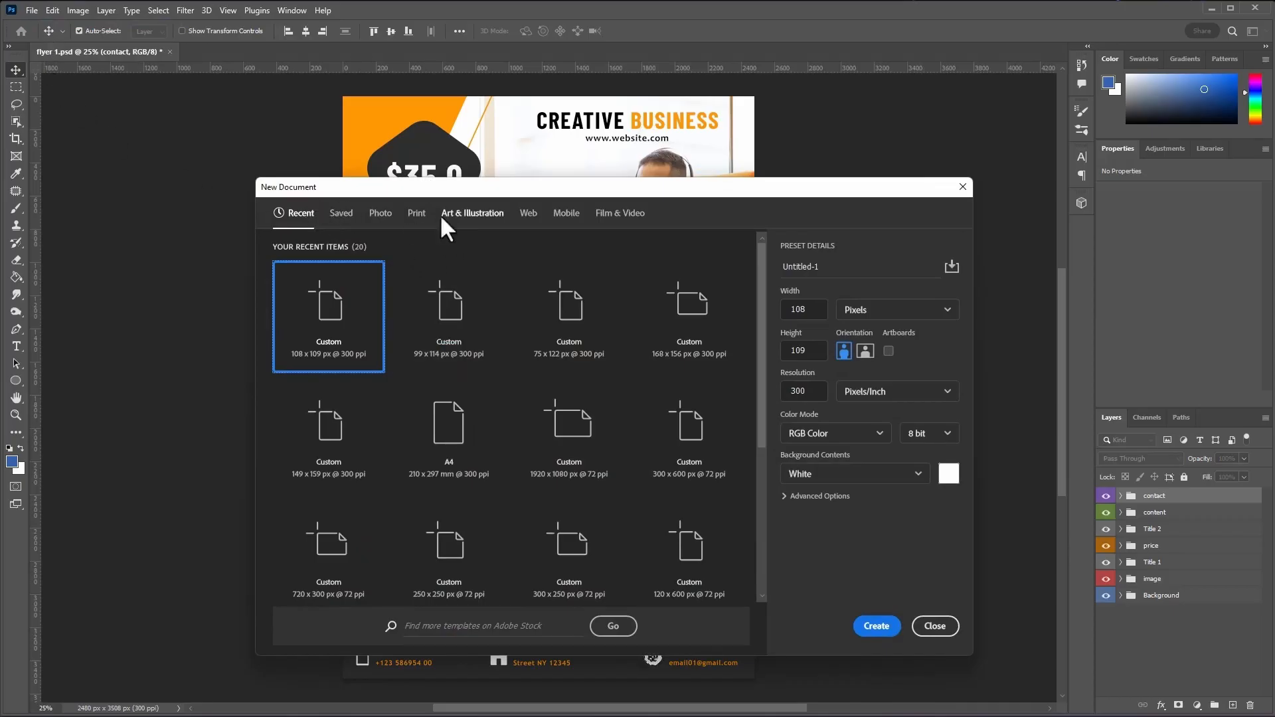
- Create a new print document from the A4 preset, 210 x 297 mm at 300 pixels/inch, in CMYK Color mode
left_click(420, 216)
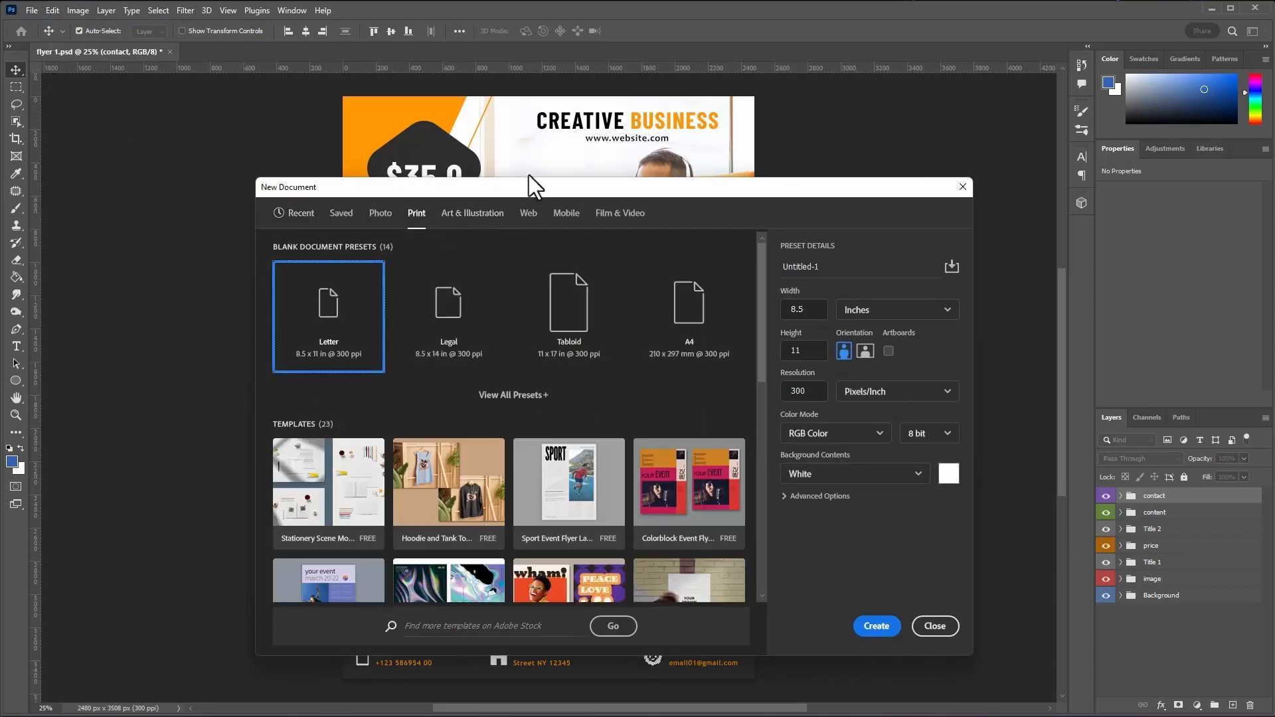
left_click(532, 397)
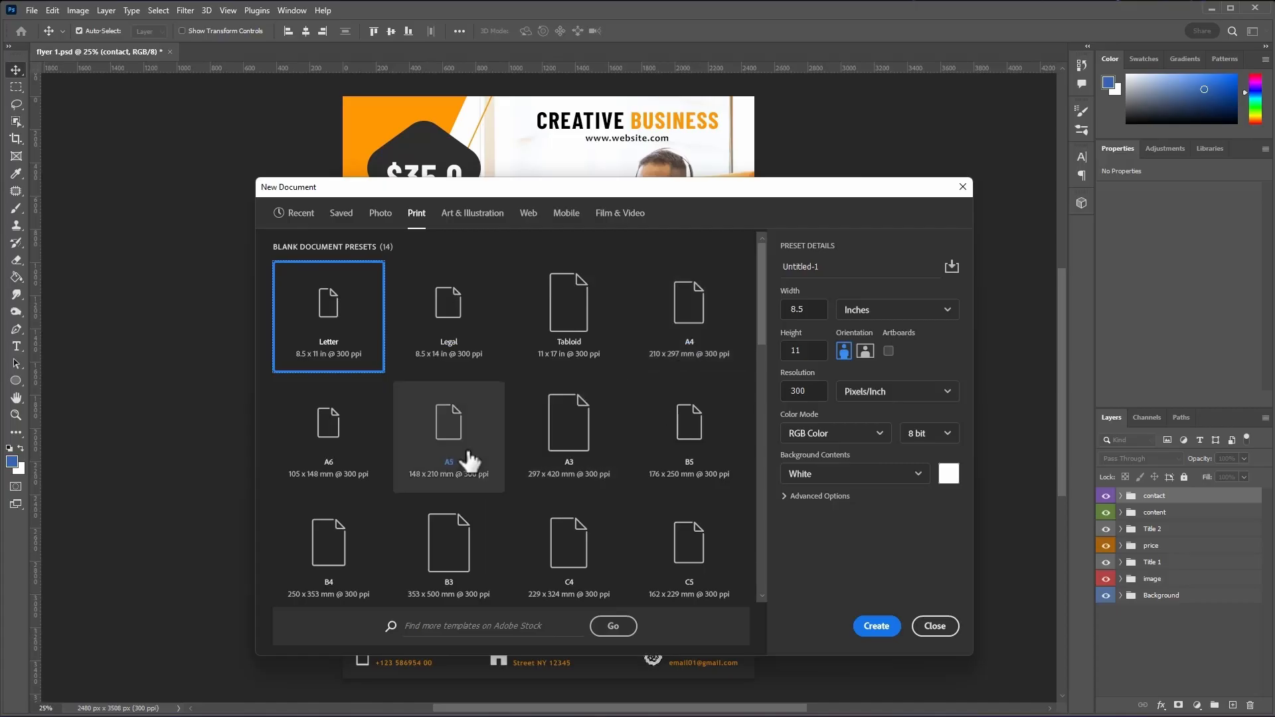
left_click(679, 313)
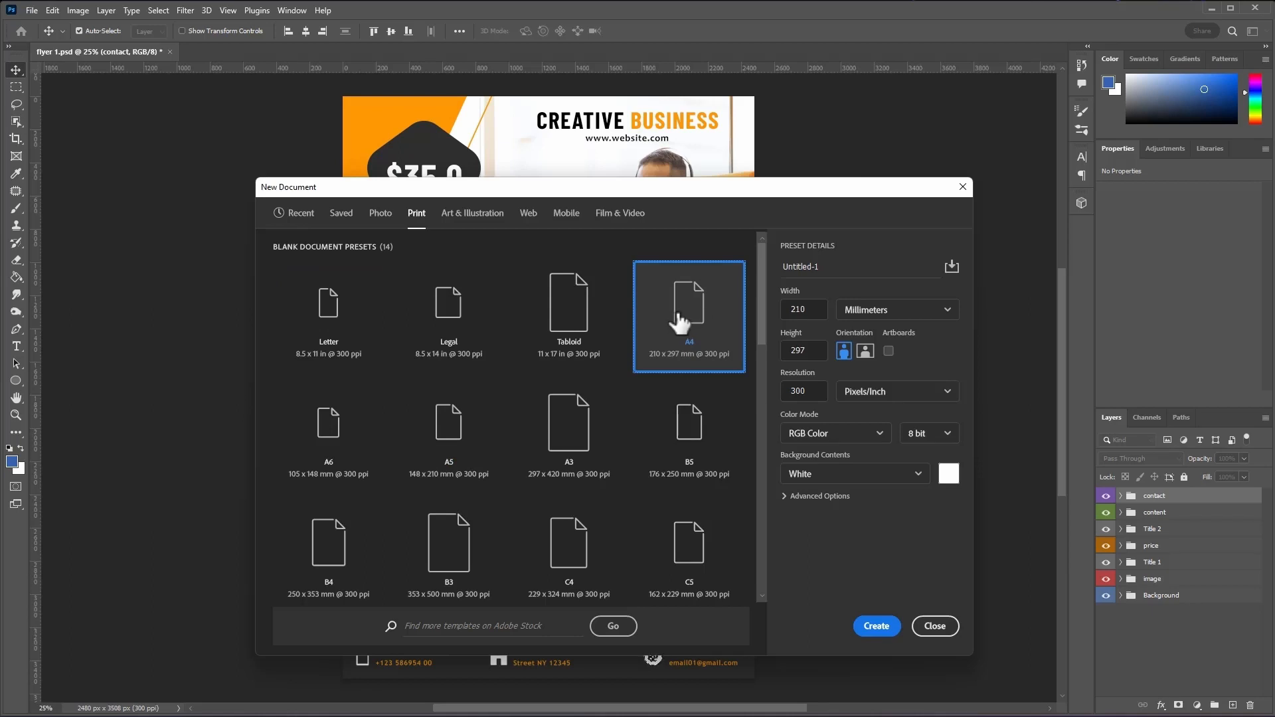
left_click(817, 392)
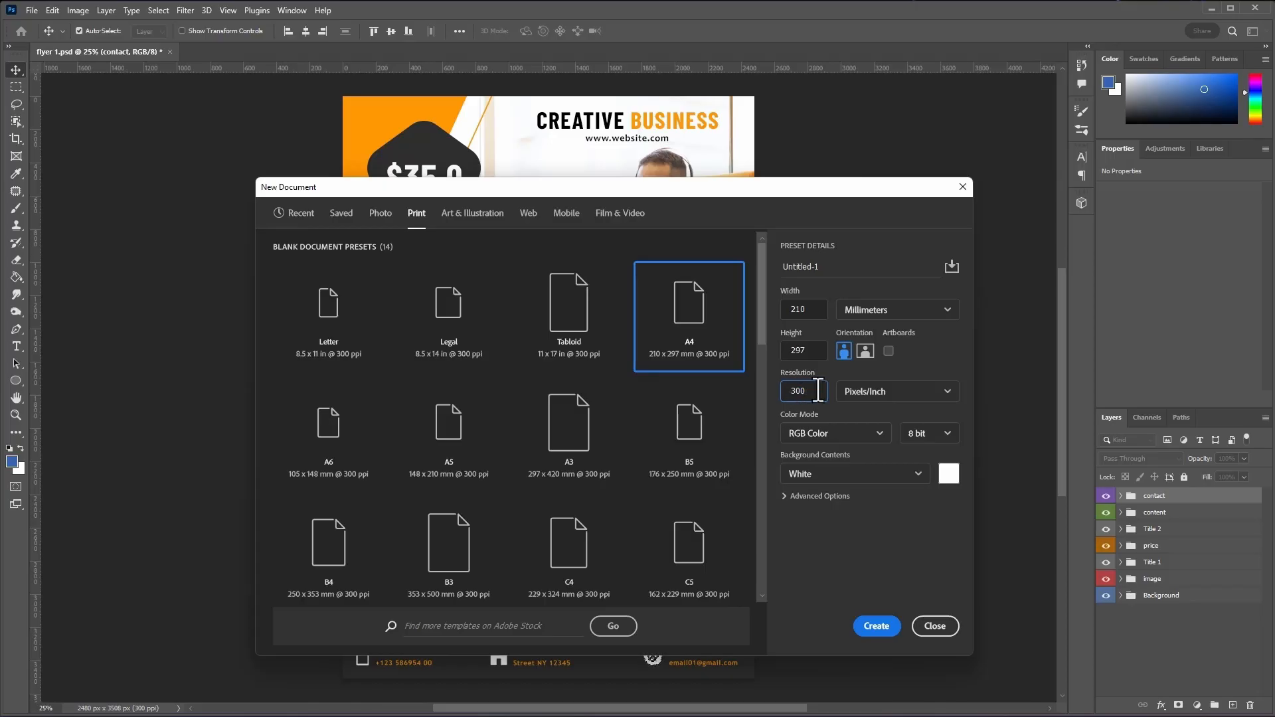
left_click(781, 385)
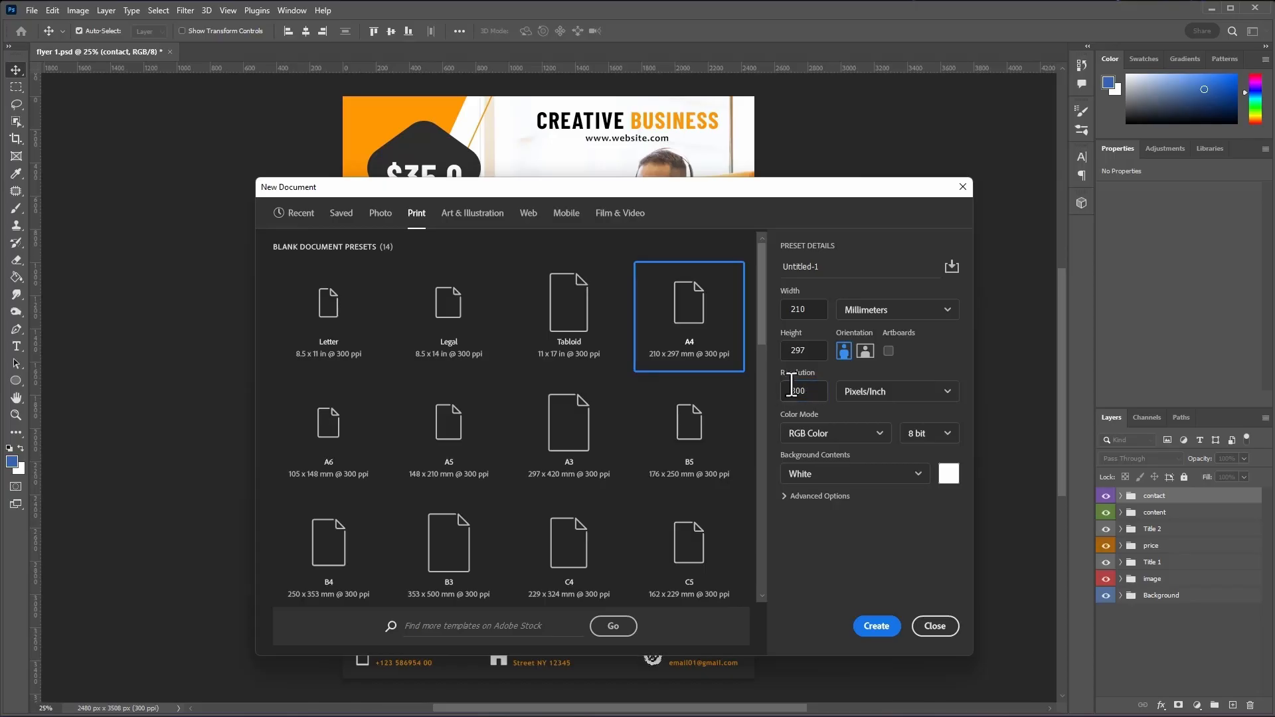
left_click(834, 438)
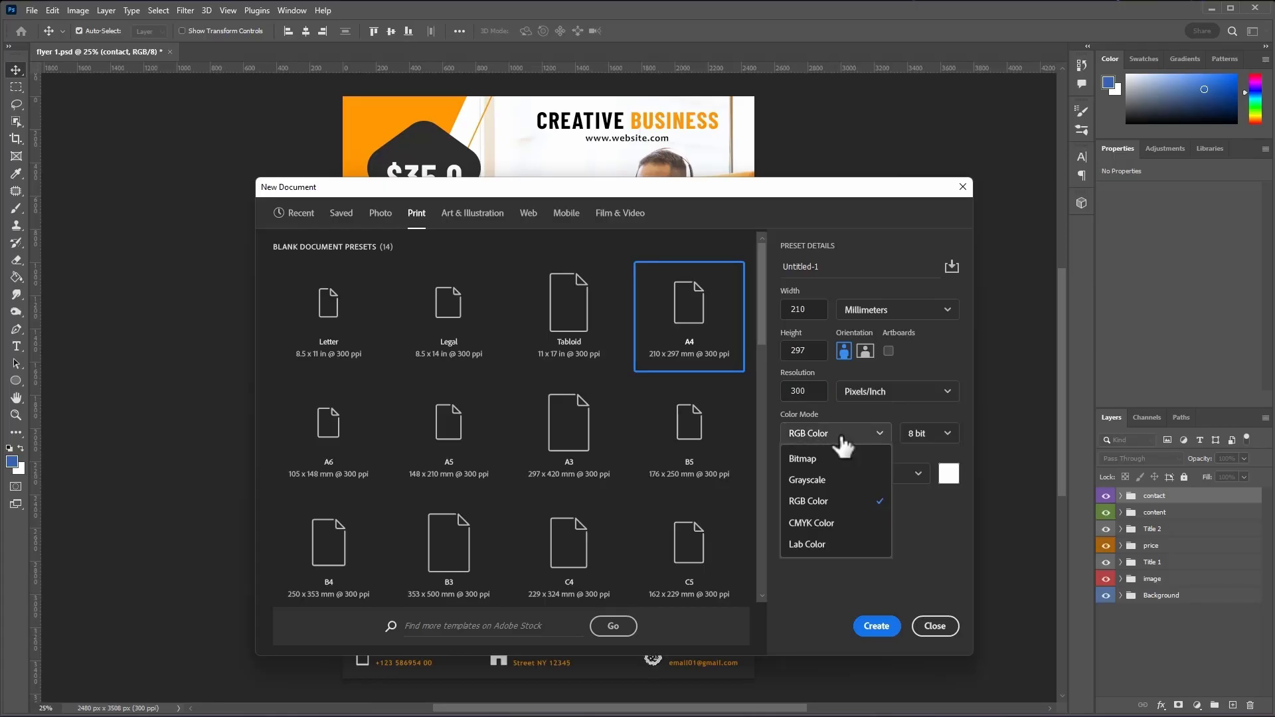
left_click(821, 524)
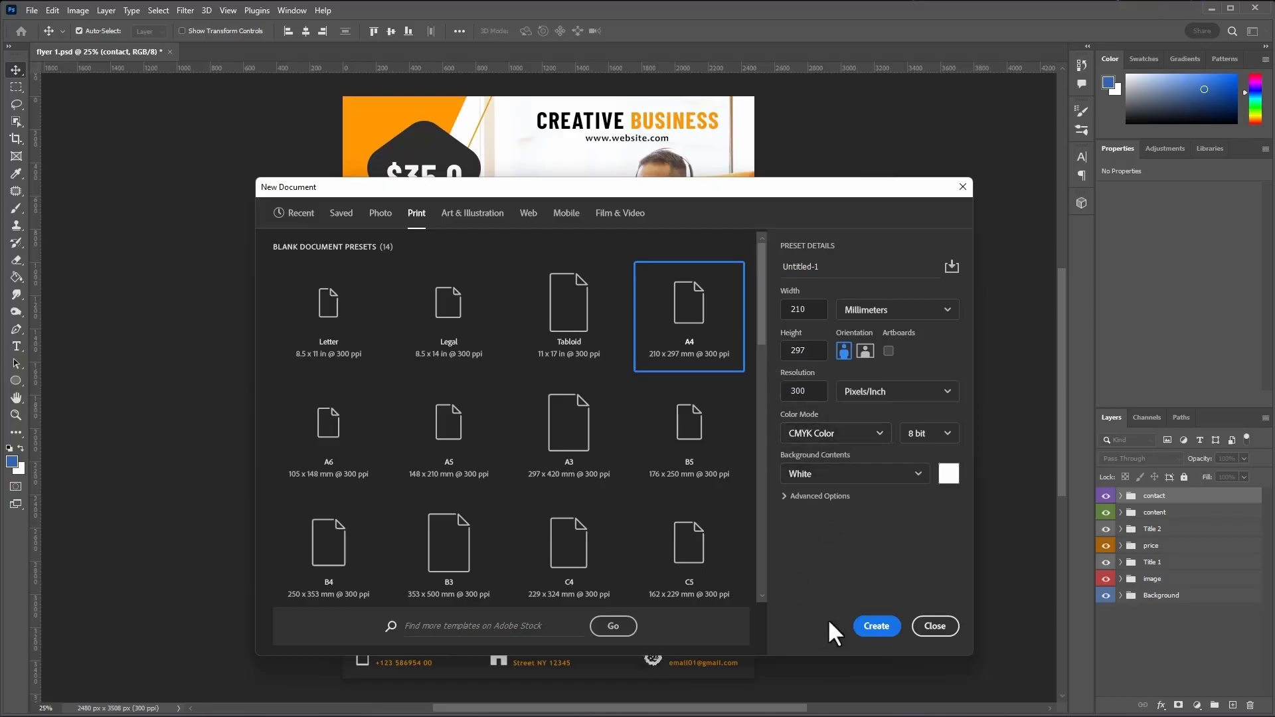
left_click(878, 627)
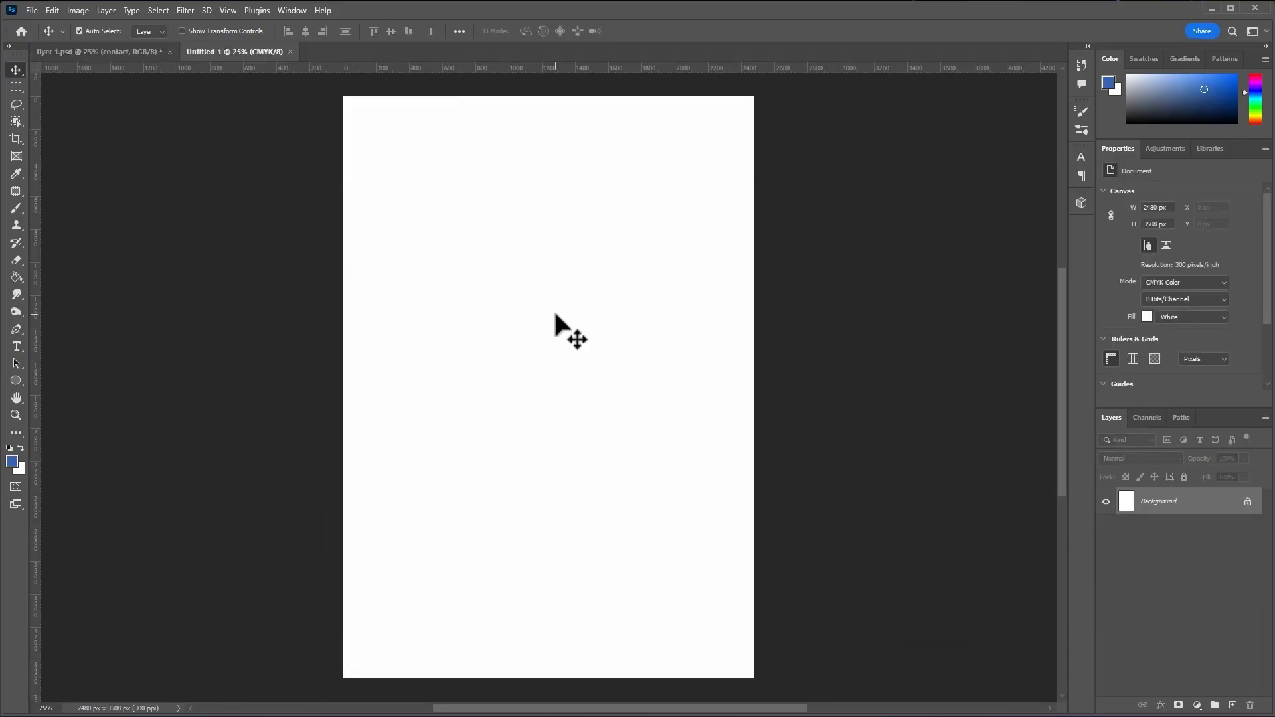
- Add a layer group above the canvas layer and name it Background
left_click(1215, 706)
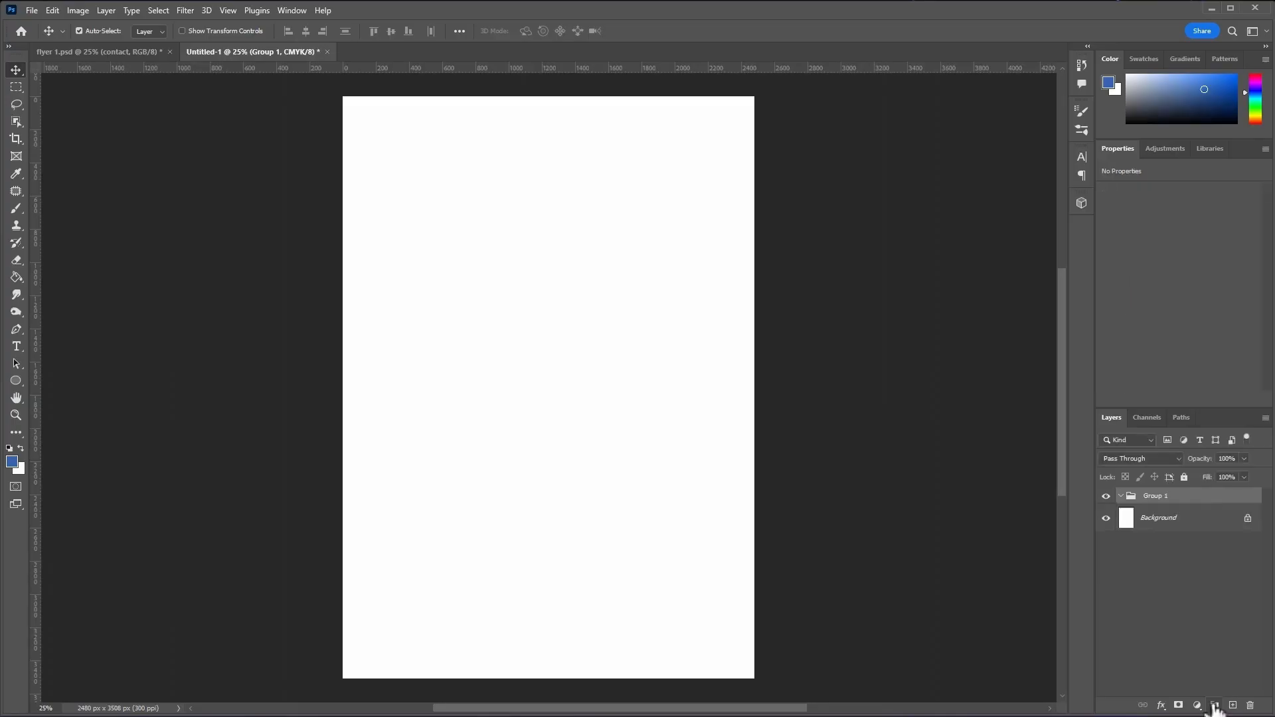
double_click(1166, 497)
type("Background")
key("Return")
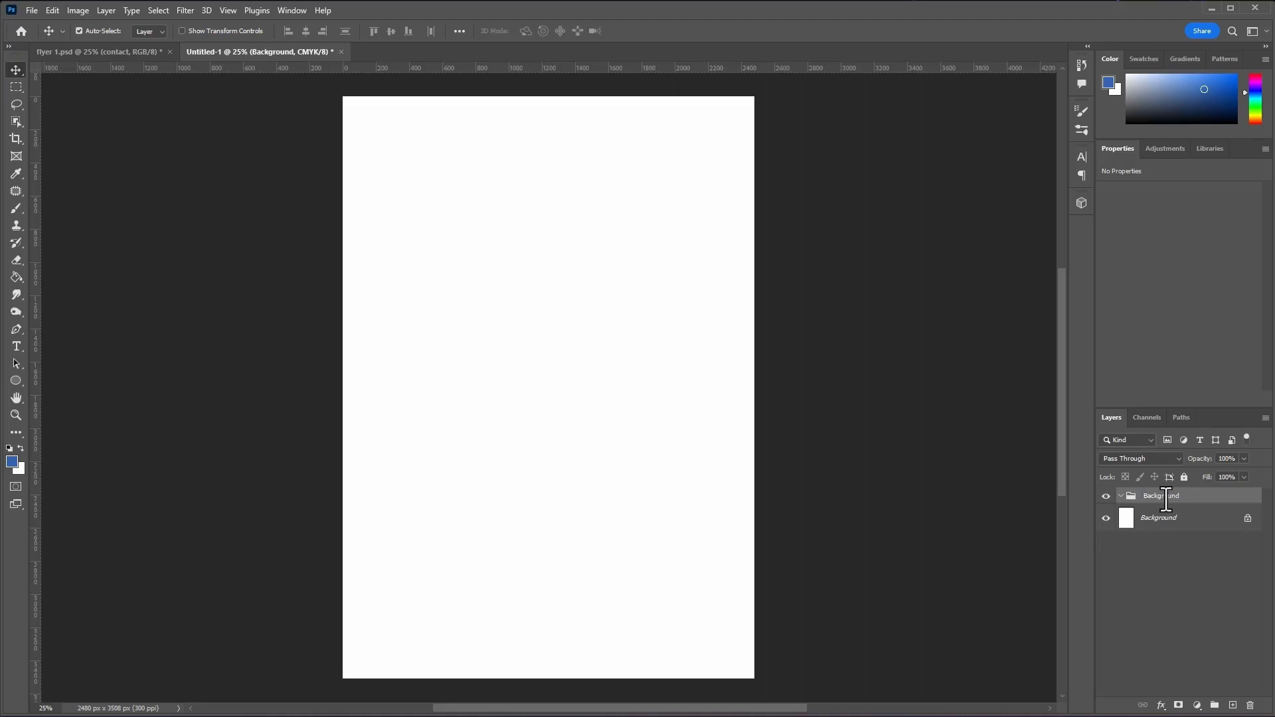
- Draw a rectangle about 2494 x 3534 px covering the whole canvas inside the Background group
left_click(17, 382)
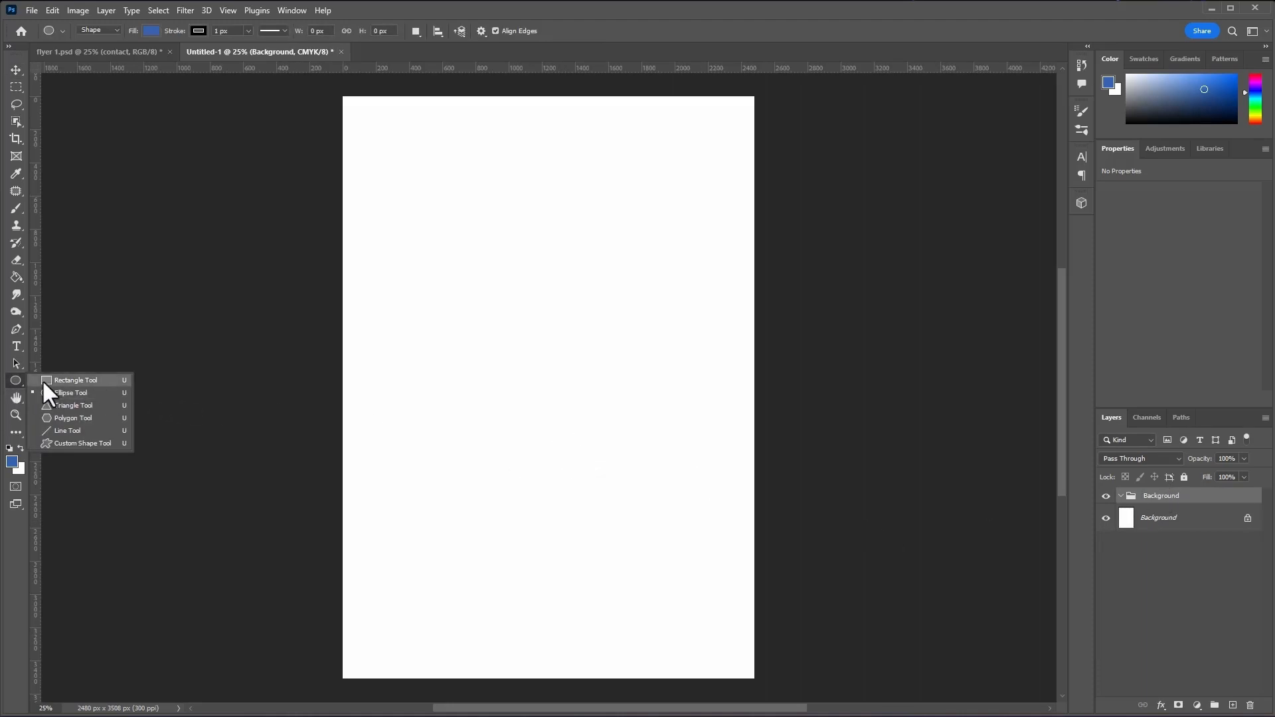
left_click(81, 379)
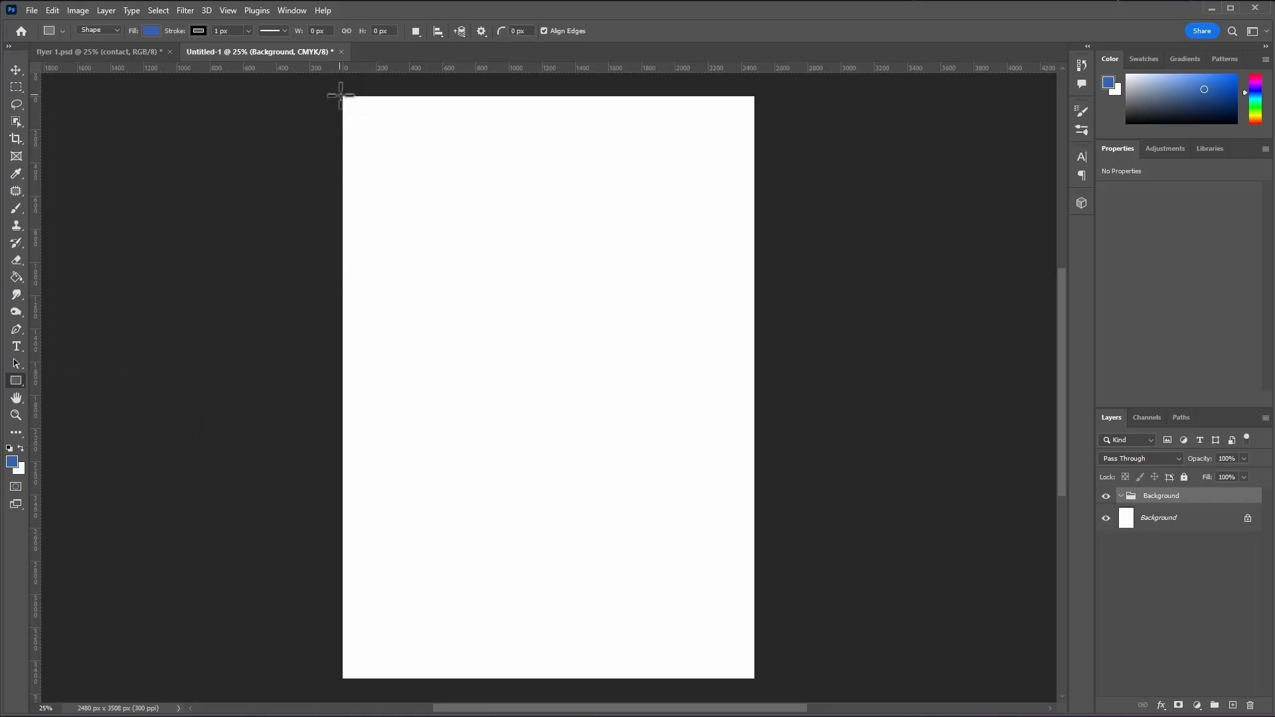
left_click_drag(340, 96, 755, 671)
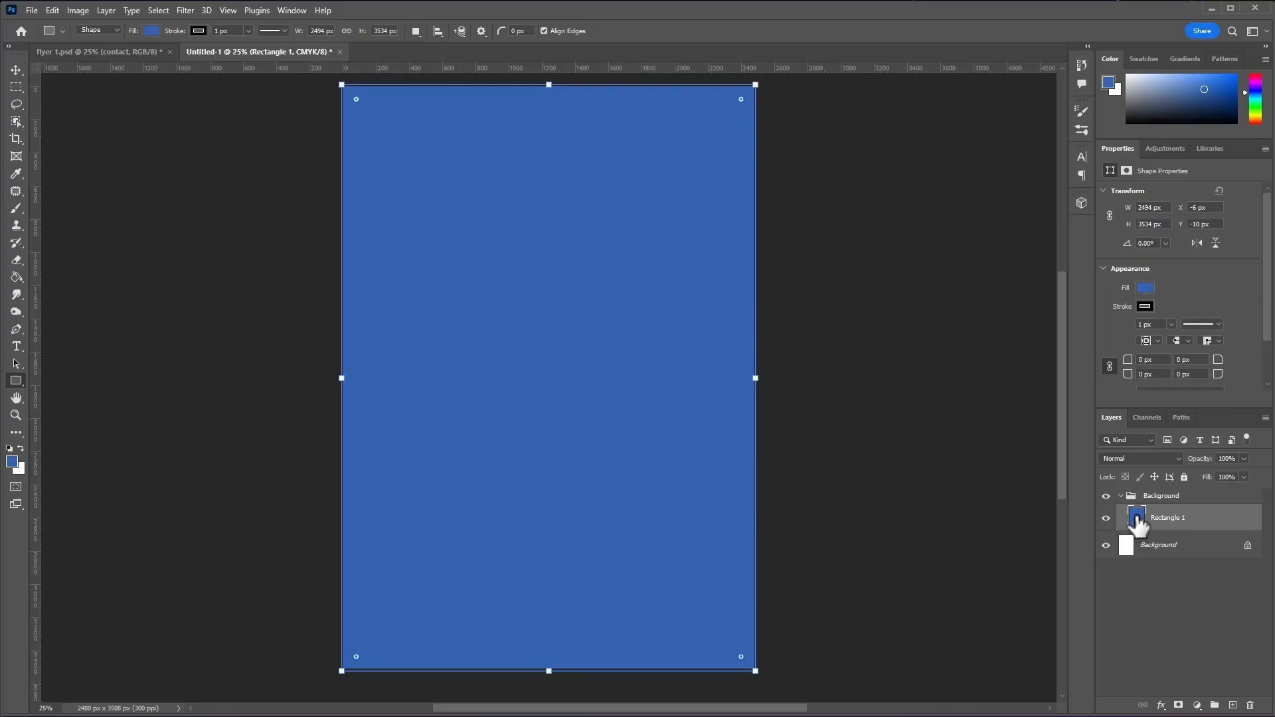
- Change the full-canvas rectangle's fill to orange, #db991a
double_click(1137, 518)
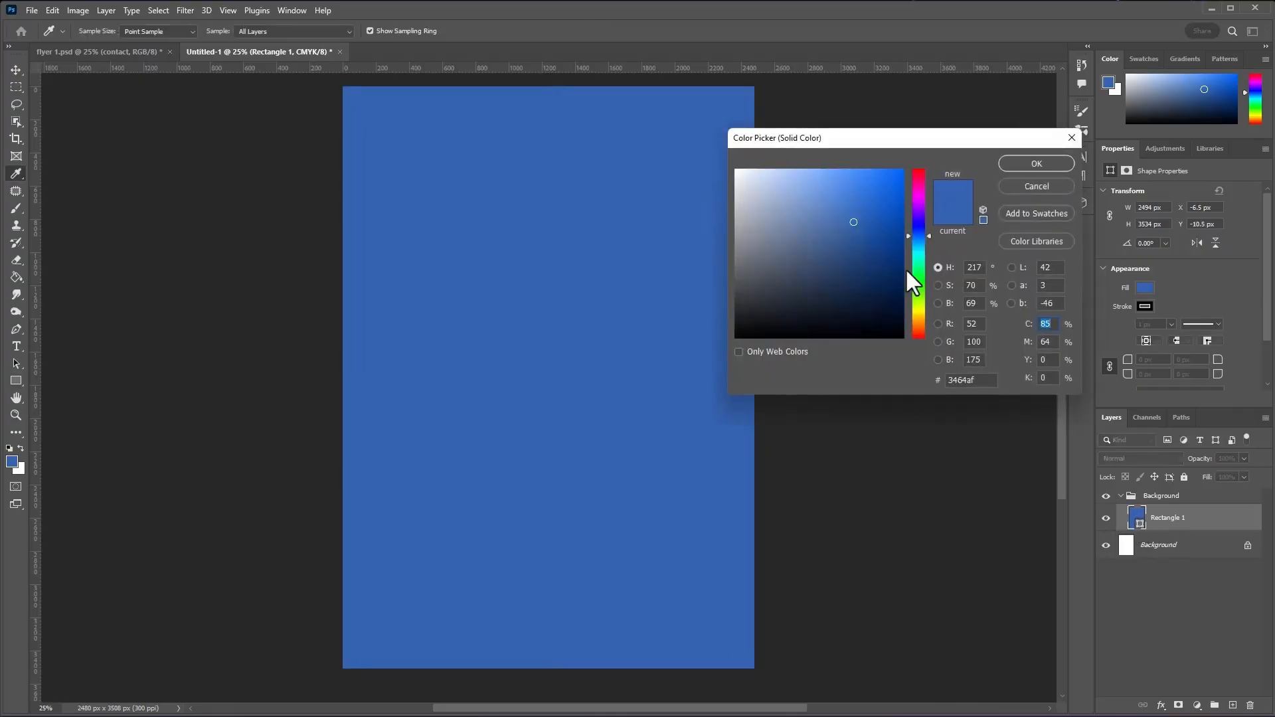
left_click(920, 319)
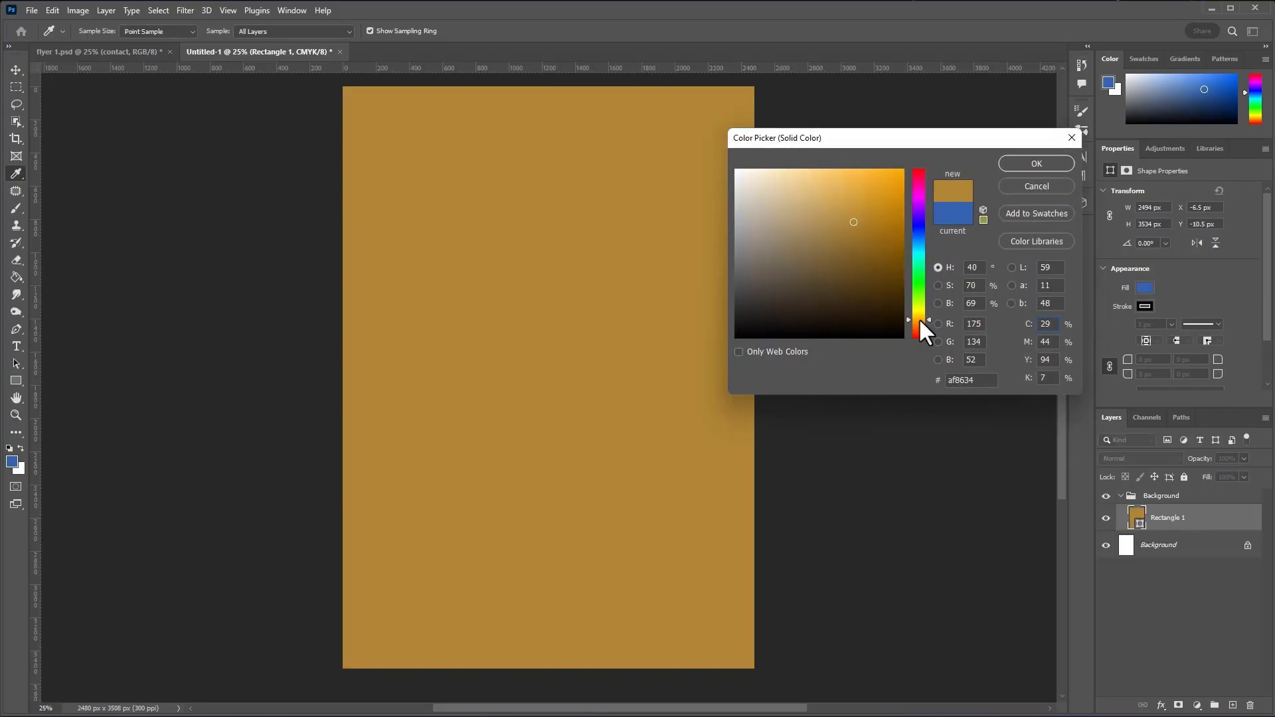
left_click(892, 182)
left_click(883, 193)
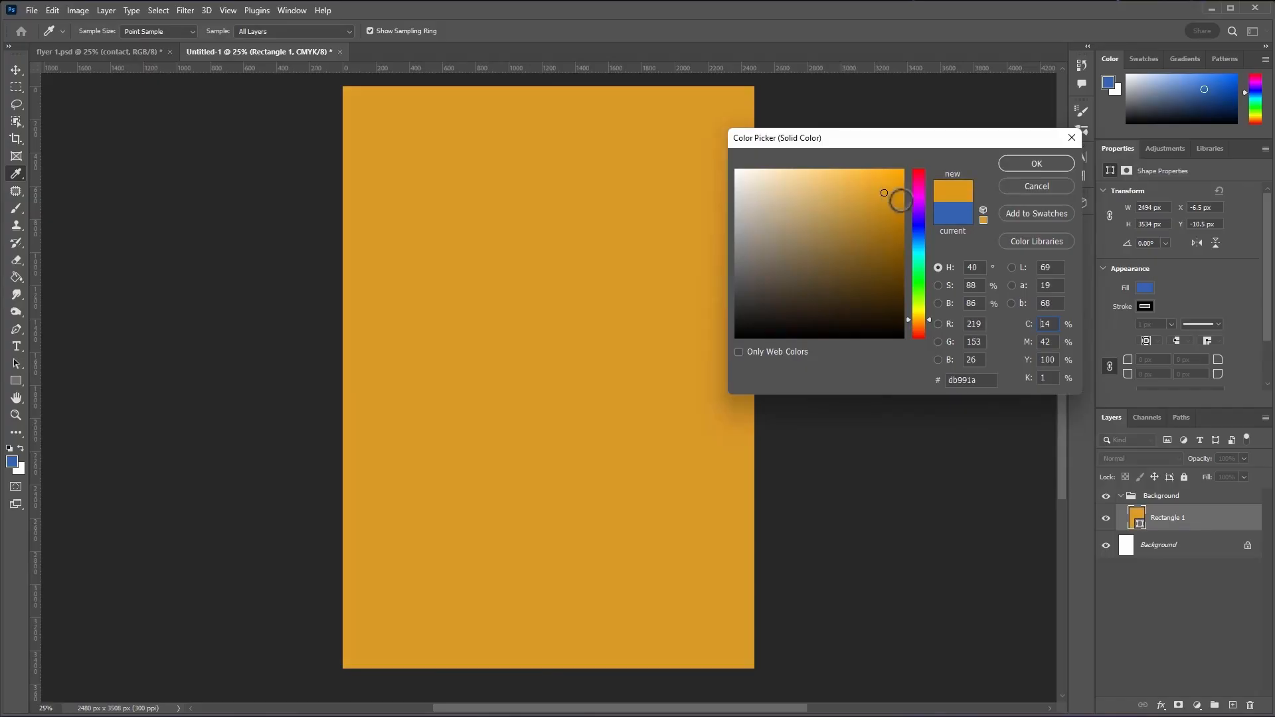
left_click(1035, 163)
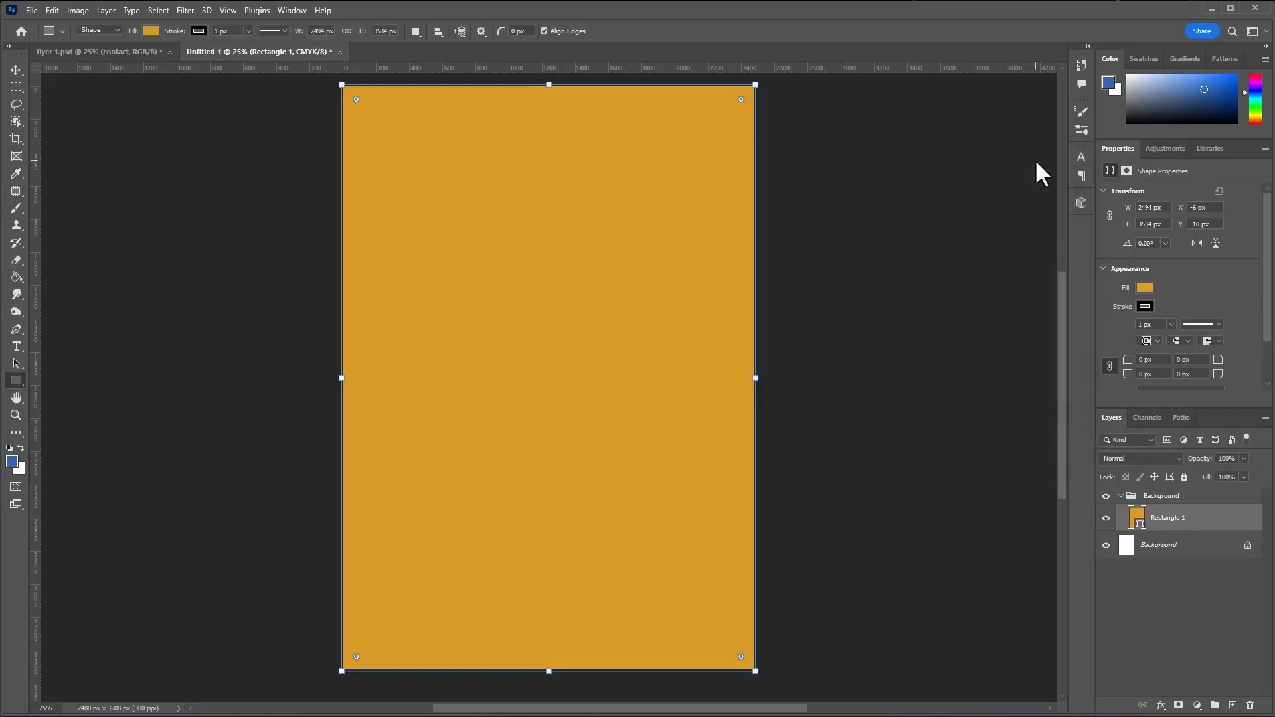
- Collapse the Background group and add a new layer group named image above it
left_click(1120, 496)
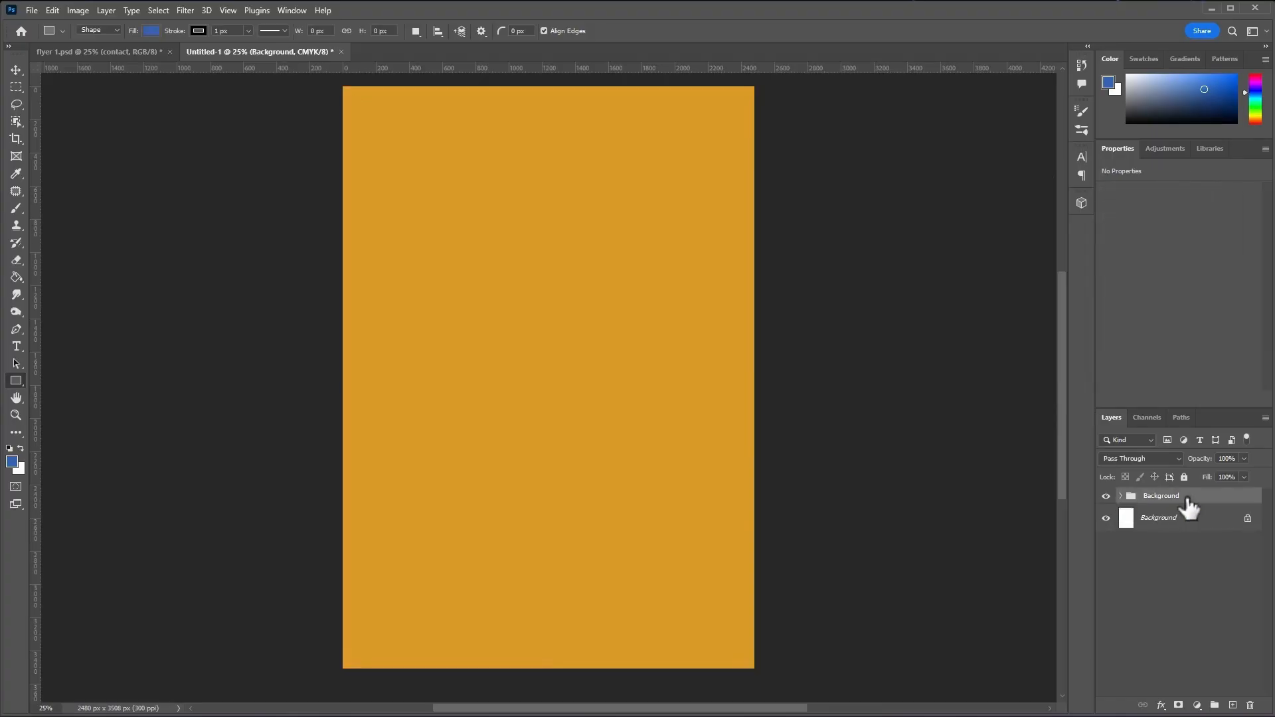
left_click(1215, 705)
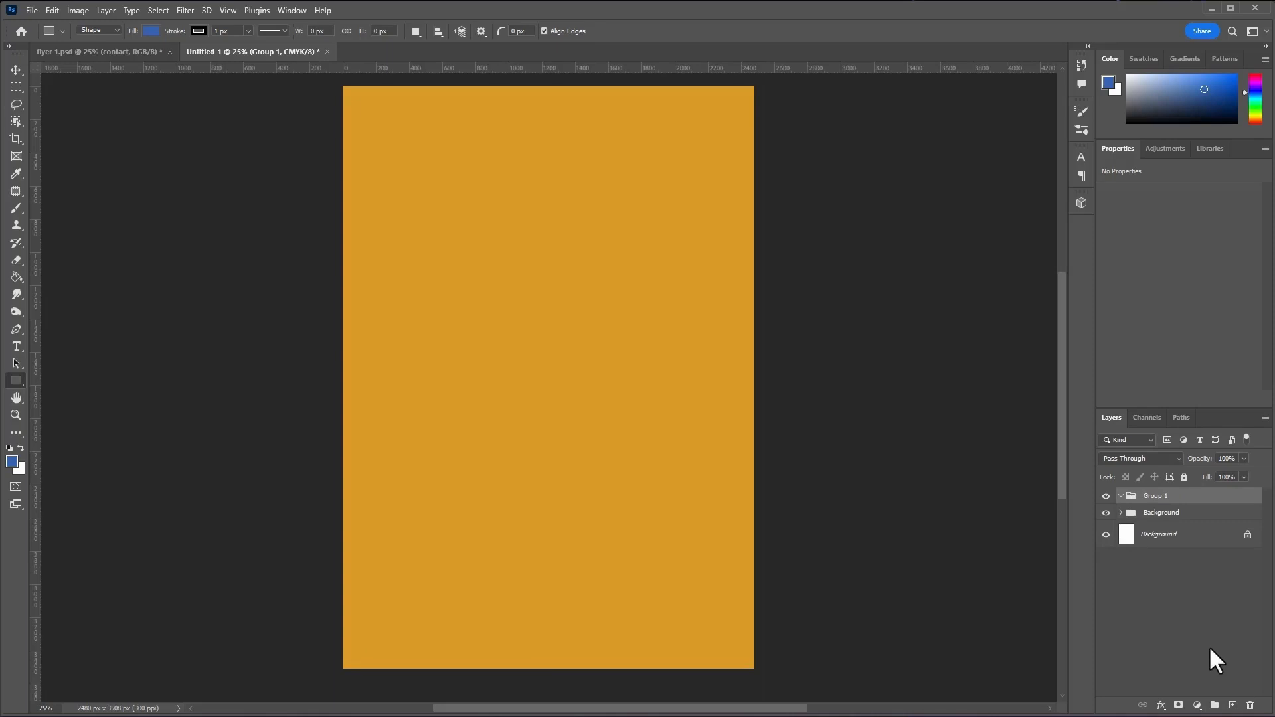
double_click(1156, 496)
key("Return")
- Draw a five-sided polygon about 2568 x 2442 px extending past the canvas's right edge, and round its corners to 153 px
right_click(14, 380)
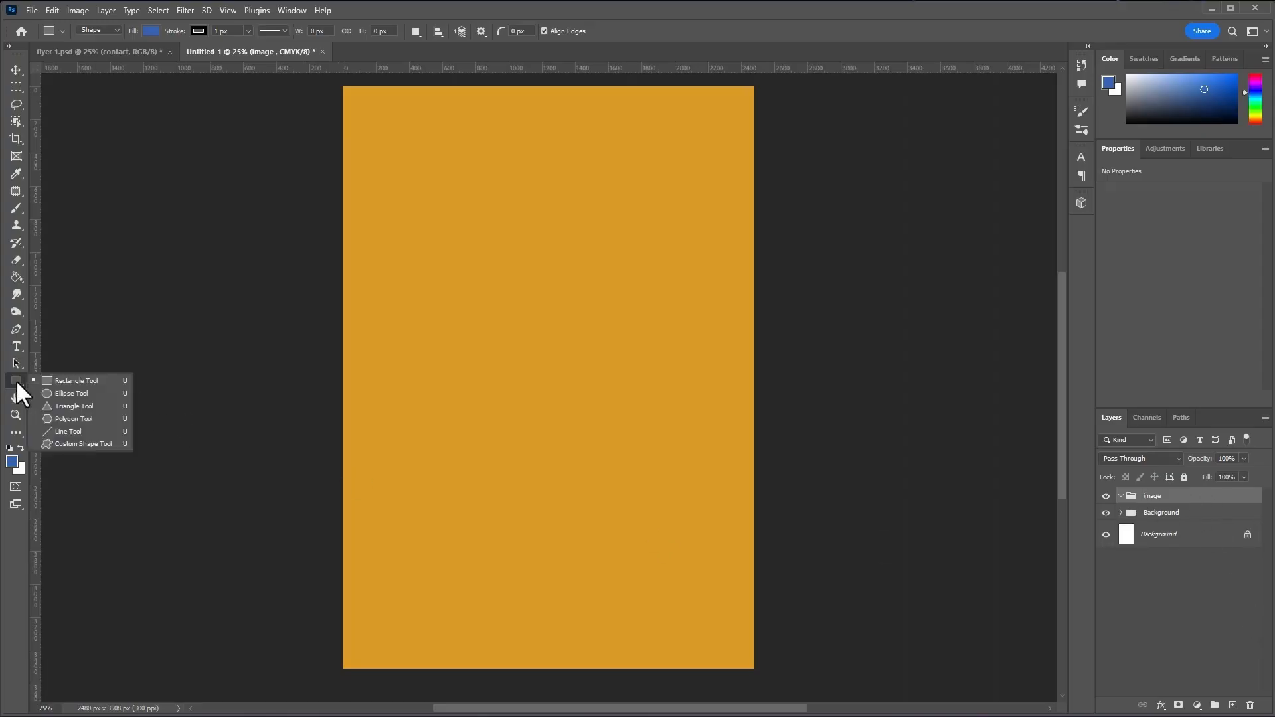
left_click(71, 419)
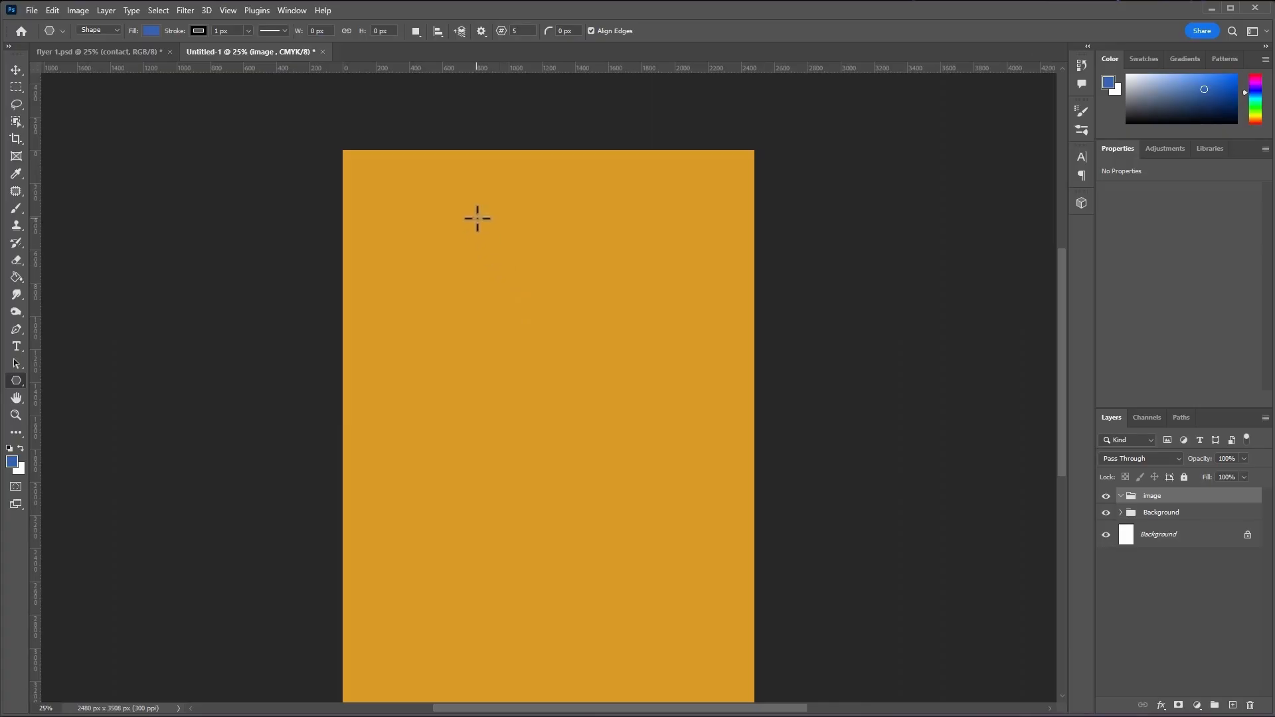
left_click_drag(427, 175, 869, 619)
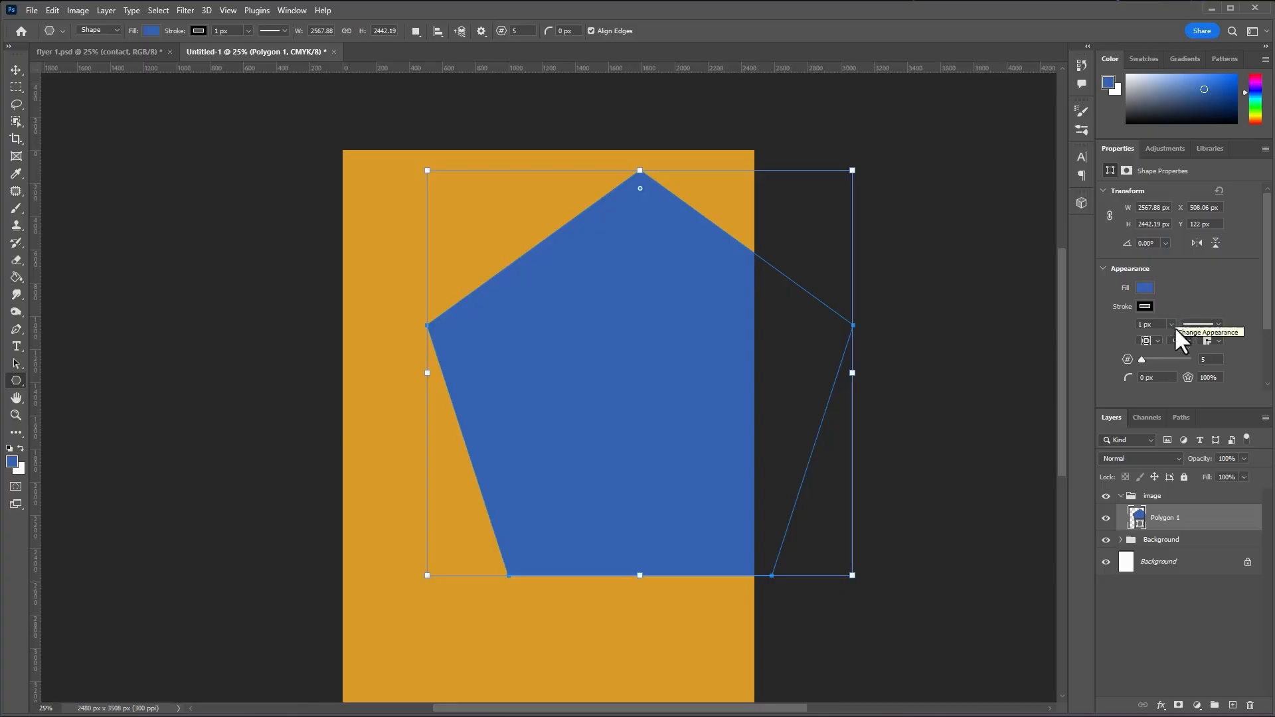
left_click_drag(1129, 385, 1205, 395)
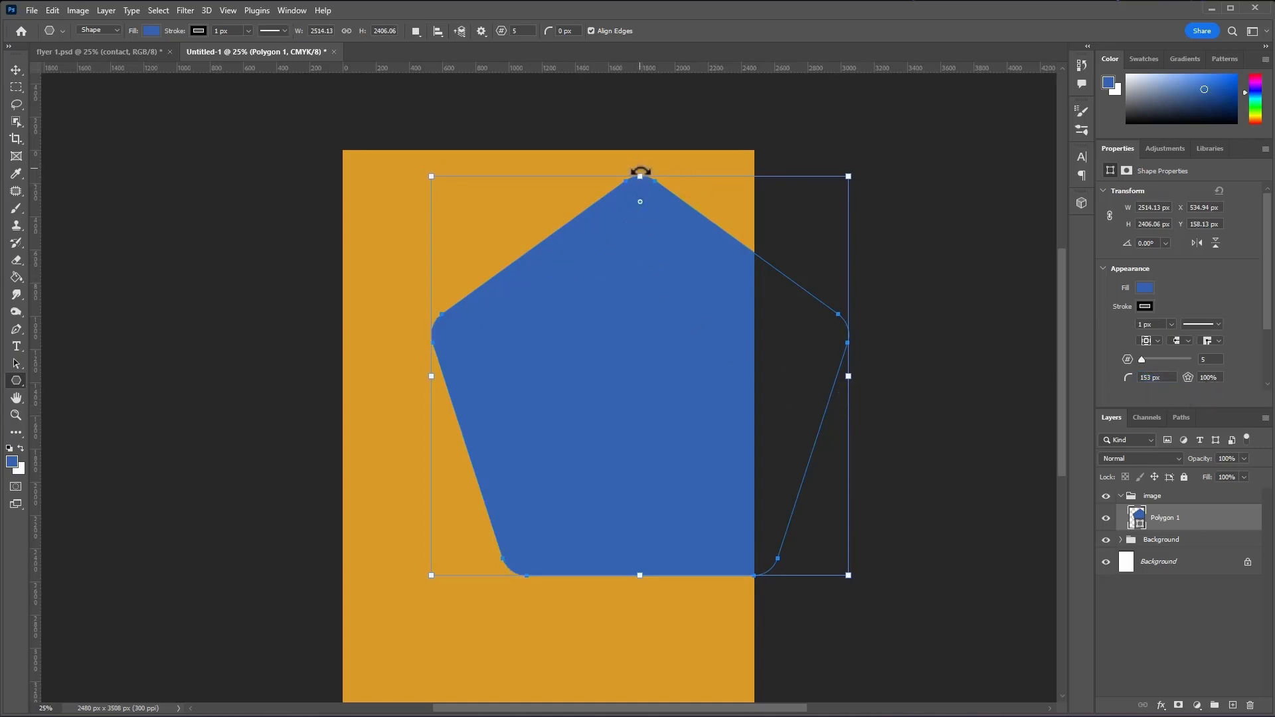
- Rotate the pentagon to about -30° and move it over the canvas's upper-right corner, at about X 335, Y -392 px
left_click_drag(640, 172, 547, 226)
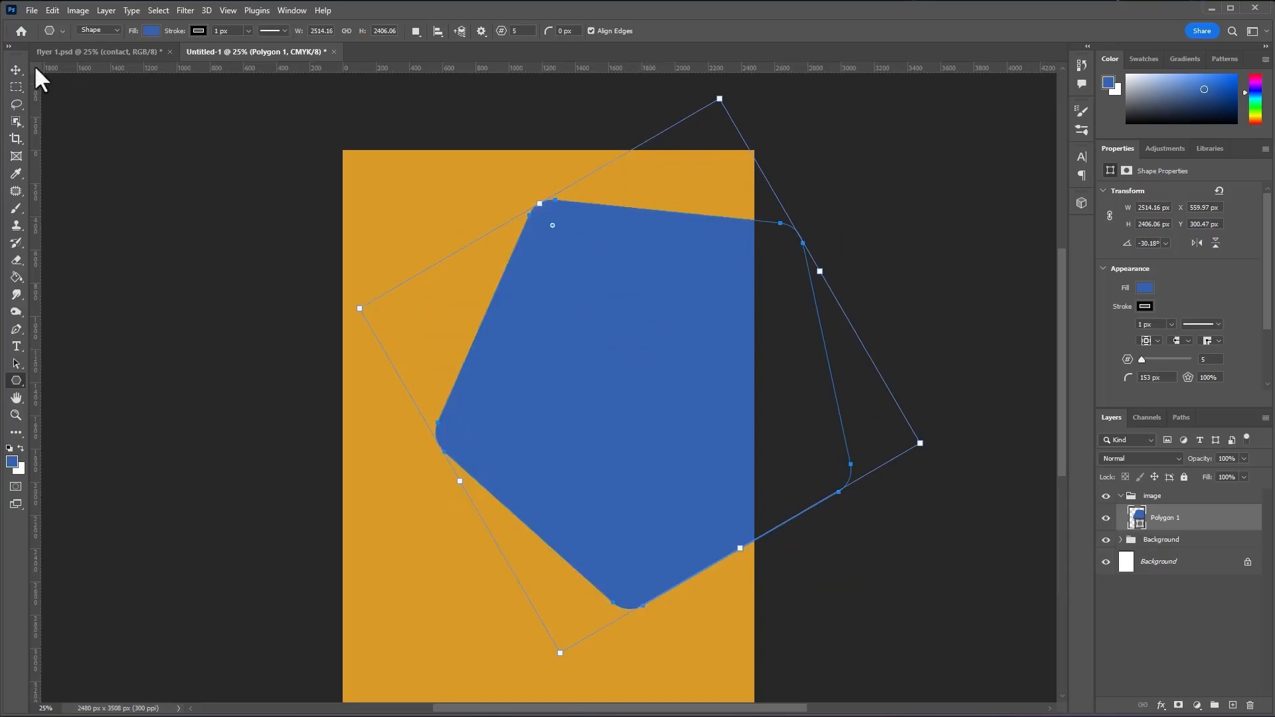
left_click(13, 69)
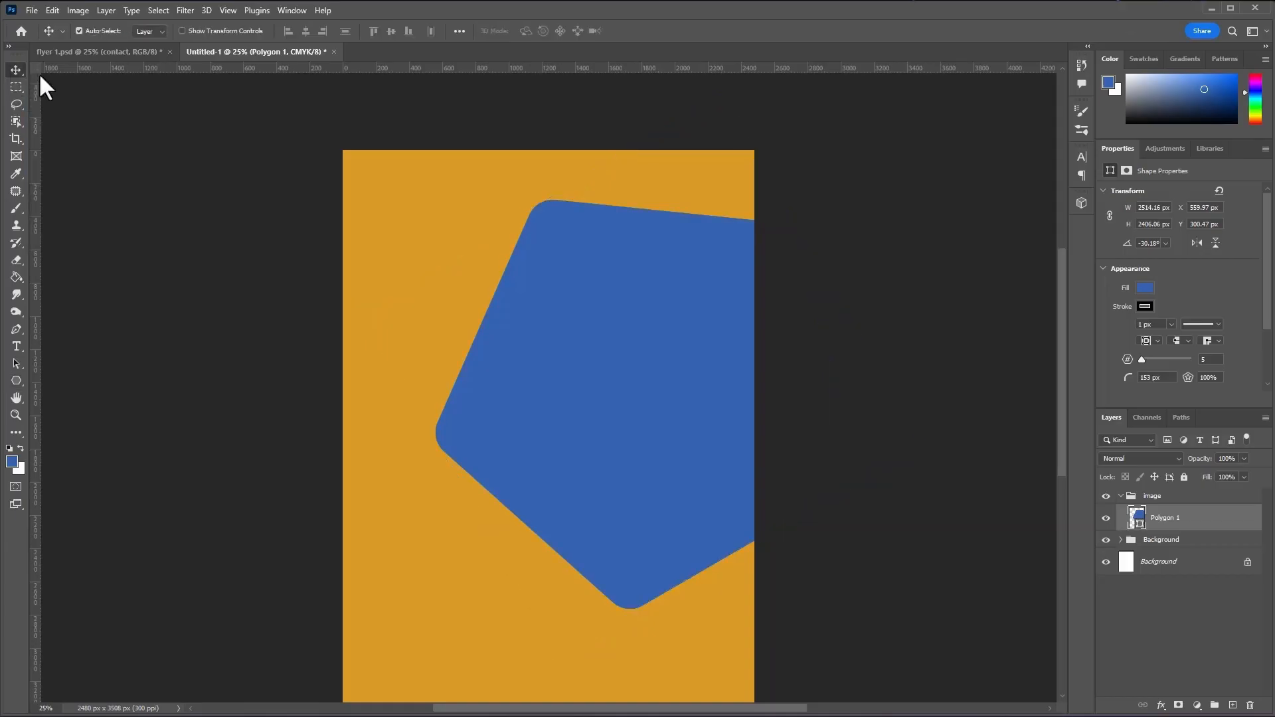
left_click_drag(684, 352, 648, 234)
scroll(607, 280, "down", 1)
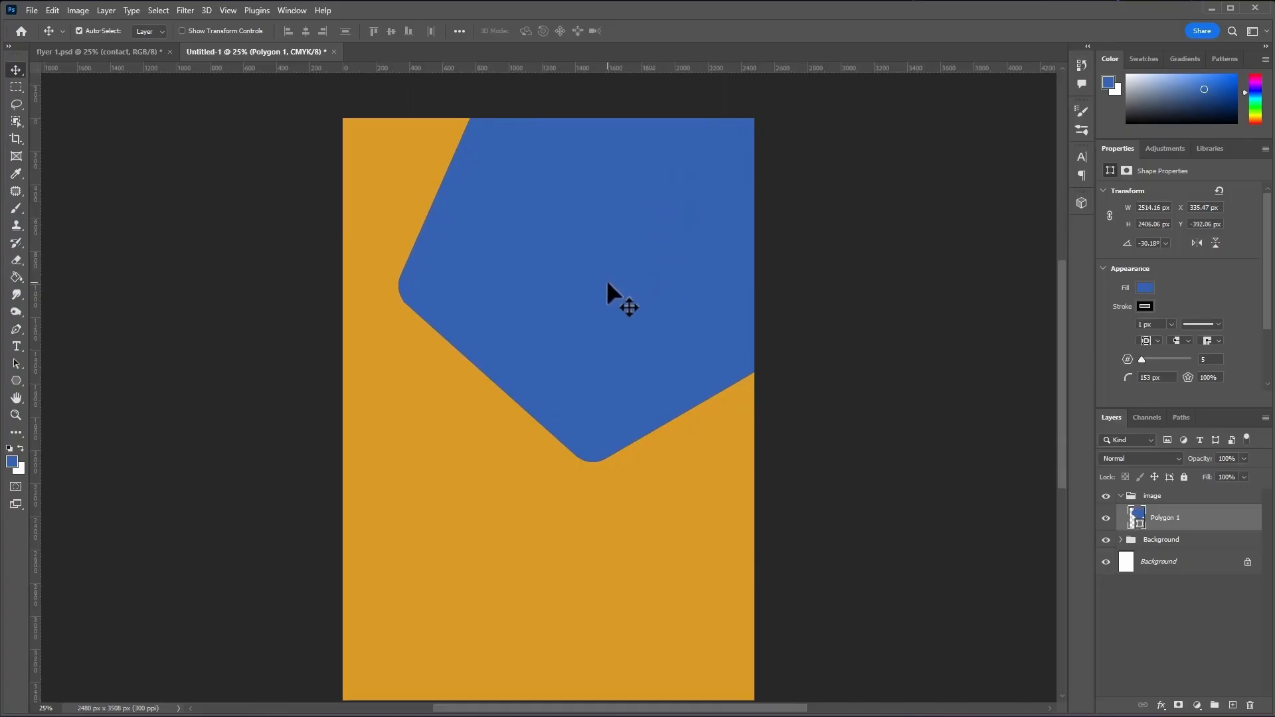
- Fill the rotated pentagon with white, #ffffff, and remove its stroke
double_click(1138, 518)
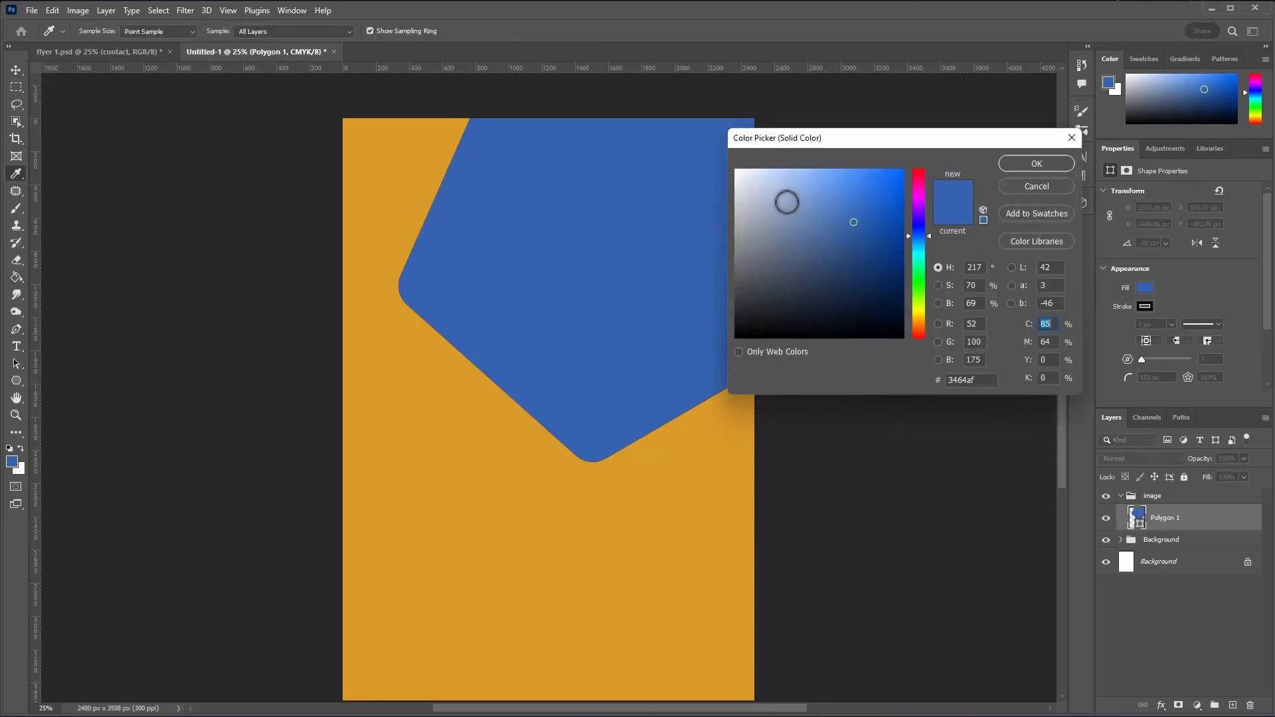
left_click_drag(787, 202, 714, 156)
left_click(1025, 161)
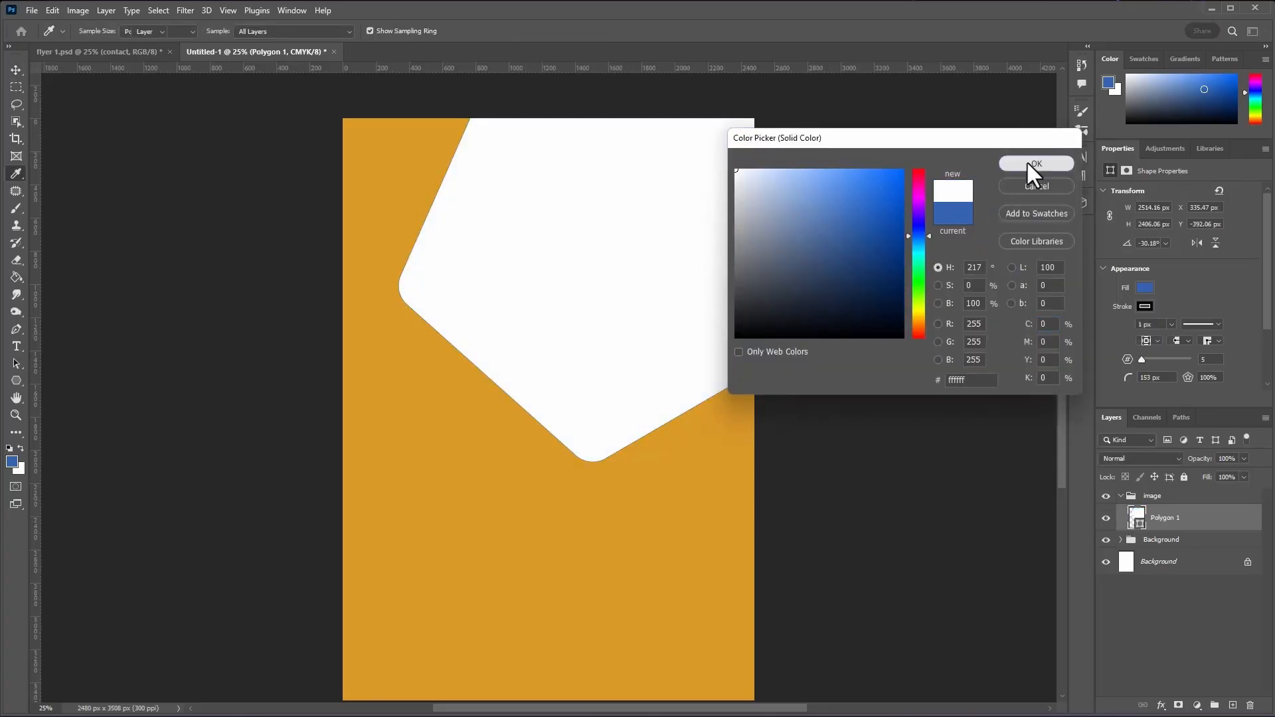
left_click(1143, 306)
left_click(1097, 332)
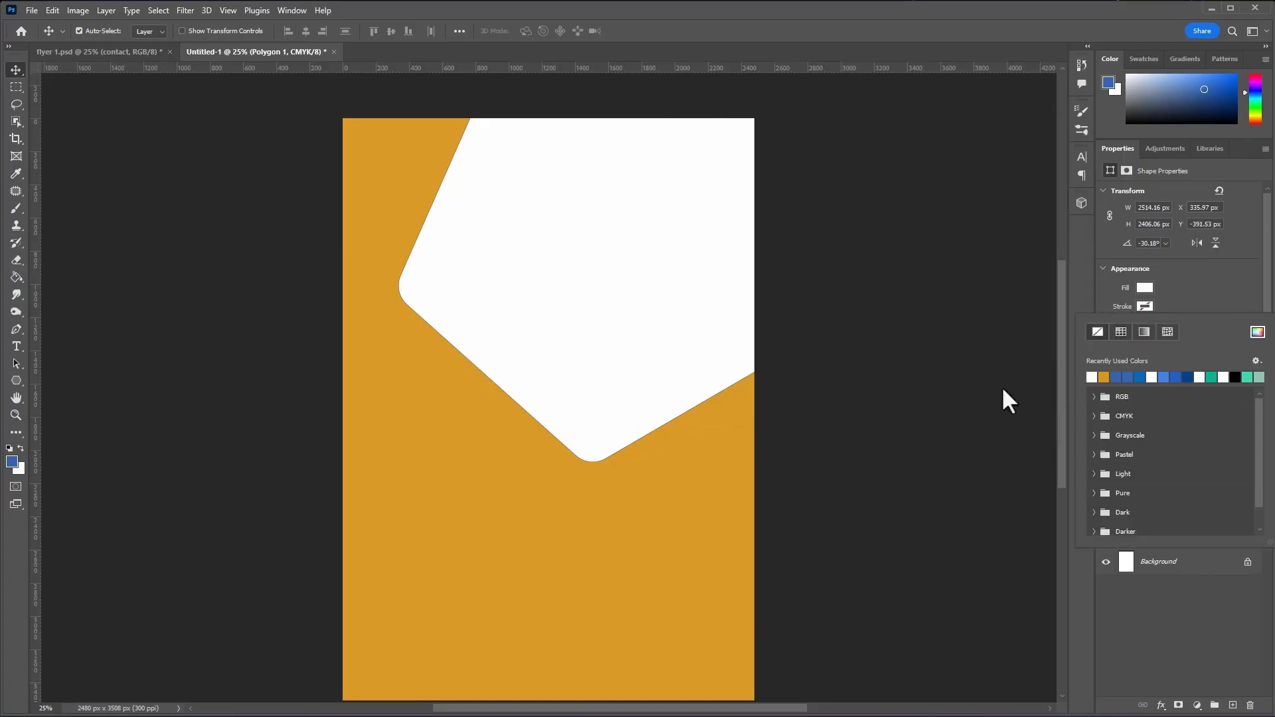
left_click(1209, 299)
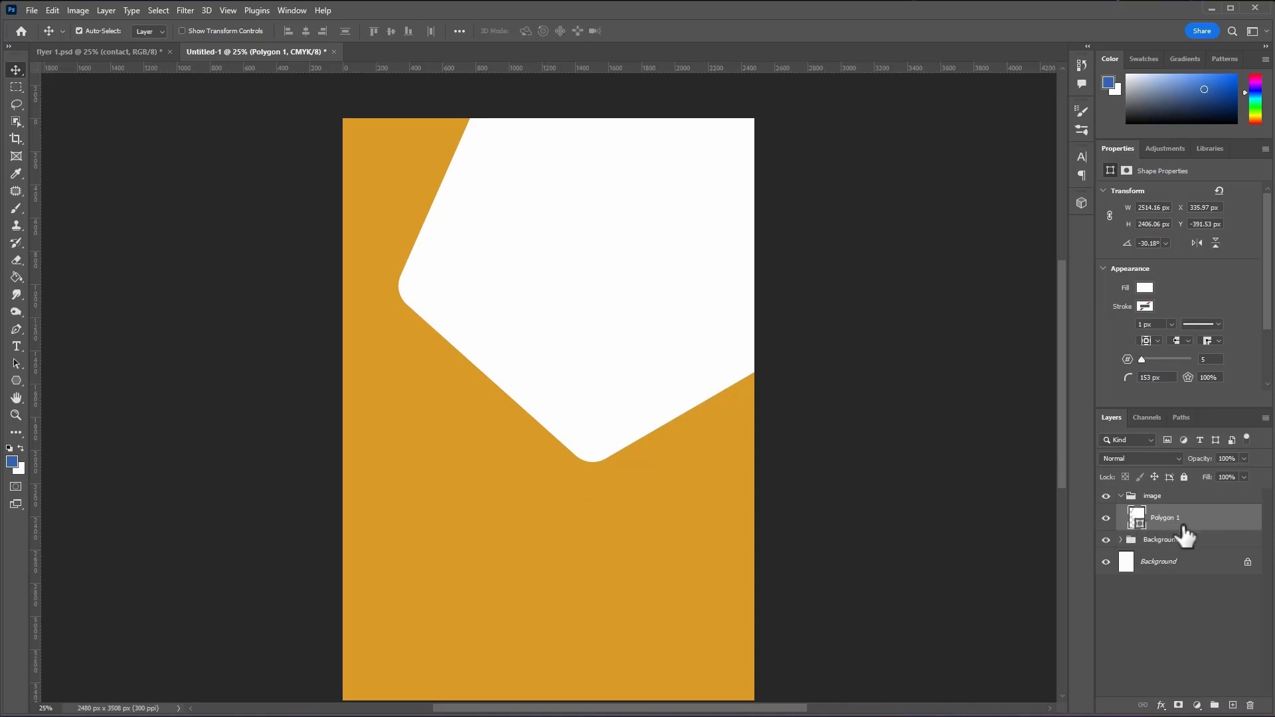
- Duplicate the white pentagon layer and name the copy Polygon 2
left_click_drag(1215, 524, 1232, 704)
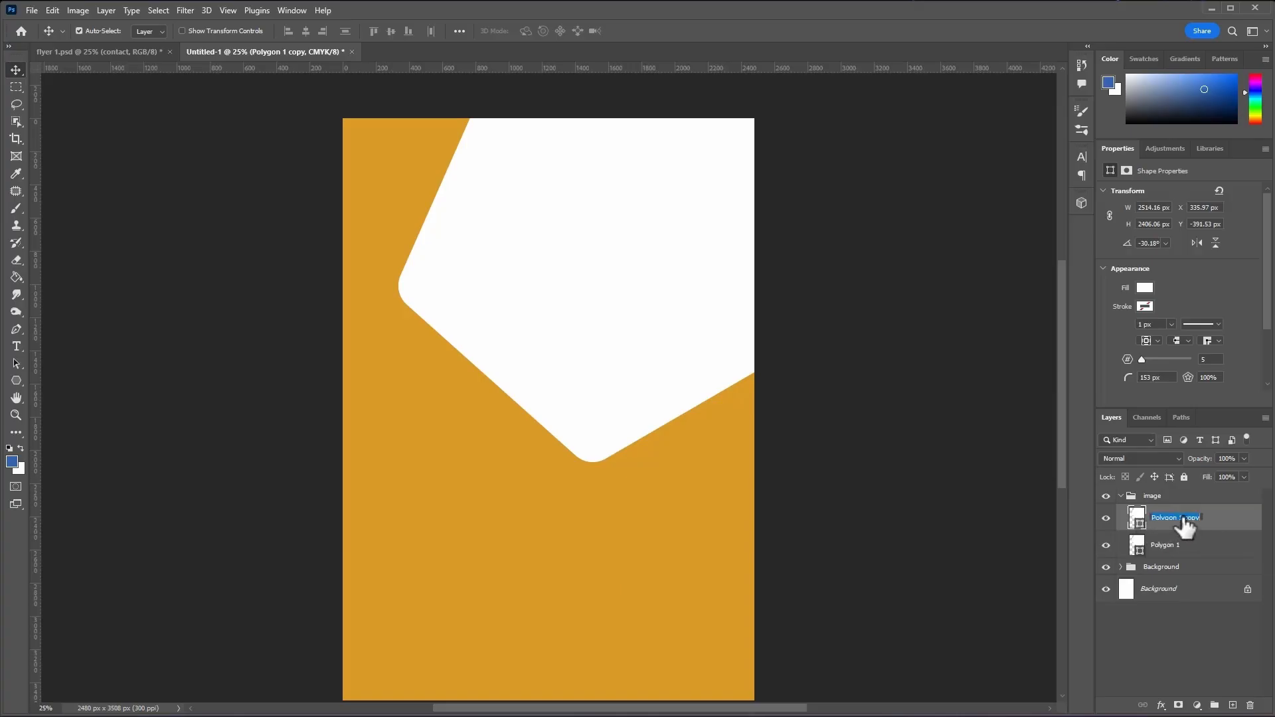
left_click_drag(1180, 518, 1207, 520)
type("2")
key("Return")
- Turn on transform controls and scale Polygon 2 down to about 95.5%, leaving a white border on its left side
left_click(233, 30)
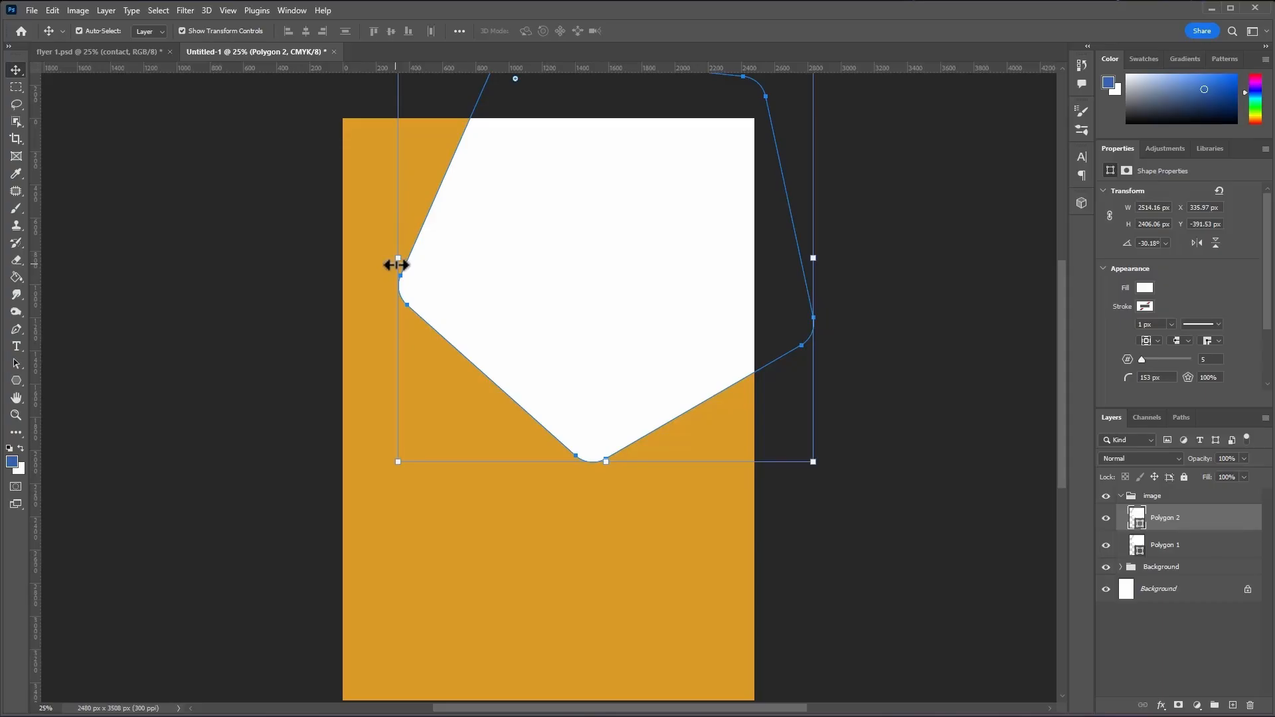
left_click_drag(396, 265, 416, 261)
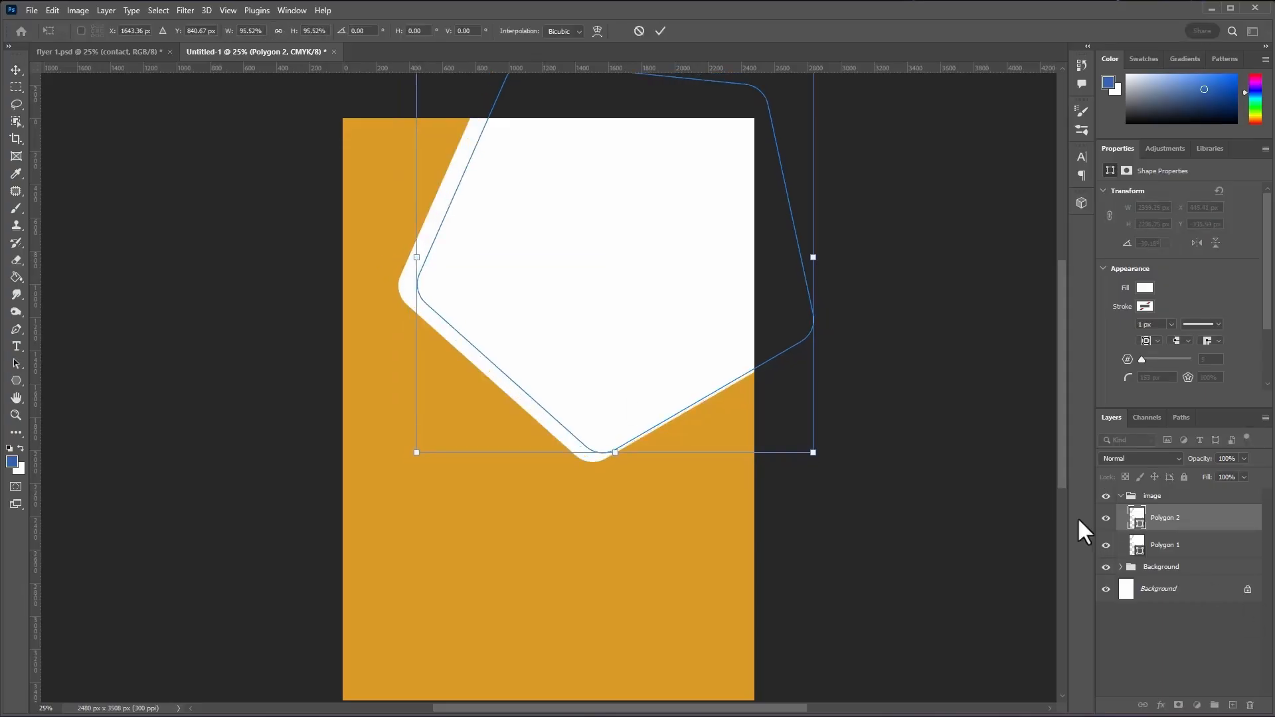
key("Return")
- Change Polygon 2's fill to a muted greyish pink
double_click(1136, 517)
left_click(753, 217)
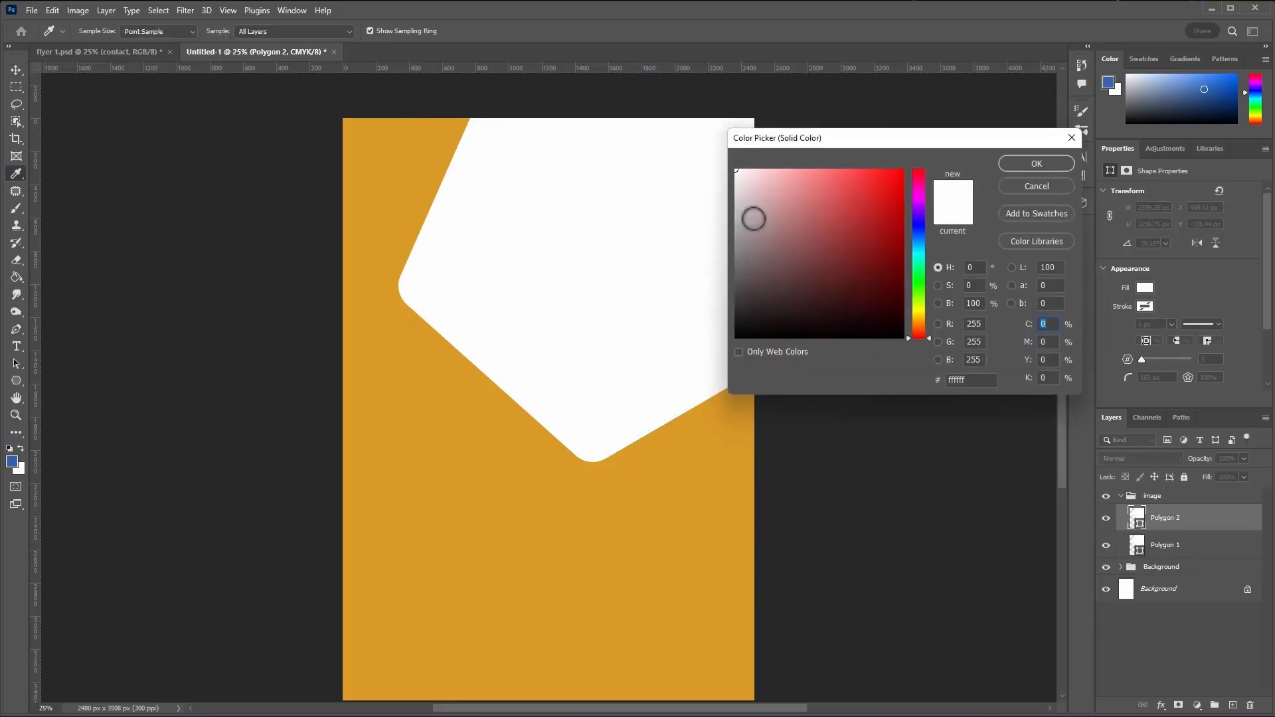
left_click(1022, 166)
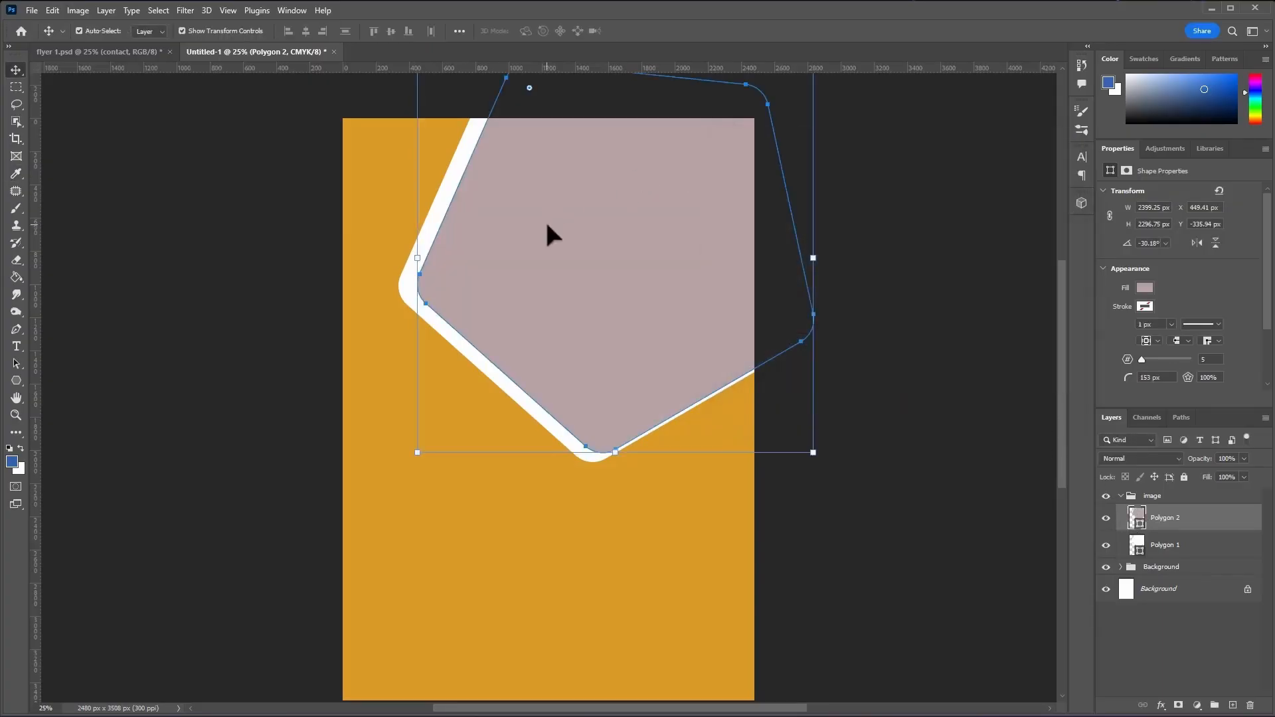
- Scale Polygon 2 down to about 95.75% and reposition it so the white border is even around its visible edges
left_click_drag(563, 223, 560, 225)
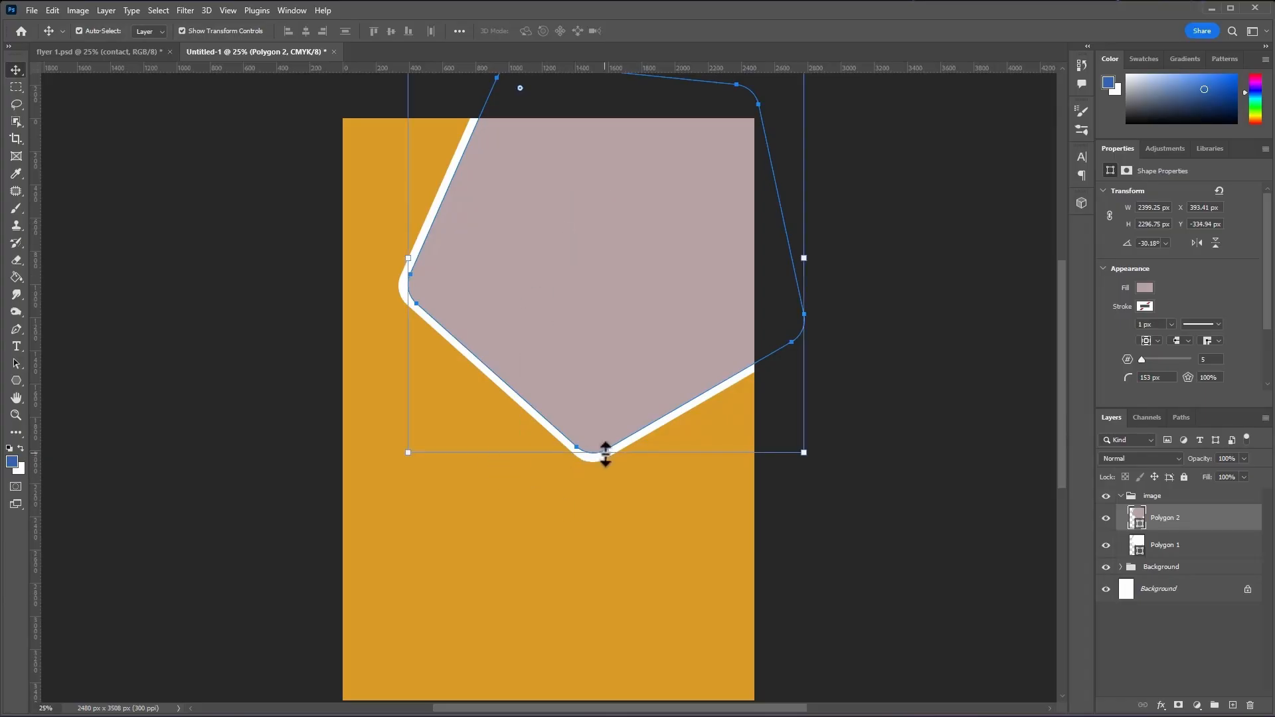
left_click_drag(607, 452, 606, 443)
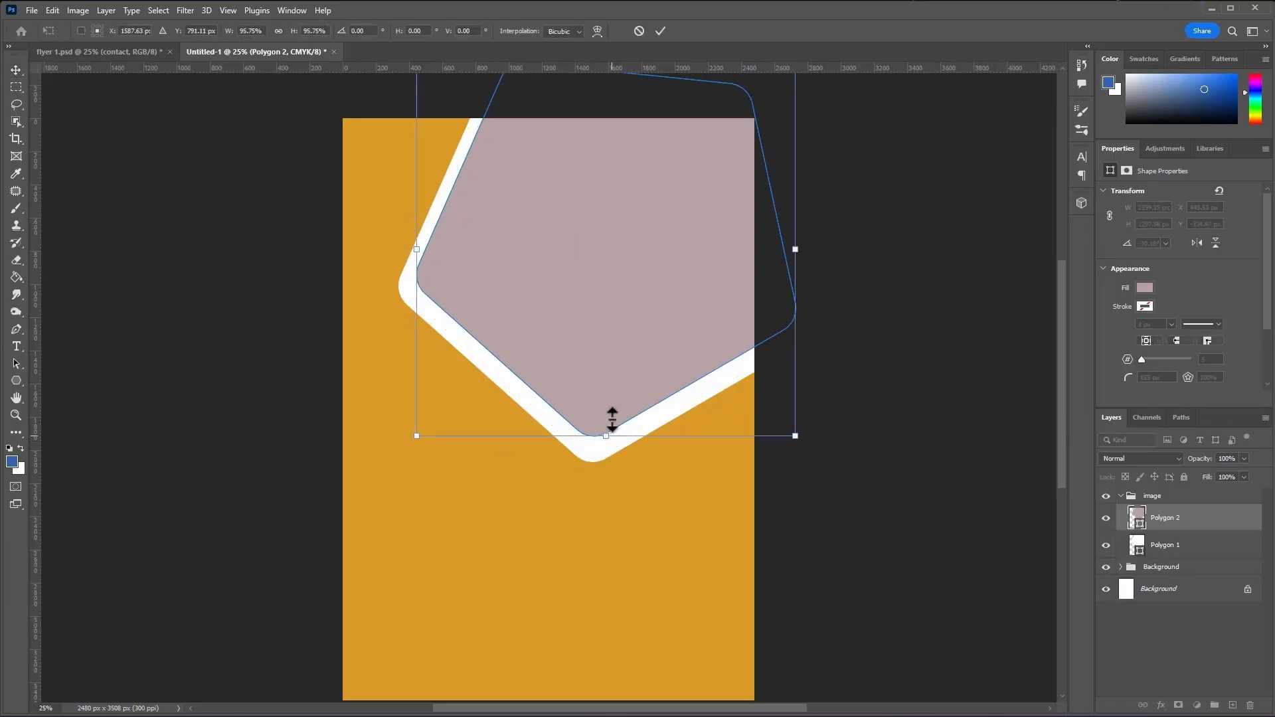
key("Return")
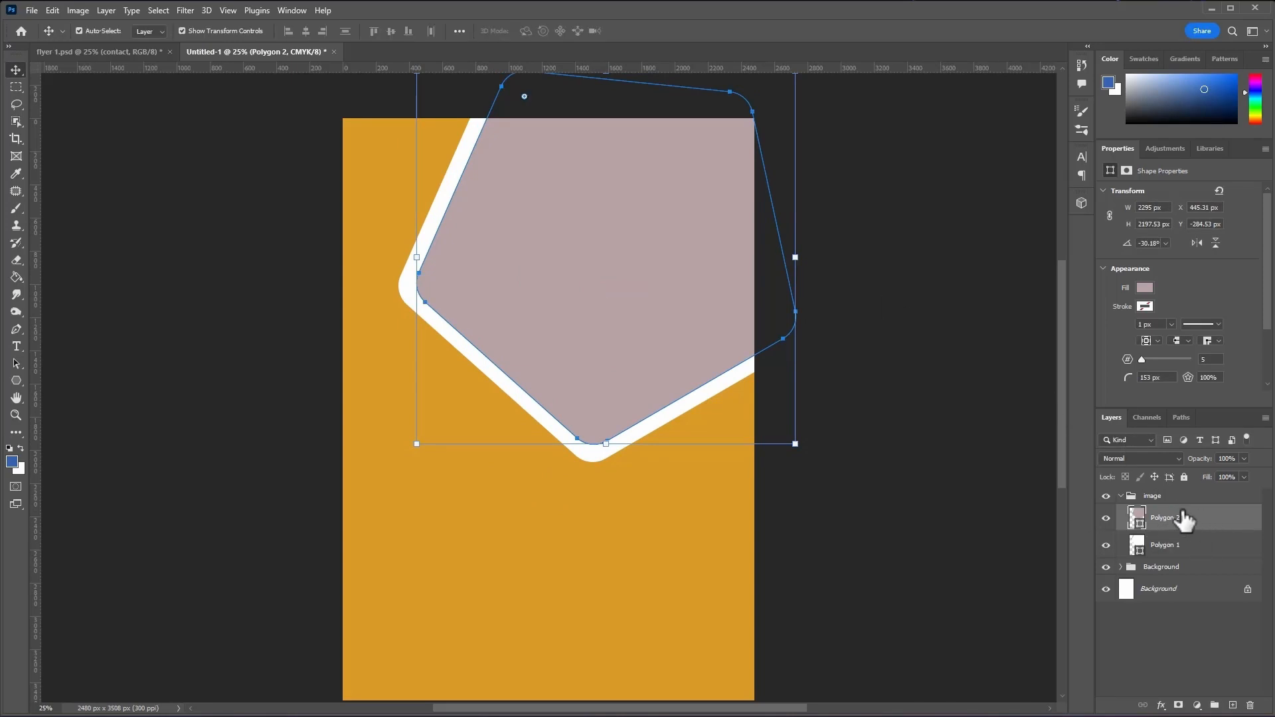
- Duplicate the Polygon 2 layer and name the copy Polygon 3
left_click_drag(1218, 529, 1232, 705)
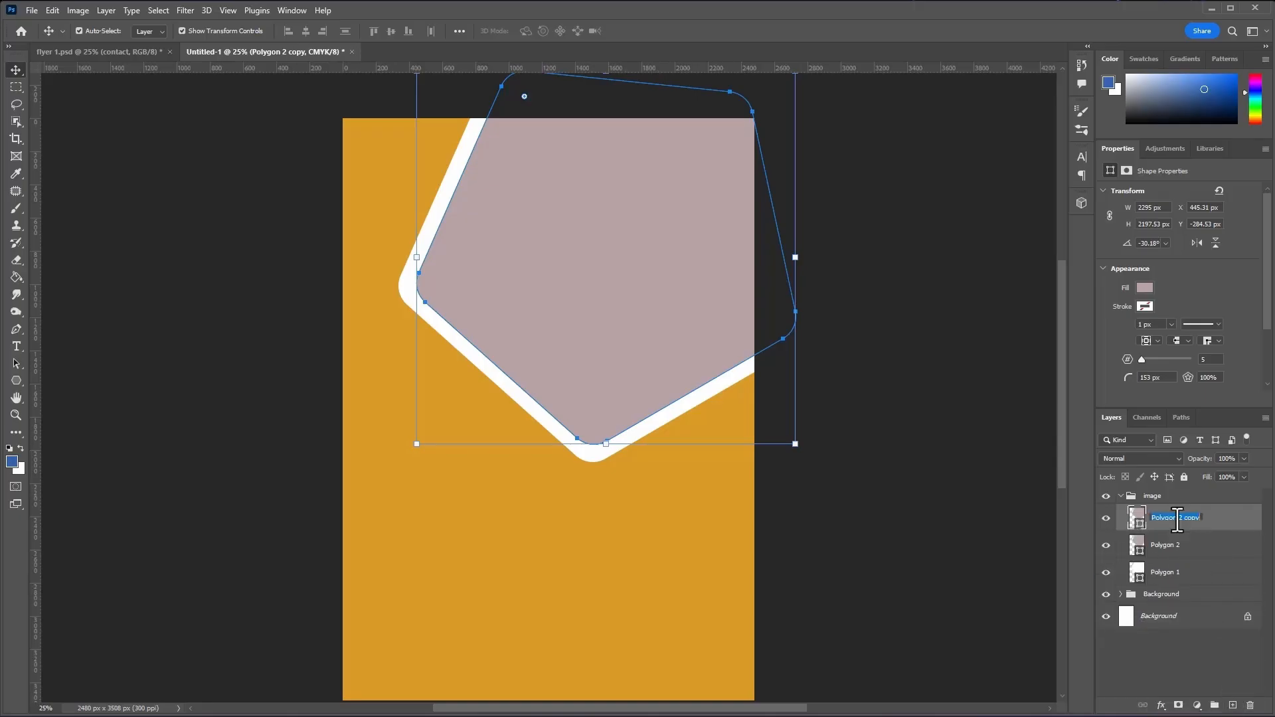
type("Polygon 3")
key("Return")
- Change Polygon 3's fill to salmon pink, #e58180
double_click(1138, 518)
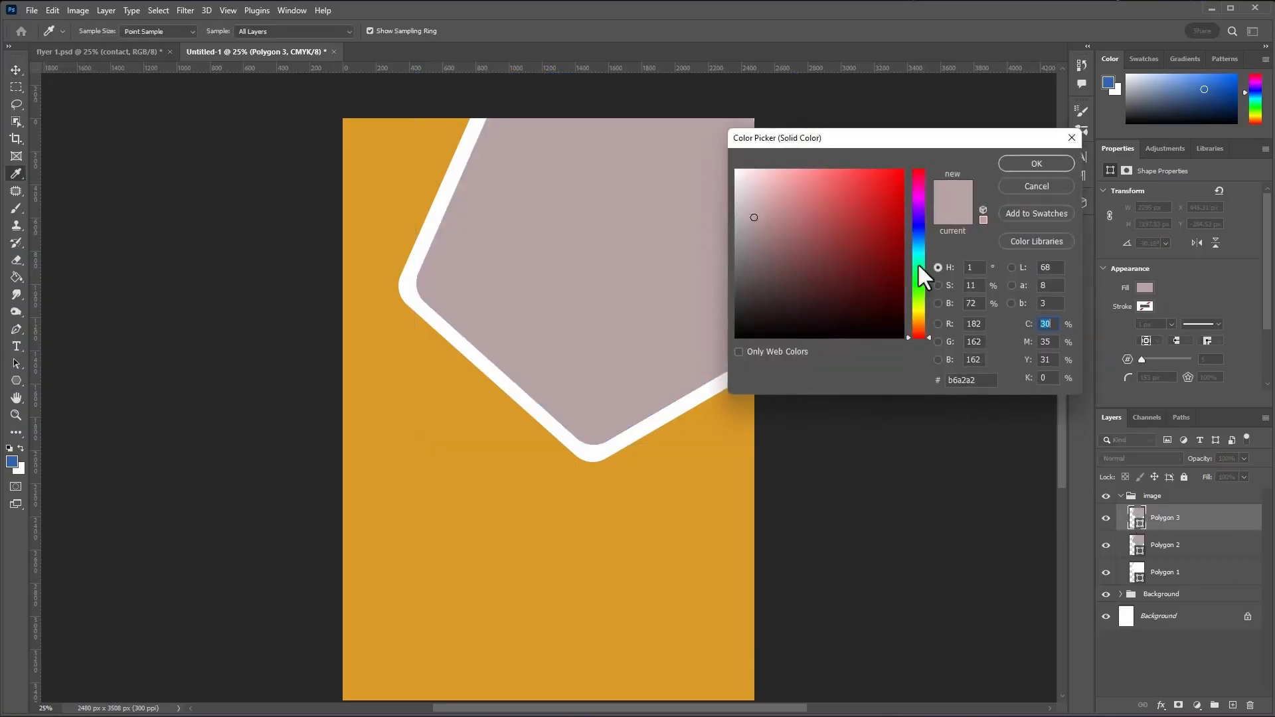
left_click(810, 186)
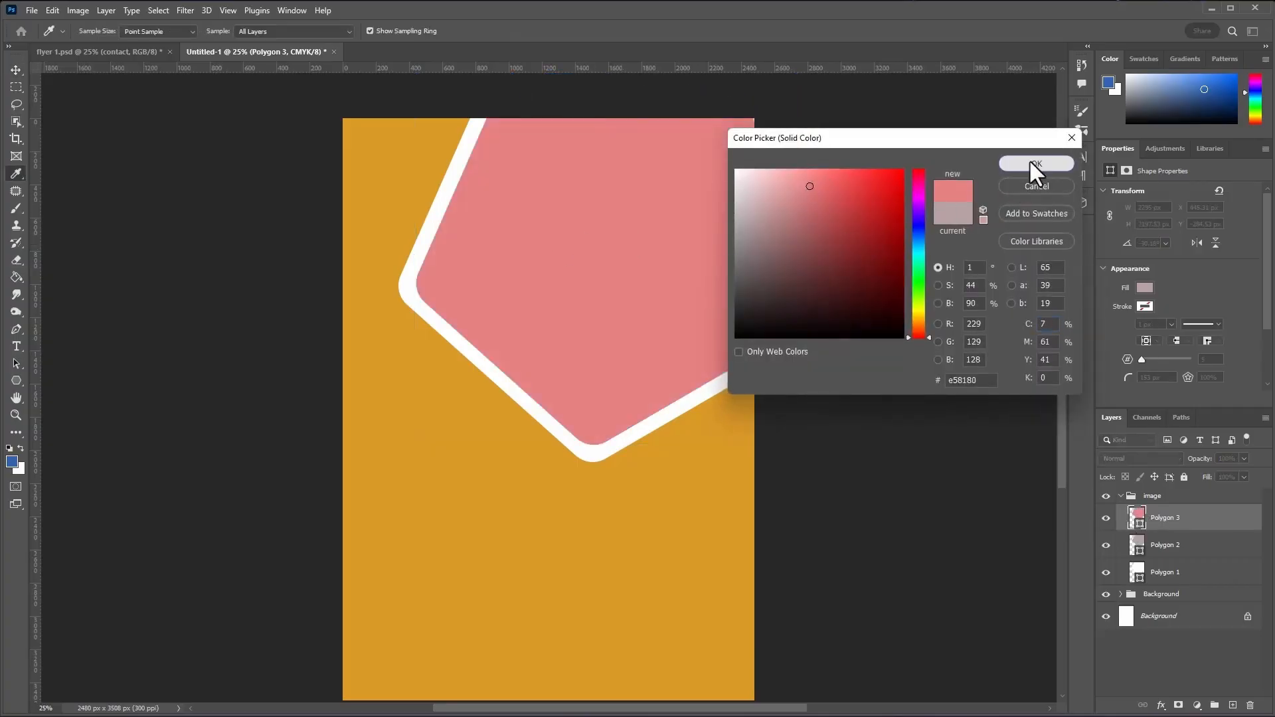
left_click(1033, 163)
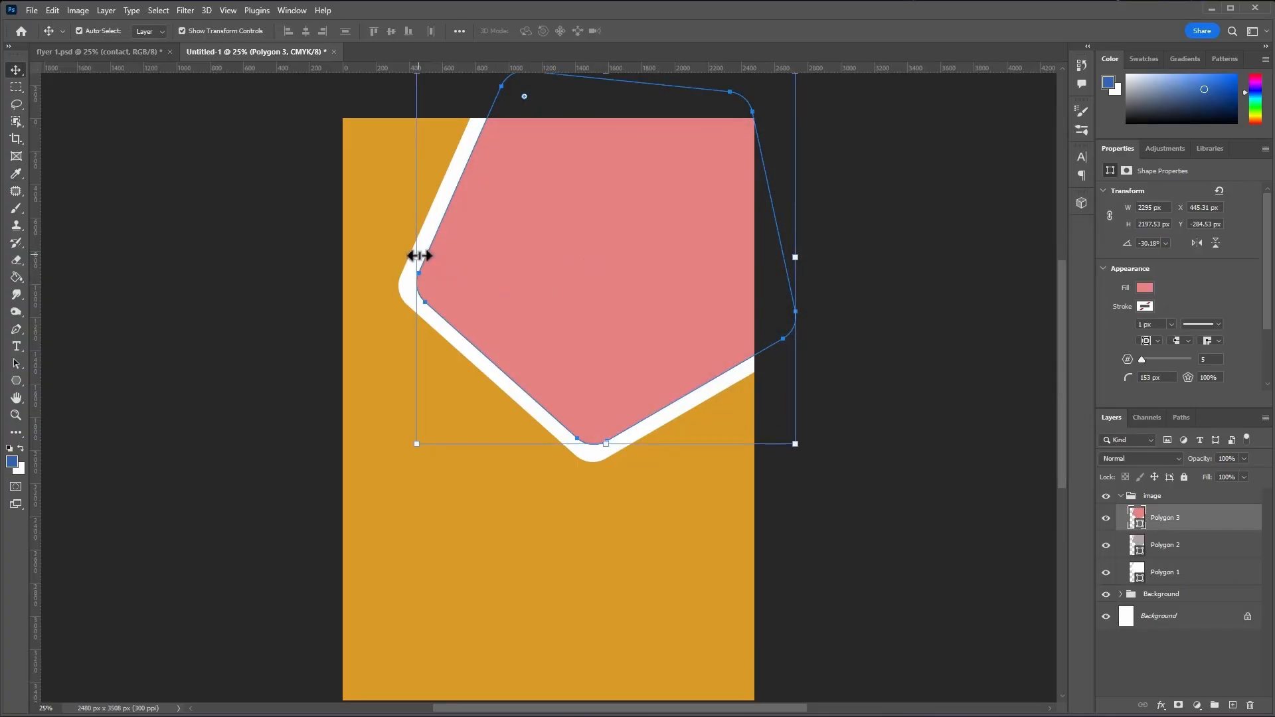
- Scale Polygon 3 down to about 94.24% around its centre so it sits inside Polygon 2
left_click_drag(419, 256, 442, 252)
left_click_drag(536, 269, 528, 271)
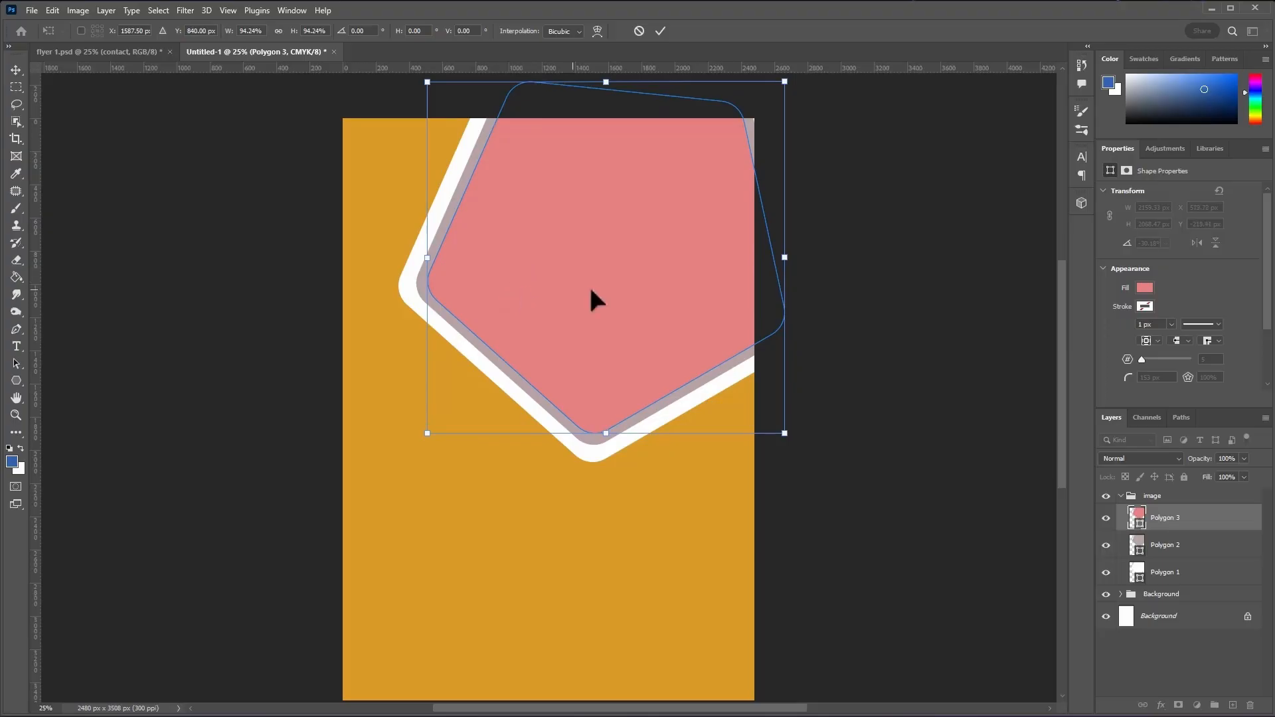
key("Return")
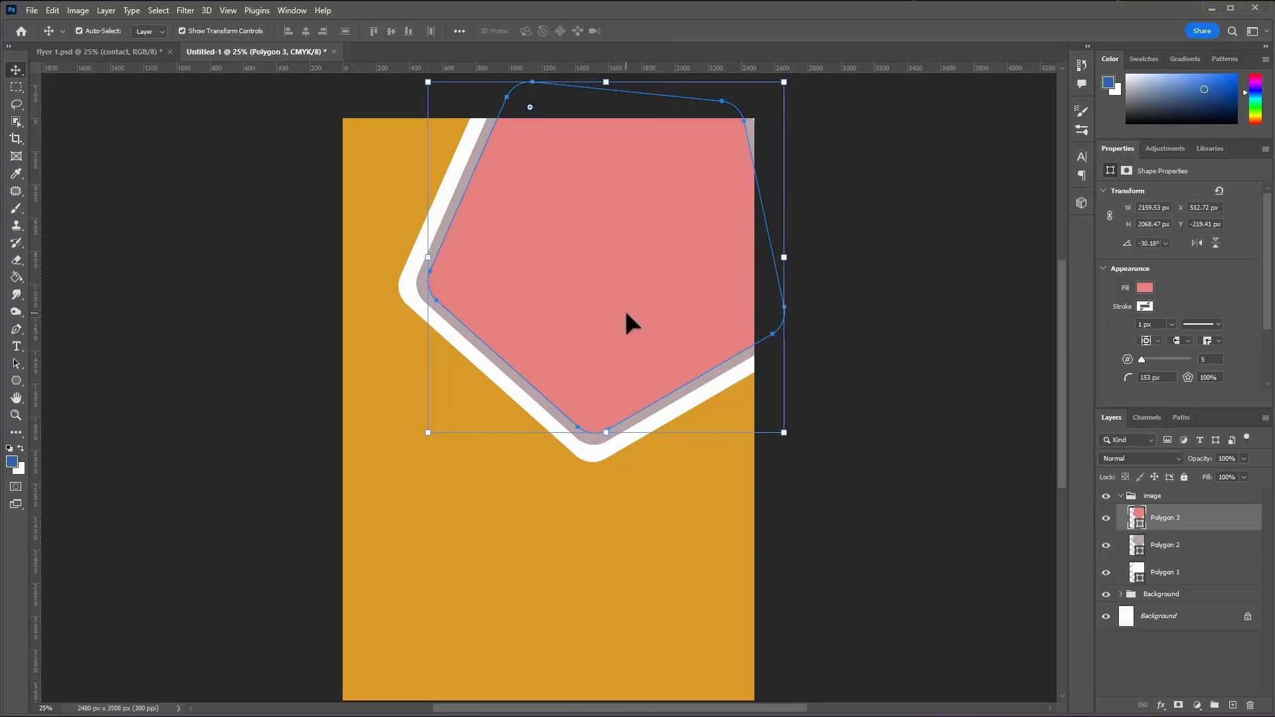
- Remove Polygon 3's fill and give it a white stroke
left_click(1142, 288)
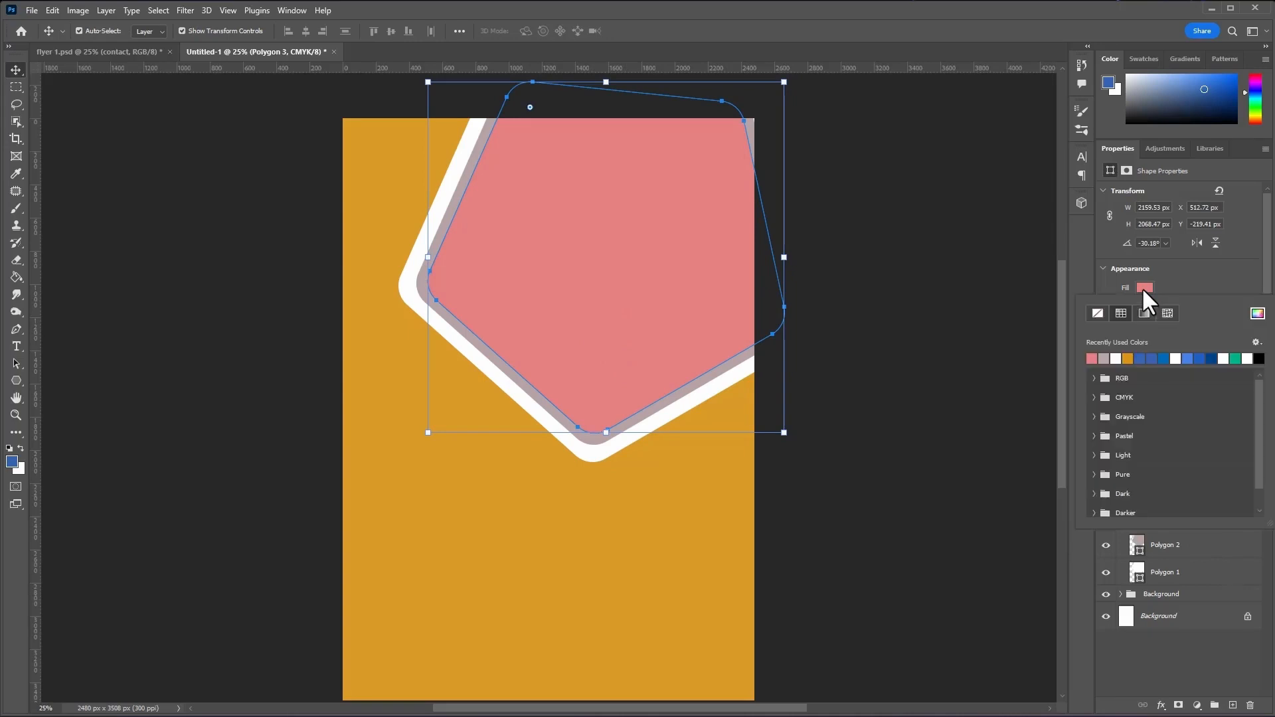
left_click(1097, 312)
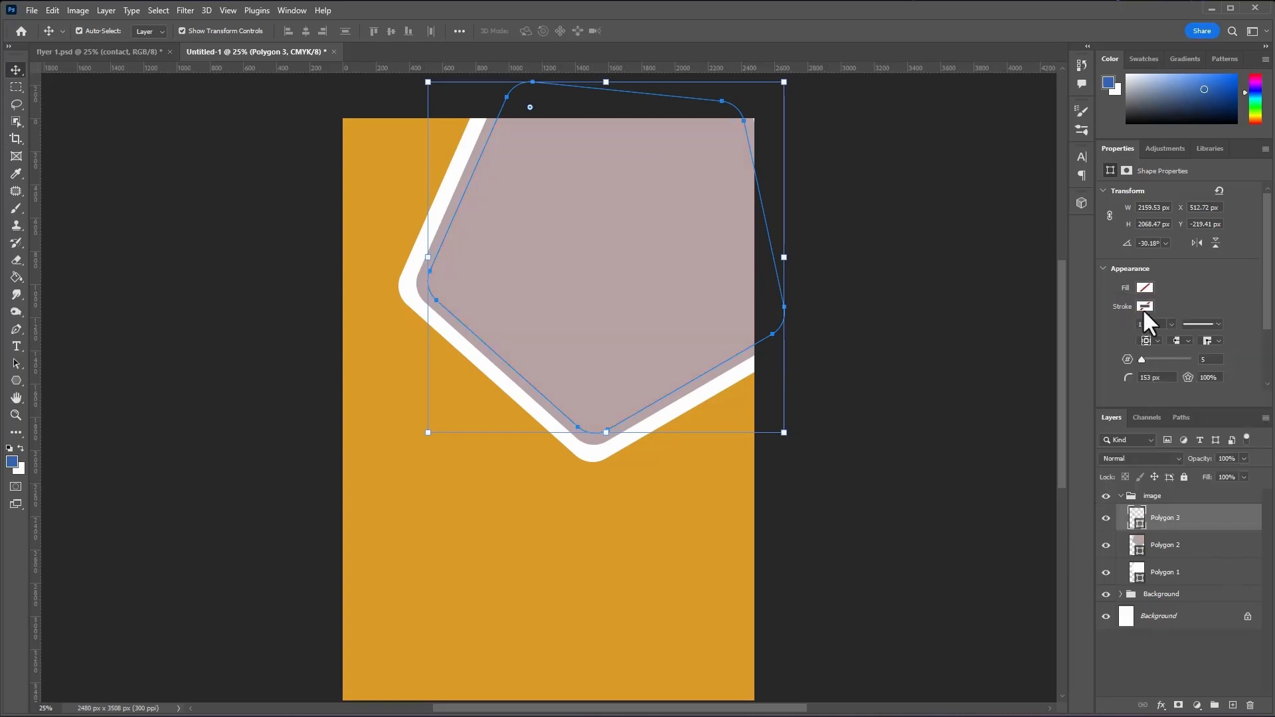
left_click(1144, 306)
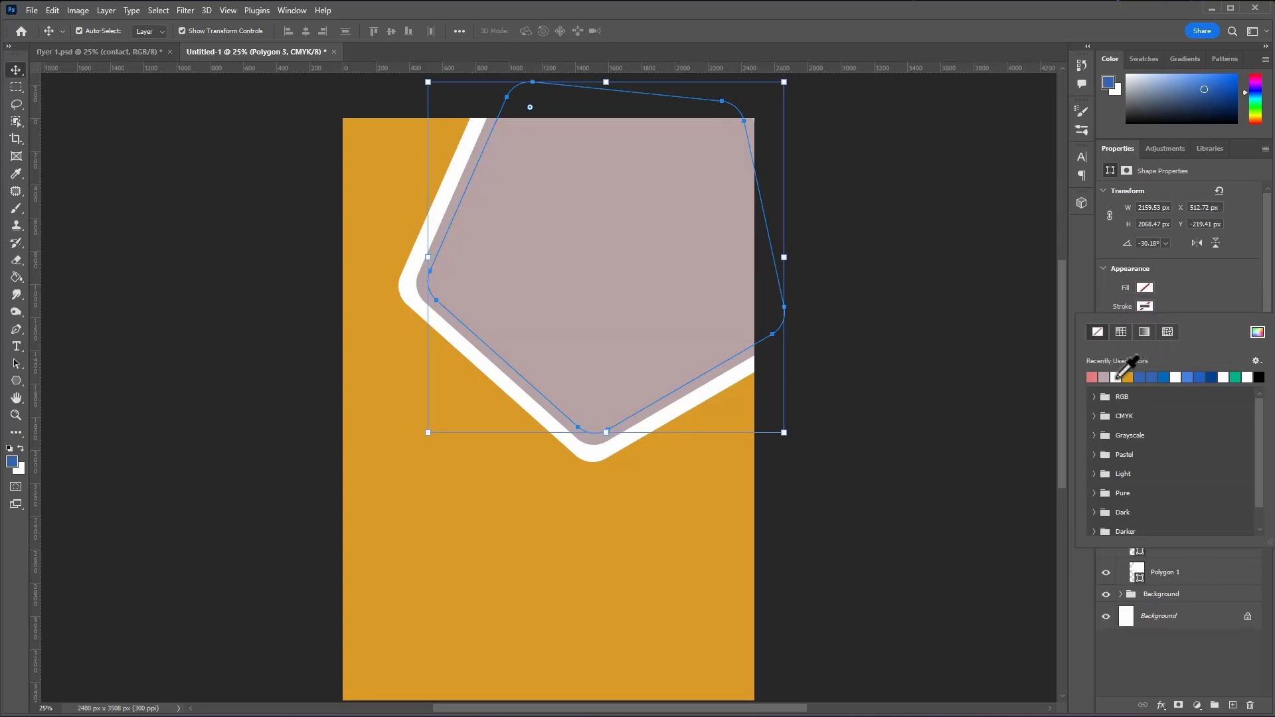
left_click(1188, 315)
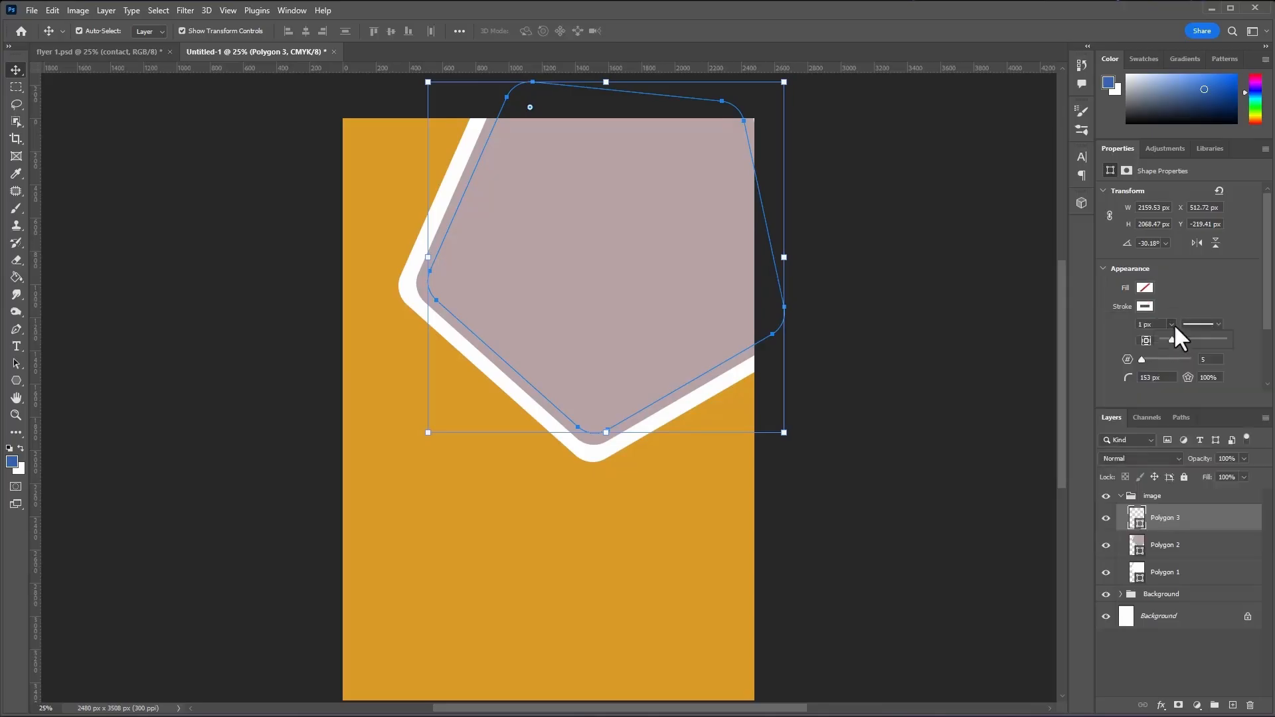
- Hide the transform controls and adjust Polygon 3's stroke width to a thin white outline
left_click_drag(1174, 326, 1158, 337)
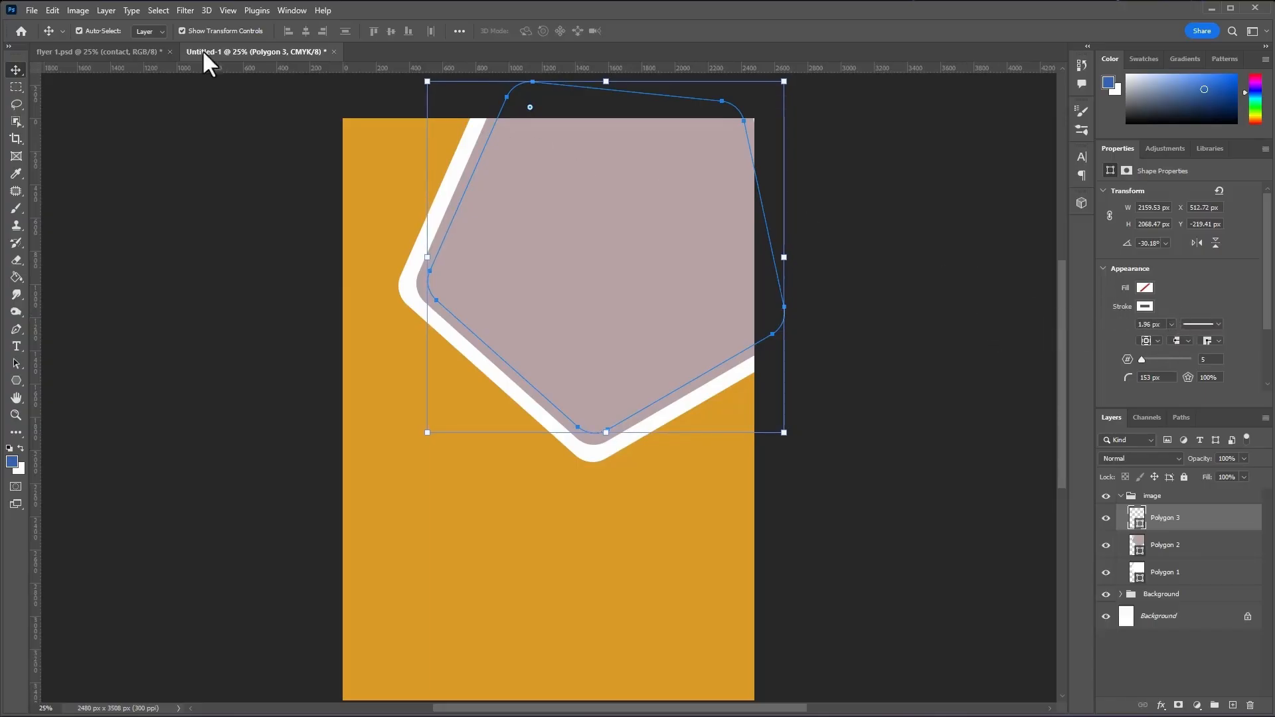
left_click(182, 31)
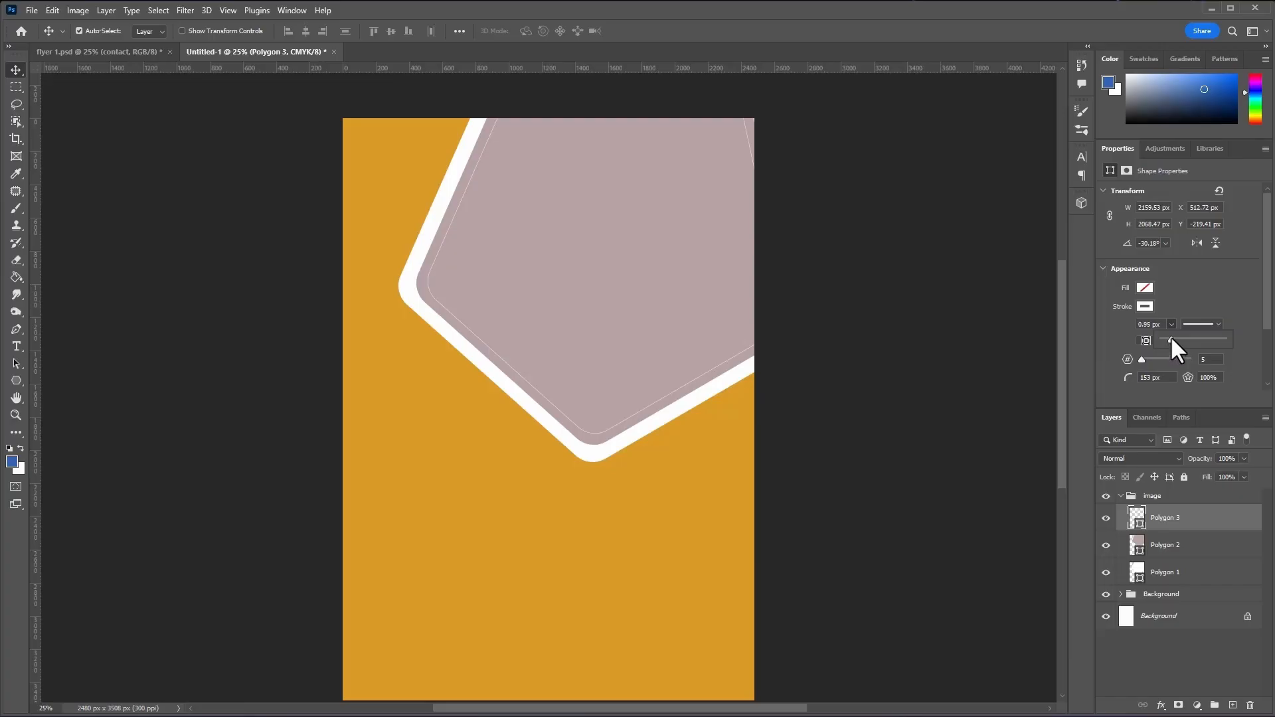
left_click(1171, 336)
- Convert the Polygon 2 layer to a smart object and open its contents for editing
left_click(1195, 543)
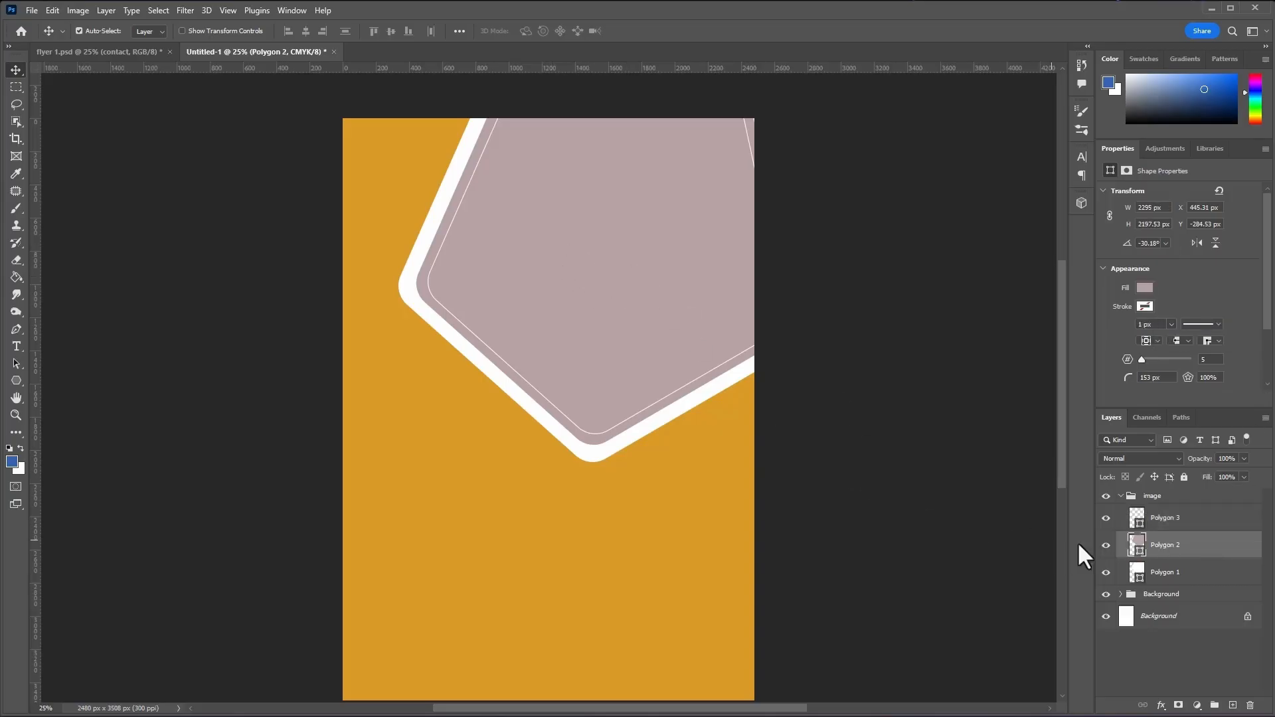
right_click(1193, 545)
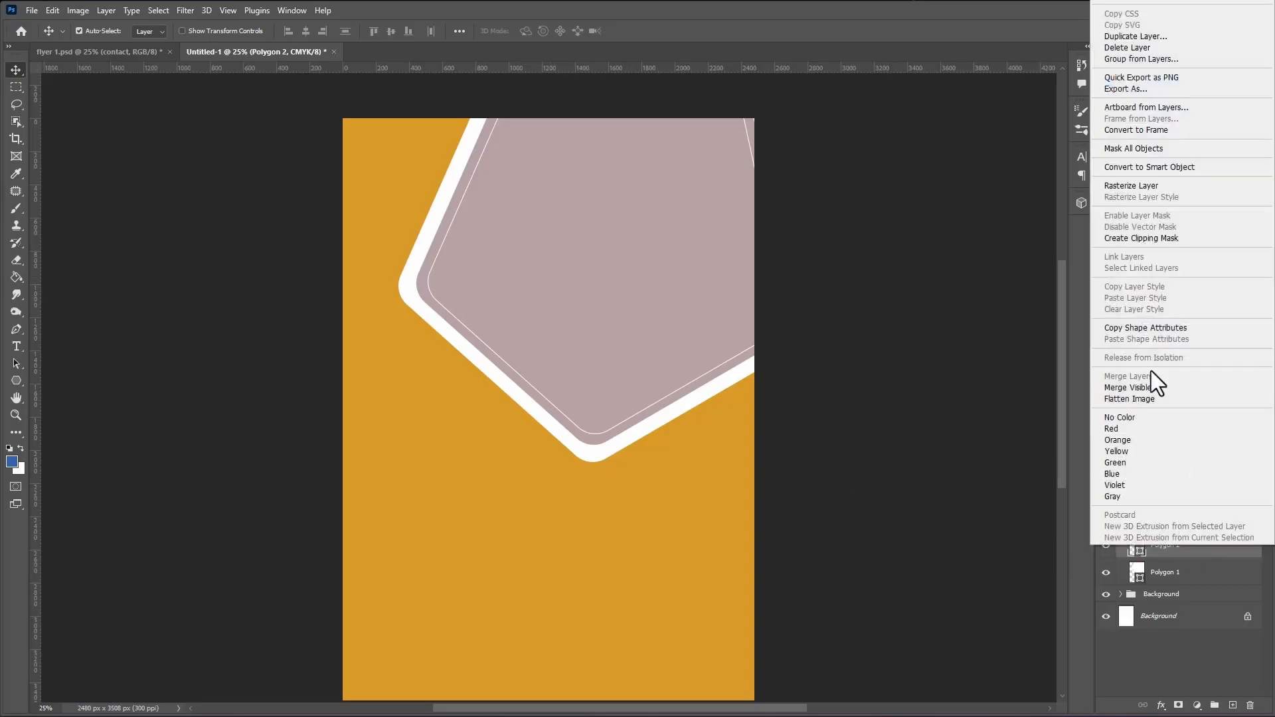
left_click(1157, 166)
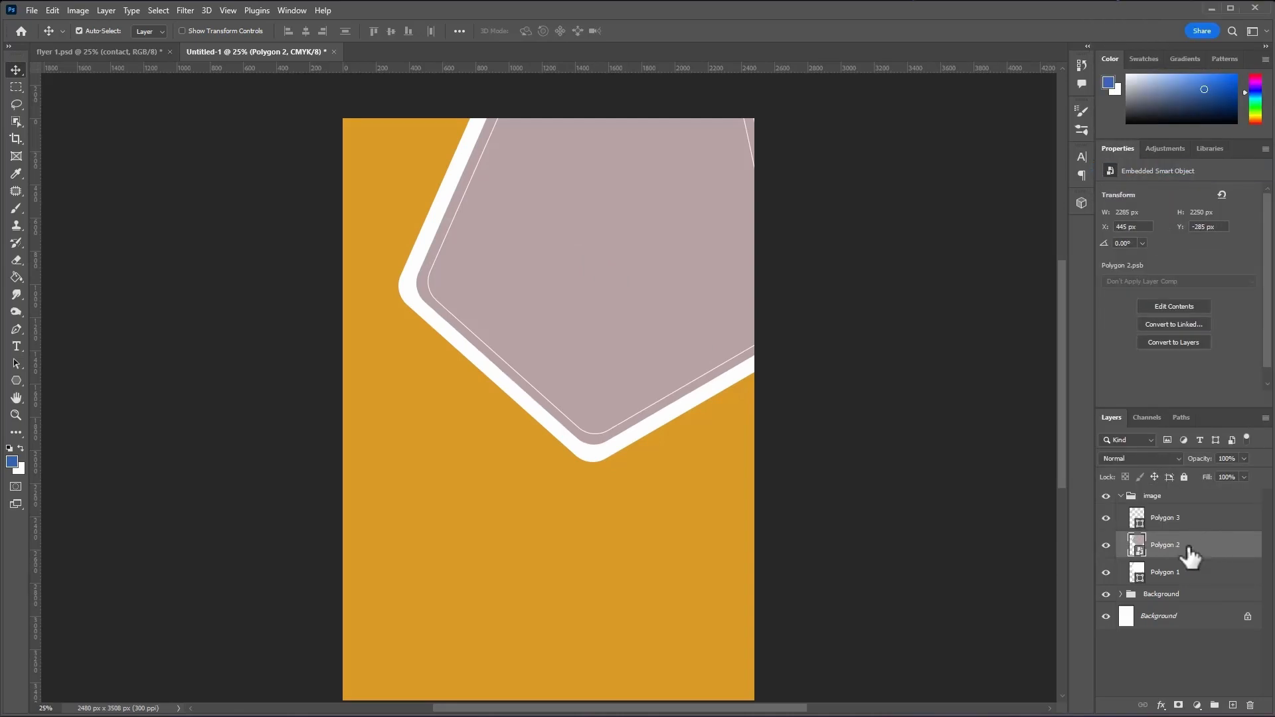
double_click(1137, 545)
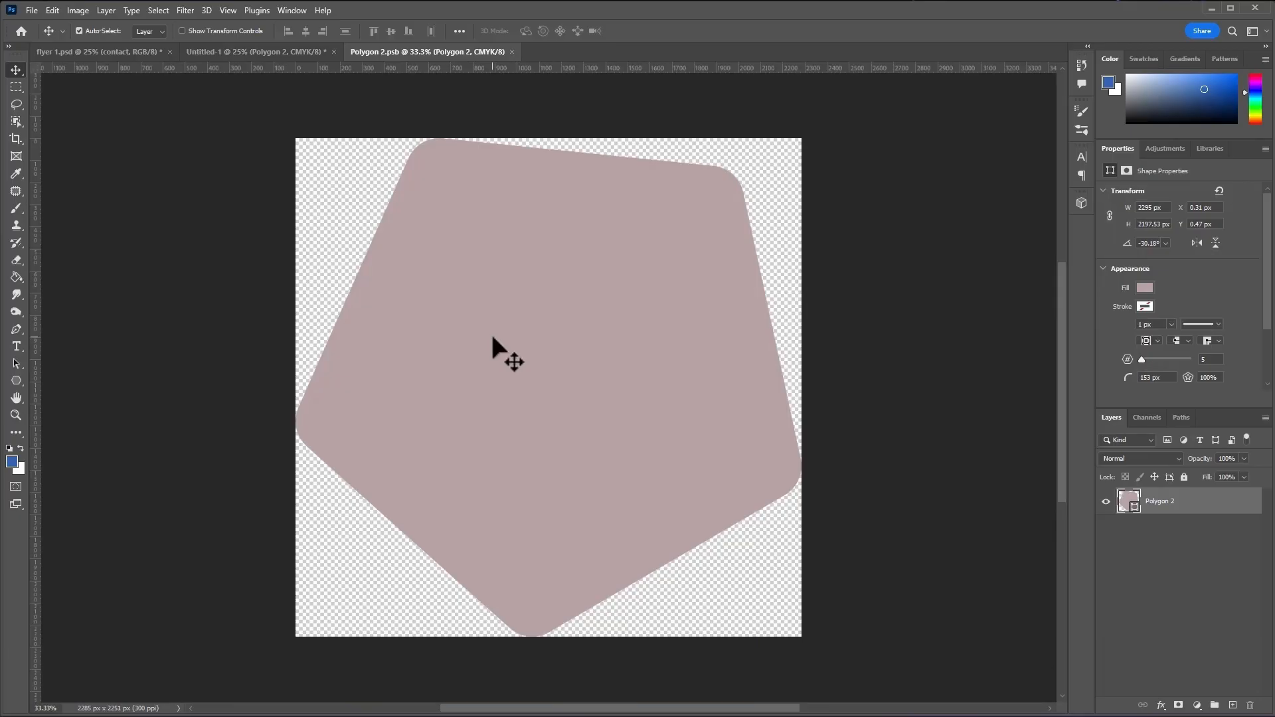
- Place the photo pexels-linkedin-sales-navigator-1251841 from the flyer folder into the Polygon 2 smart object document
key("alt+Tab")
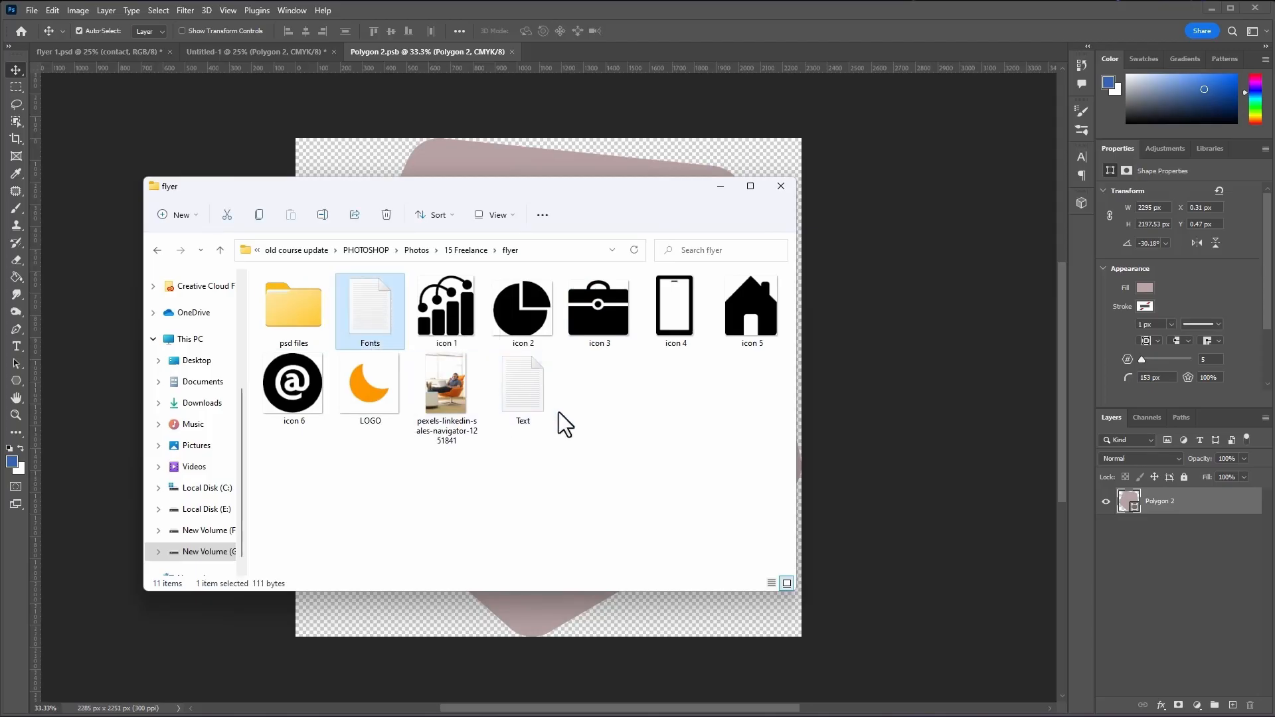
left_click(524, 395)
left_click_drag(571, 187, 544, 248)
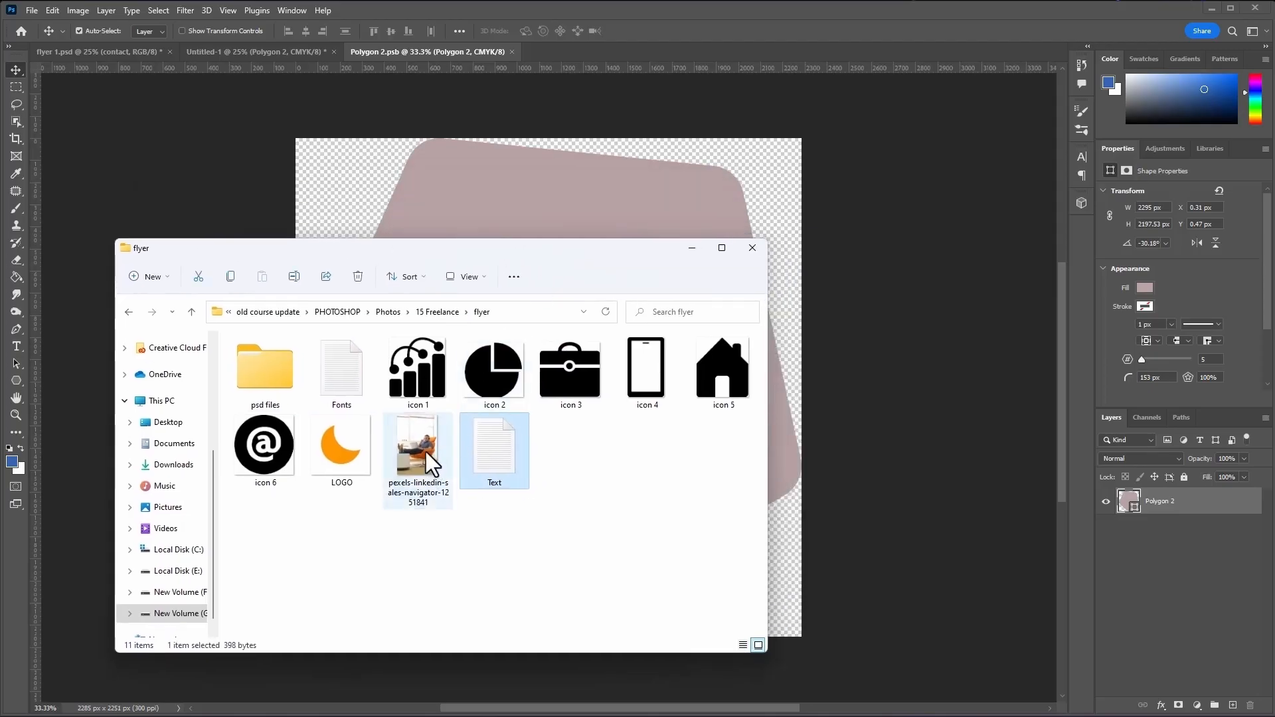
left_click_drag(420, 459, 526, 193)
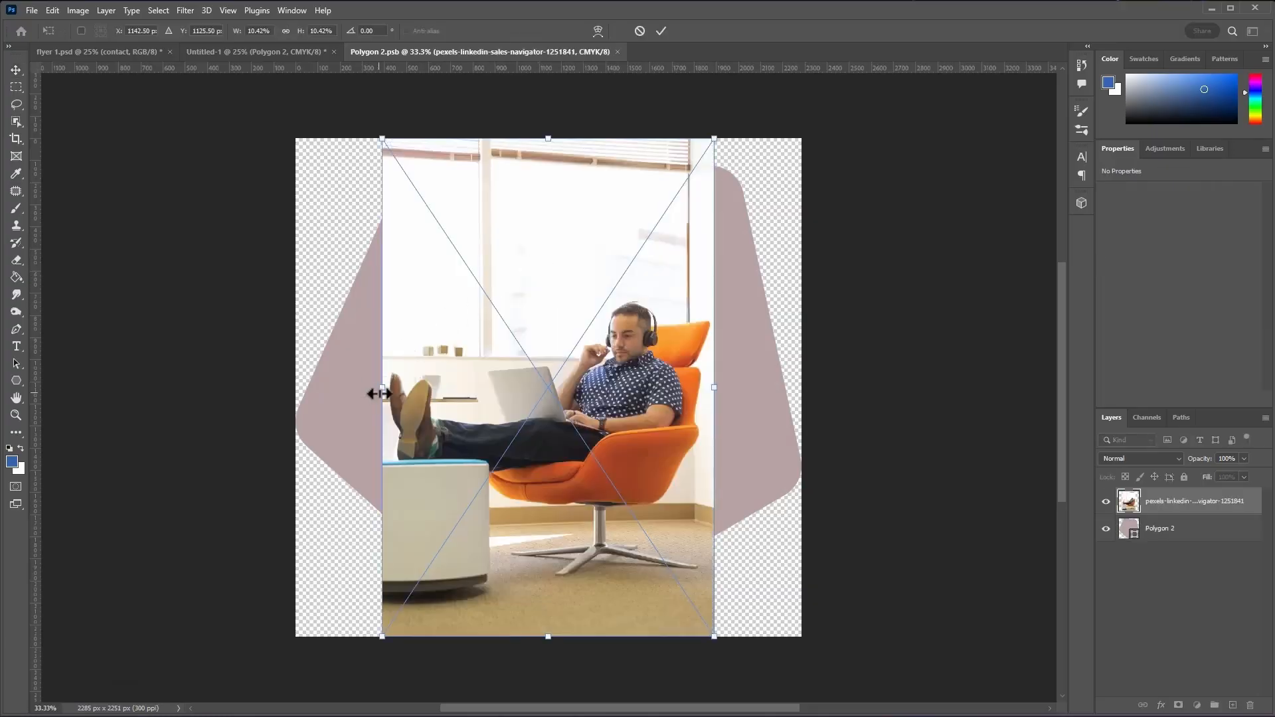
- Enlarge the placed photo to about 15.36% and shift it up and left over the pentagon
left_click_drag(380, 393, 269, 425)
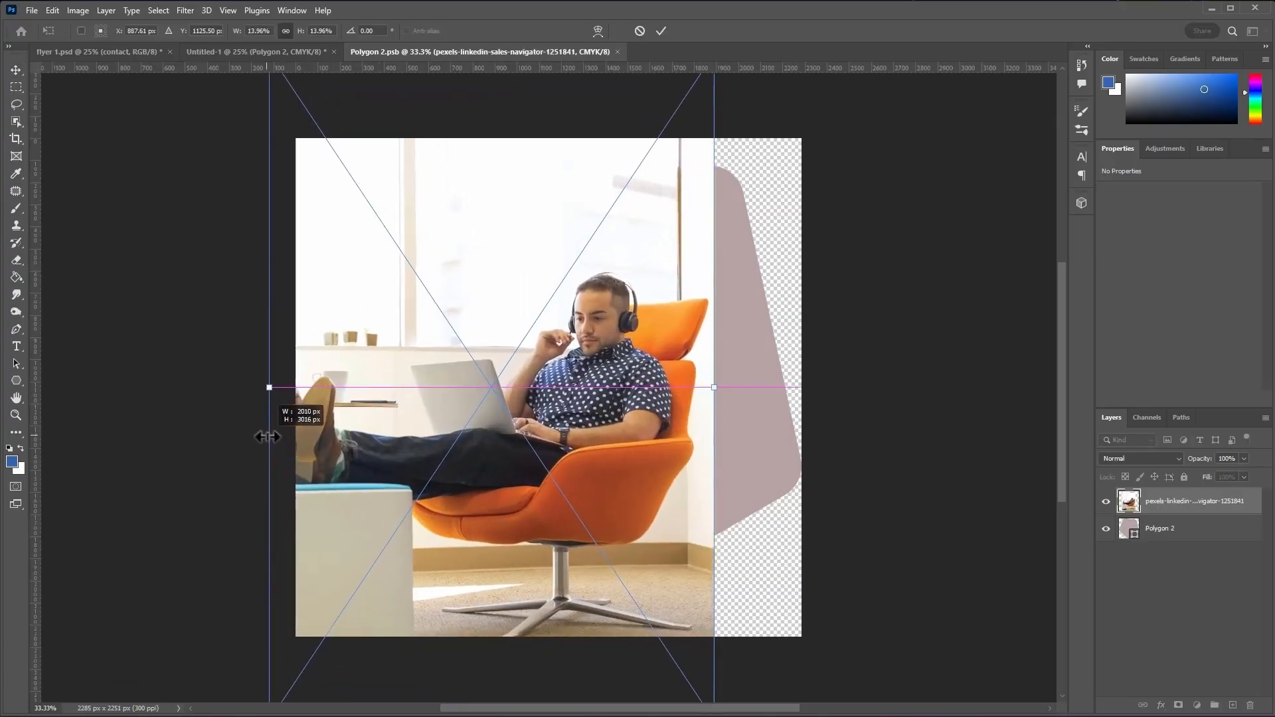
left_click_drag(665, 382, 706, 387)
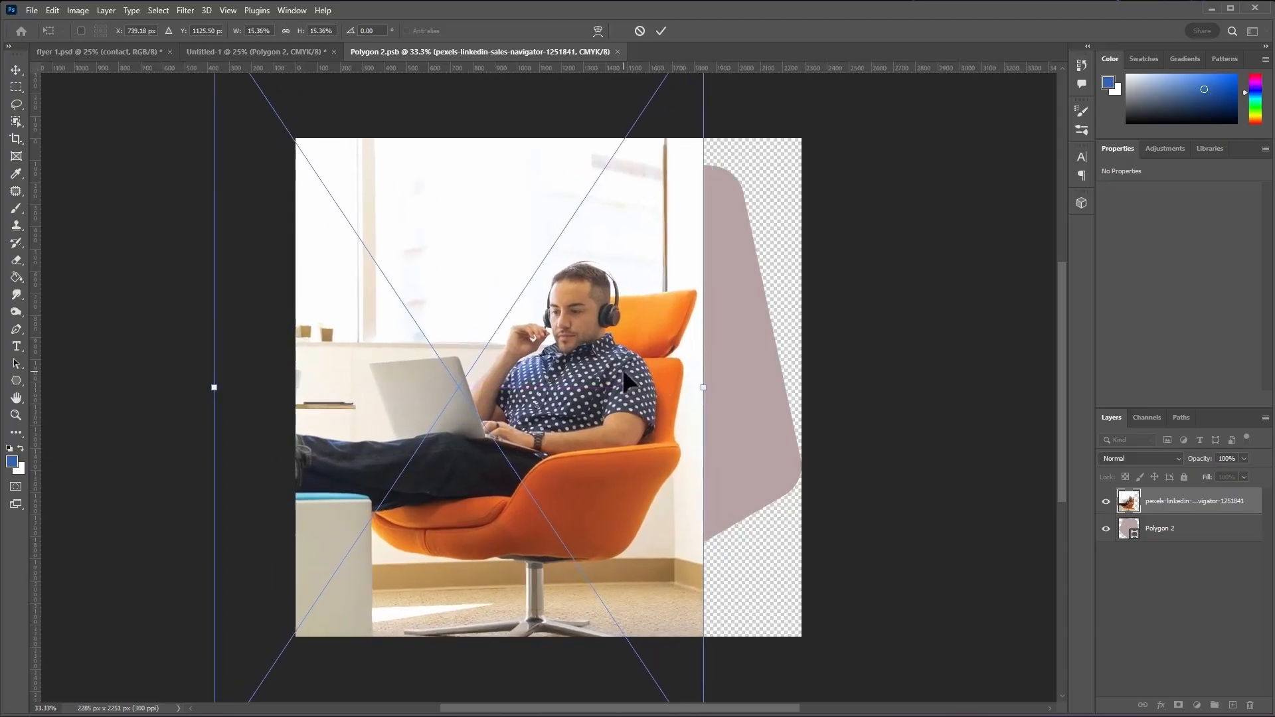
left_click_drag(615, 361, 580, 300)
key("Return")
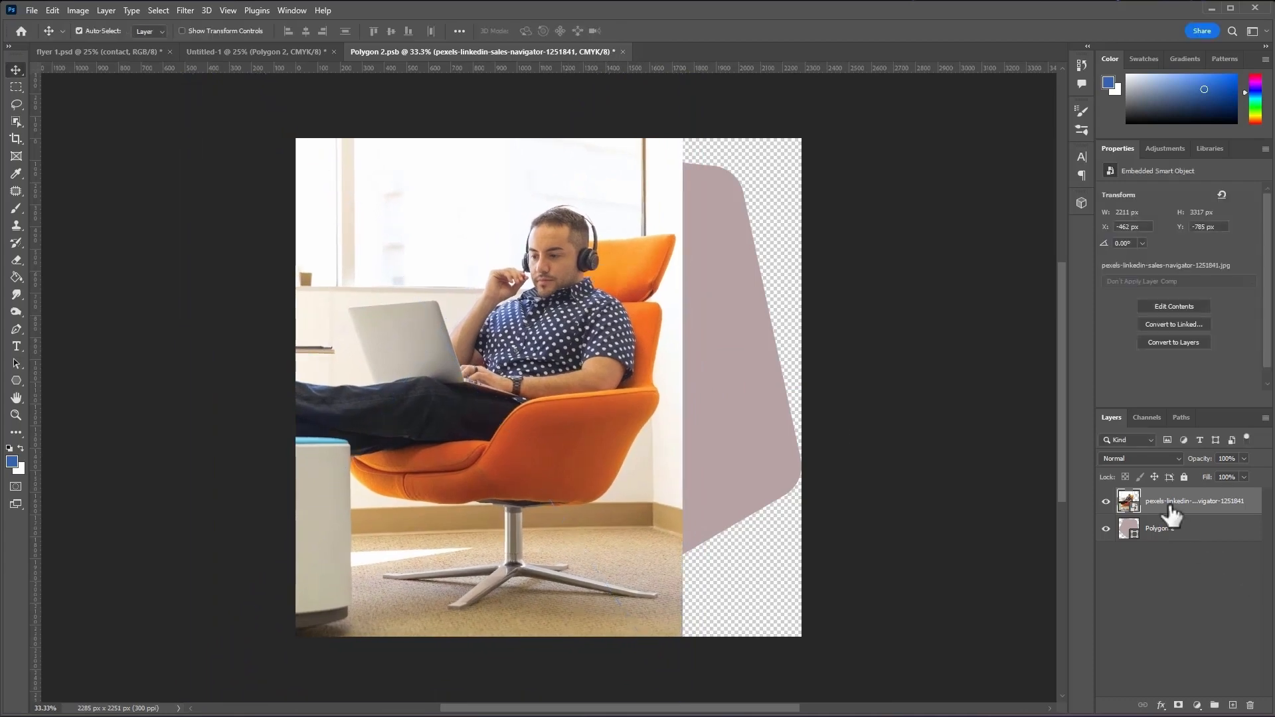
- Clip the photo to the Polygon 2 shape and enlarge it to about 2537 x 3806 px, filling most of the pentagon
right_click(1169, 516)
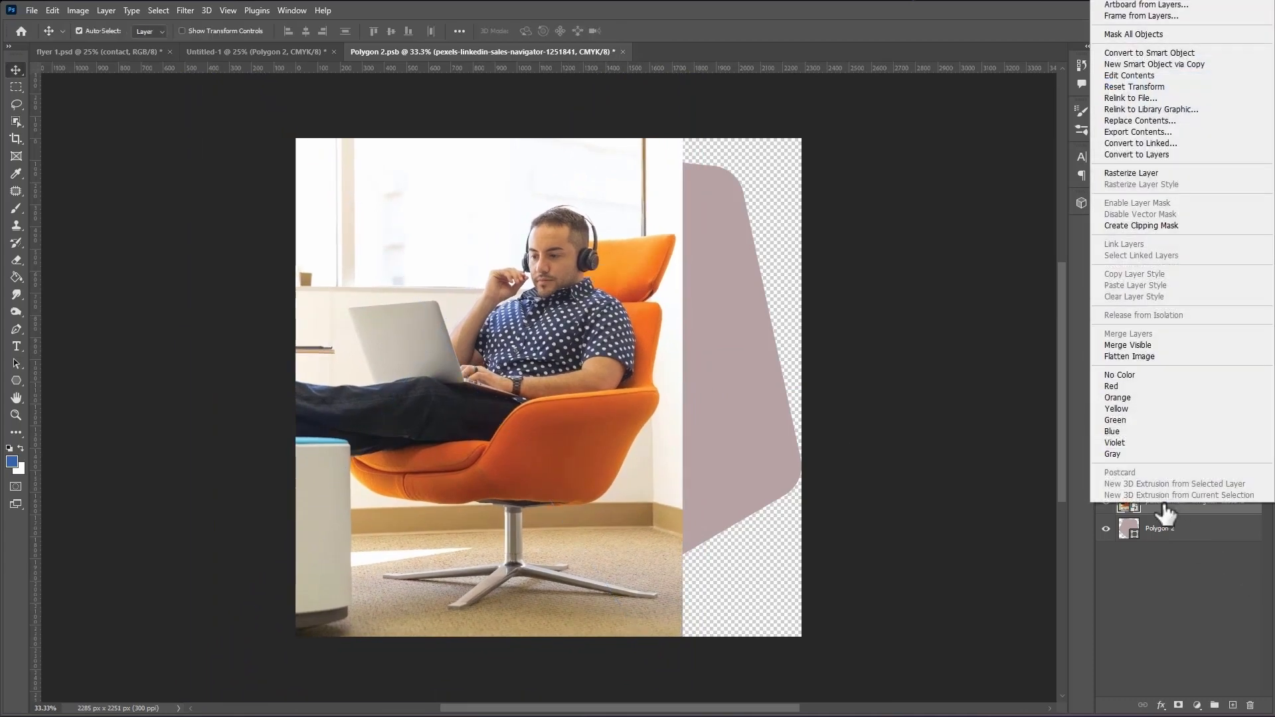
left_click(1149, 226)
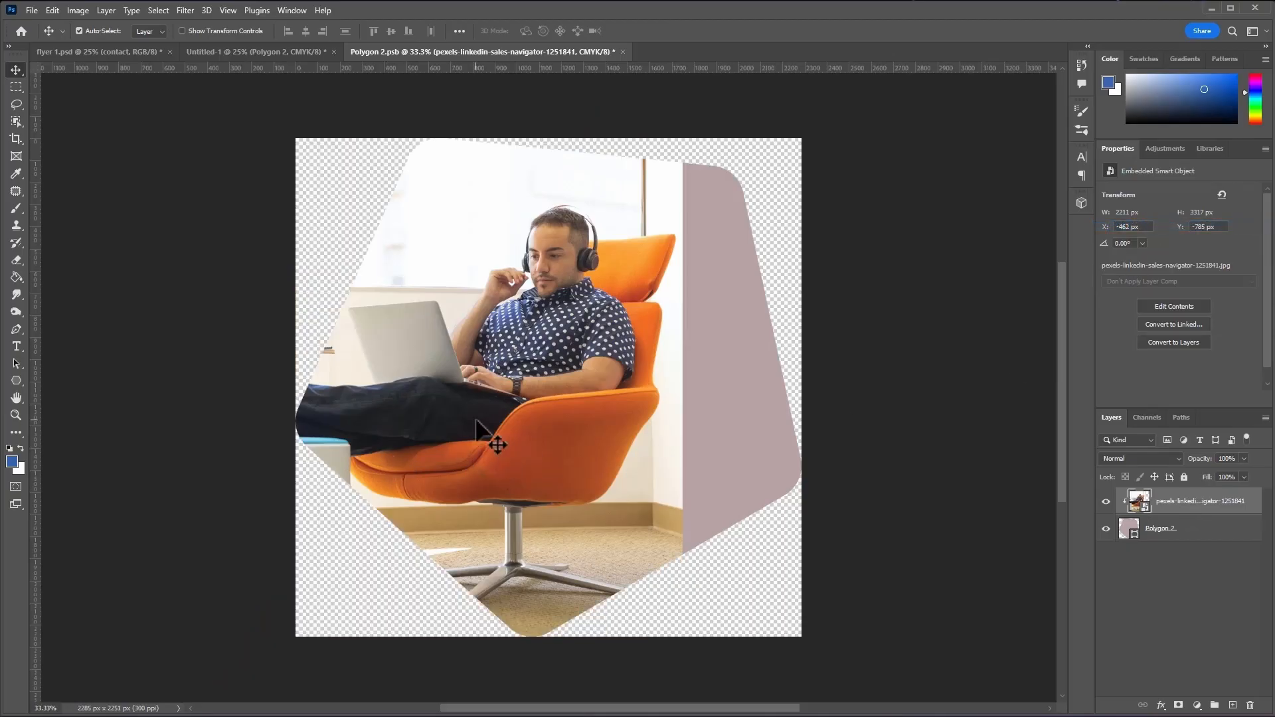
mouse_move(494, 443)
left_mouse_down()
mouse_move(464, 441)
mouse_move(477, 440)
left_mouse_up()
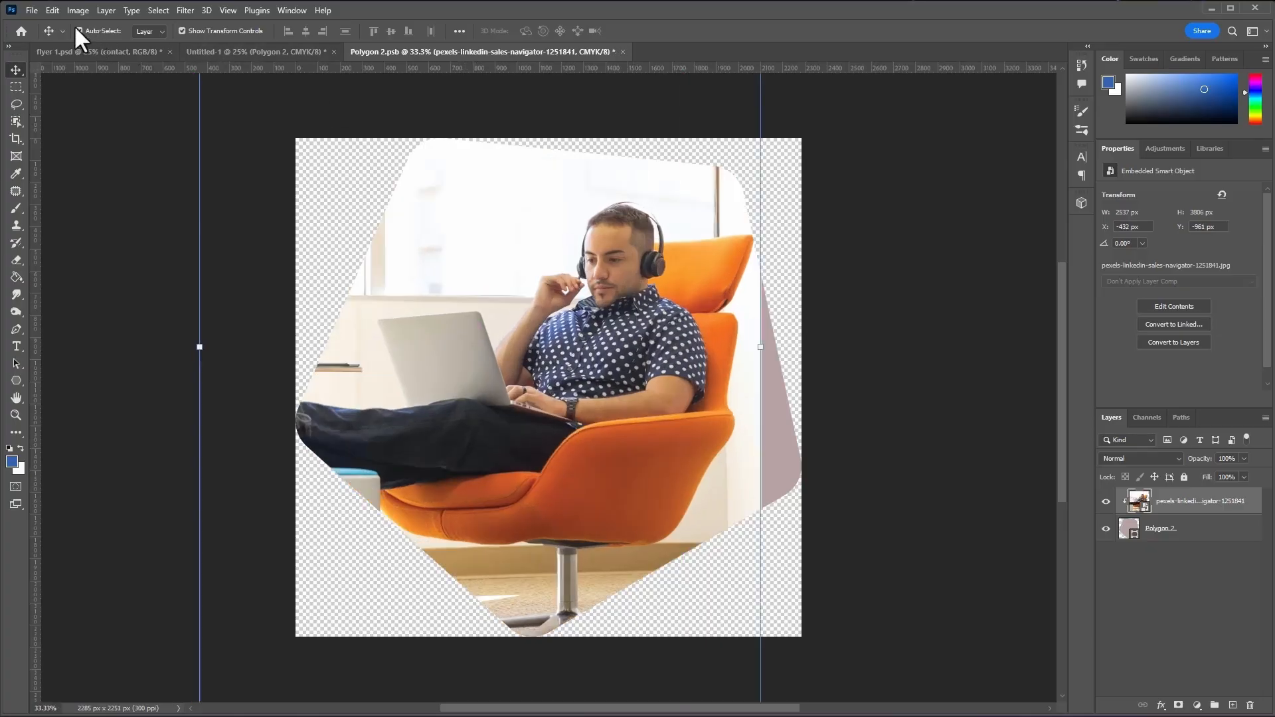
- Save the Polygon 2 smart object and return to the Untitled-1 flyer with the transform controls hidden
left_click(33, 10)
left_click(69, 156)
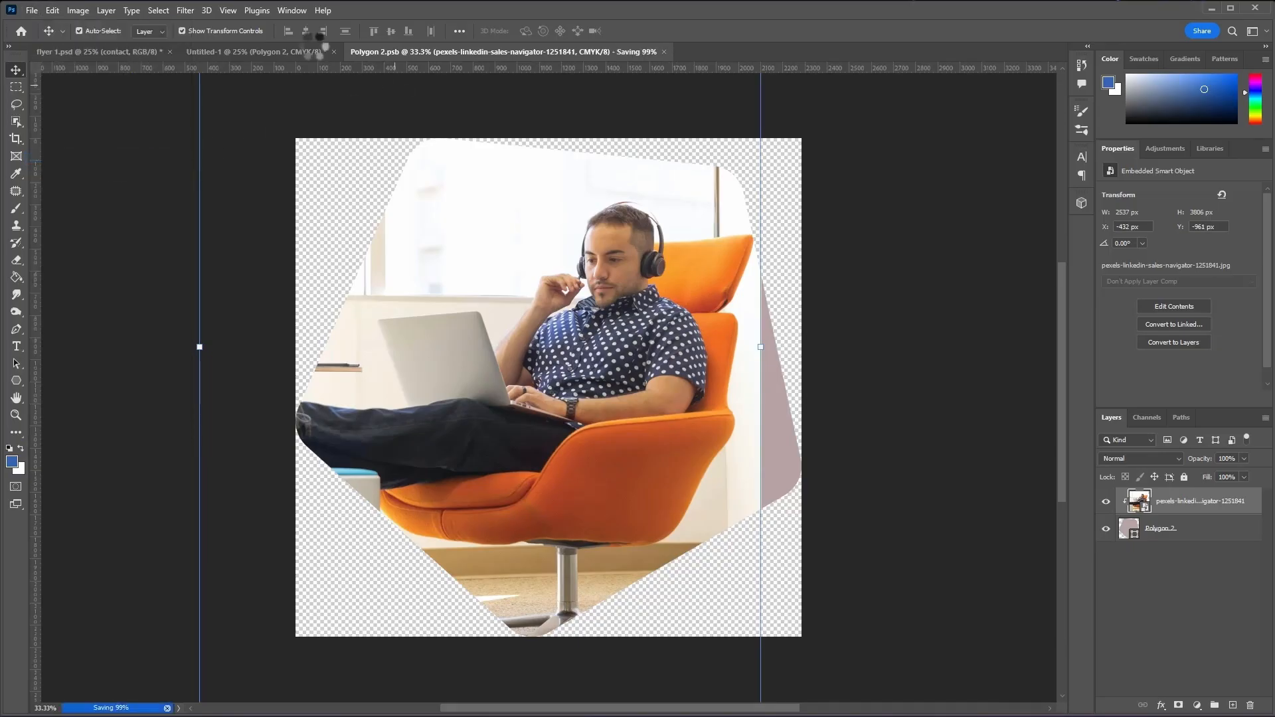
left_click(272, 52)
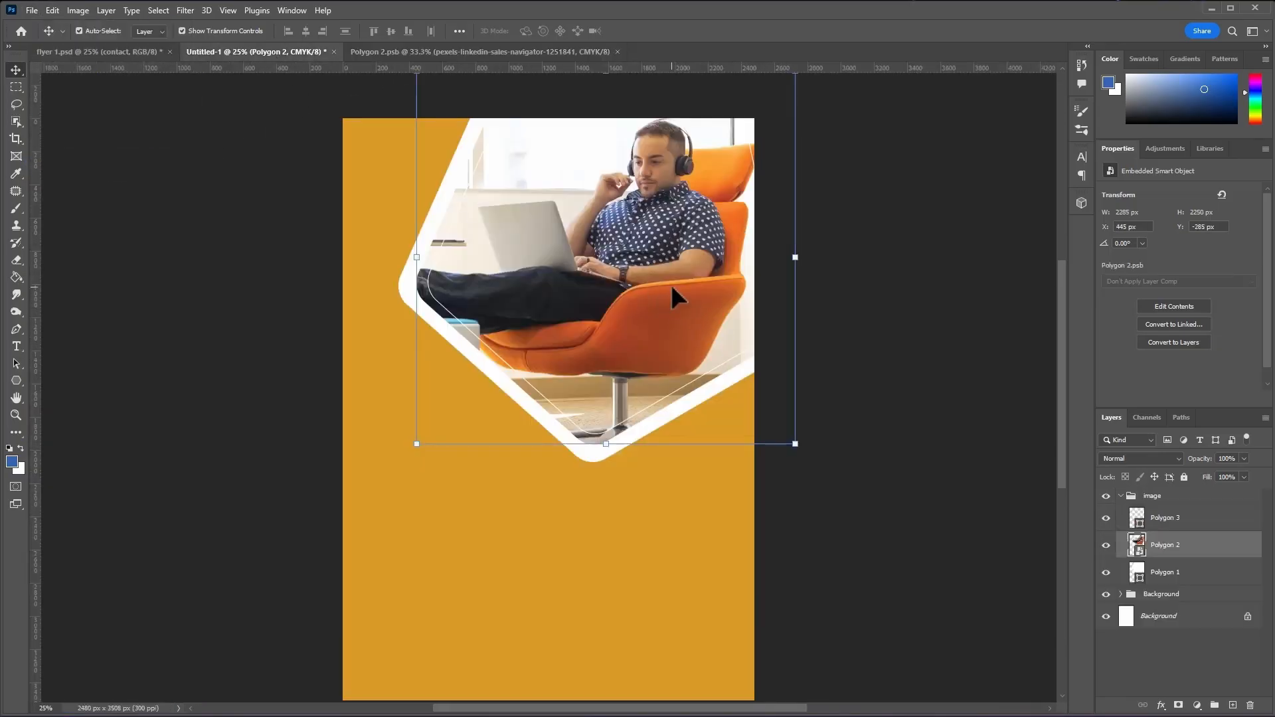
left_click(206, 31)
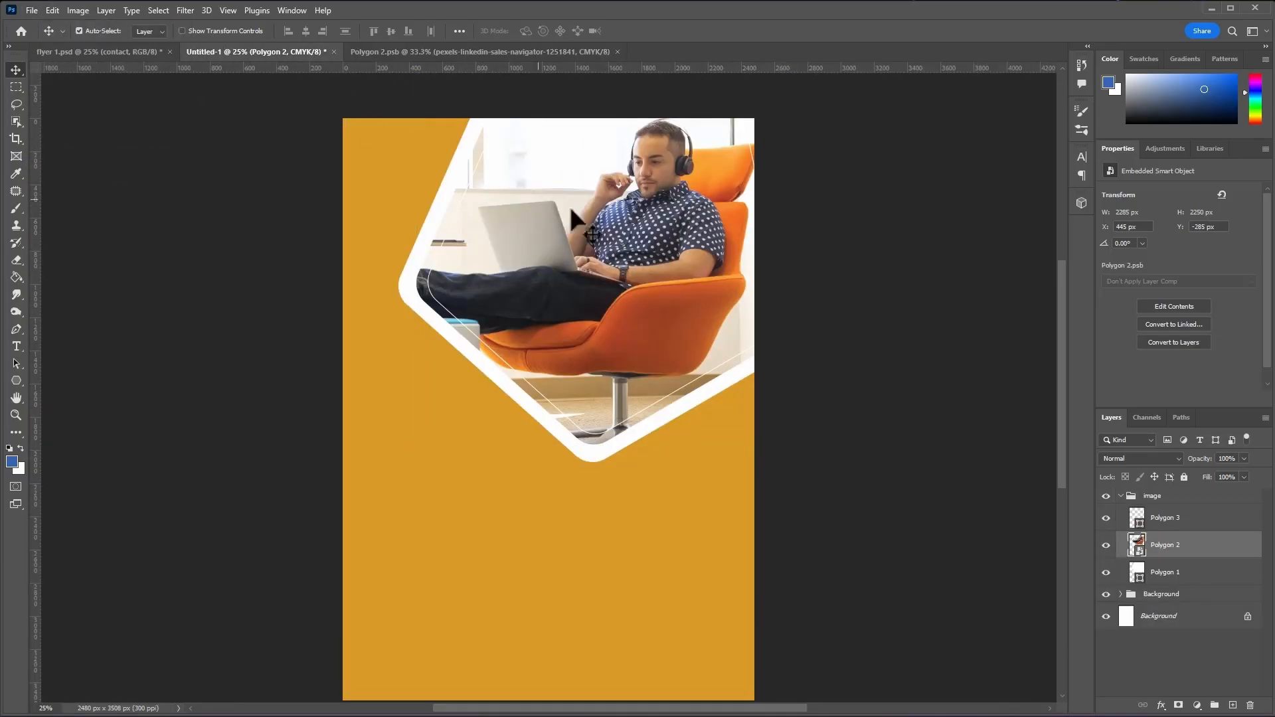
- Collapse the image group and create a new layer group above it named Title 1
left_click(1120, 495)
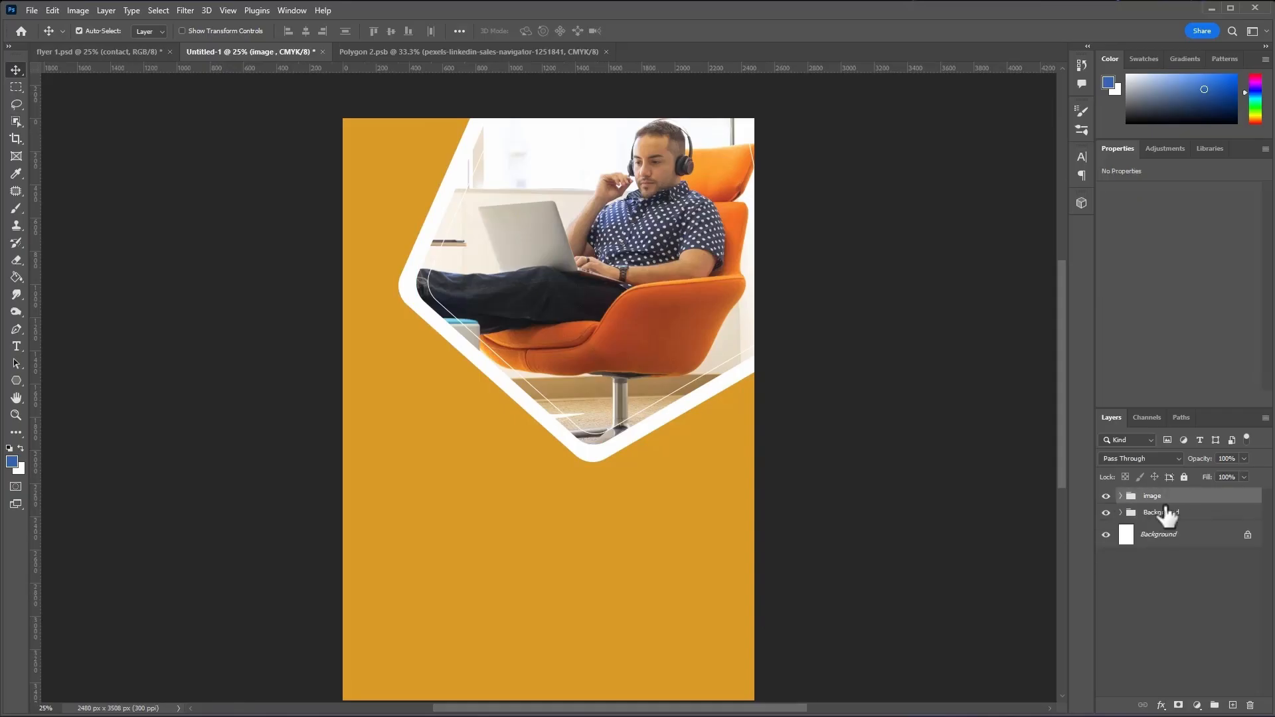
left_click(1215, 705)
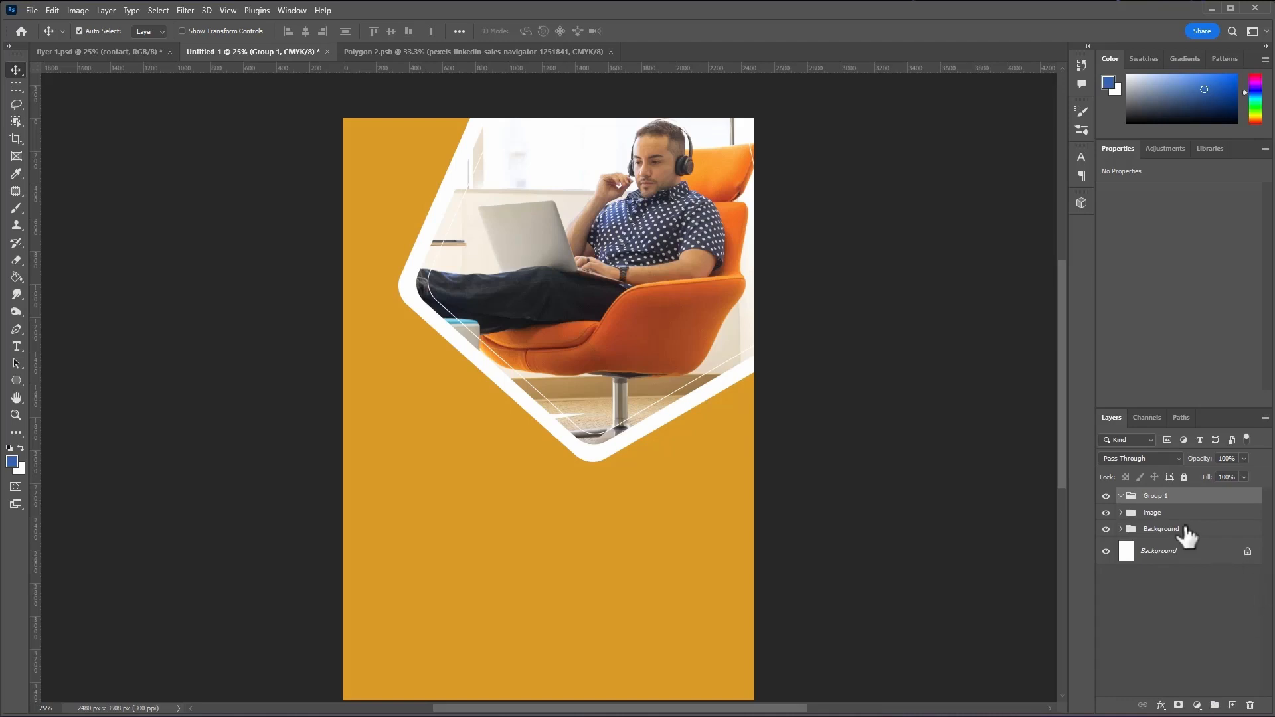
double_click(1155, 495)
type("Title")
key("Return")
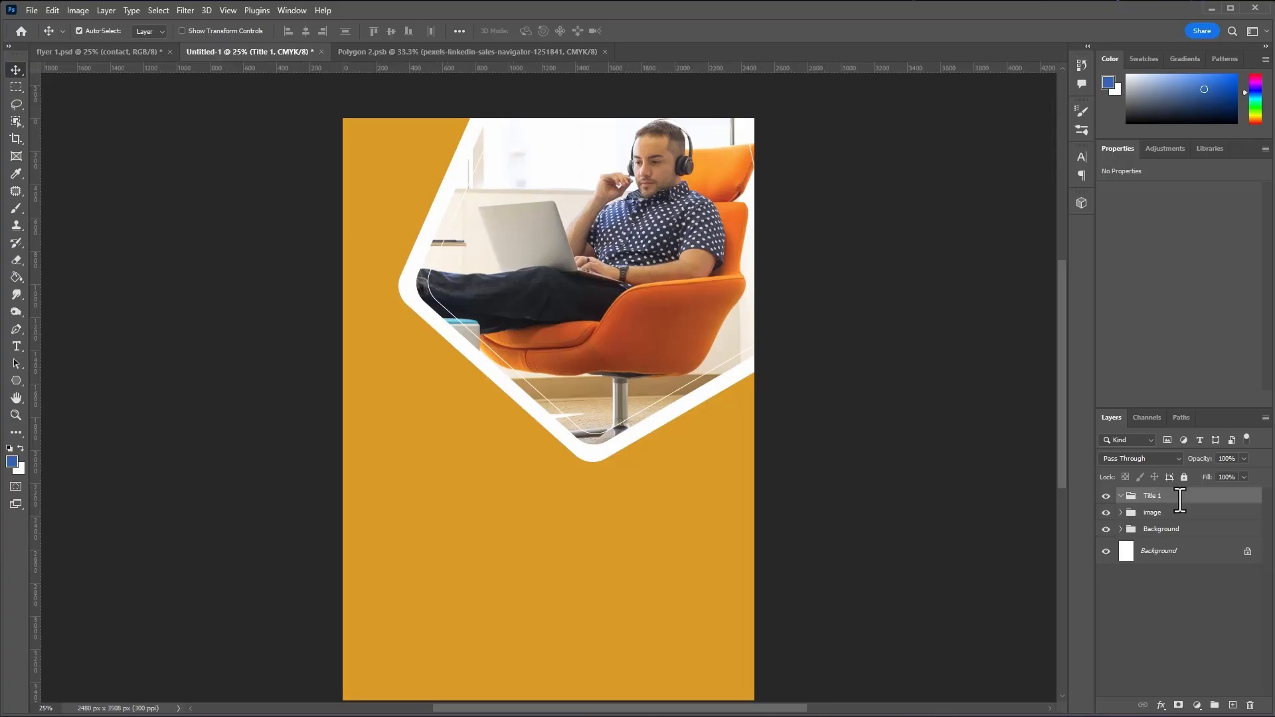
- Open the Text file from the flyer folder in Notepad and bring its window in front of the folder window
key("alt+Tab")
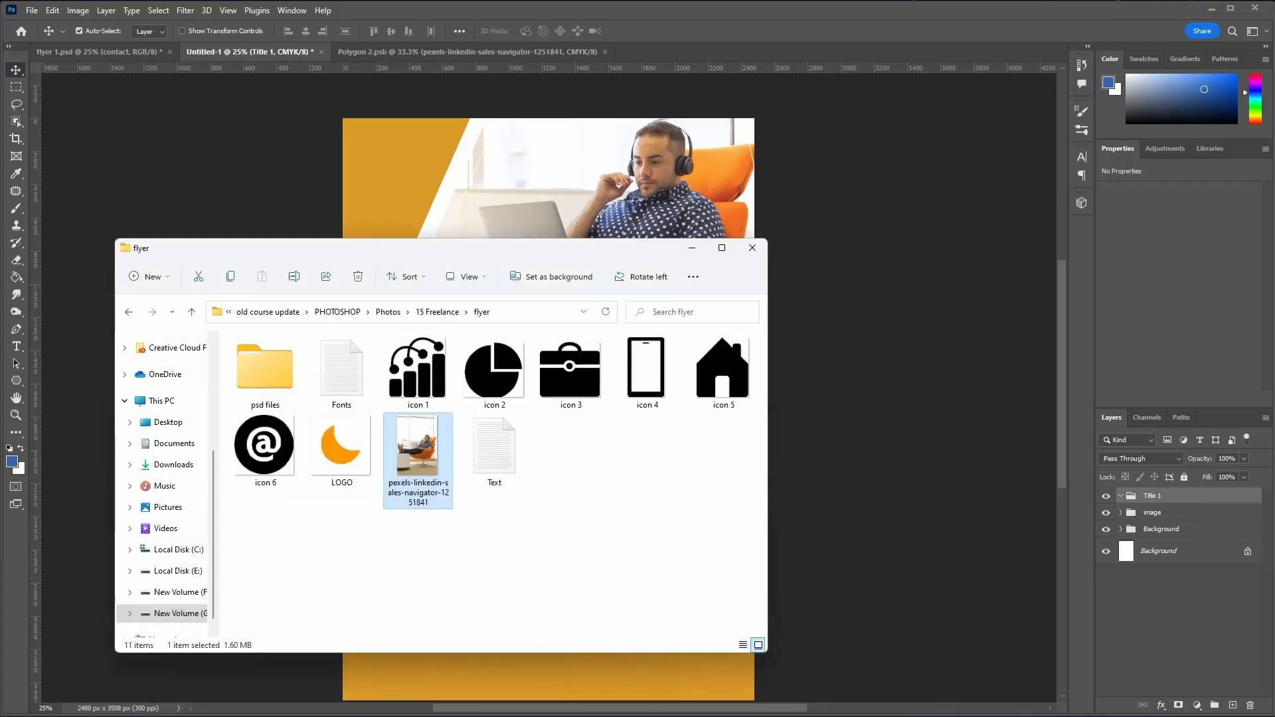
left_click(509, 471)
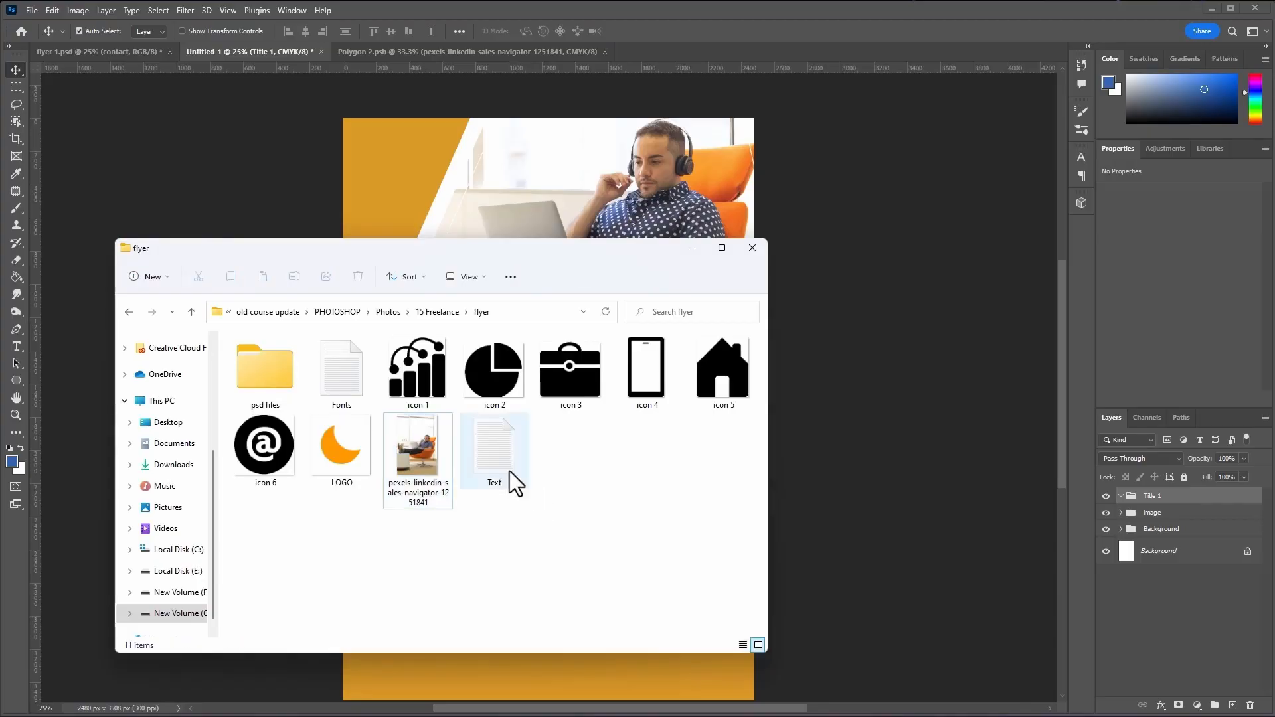
double_click(502, 437)
left_click_drag(102, 198, 631, 210)
left_click(539, 638)
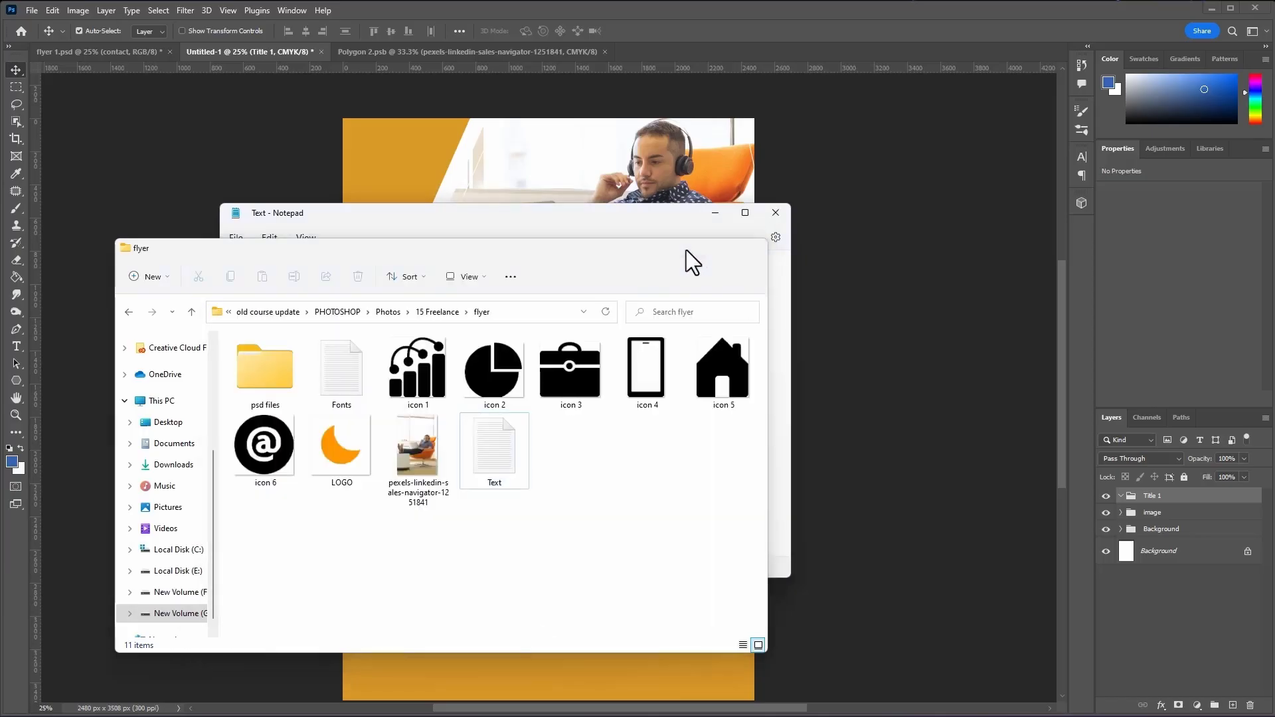
left_click(689, 249)
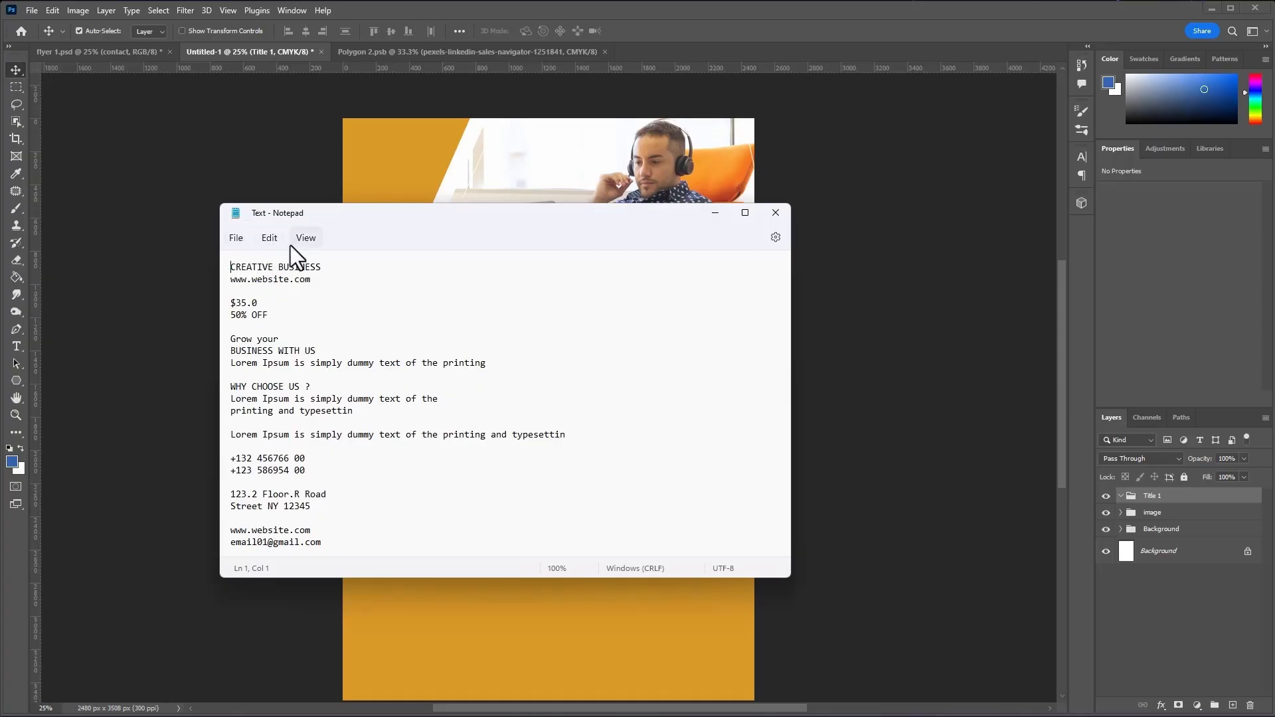
- Copy the CREATIVE BUSINESS line from the Text file and return to the Photoshop flyer
left_click_drag(322, 268, 213, 259)
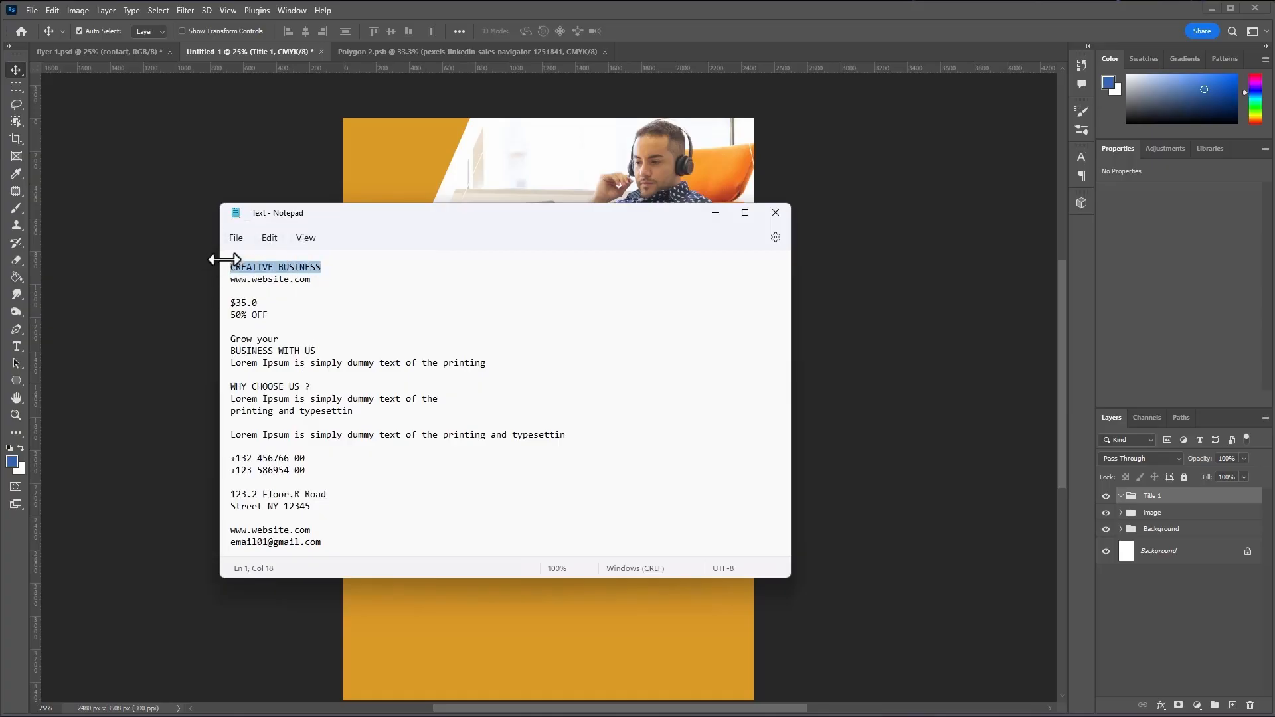
right_click(298, 271)
left_click(336, 334)
left_click(203, 288)
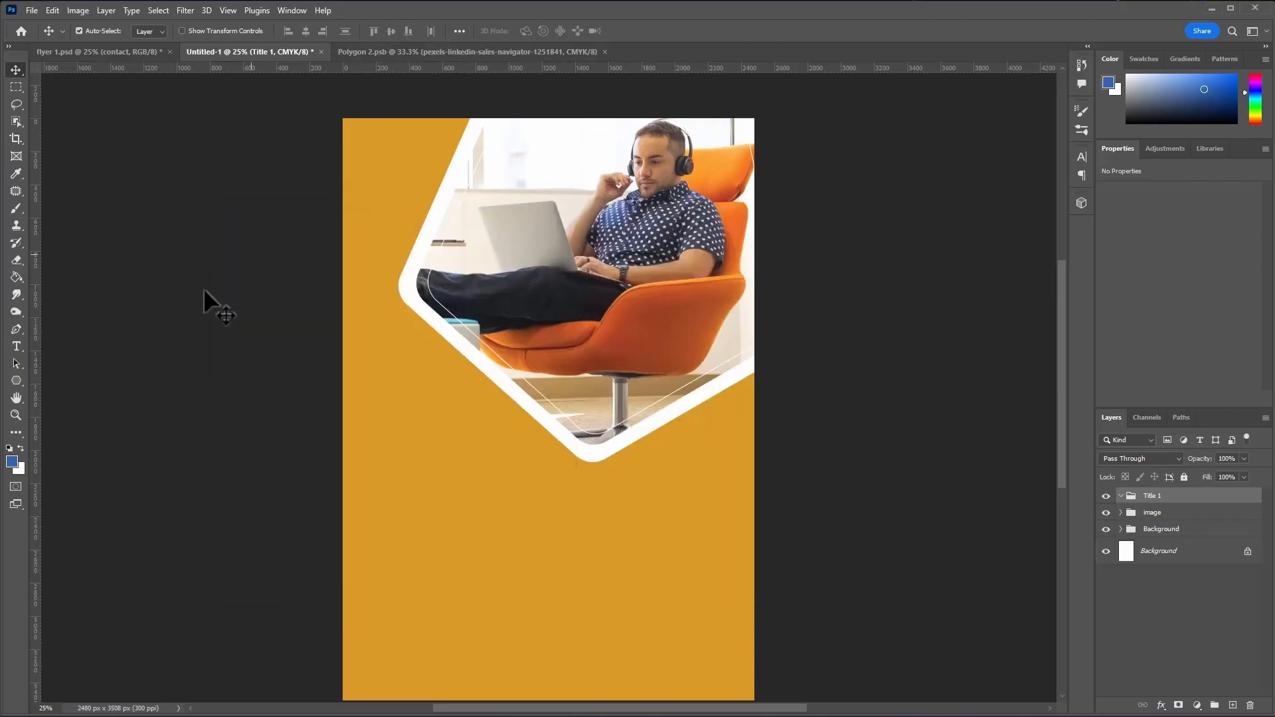
- Add the pasted text CREATIVE BUSINESS to the Title 1 group, placed over the upper part of the photo
left_click(15, 346)
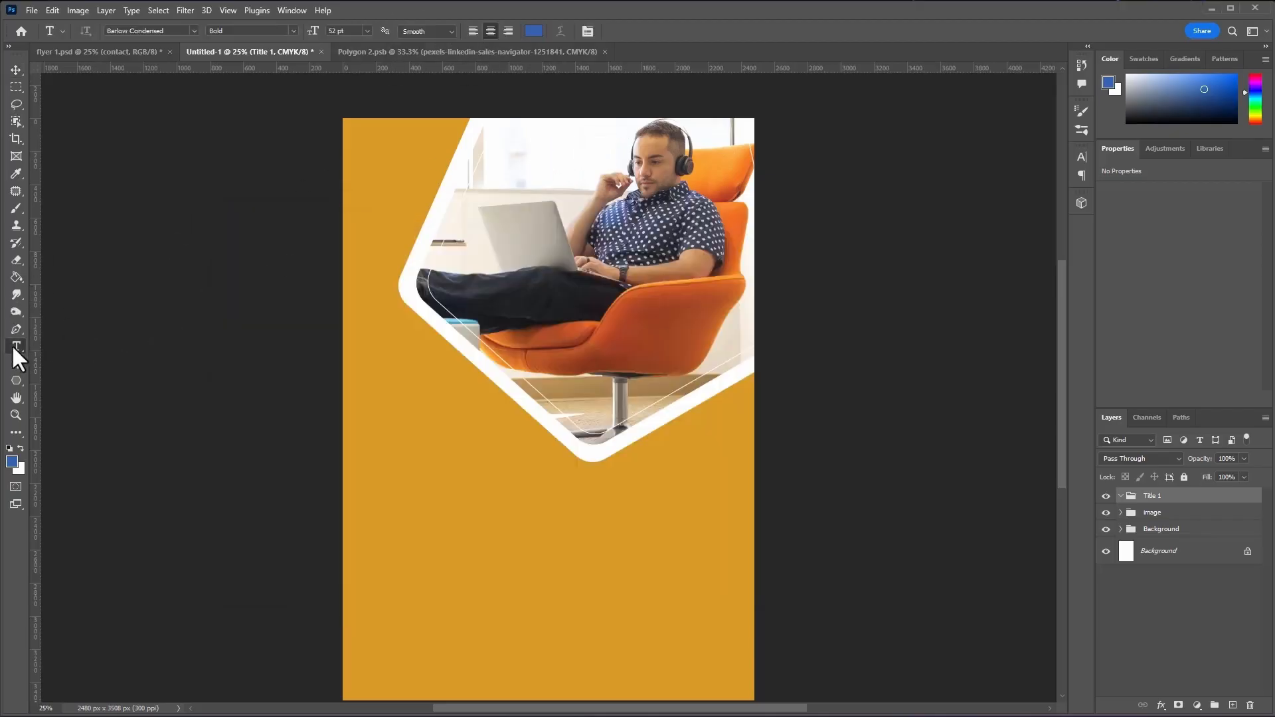
left_click(531, 144)
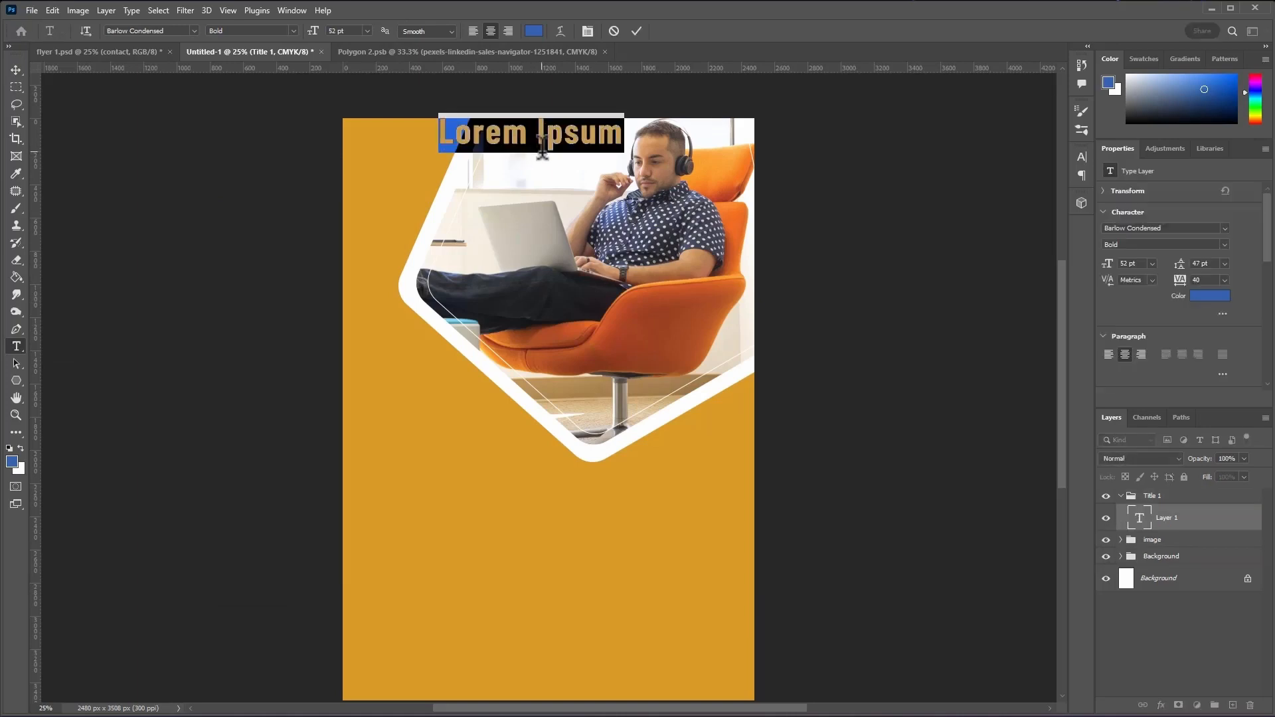
key("ctrl+v")
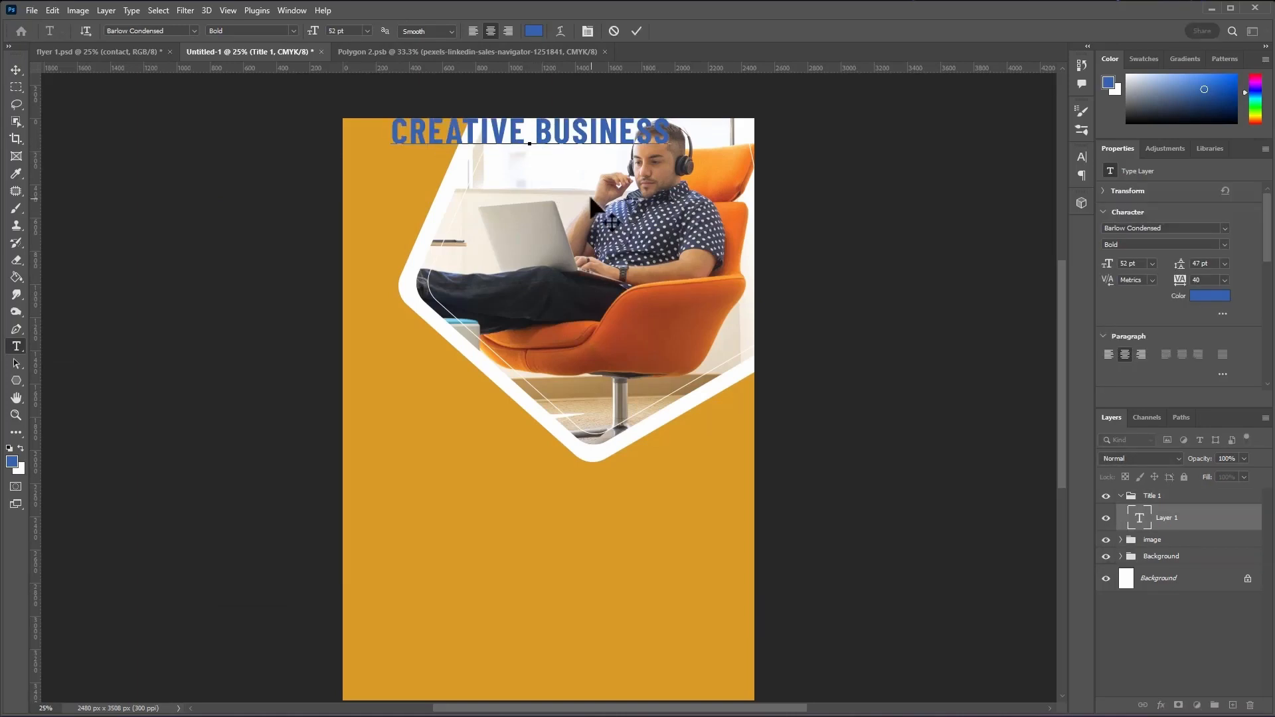
left_click_drag(569, 186, 607, 216)
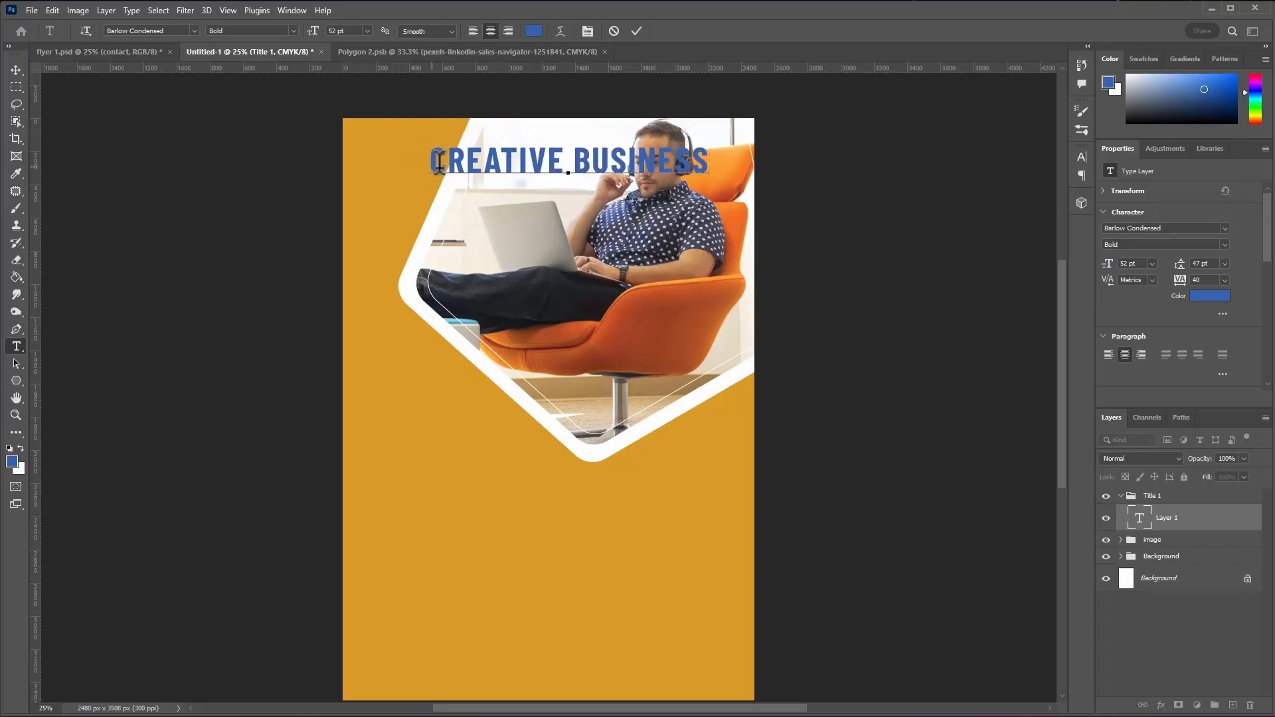
- Set the whole CREATIVE BUSINESS title to 32 pt and move it up near the flyer's top edge, above the man's face
left_click_drag(438, 161, 710, 163)
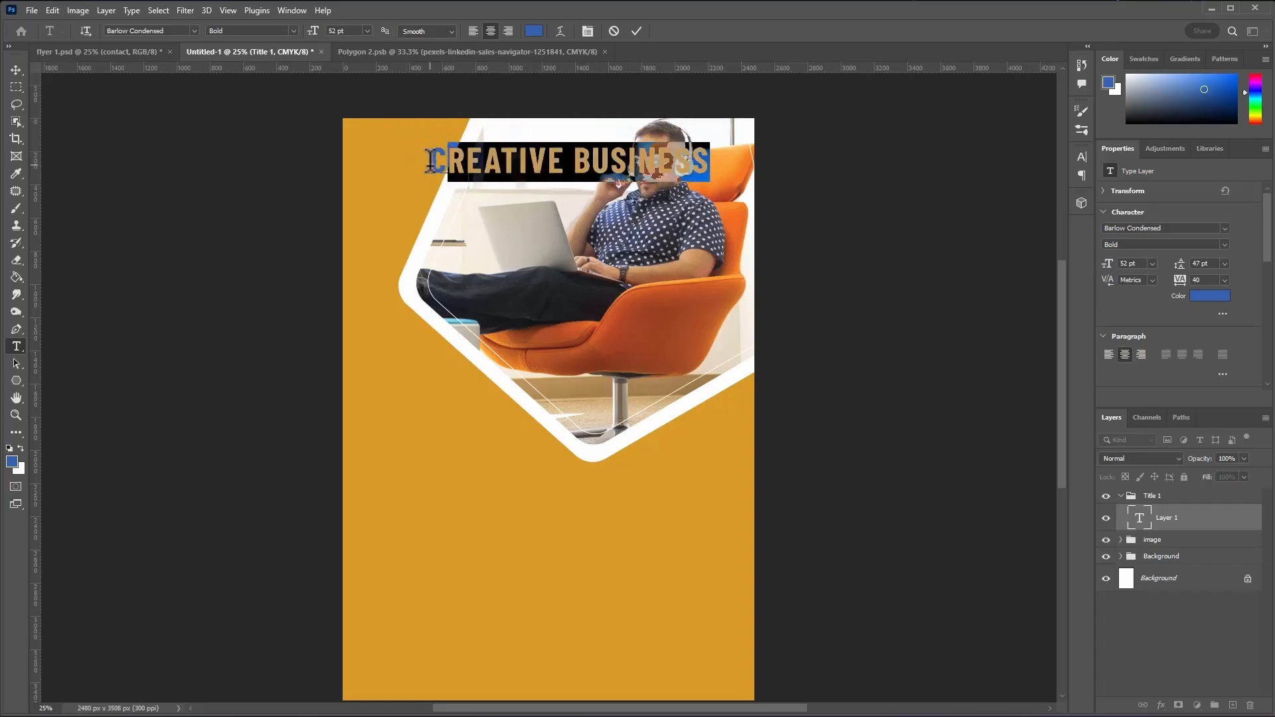
left_click_drag(430, 161, 435, 161)
left_click_drag(313, 31, 305, 39)
left_click(555, 163)
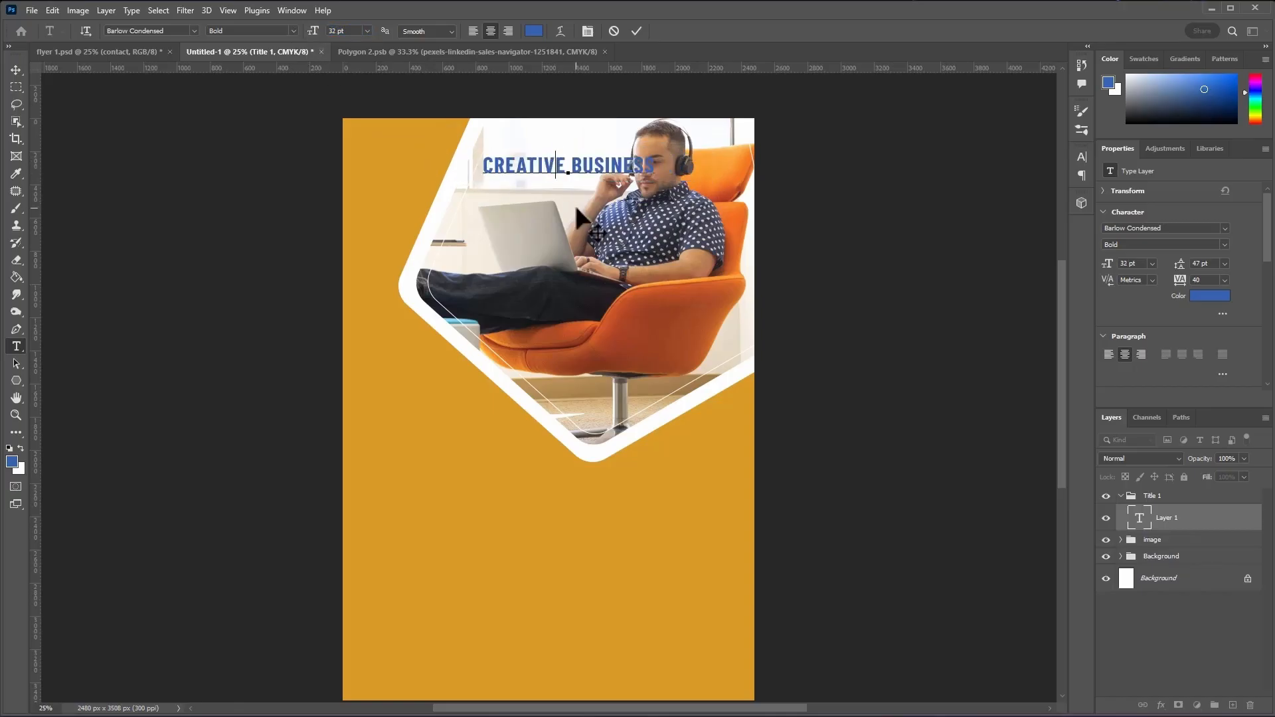
left_click_drag(575, 205, 610, 182)
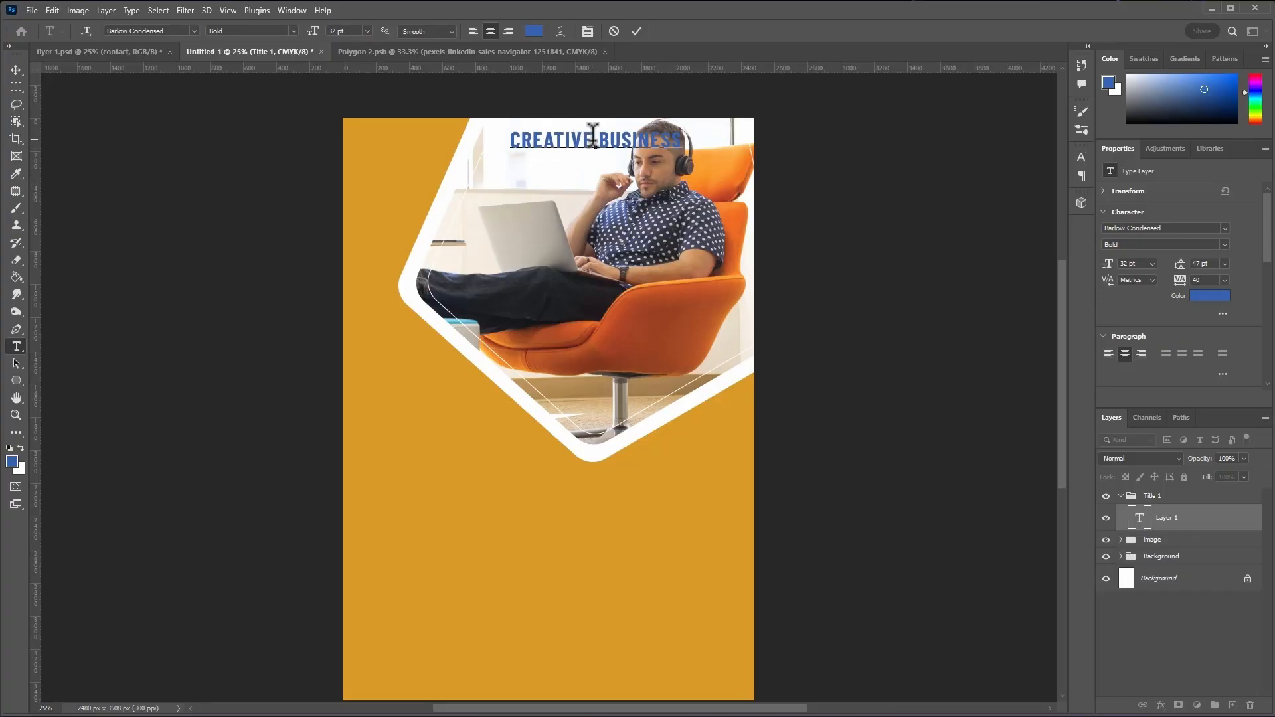
- Color the word CREATIVE in the title black
double_click(525, 138)
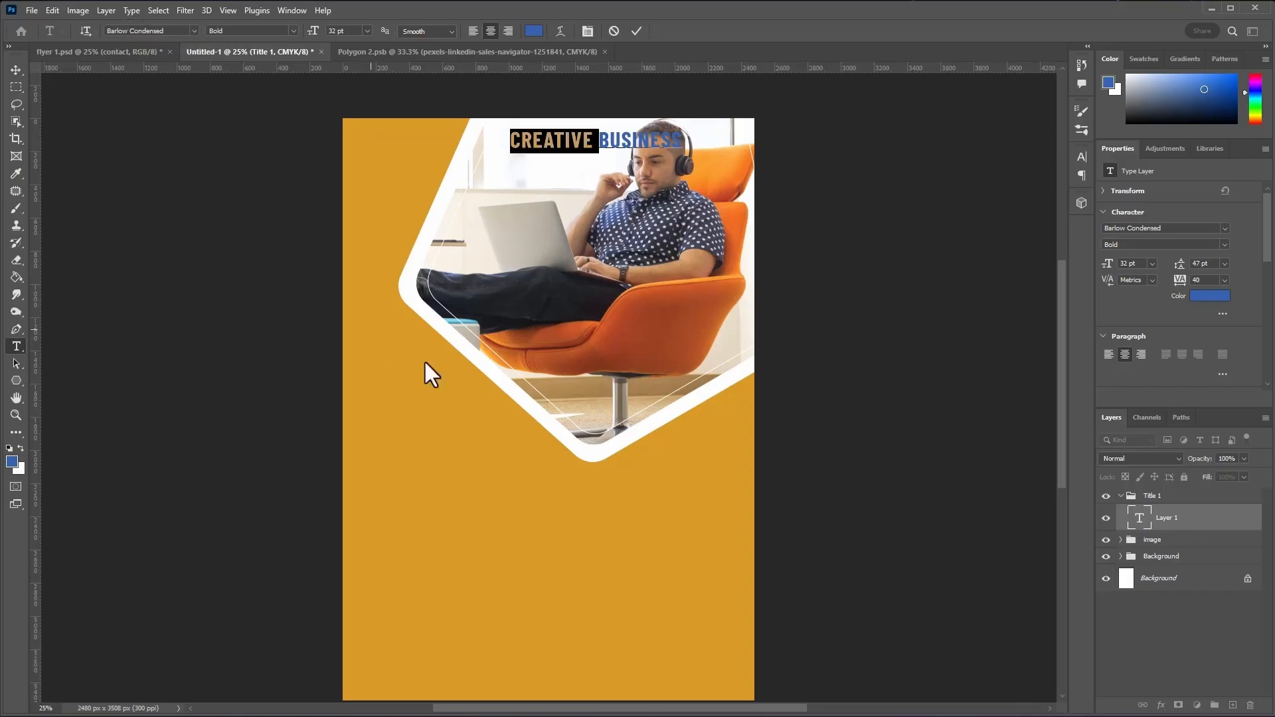
left_click(11, 461)
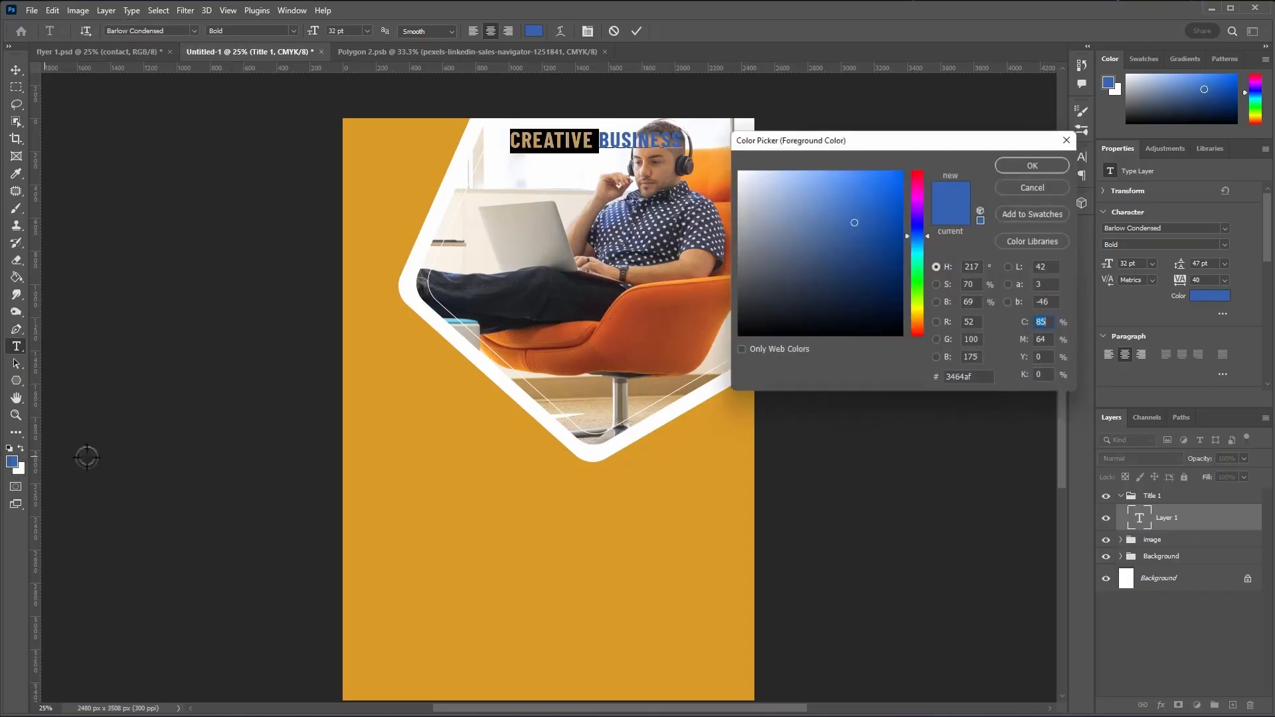
left_click(1033, 163)
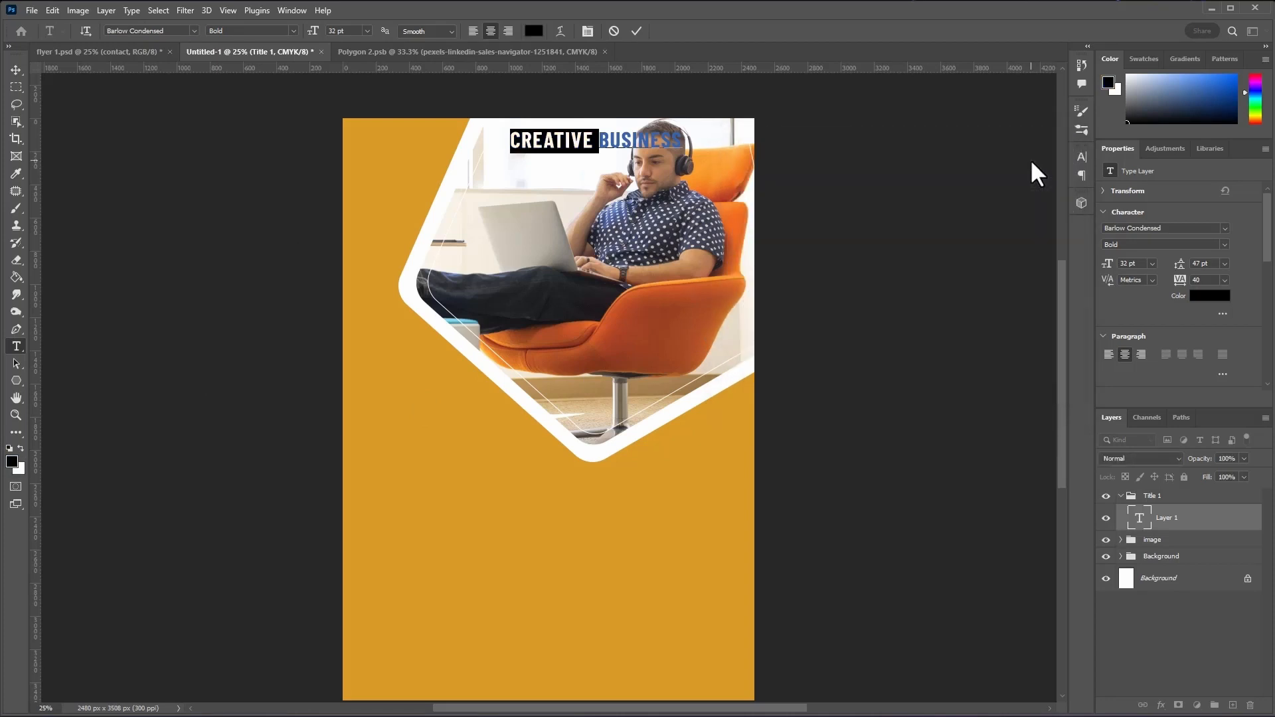
- Color the word BUSINESS with the orange sampled from the flyer background (#da9a28) and commit the title text
left_click(638, 140)
left_click(668, 137)
mouse_move(598, 141)
left_mouse_down()
mouse_move(668, 138)
mouse_move(596, 140)
left_mouse_up()
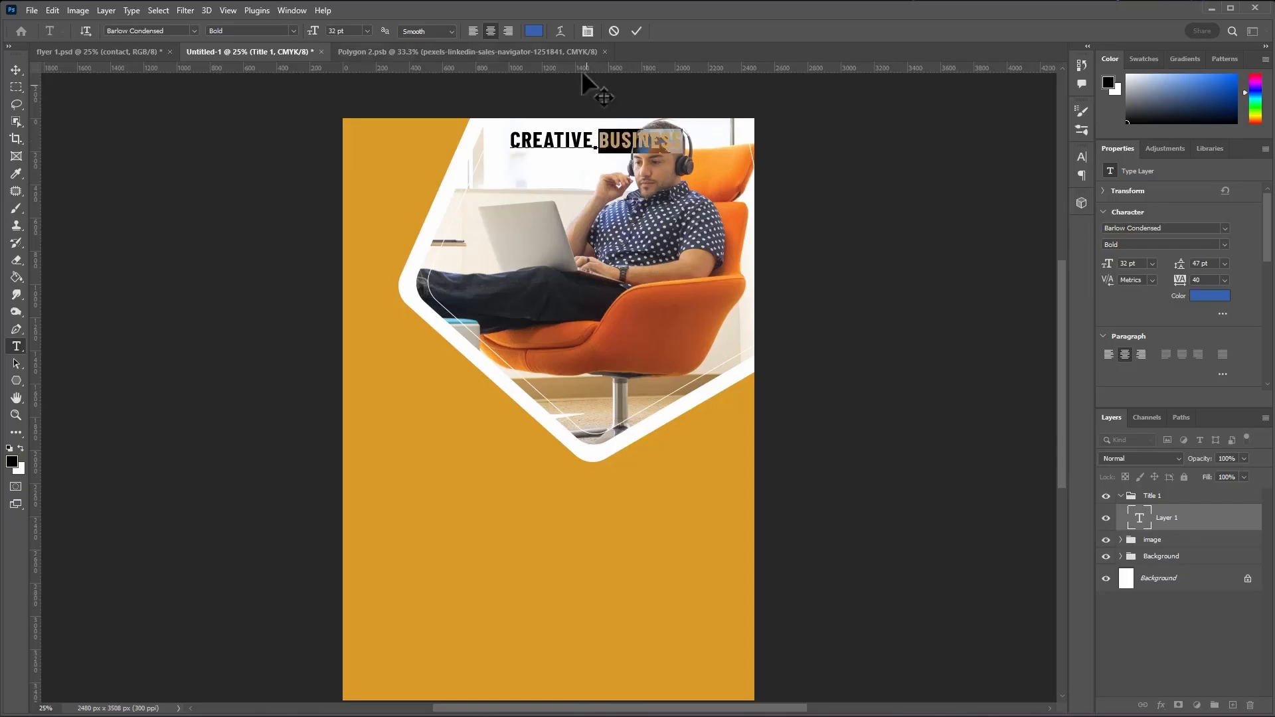
left_click(534, 31)
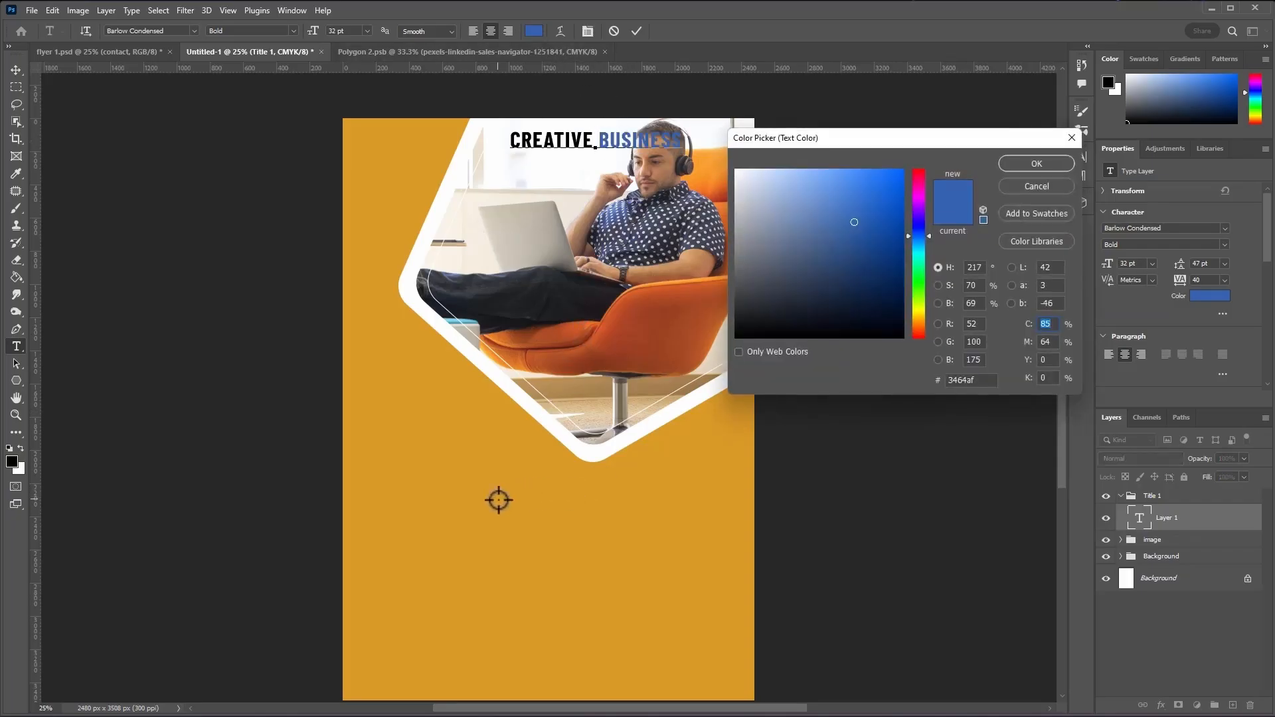
left_click(511, 510)
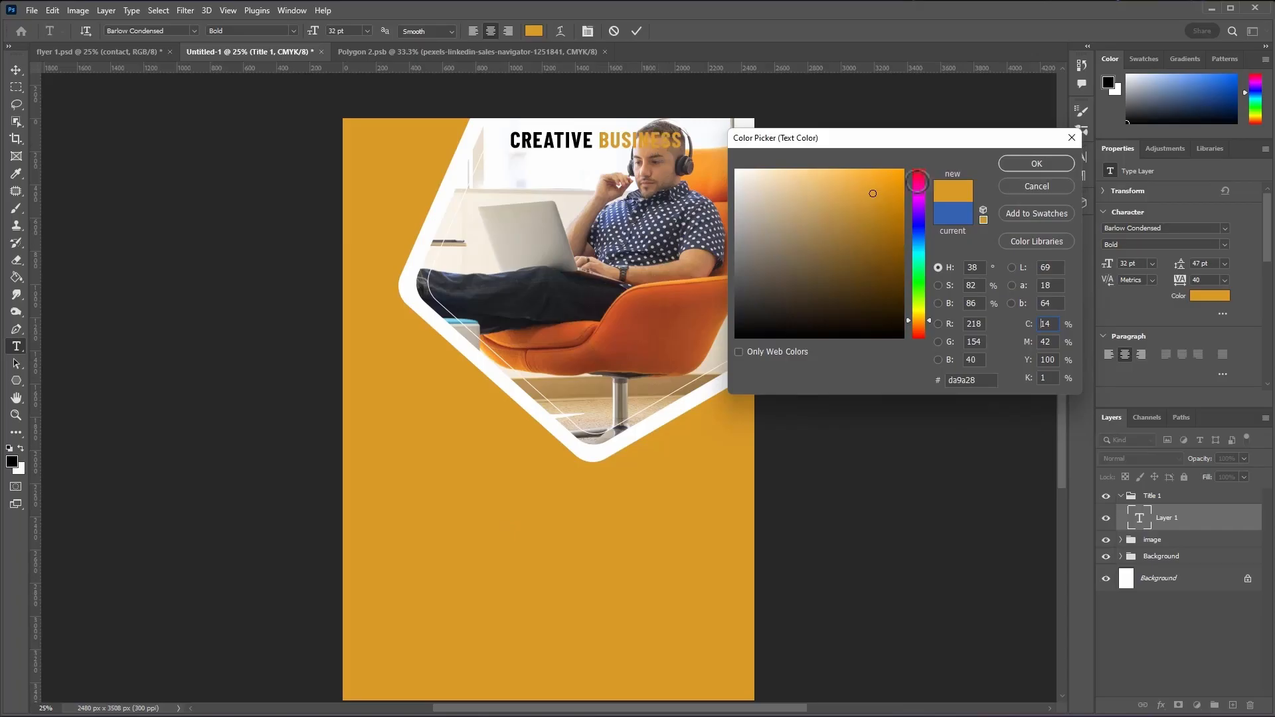
left_click(1047, 168)
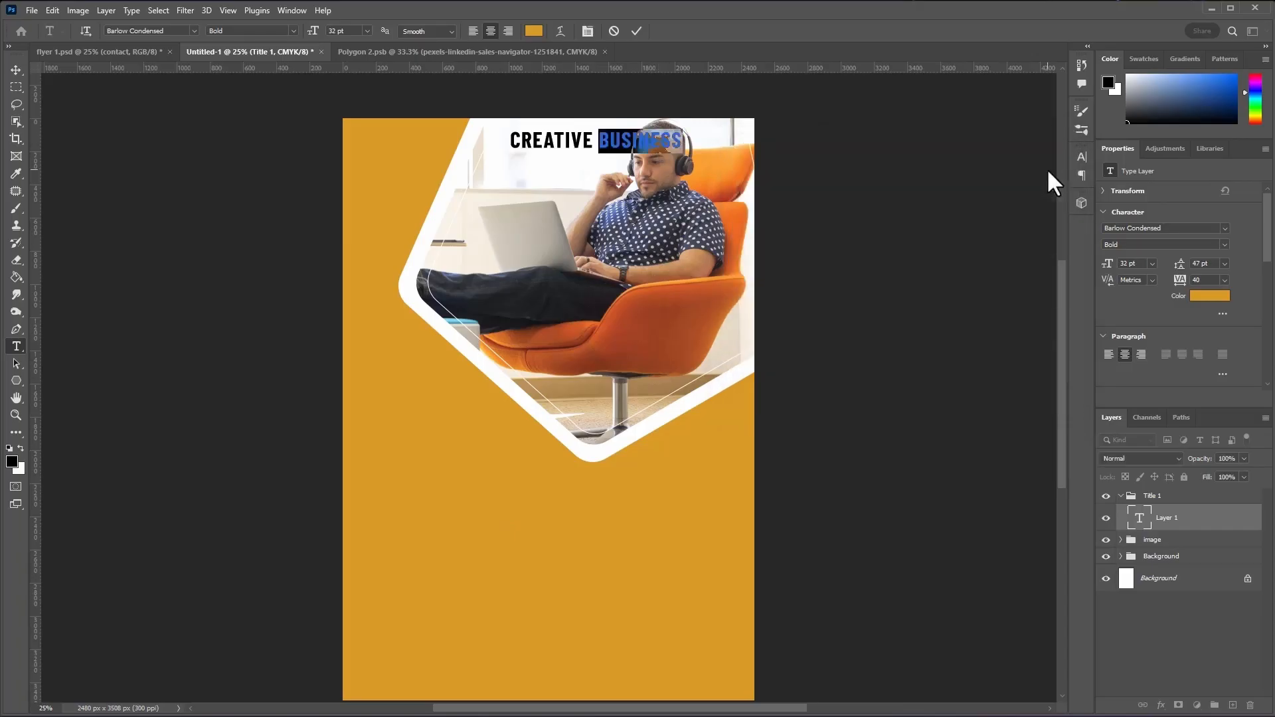
left_click(637, 30)
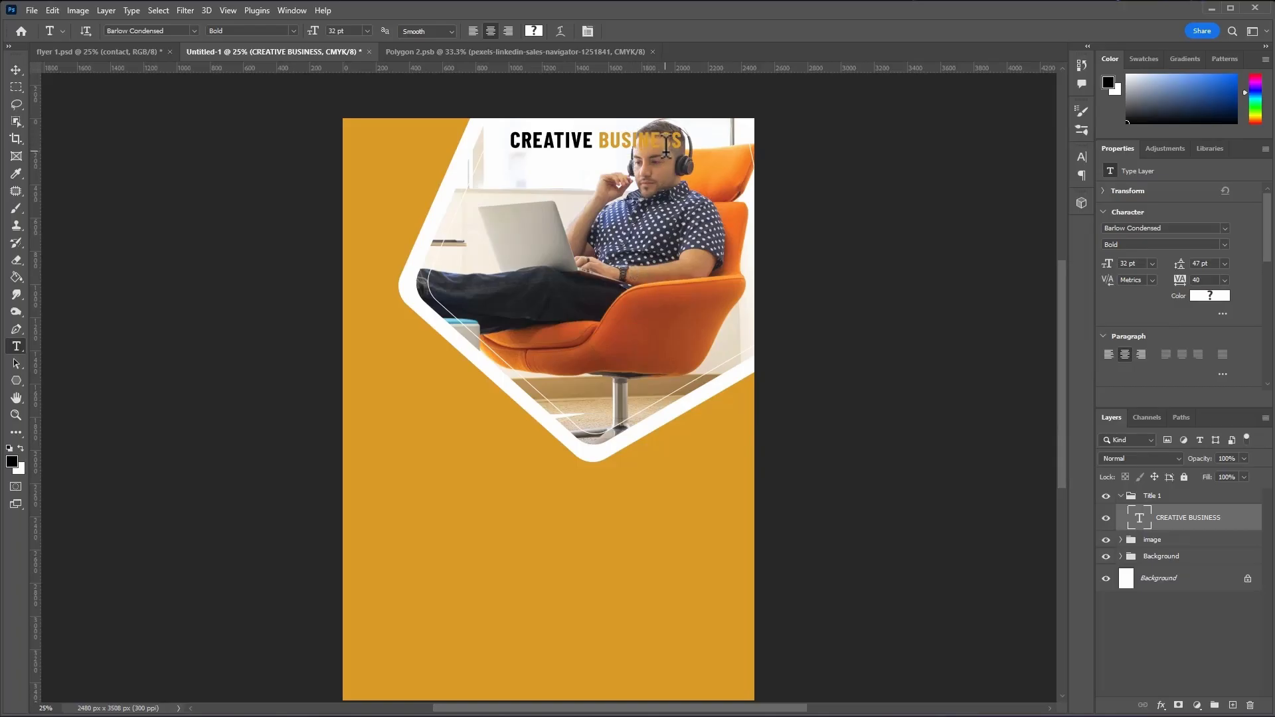
- Move the photo inside the Polygon 2 smart object down about 260 px, save it, and return to the Untitled-1 flyer
left_click(16, 69)
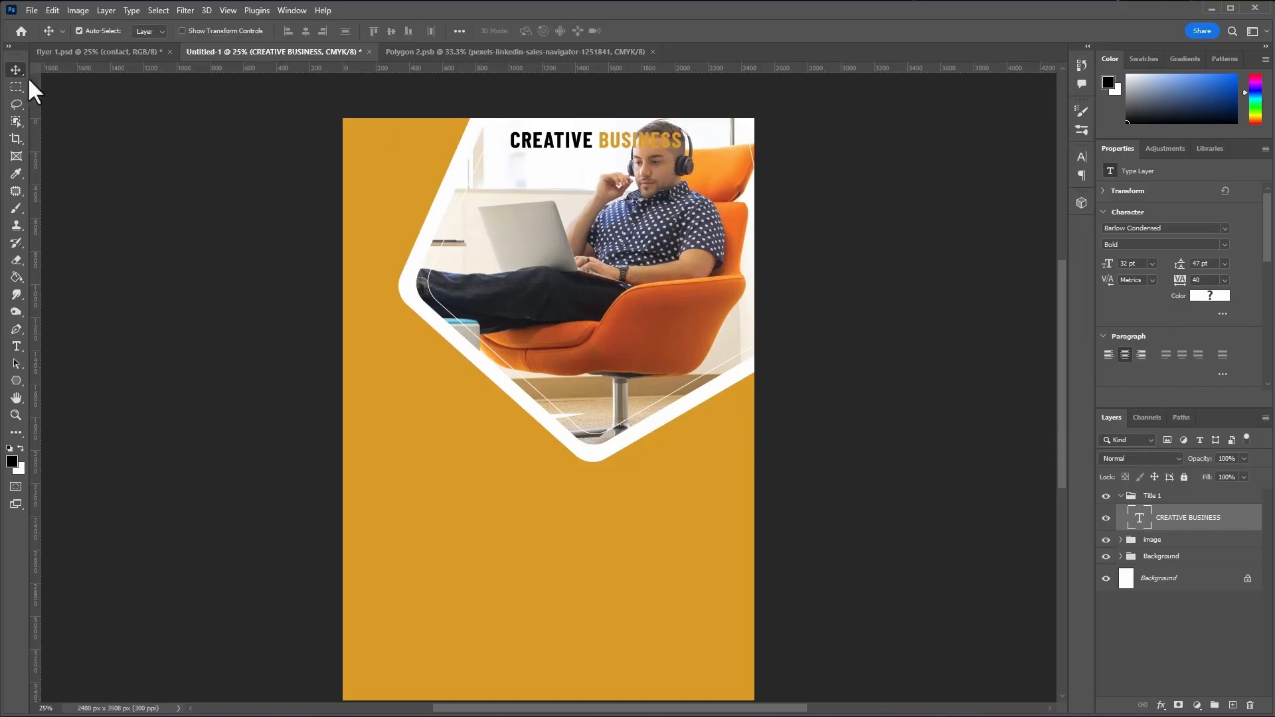
left_click(1121, 539)
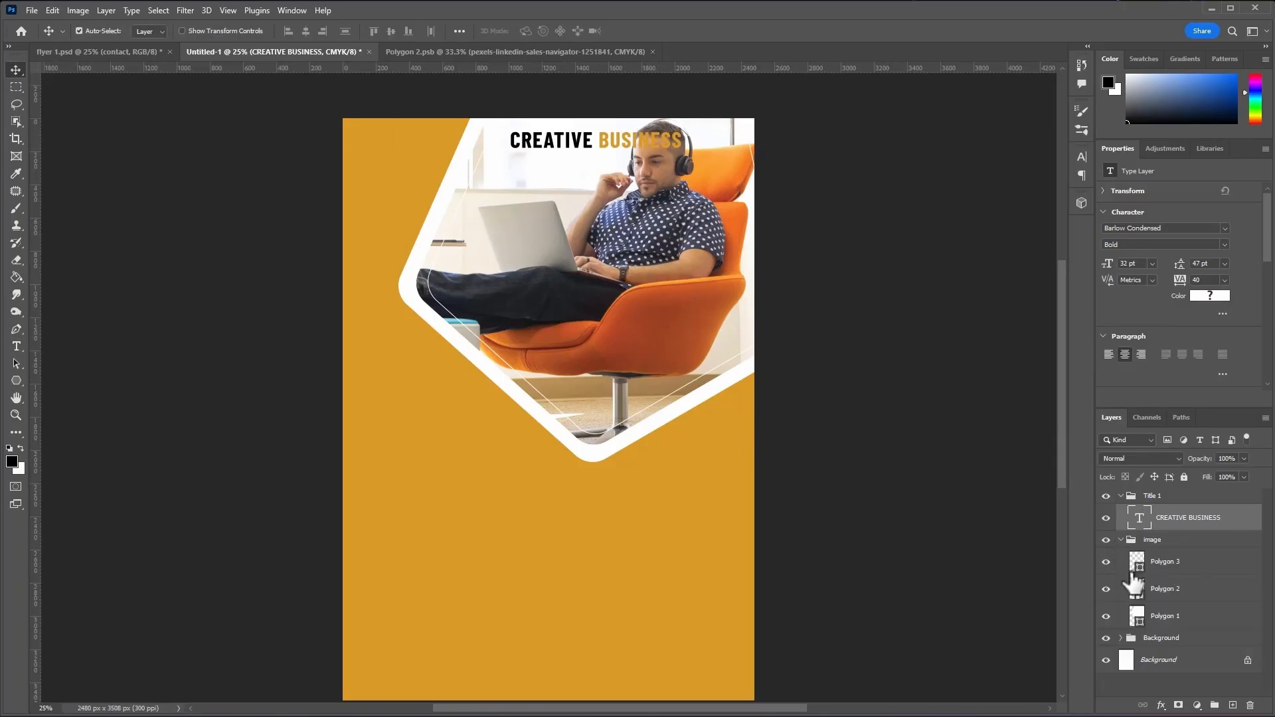
double_click(1134, 593)
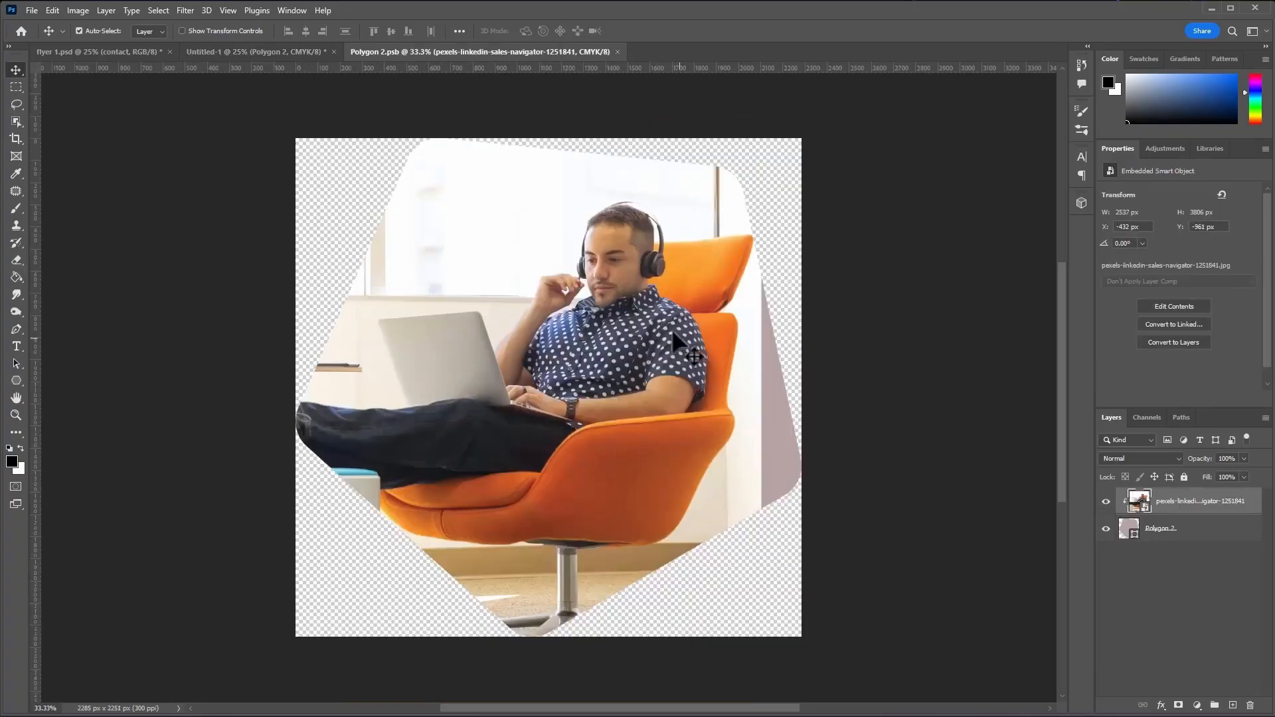
left_click_drag(628, 276, 632, 325)
left_click_drag(634, 345, 635, 351)
left_click(31, 10)
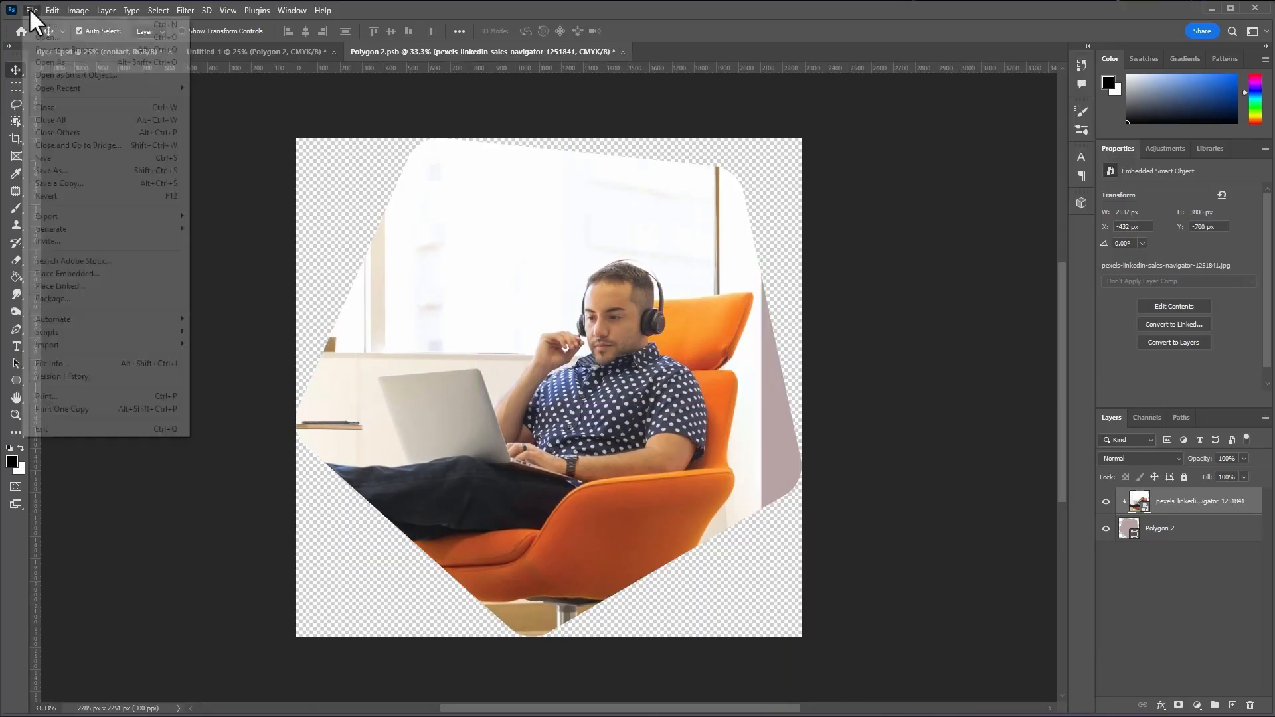
left_click(57, 159)
left_click(279, 55)
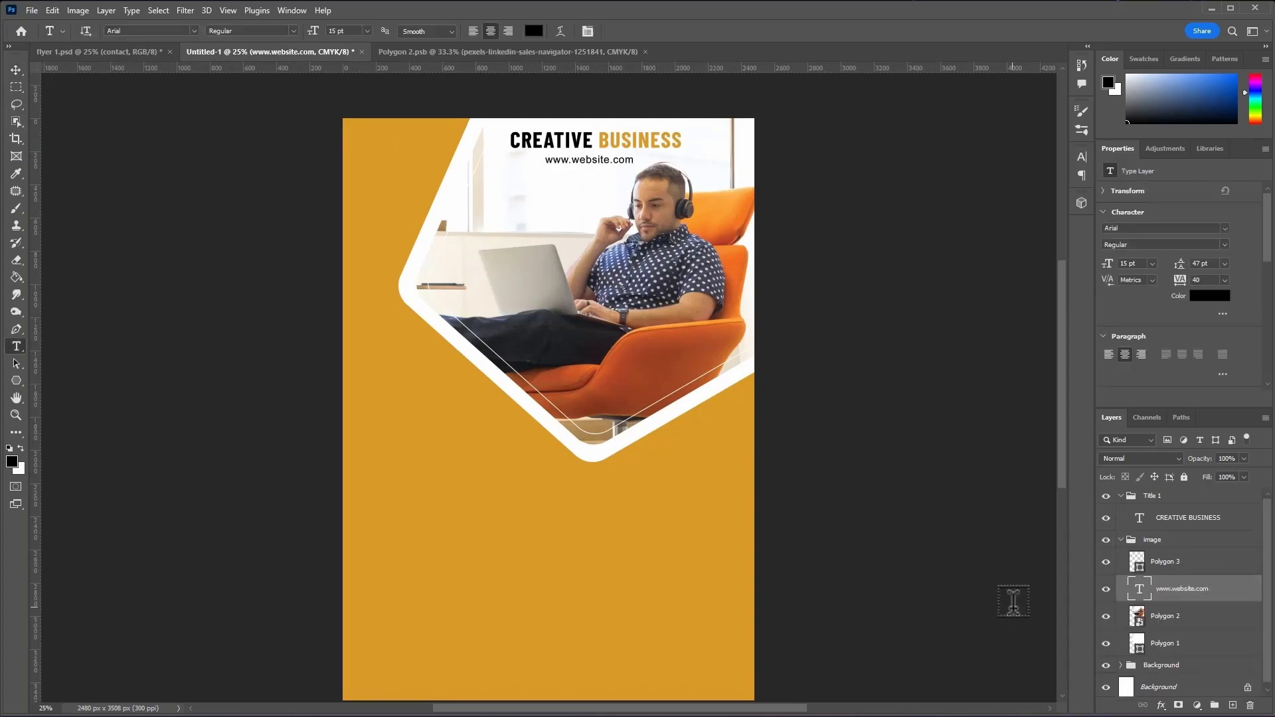
key("Delete")
left_click(1120, 540)
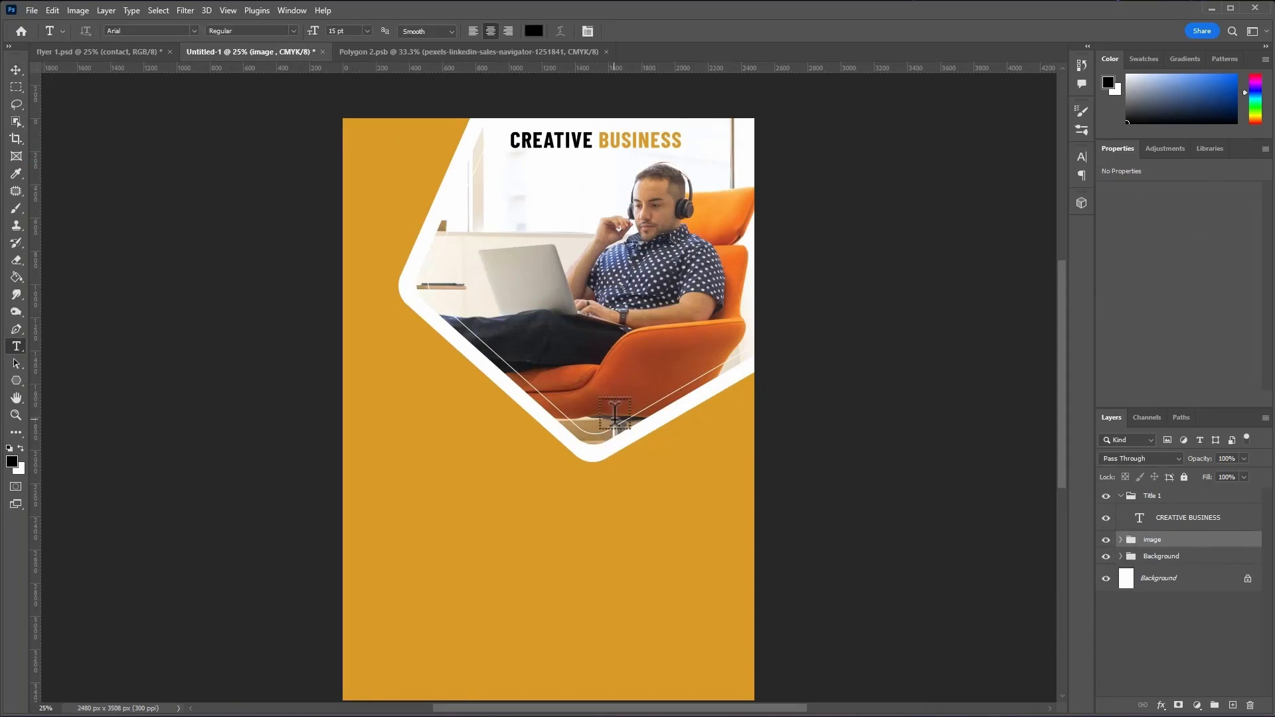
key("alt+Tab")
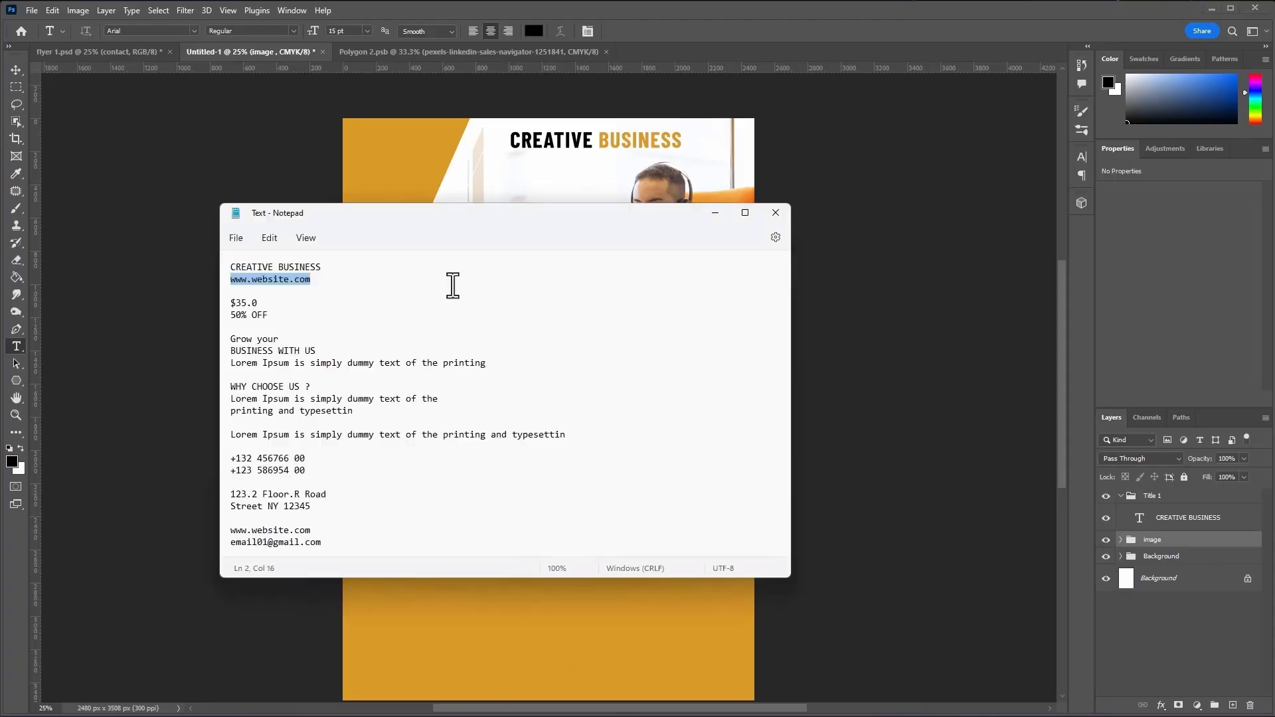
left_click_drag(325, 282, 234, 281)
right_click(259, 281)
left_click(323, 353)
left_click(720, 52)
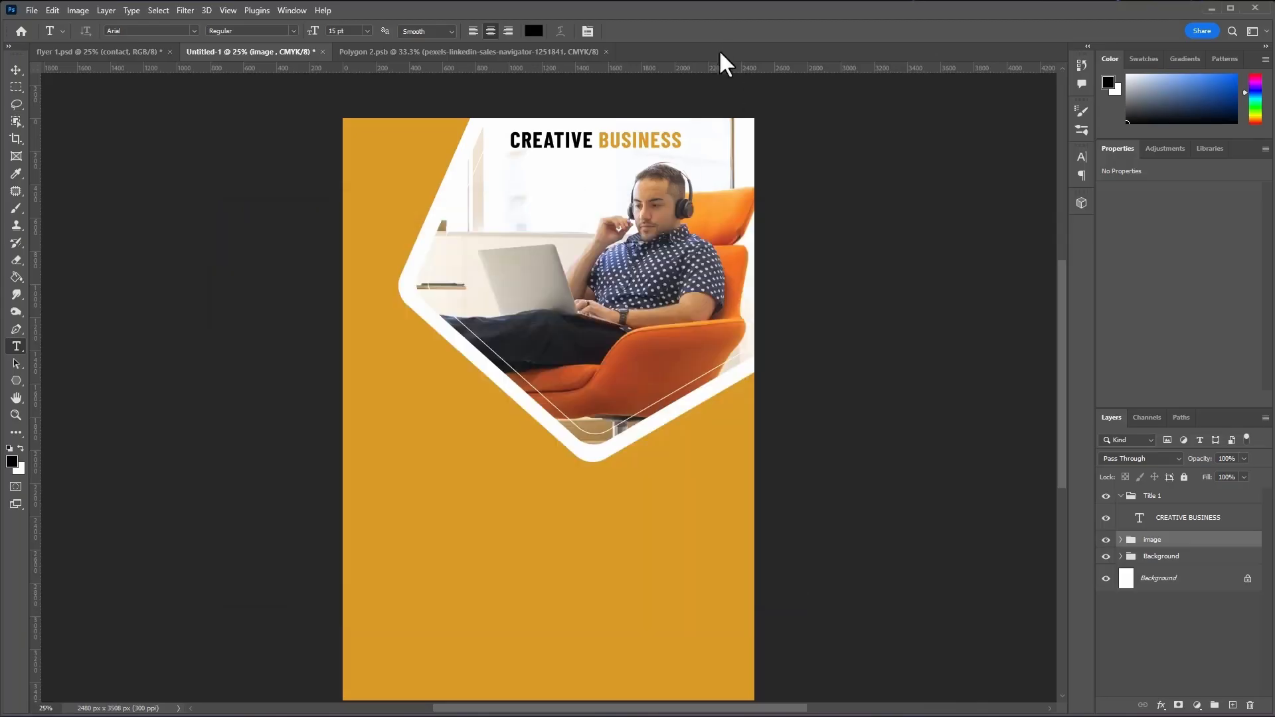
left_click(575, 179)
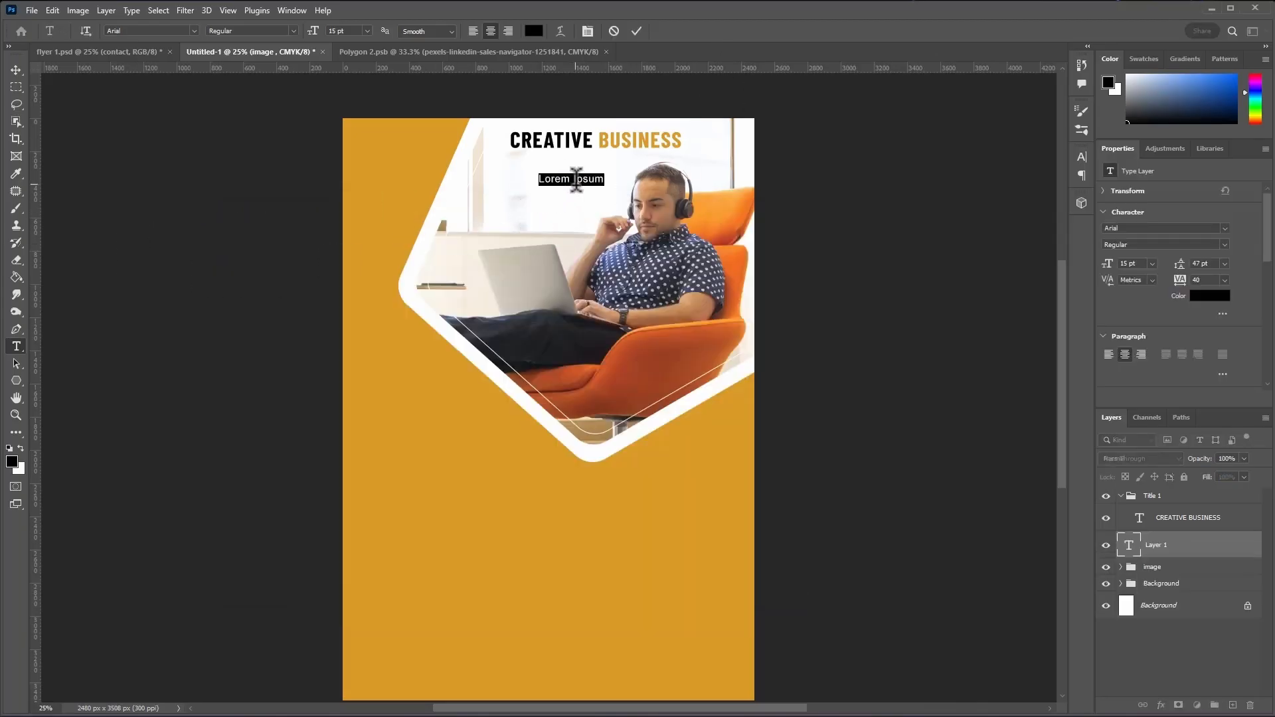
key("ctrl+v")
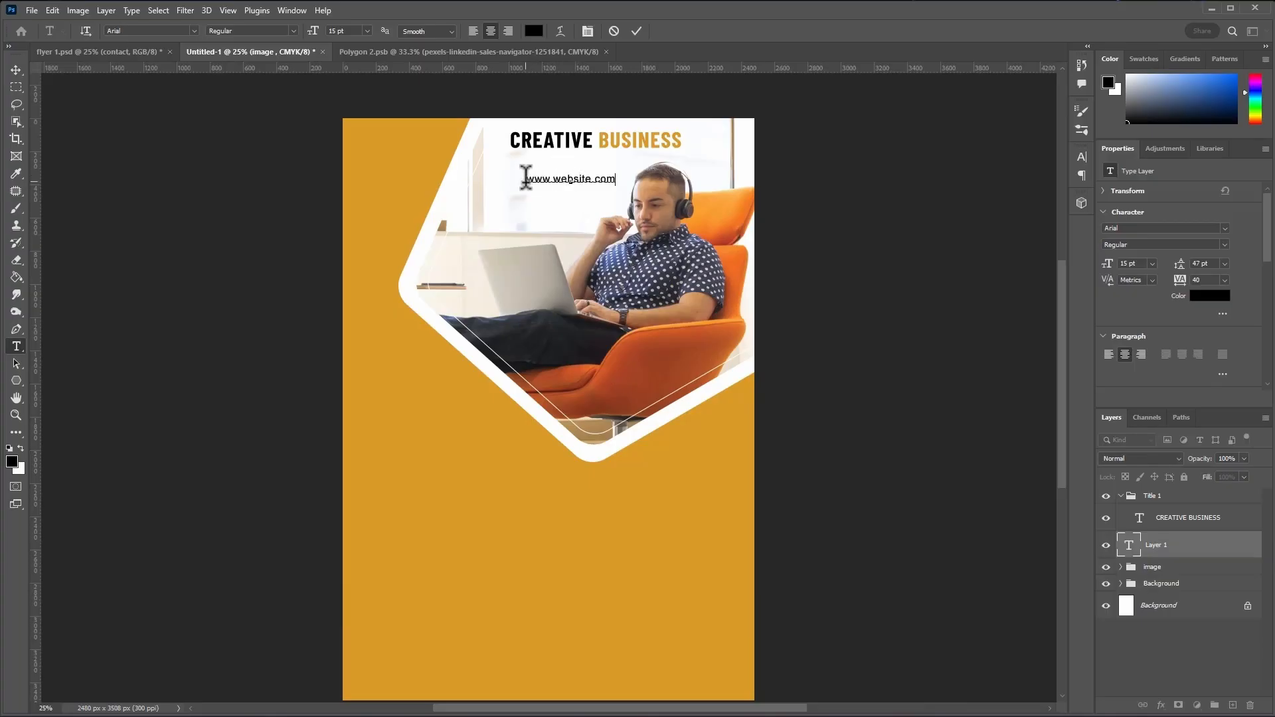
left_click_drag(525, 176, 626, 193)
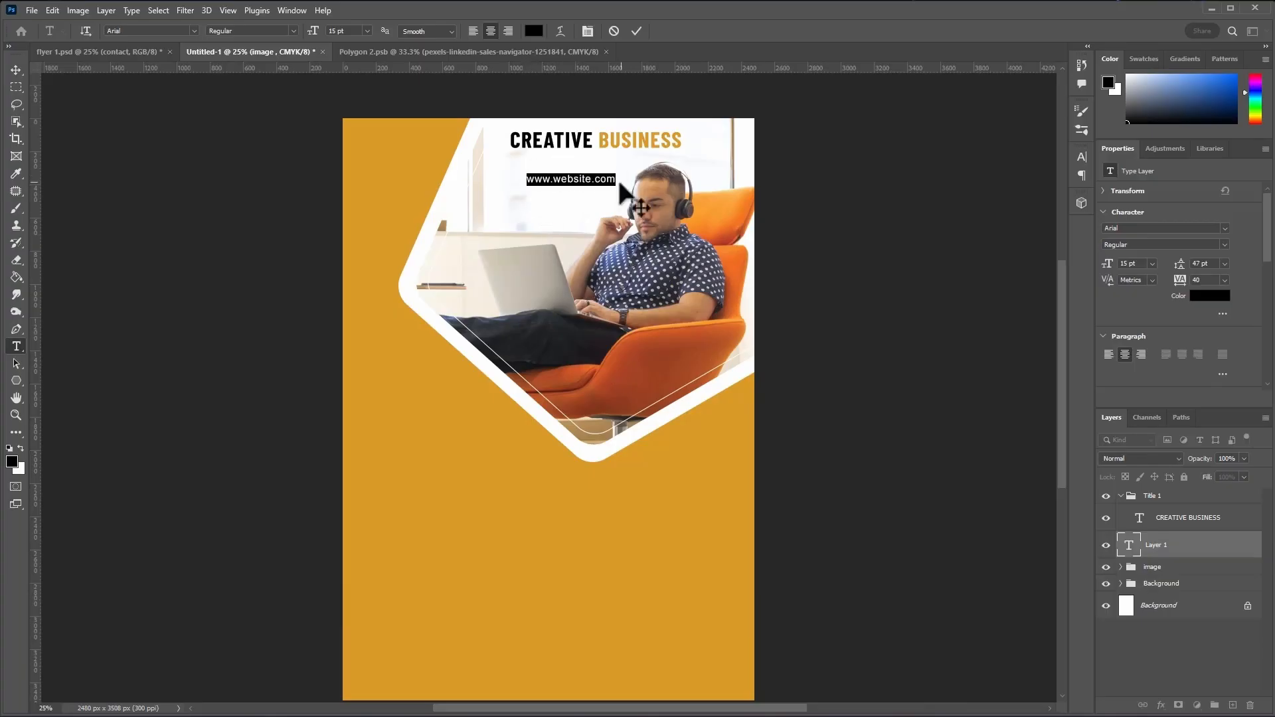
mouse_move(314, 31)
left_mouse_down()
mouse_move(332, 38)
mouse_move(319, 38)
left_mouse_up()
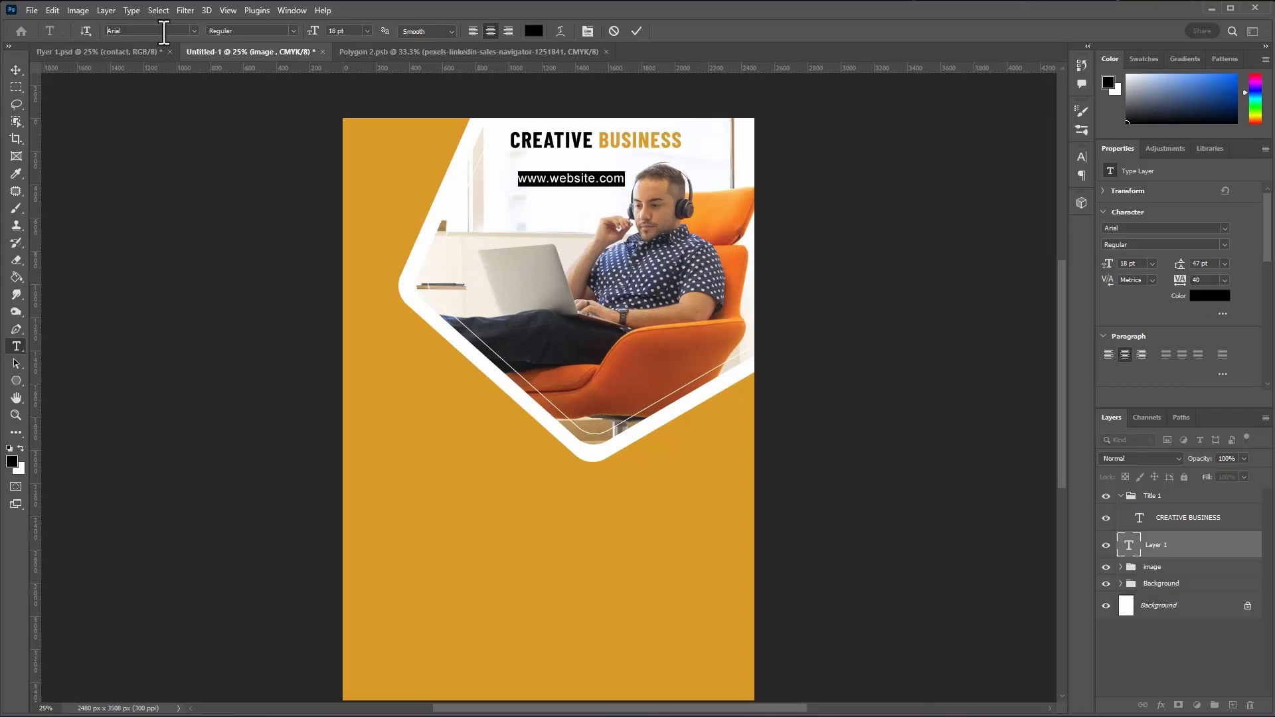
mouse_move(584, 201)
left_mouse_down()
mouse_move(606, 205)
mouse_move(600, 189)
left_mouse_up()
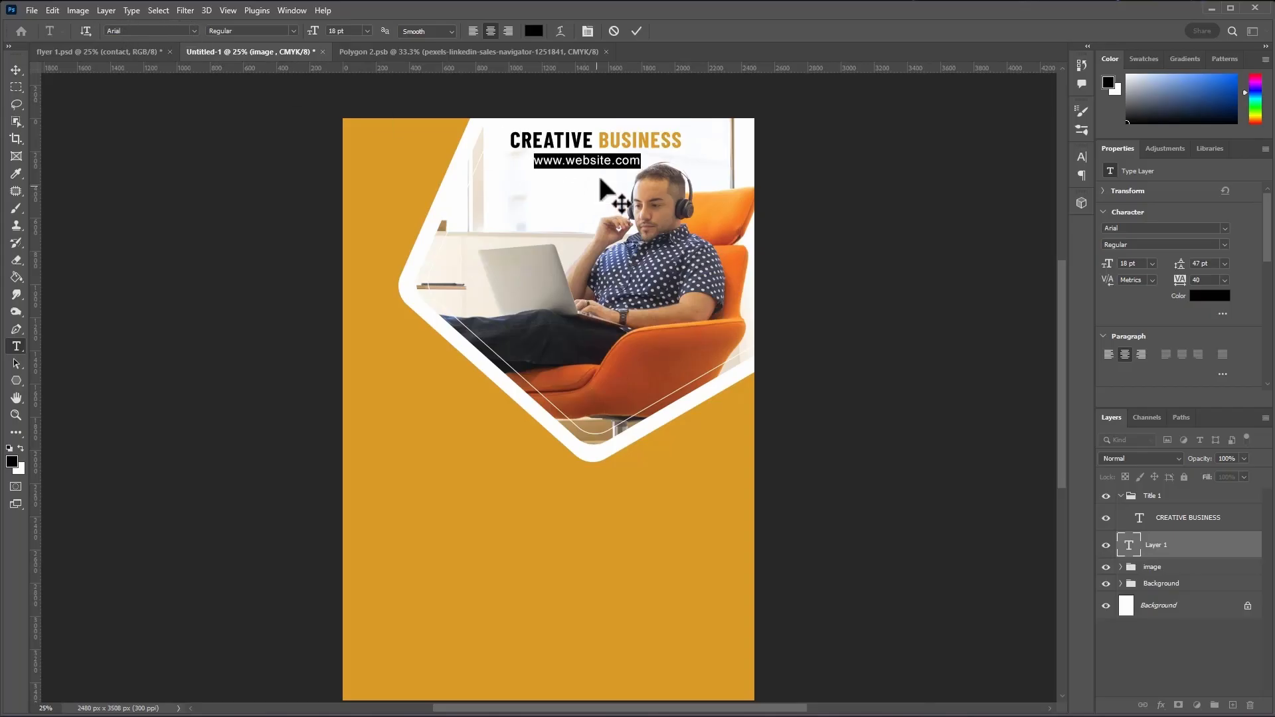
left_click(636, 31)
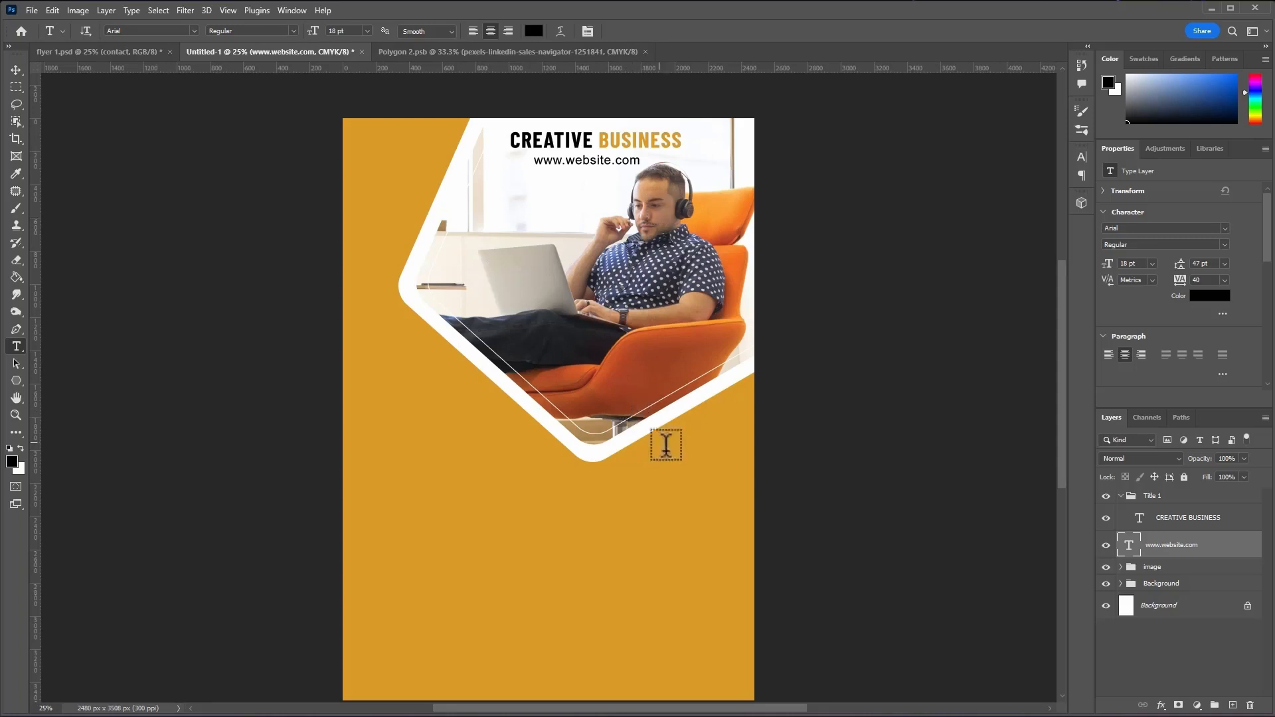
left_click_drag(1179, 542, 1188, 524)
left_click(1185, 526)
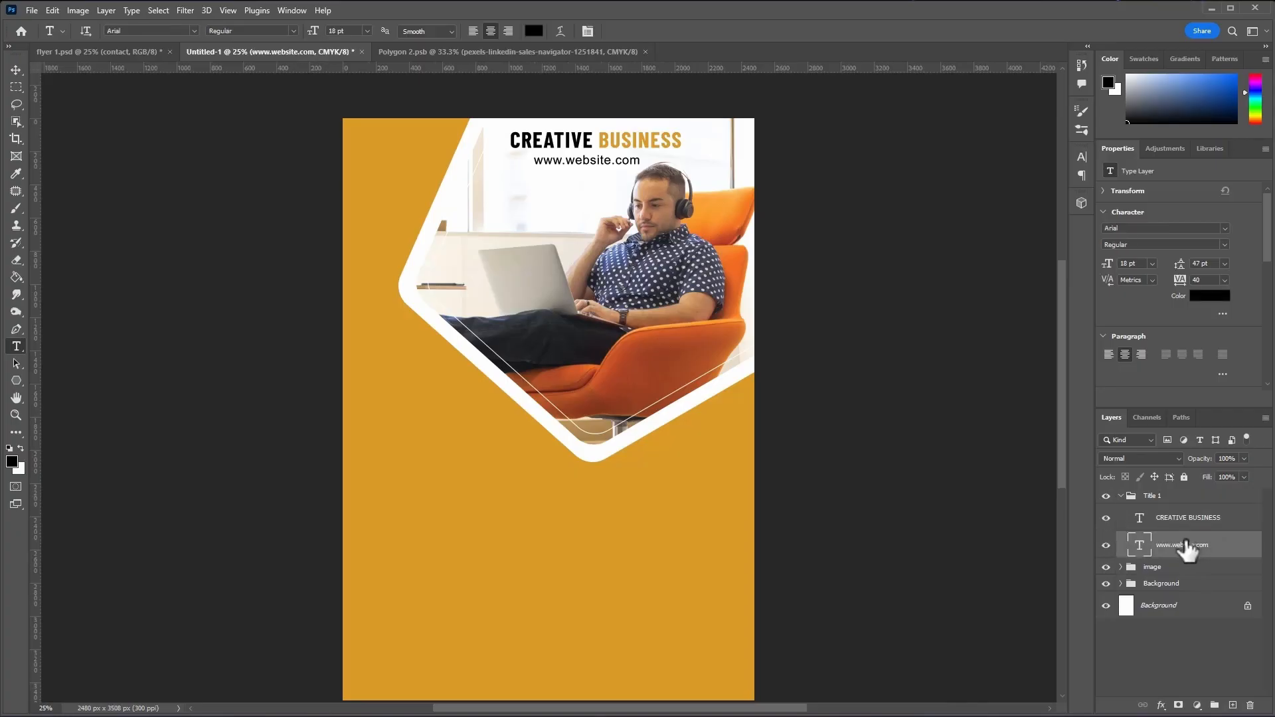
left_click(1132, 495)
left_click(1121, 495)
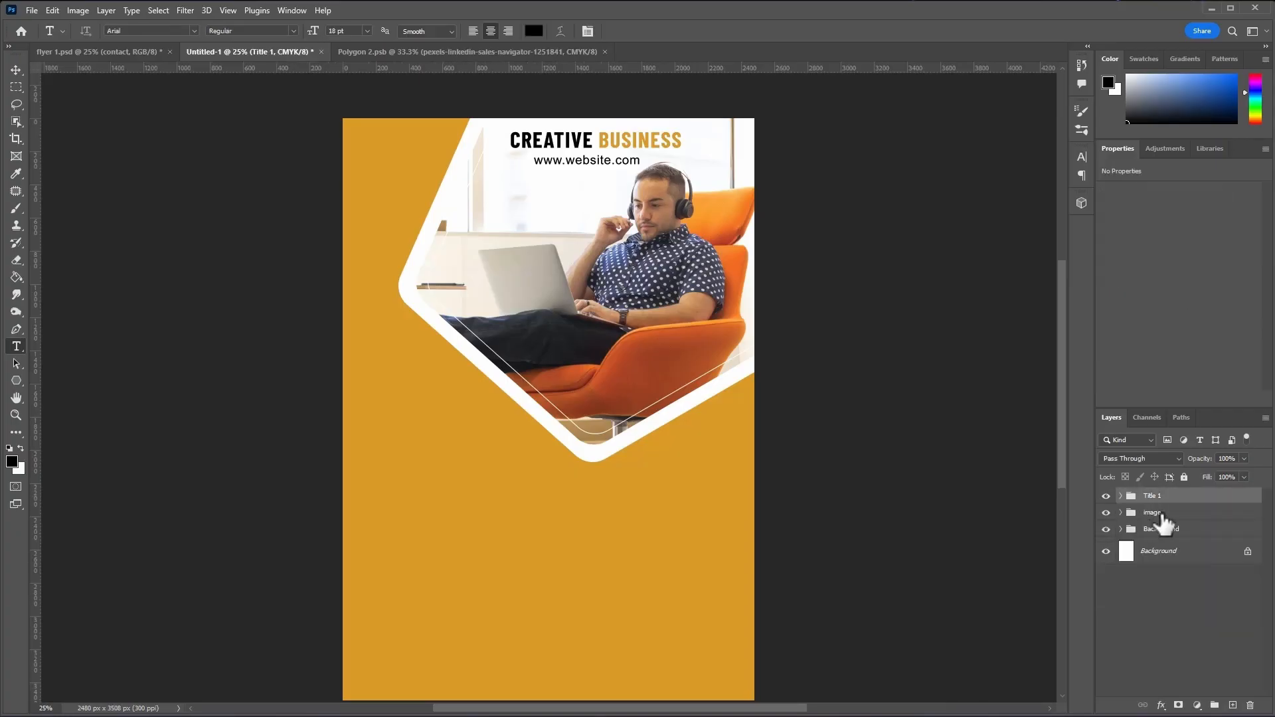
- Create a new layer group above Title 1 and name it Price
left_click(1215, 706)
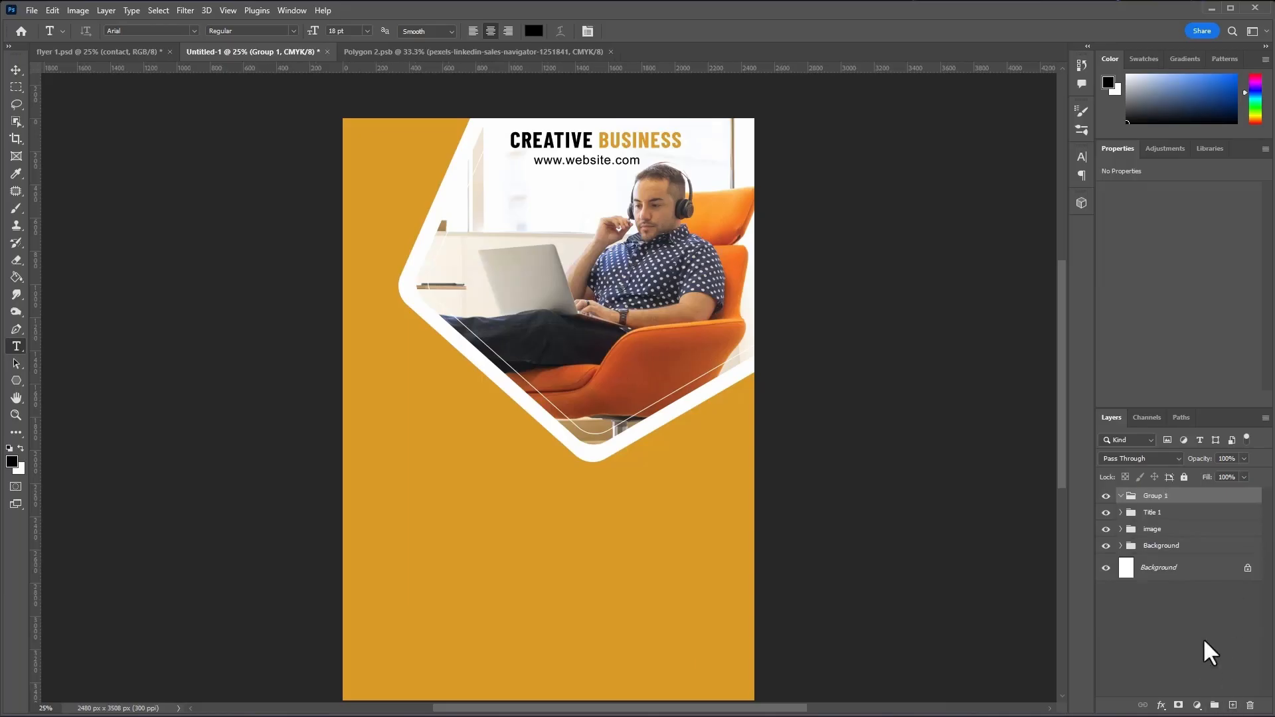
double_click(1158, 496)
type("Price")
key("Return")
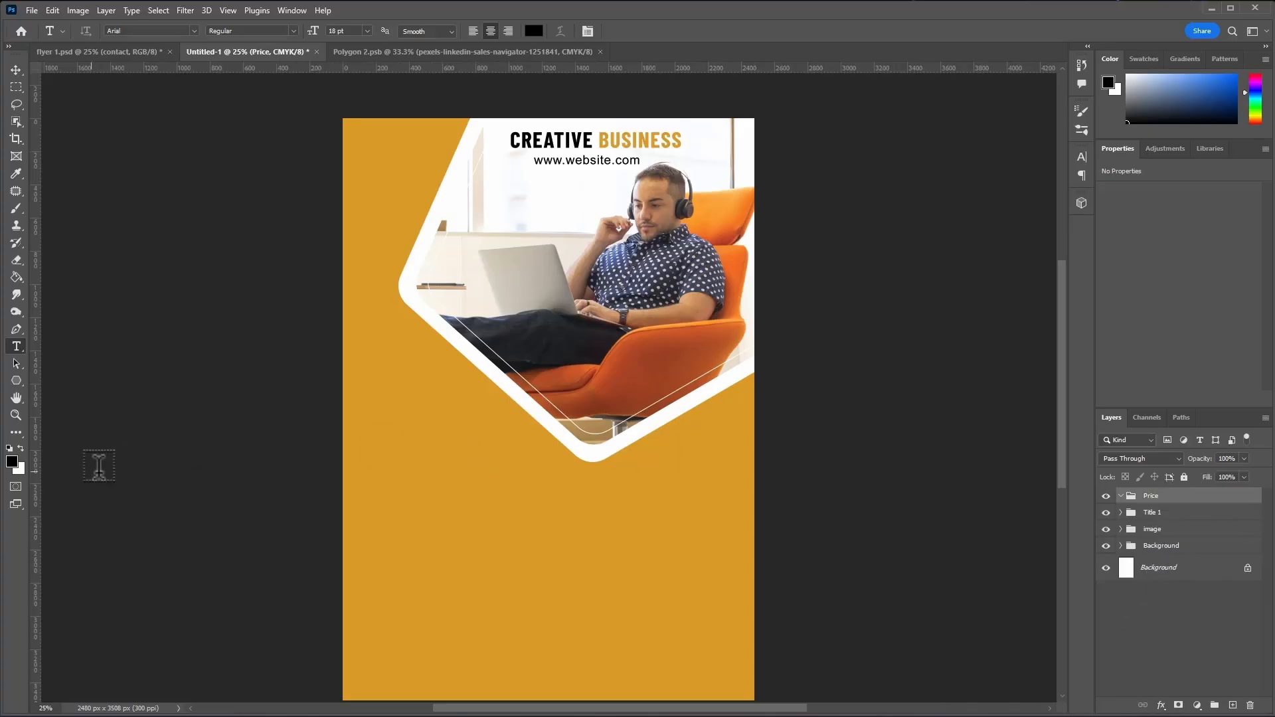
- Draw a black pentagon about 624 by 593 px, round its corners to 113 px, and move it over the photo frame's upper-left edge
left_click(17, 382)
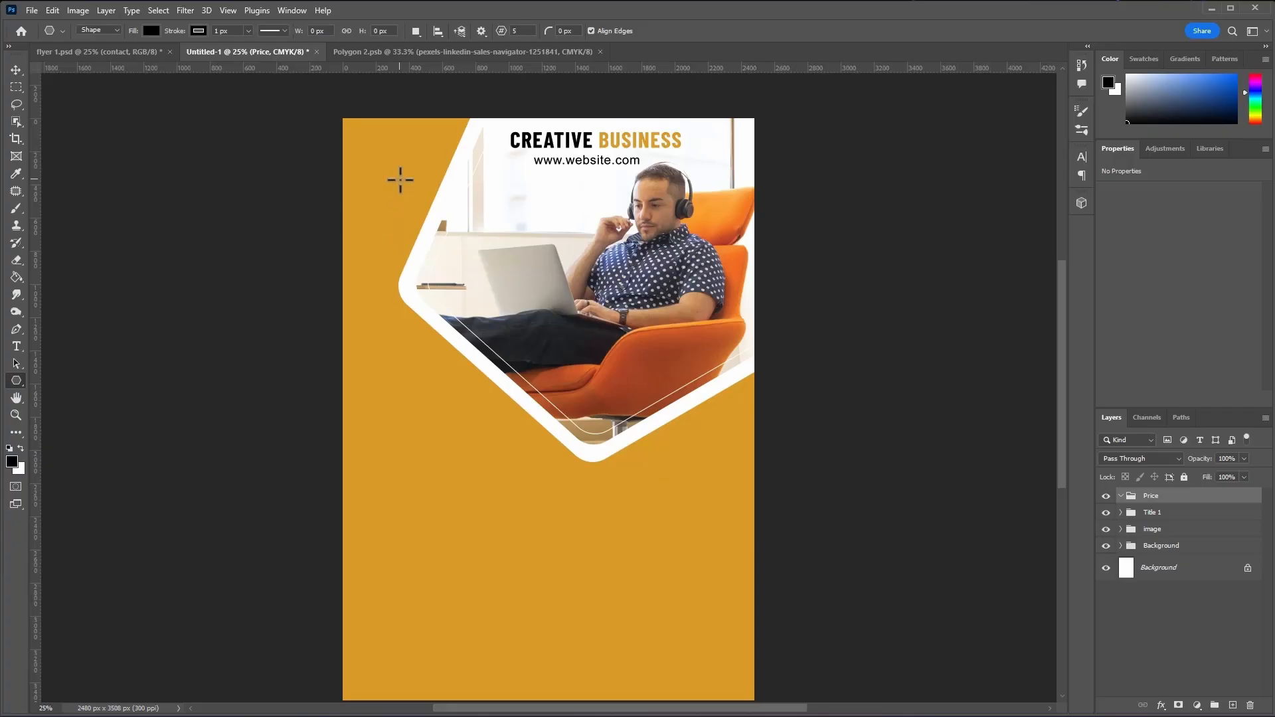
left_click_drag(393, 186, 492, 327)
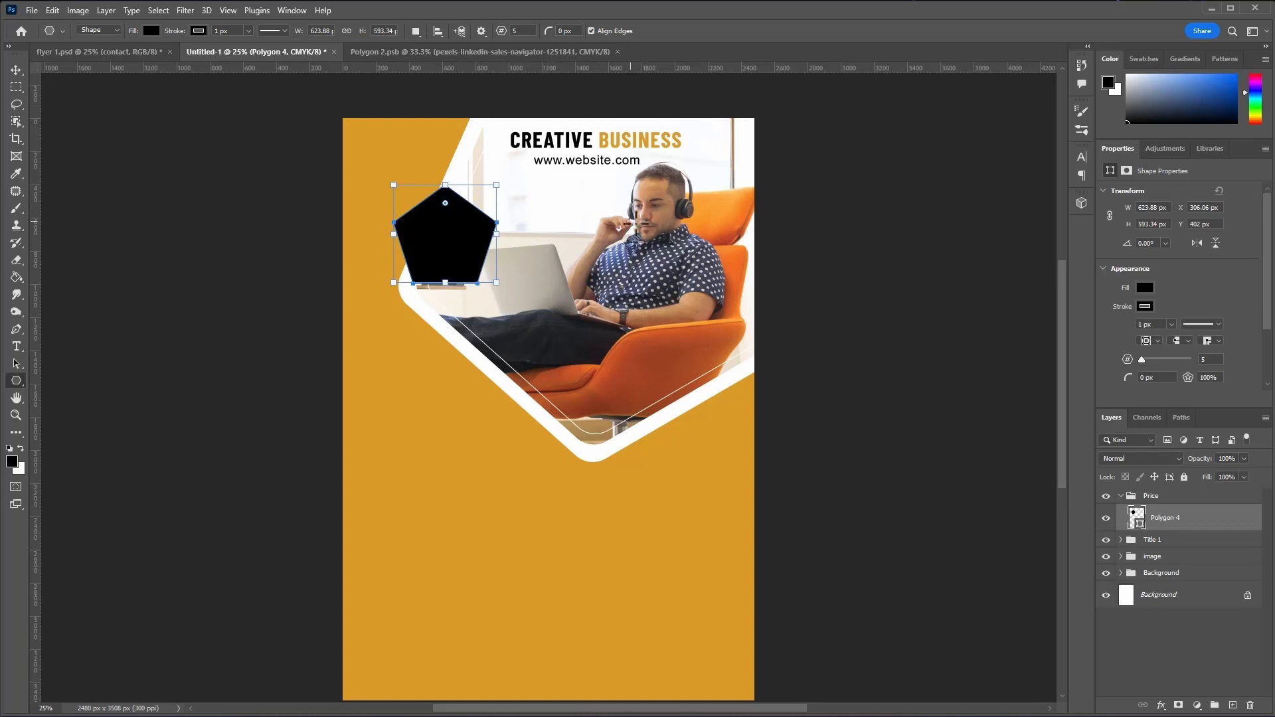
mouse_move(1128, 382)
left_mouse_down()
mouse_move(1176, 389)
mouse_move(1154, 381)
left_mouse_up()
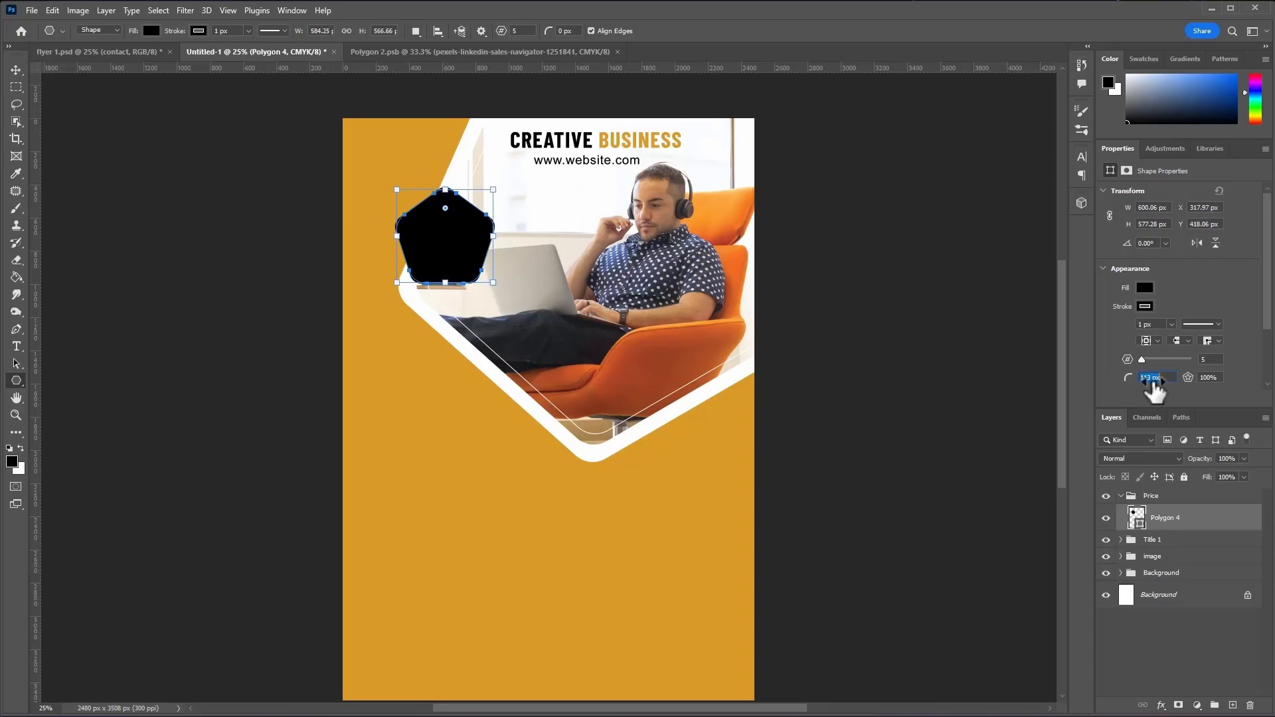
left_click(14, 71)
mouse_move(455, 246)
left_mouse_down()
mouse_move(443, 222)
mouse_move(438, 235)
left_mouse_up()
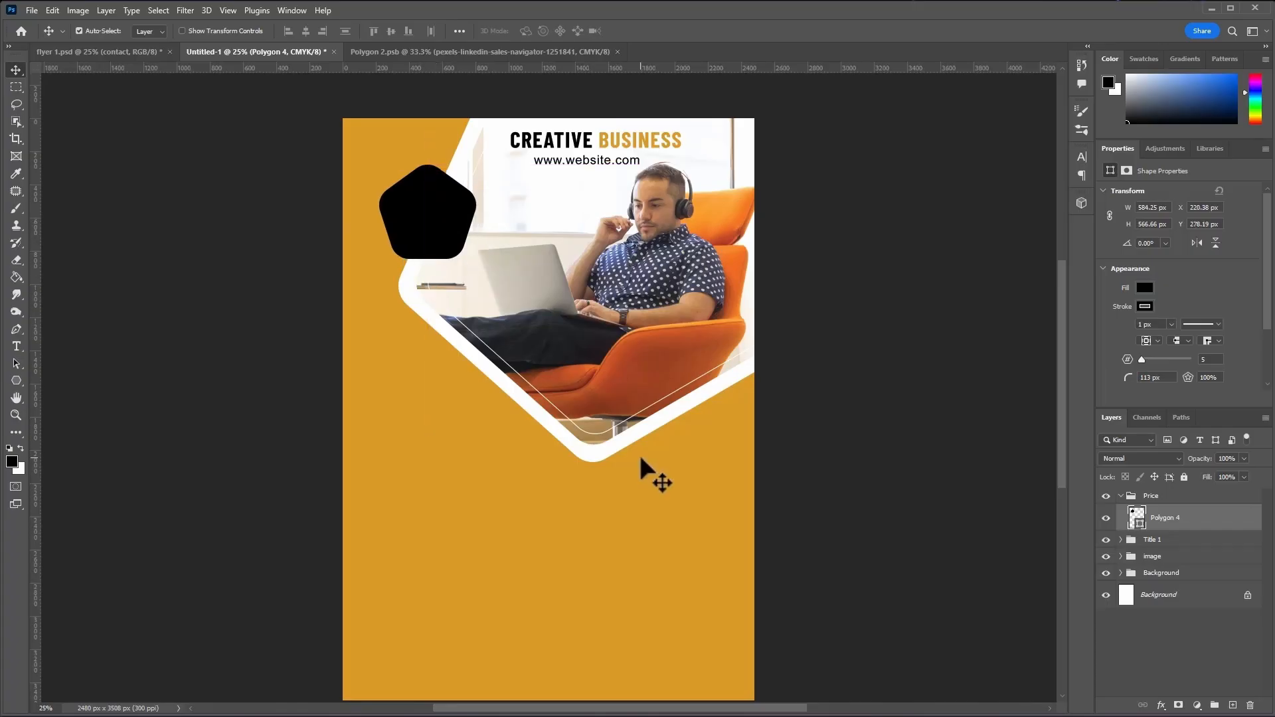
- Copy the $35.0 and 50% OFF lines from the Notepad Text file and return to the Photoshop flyer
left_click(379, 716)
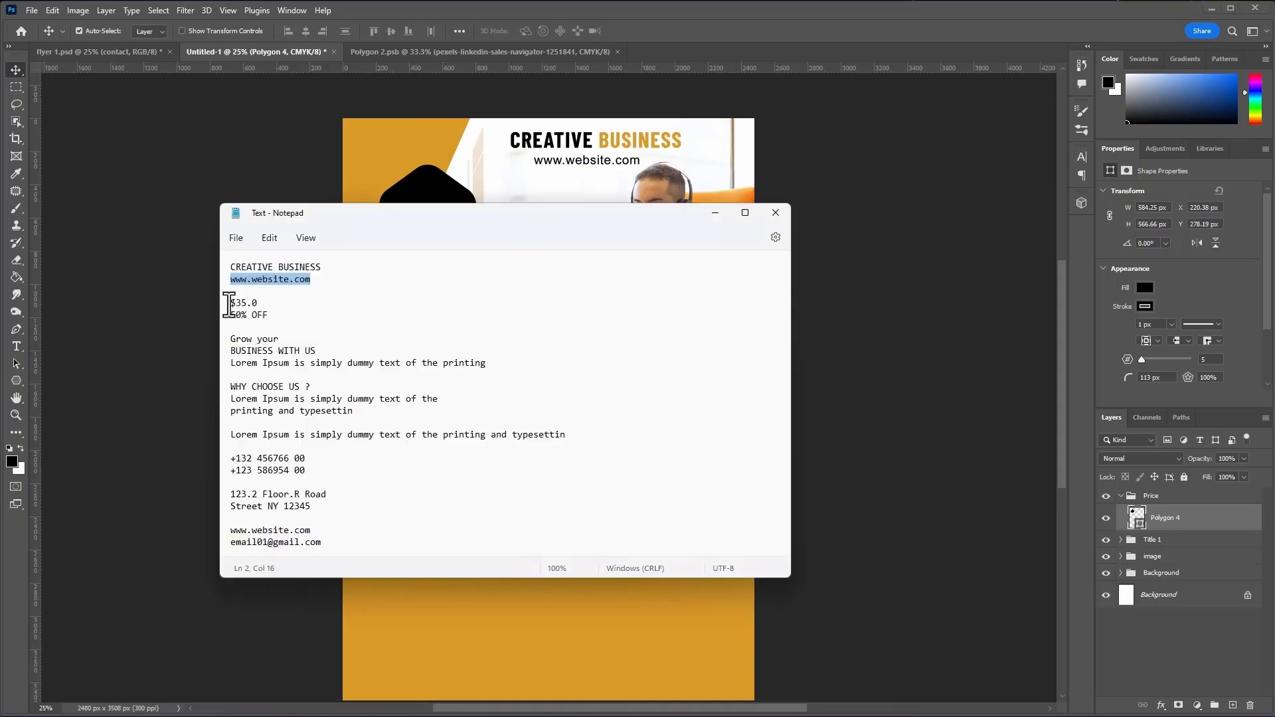
left_click_drag(287, 304, 246, 307)
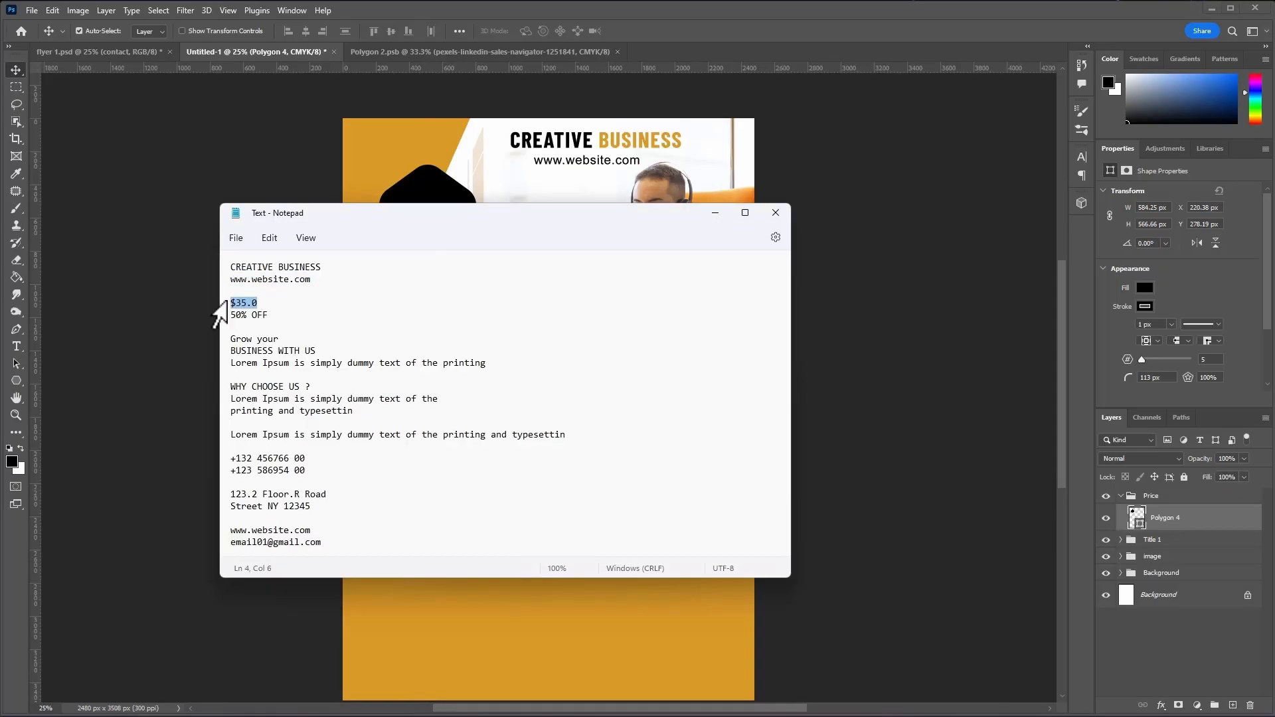
left_click(262, 314)
left_click_drag(234, 305, 269, 317)
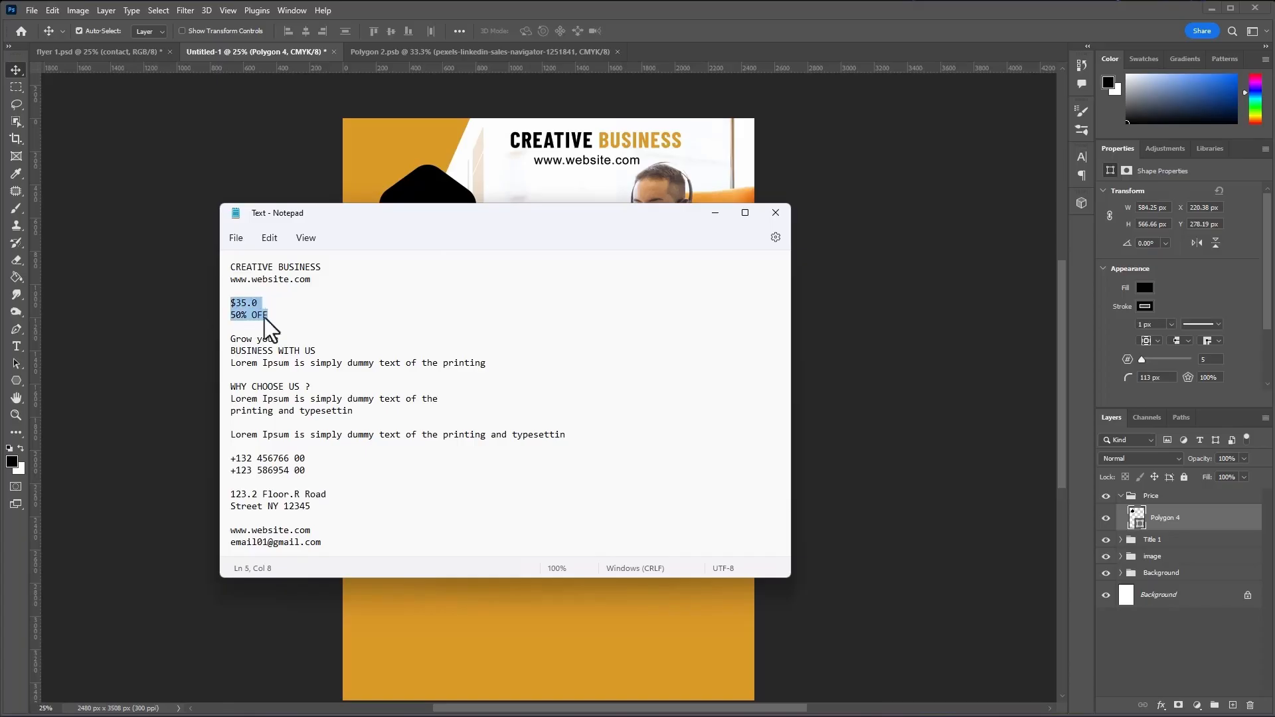
right_click(269, 323)
left_click(304, 381)
left_click(660, 107)
- Paste the $35.0 and 50% OFF text inside the black pentagon and colour it white (ffffff)
left_click(17, 346)
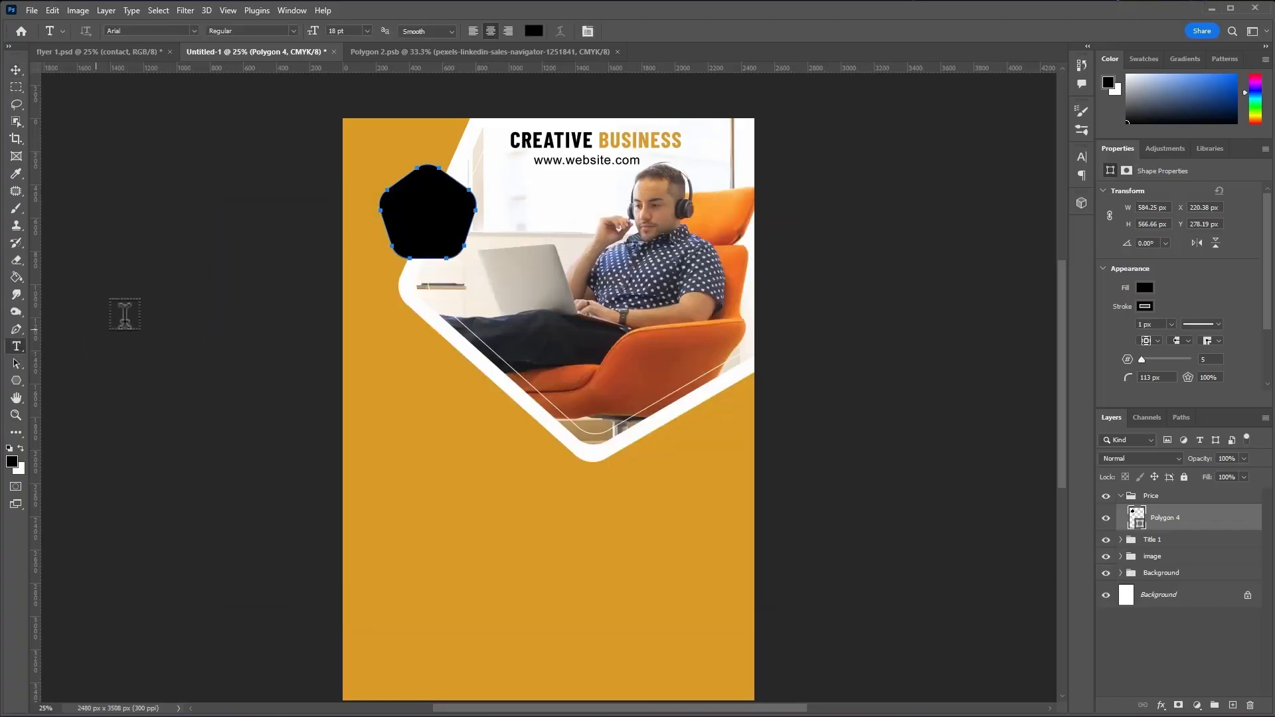
left_click(435, 218)
left_click(21, 449)
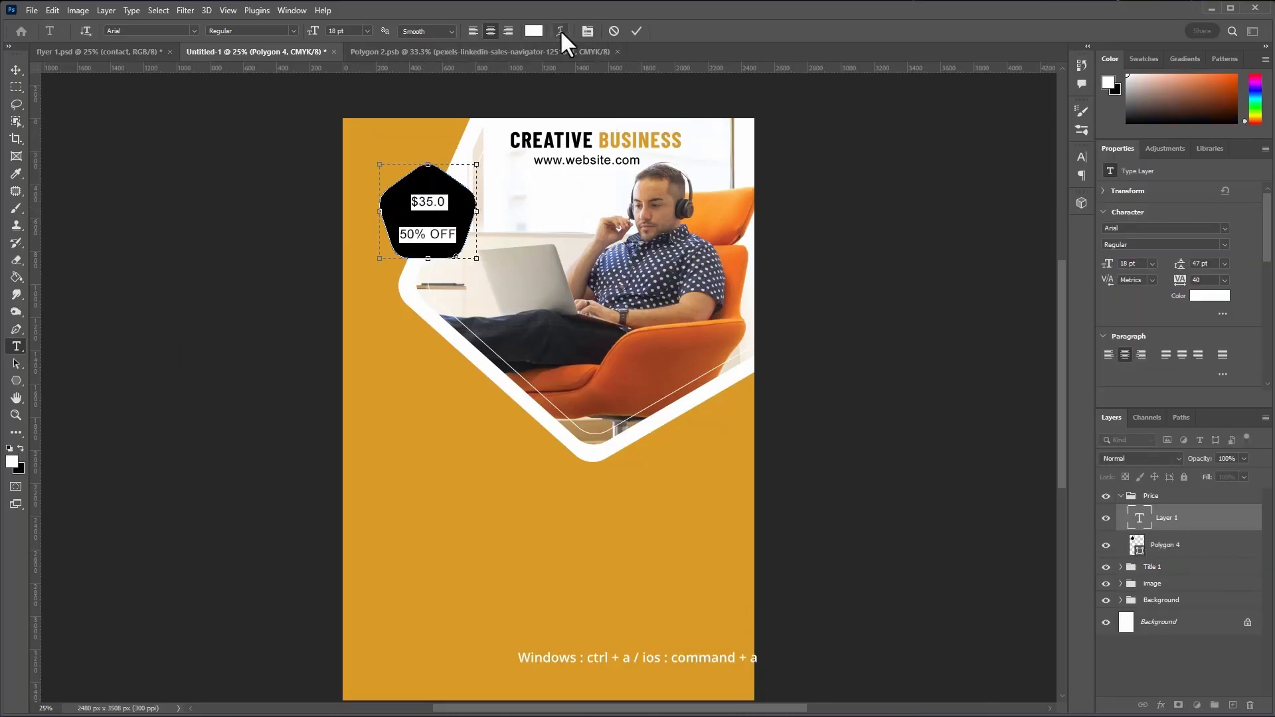
left_click(533, 31)
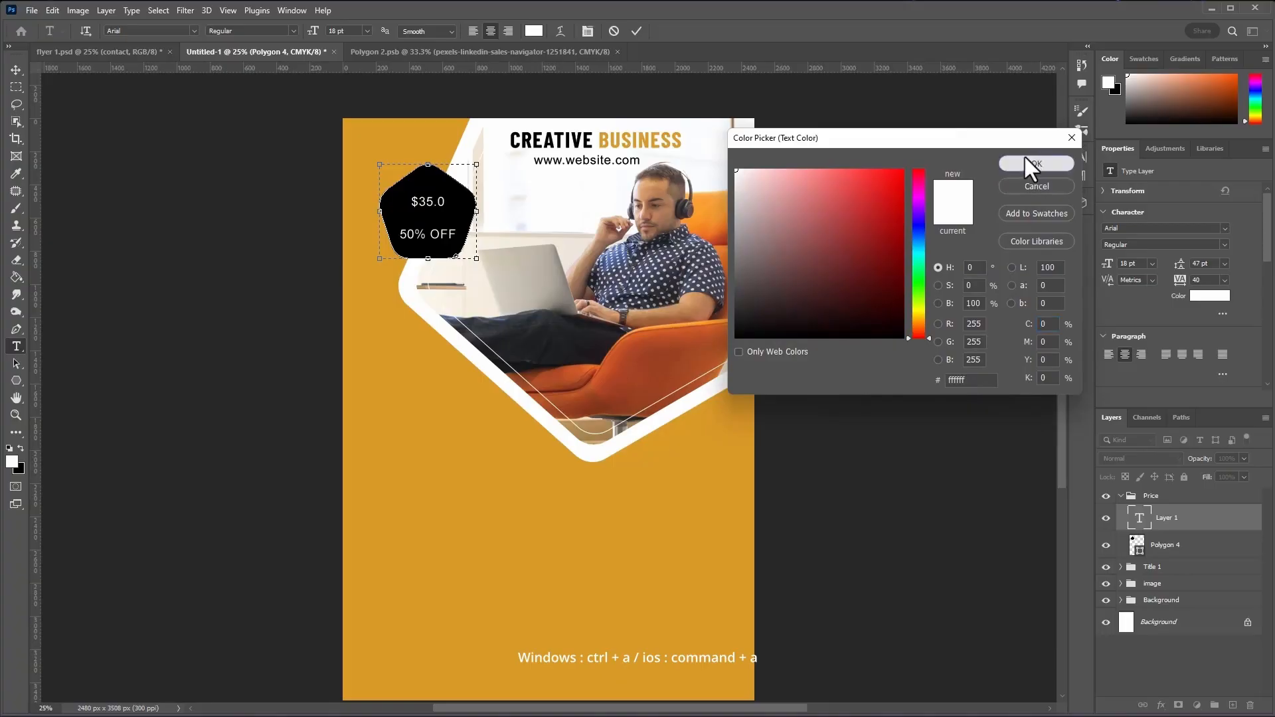
left_click(1025, 159)
- Set the $35.0 line to Barlow Condensed Black at 43 pt
left_click(440, 206)
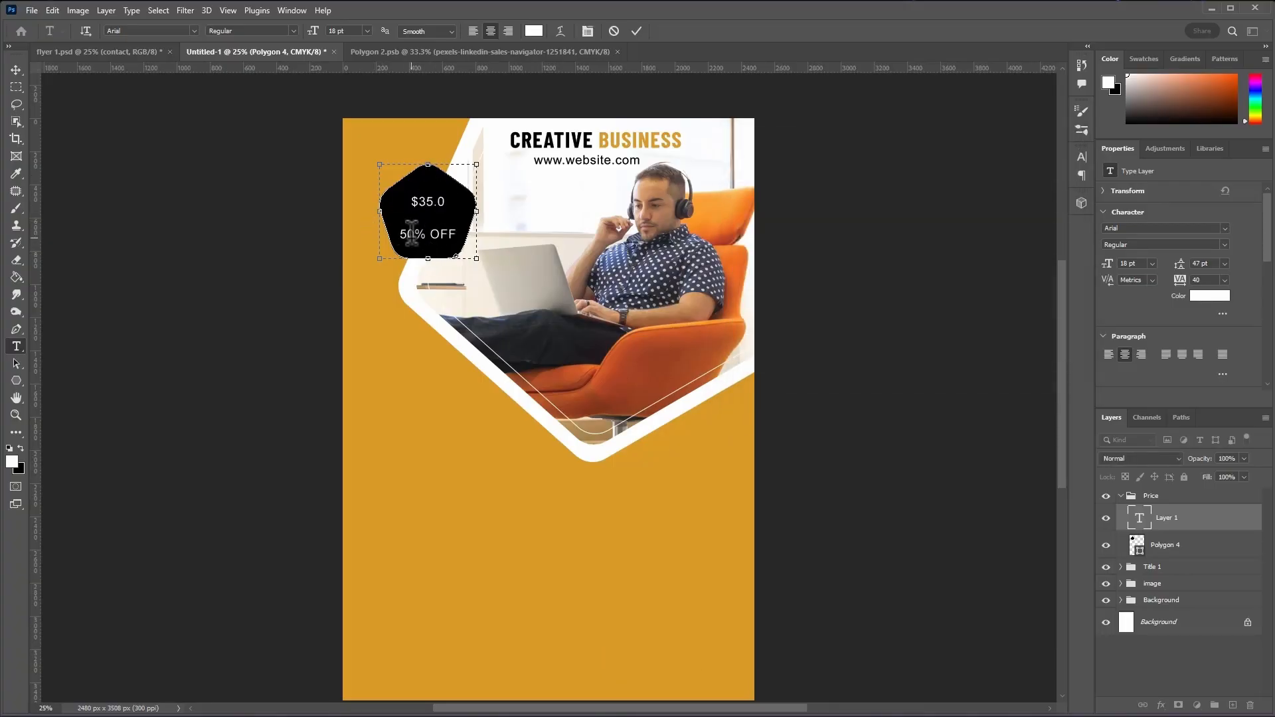
left_click_drag(402, 232, 441, 201)
left_click(442, 200)
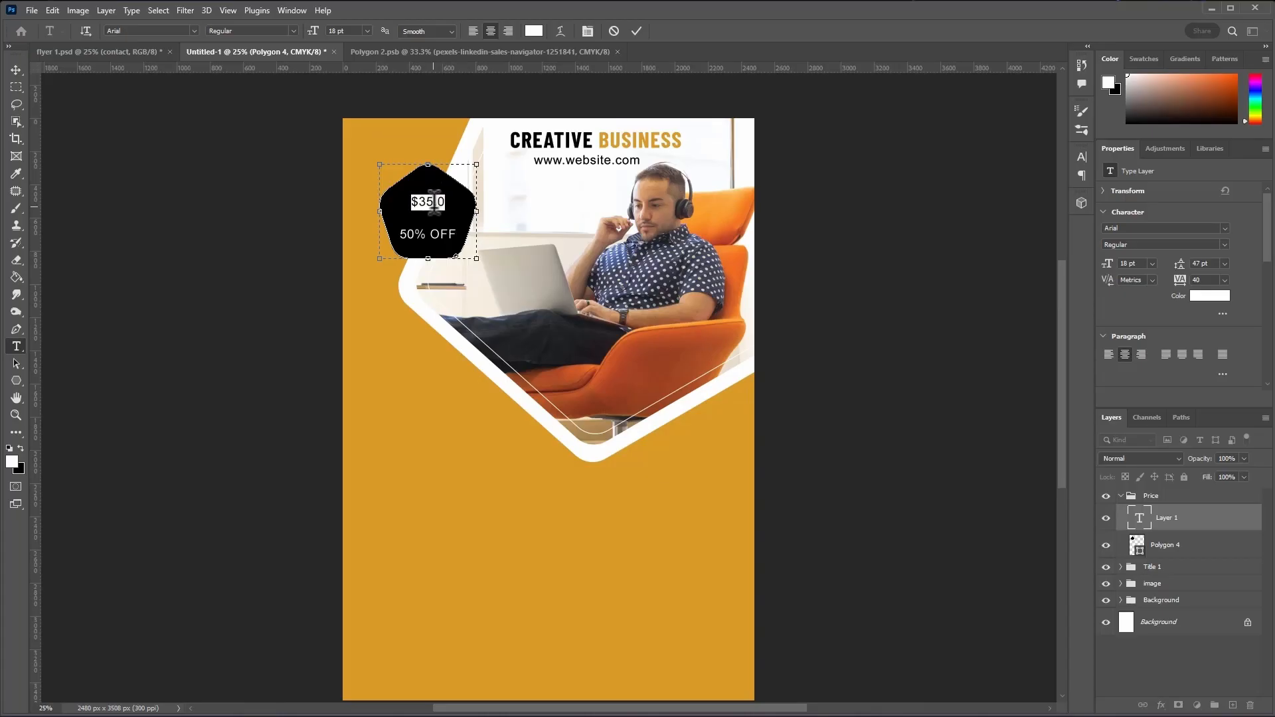
left_click(195, 30)
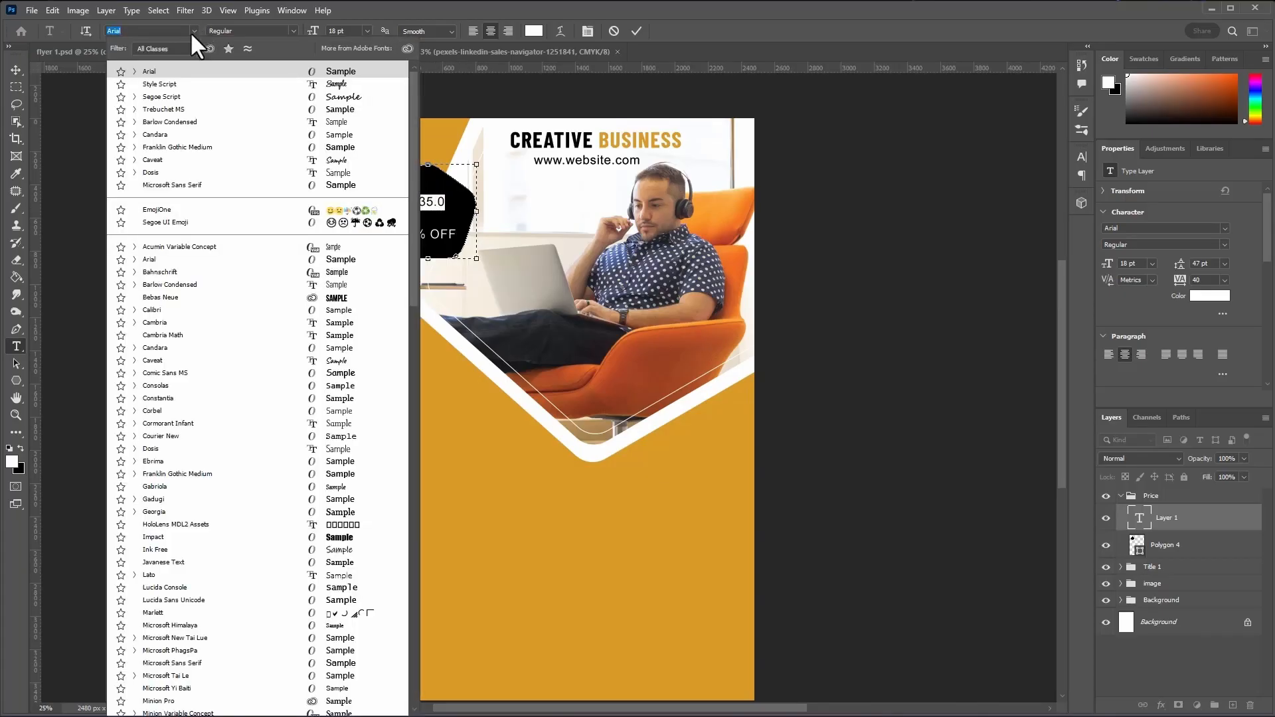
left_click(197, 125)
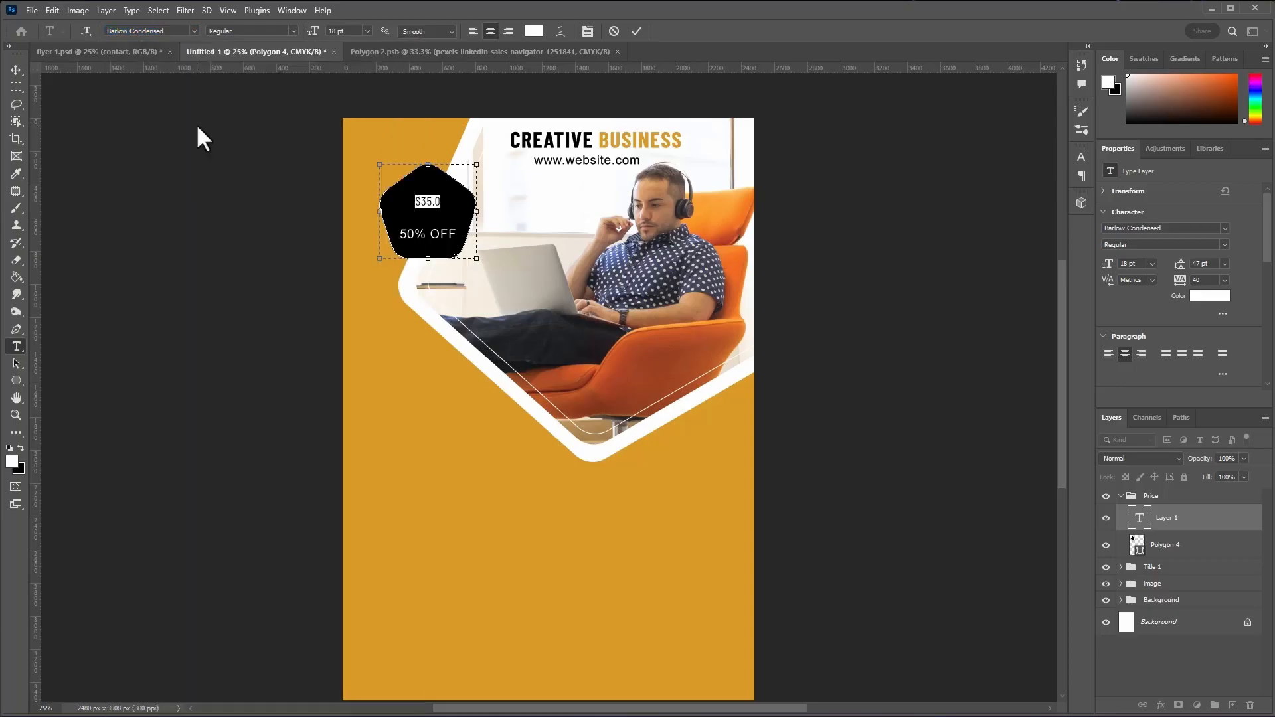
left_click(293, 30)
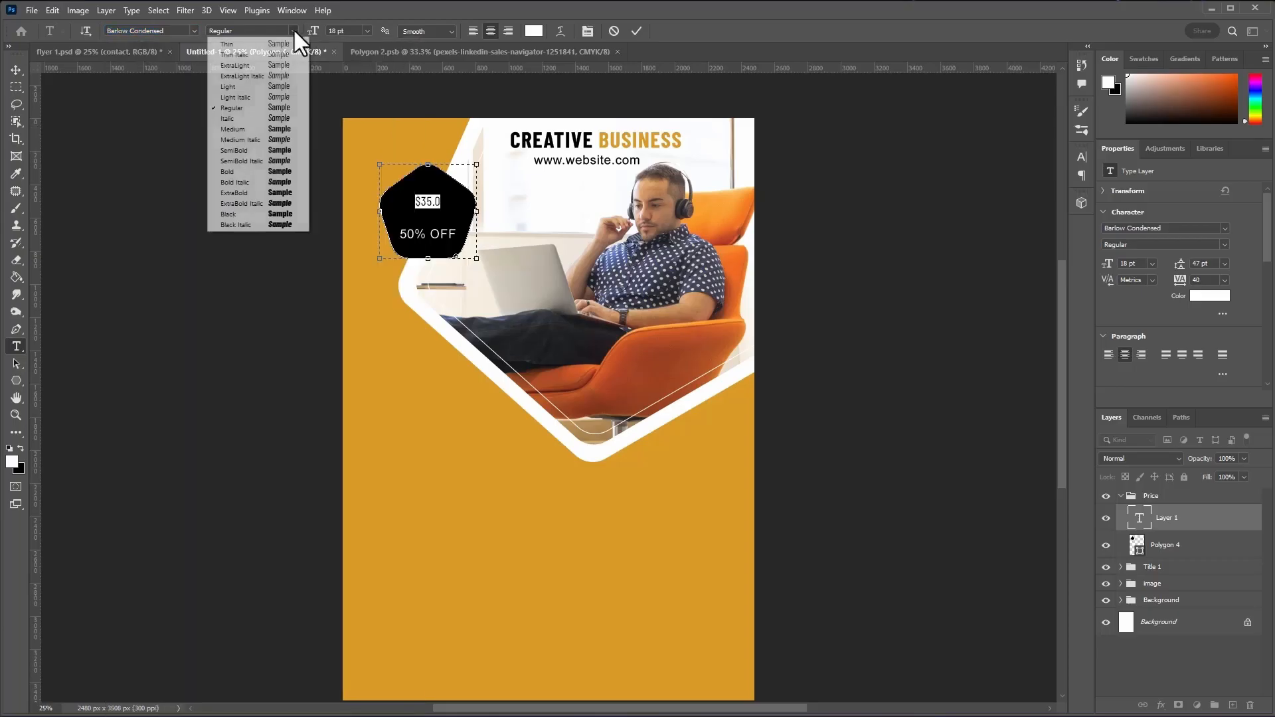
left_click(244, 213)
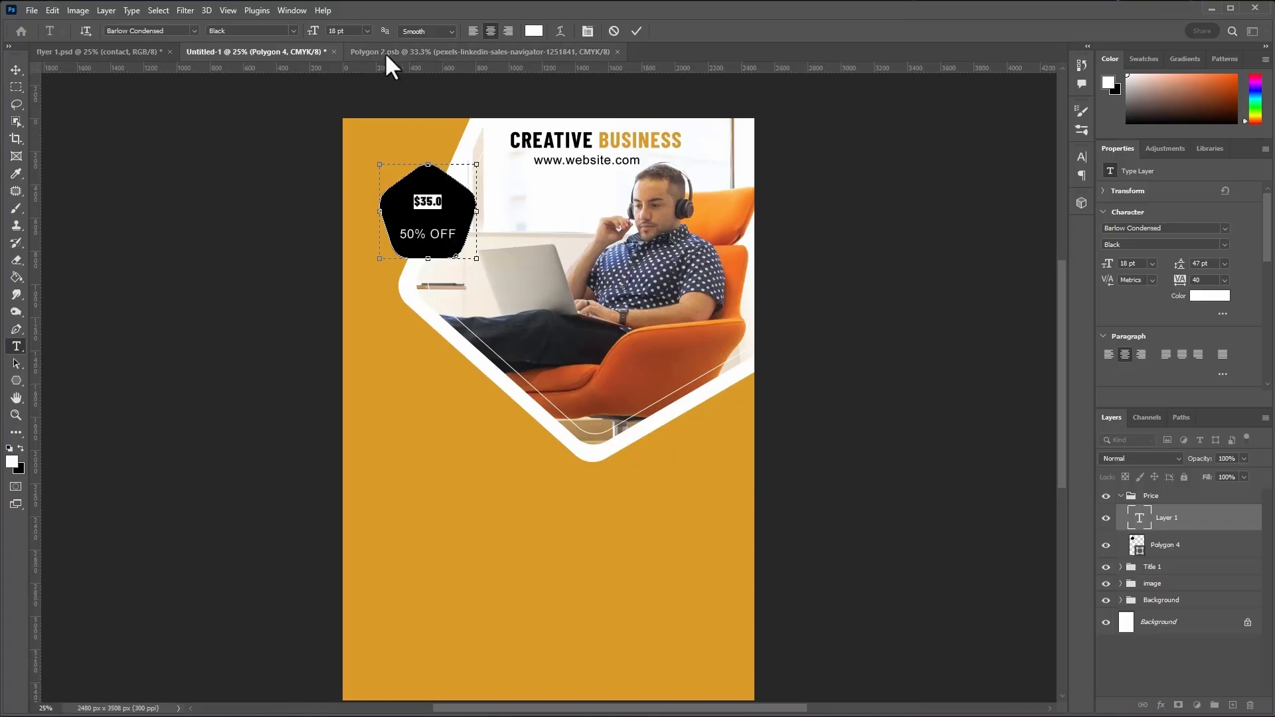
left_click_drag(314, 32, 328, 44)
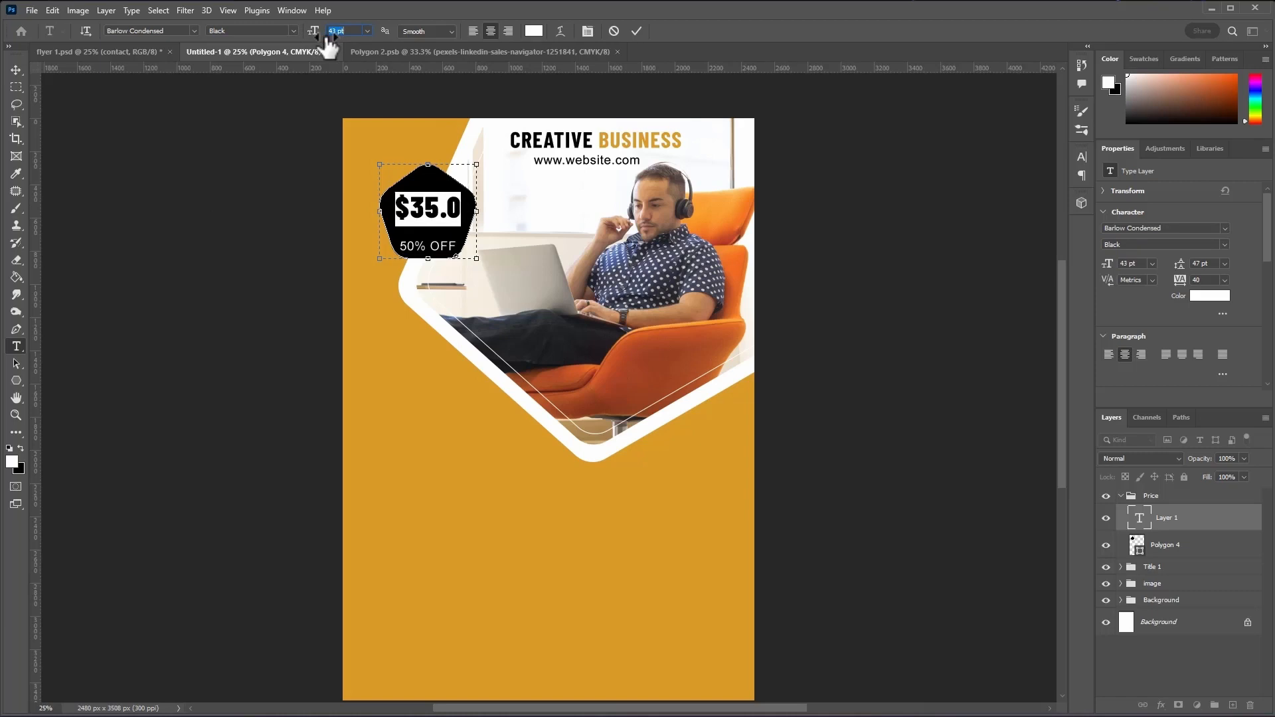
- Set the leading of both price text lines to 32 pt and commit the text
left_click(434, 223)
left_click_drag(397, 199, 470, 250)
left_click(588, 31)
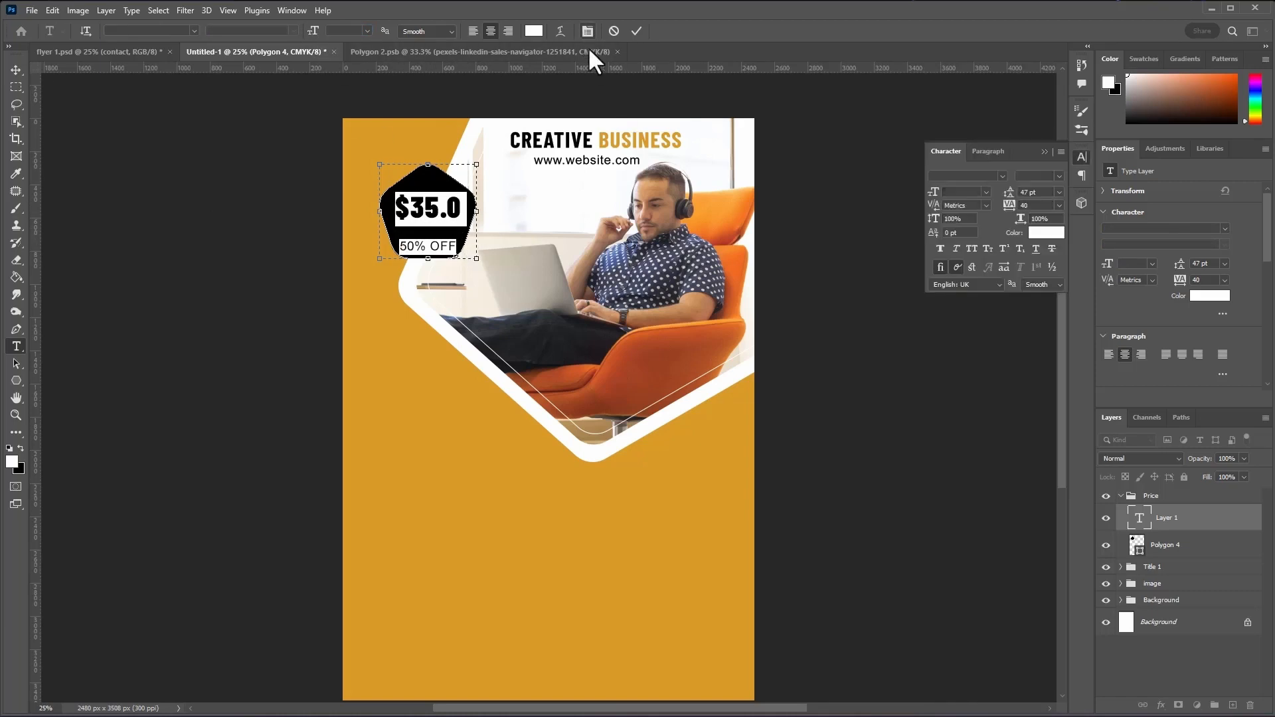
left_click_drag(1012, 202, 1001, 205)
left_click(637, 30)
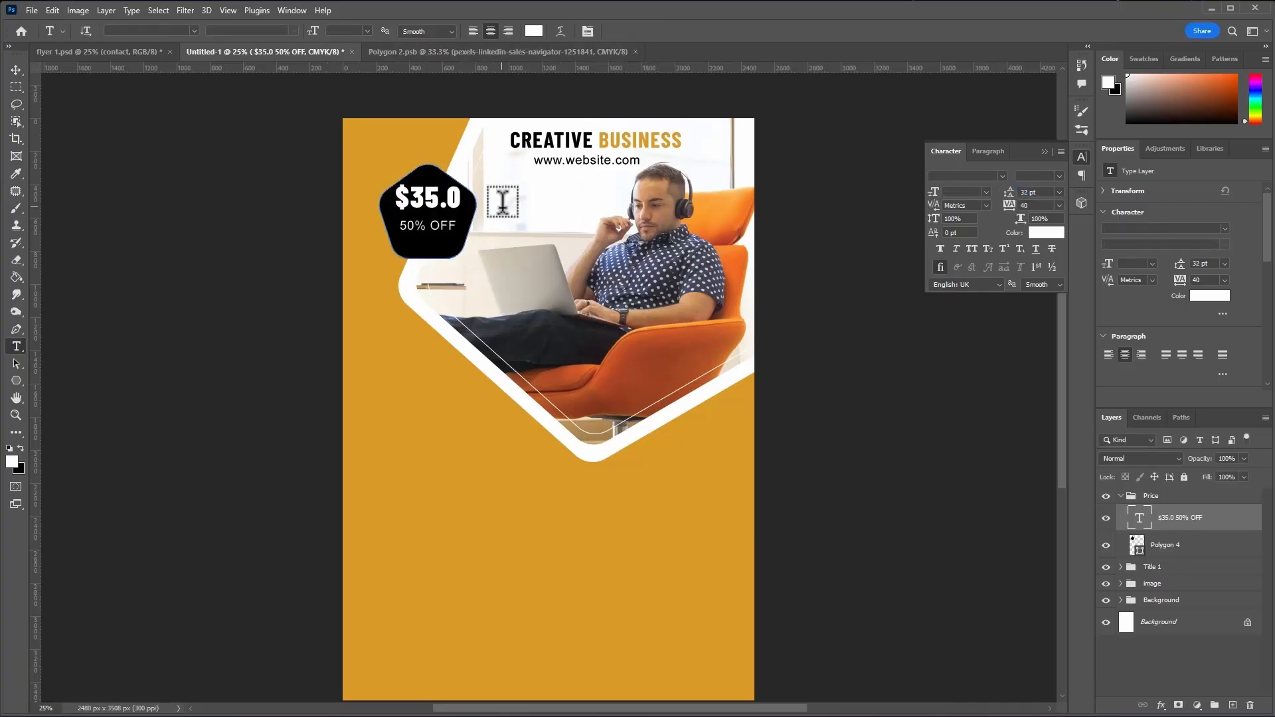
- Centre the badge contents by moving the price text slightly down and the pentagon about 14 px up
left_click(16, 69)
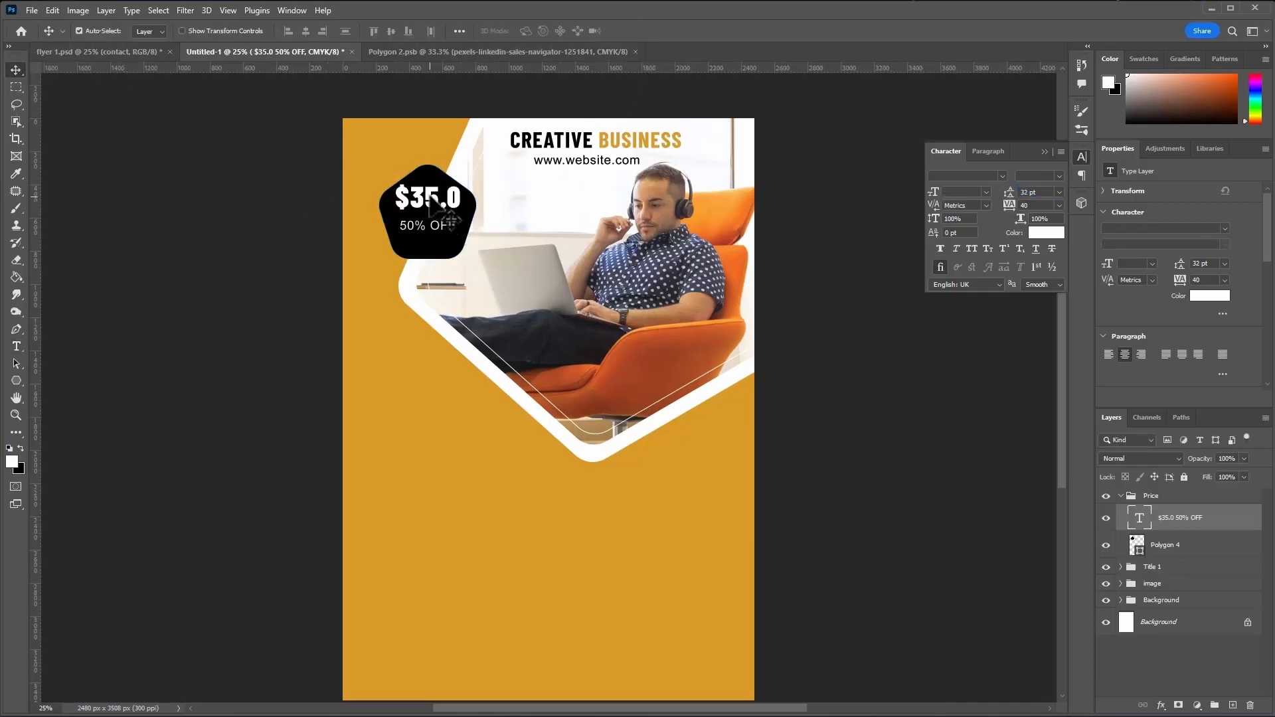
left_click_drag(431, 208, 427, 210)
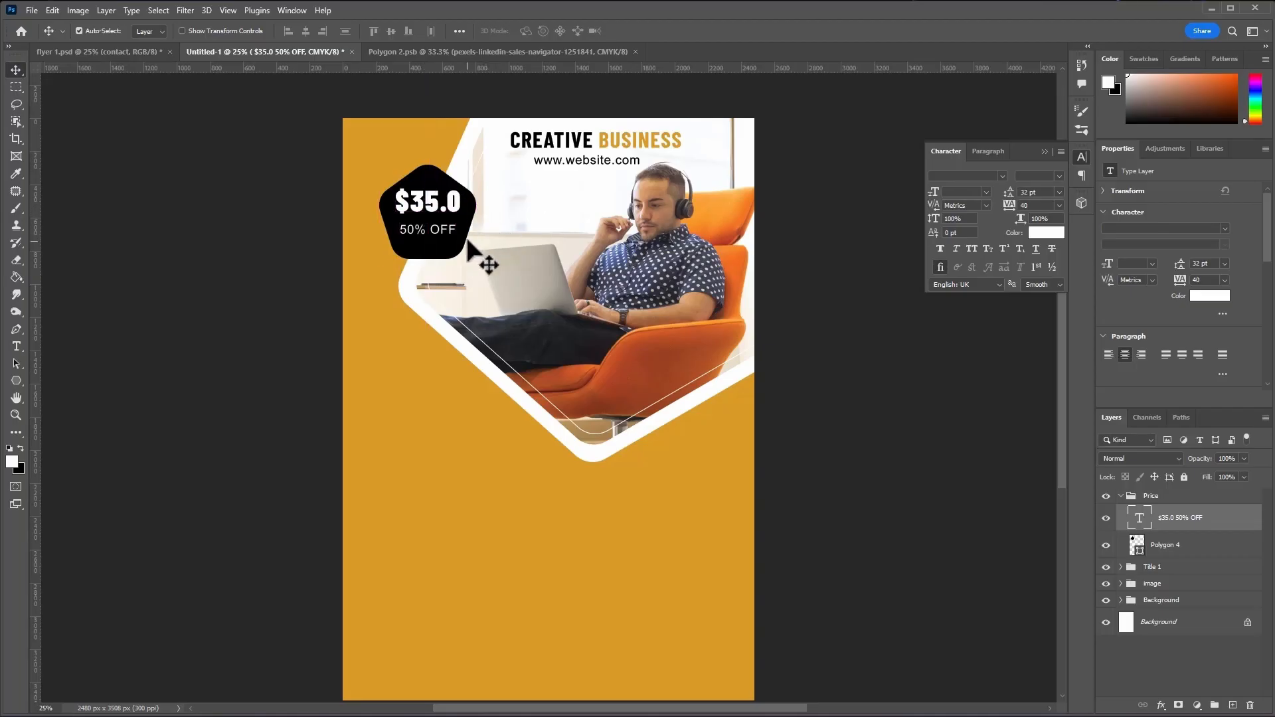
left_click_drag(441, 253, 438, 250)
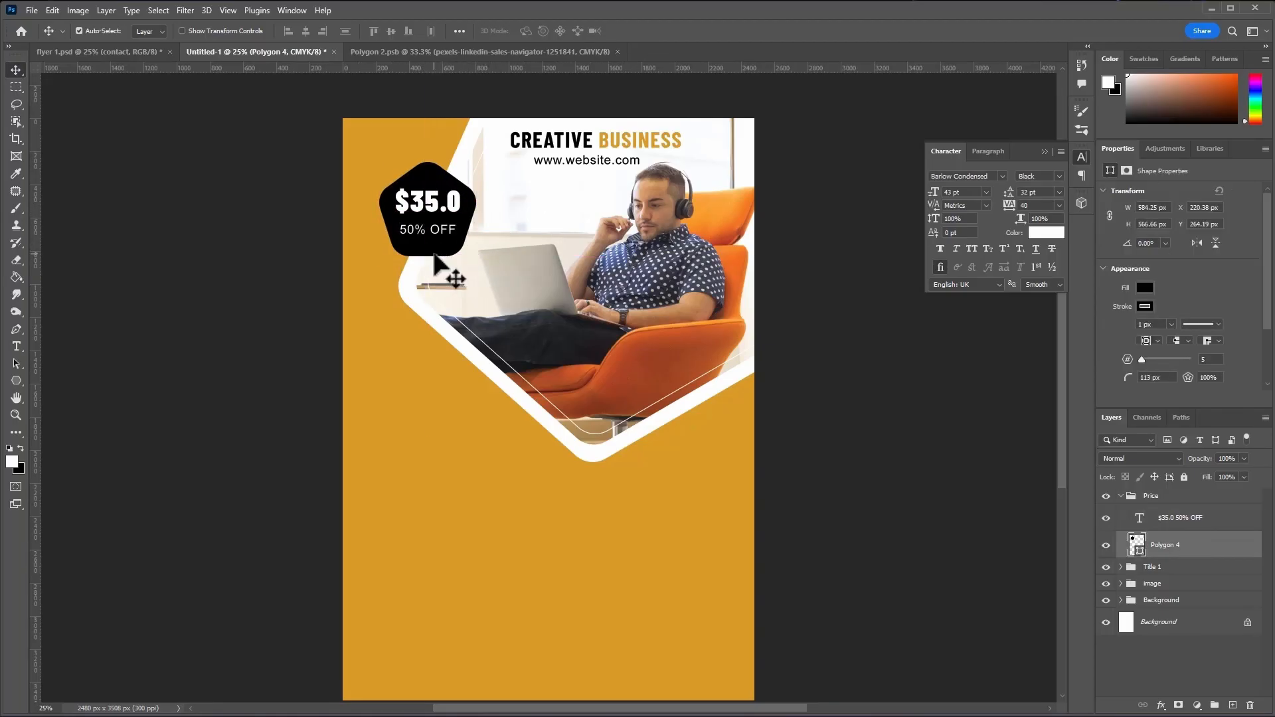
- Change the price pentagon's fill colour to dark grey 1f1f1f
double_click(1136, 544)
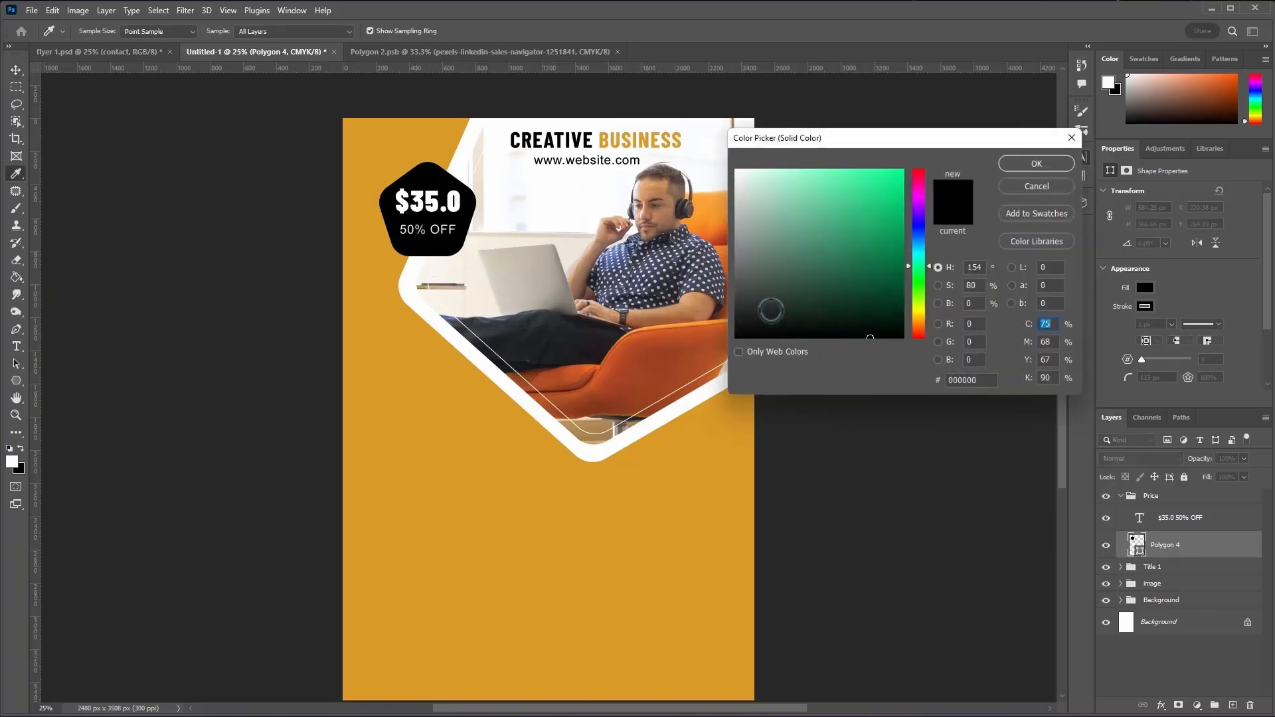
left_click(735, 319)
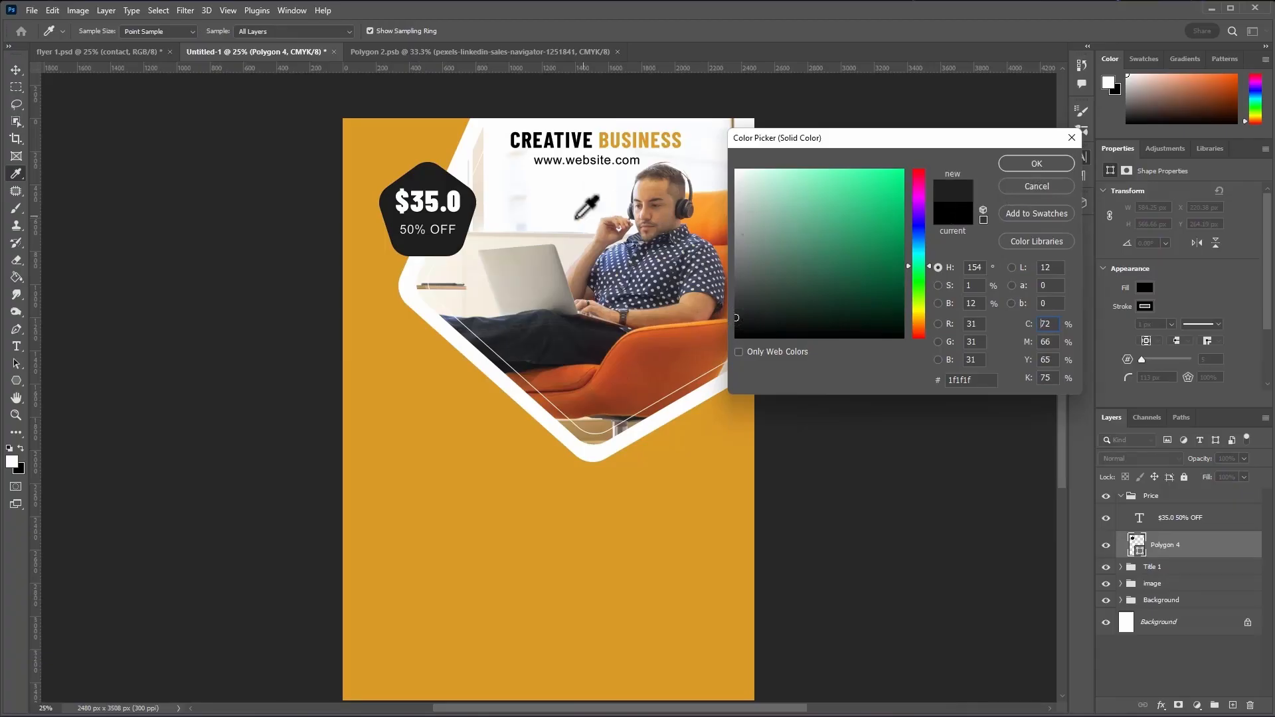
left_click(1019, 166)
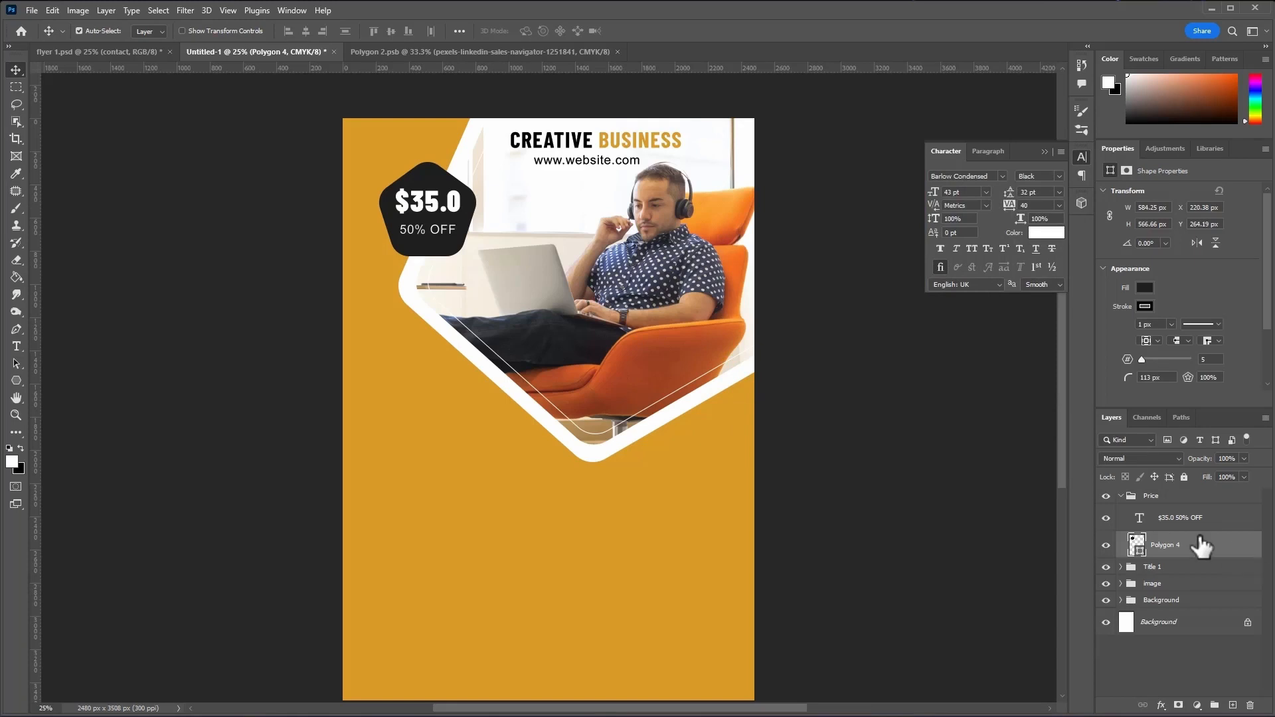
- Recolour the 50% OFF text with the flyer's orange background colour da9a28 and commit the text
left_click(18, 347)
left_click_drag(400, 230, 464, 229)
key("ctrl+h")
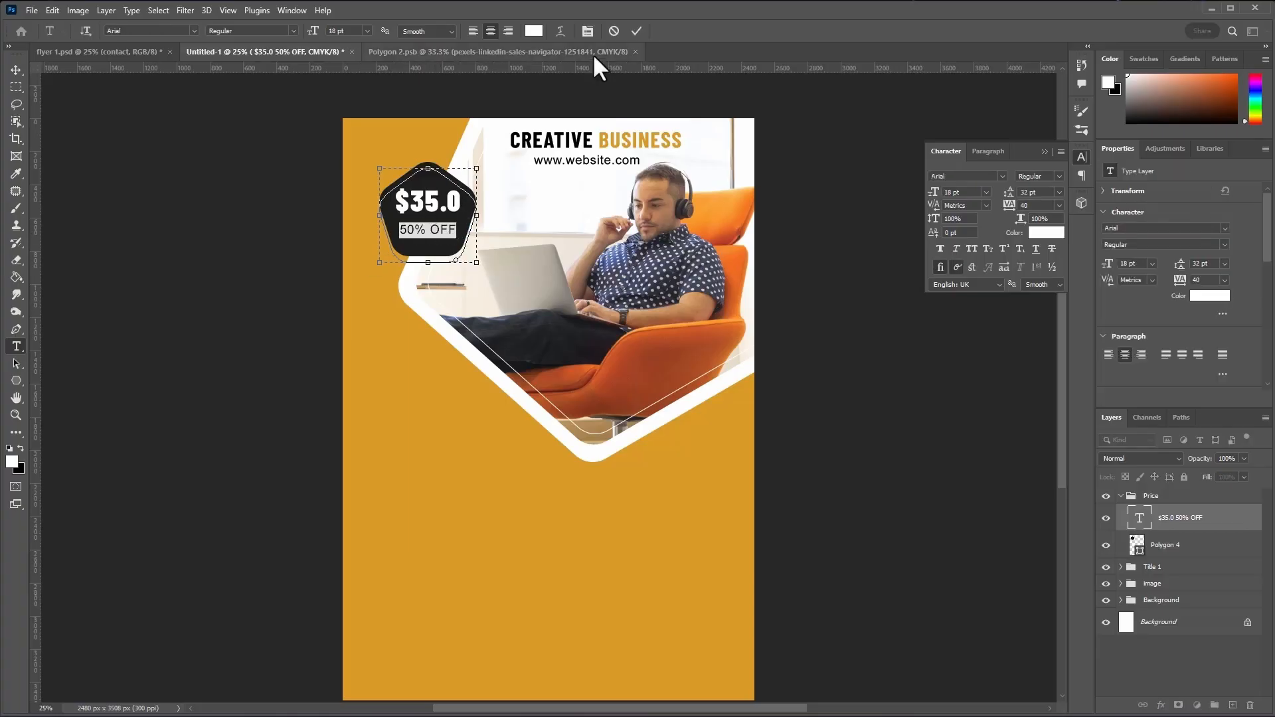
left_click(533, 31)
left_click(447, 389)
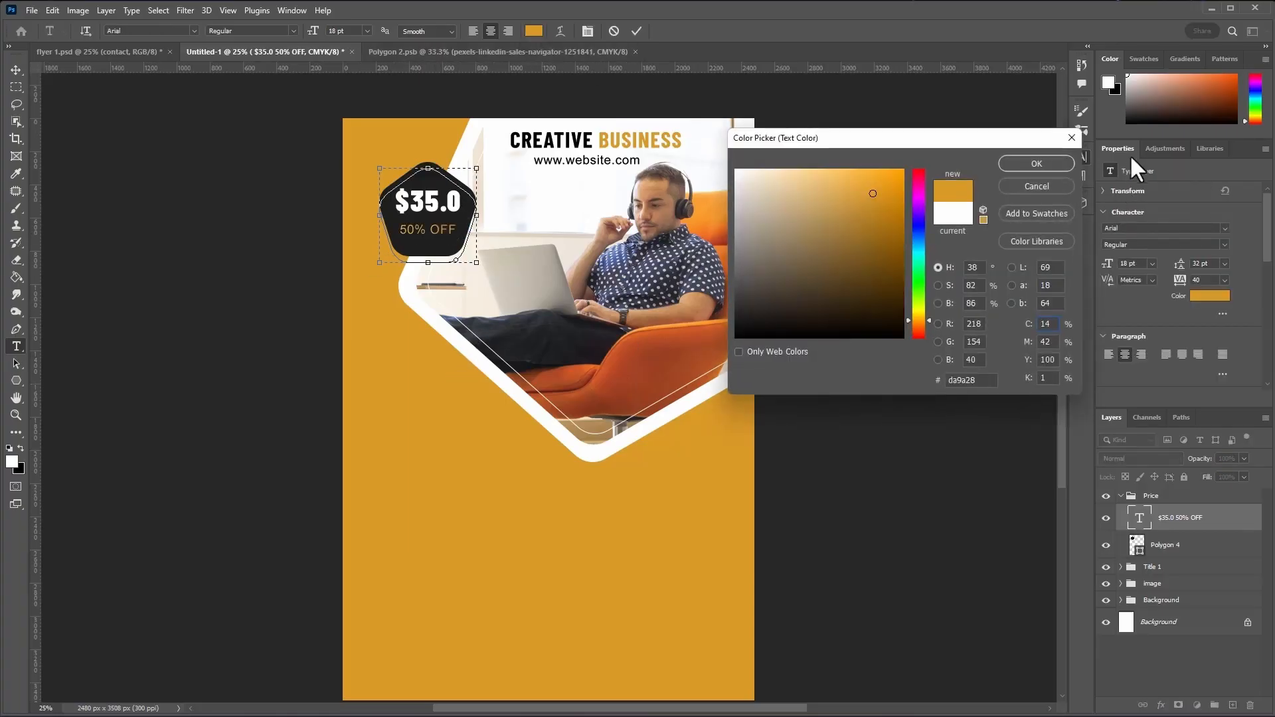
left_click(1037, 164)
left_click(636, 31)
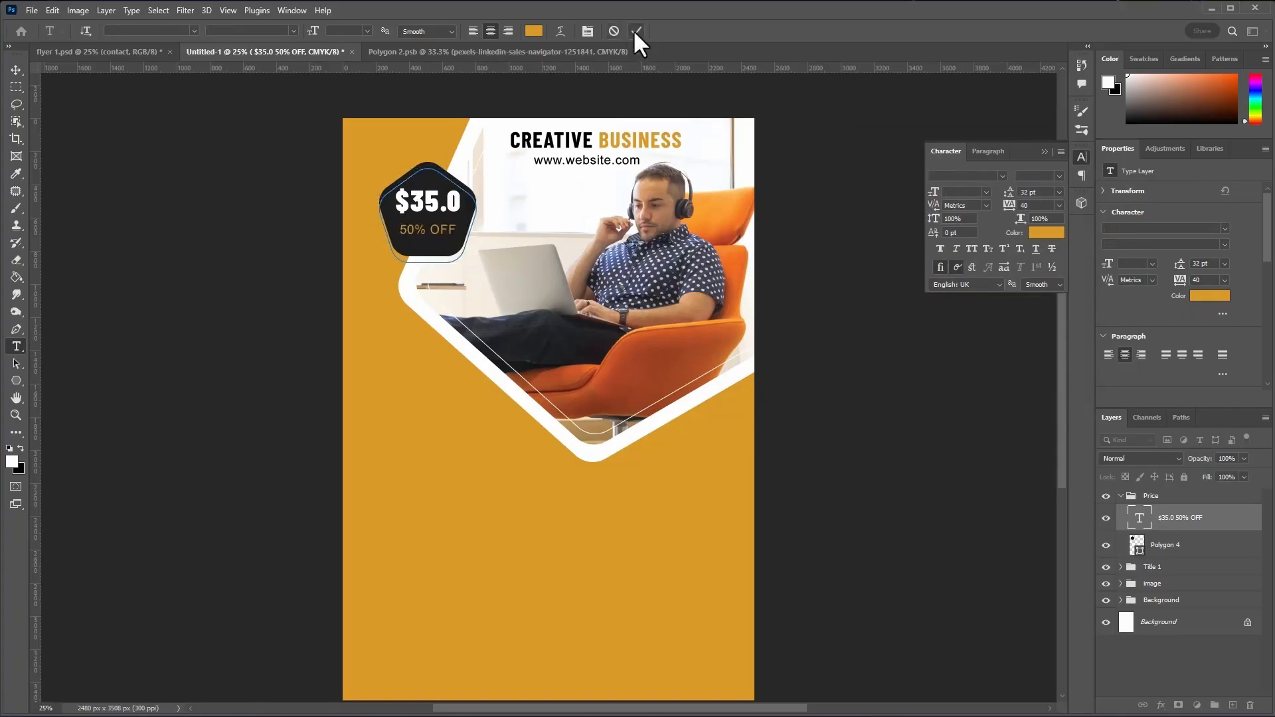
- Collapse the Price group and create a new group named title 2 above it
left_click(1131, 496)
left_click(1121, 496)
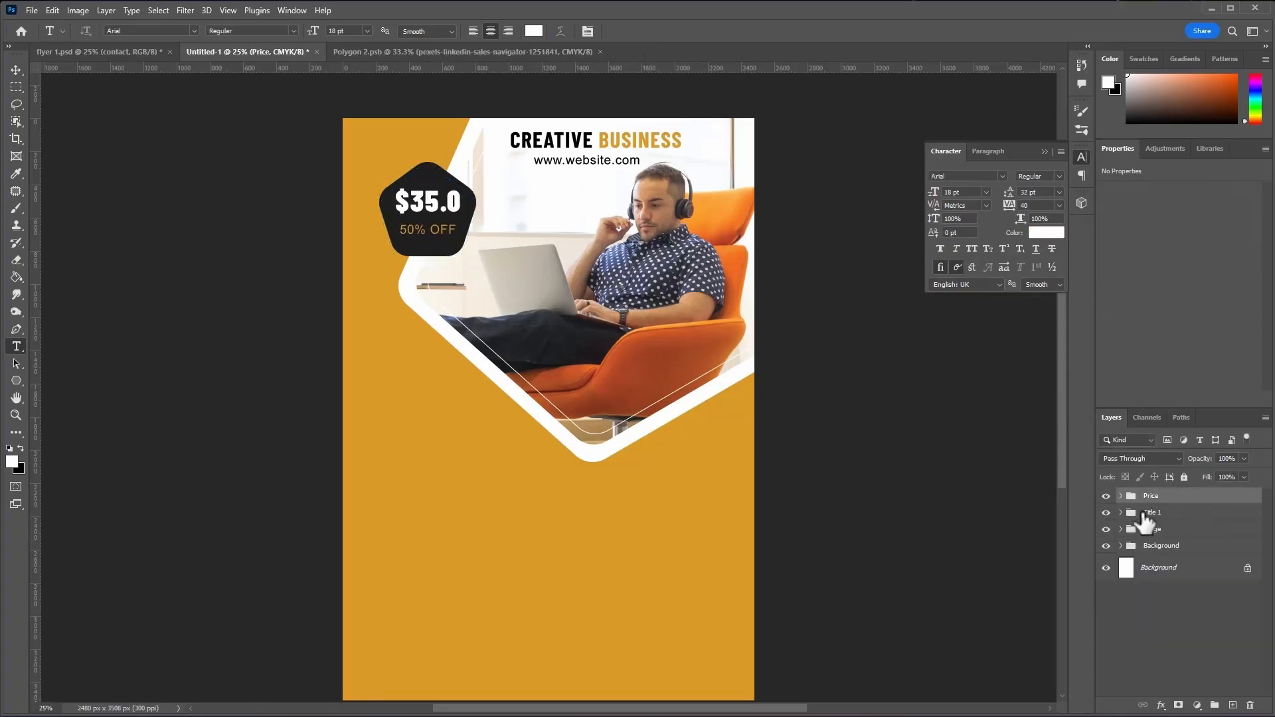
left_click(1216, 705)
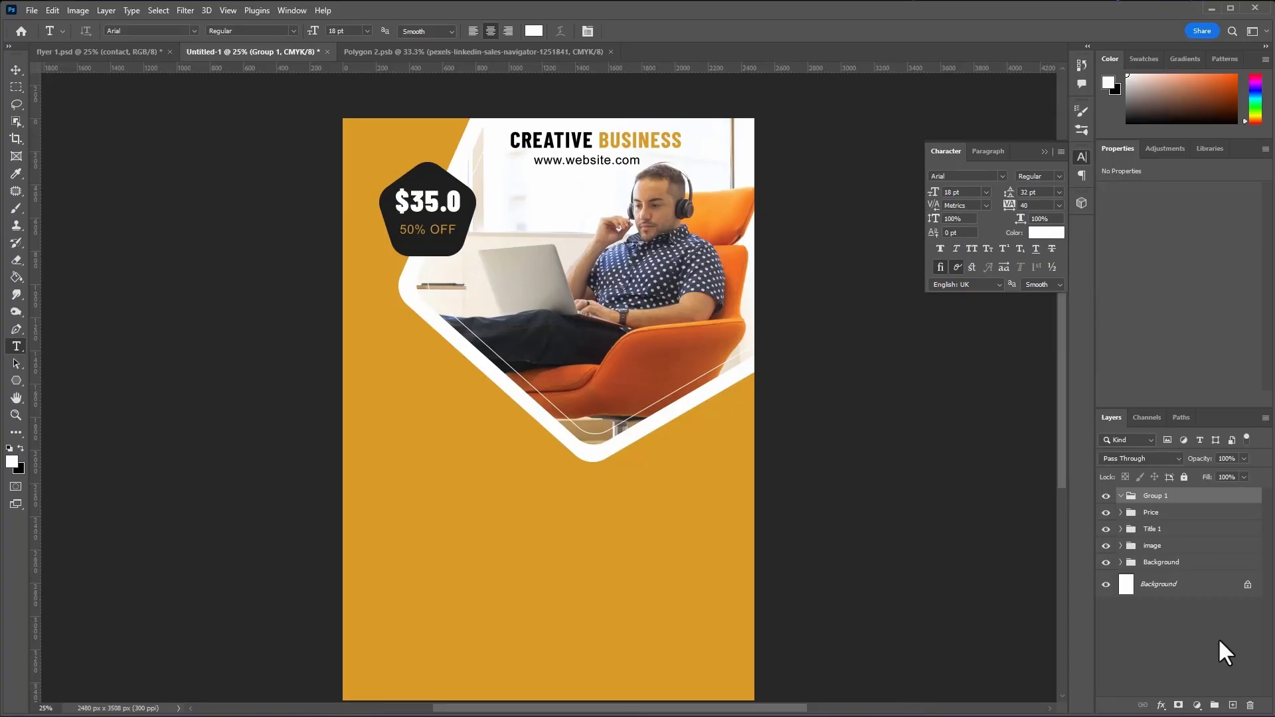
double_click(1162, 497)
key("Return")
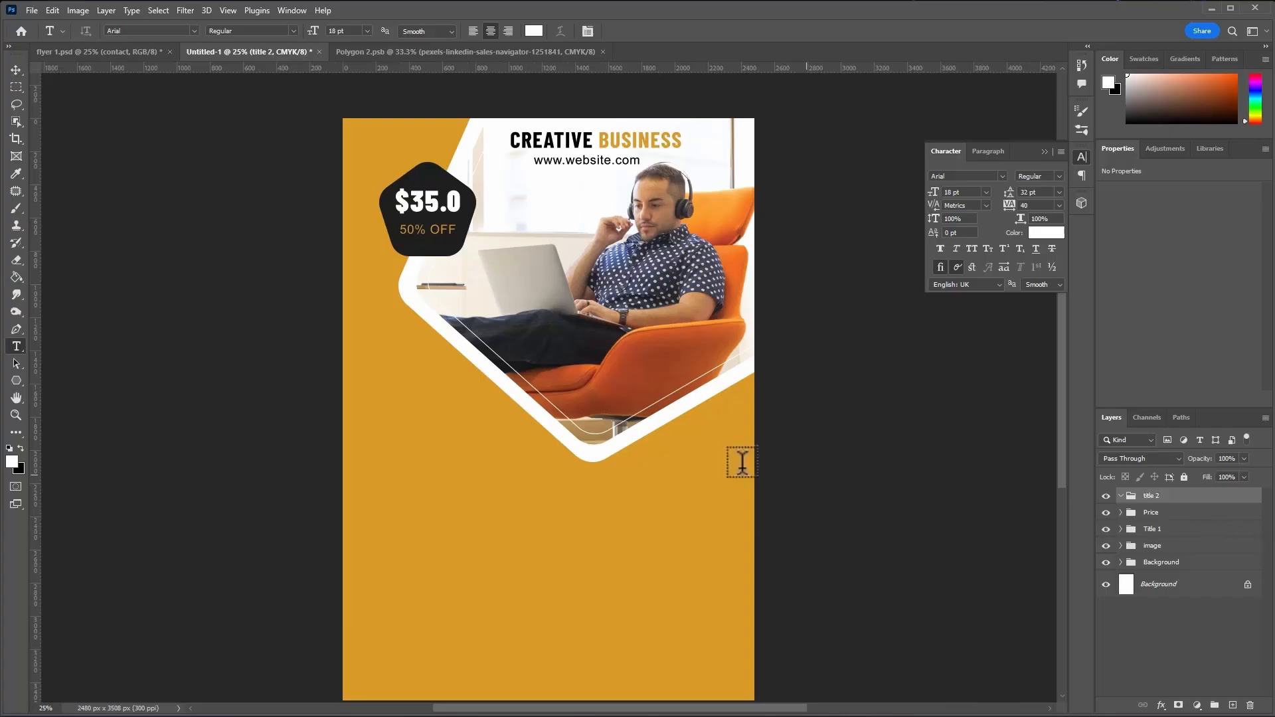
- Draw a white pentagon about 1206 by 1147 px in the orange area below the photo and round its corners to about 115 px
left_click(16, 381)
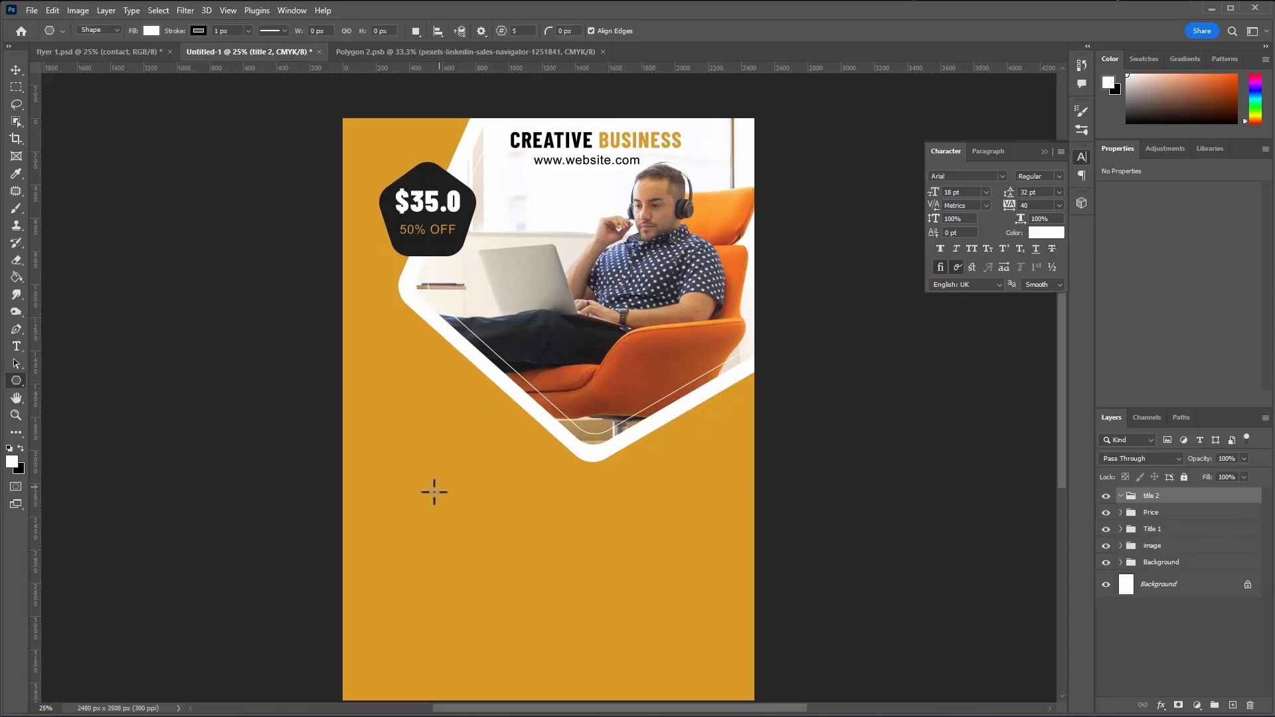
left_click_drag(394, 439, 603, 680)
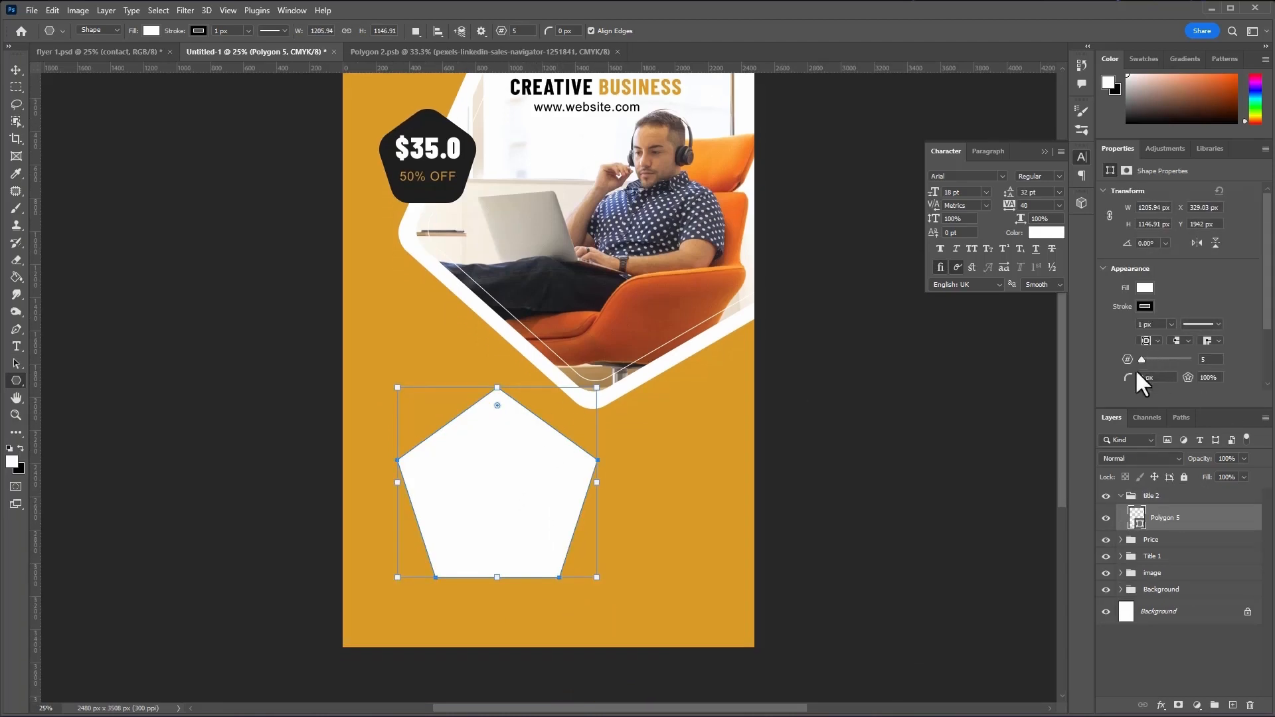
left_click_drag(1136, 373, 1162, 393)
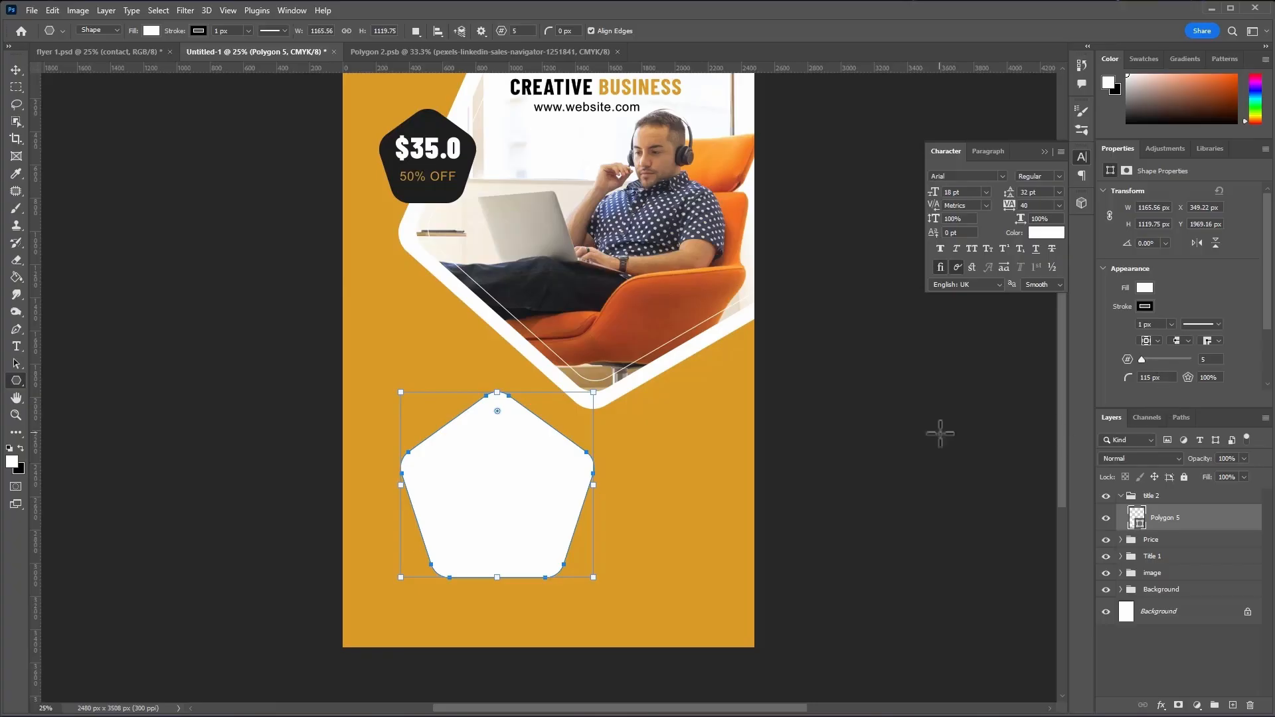
- Move the white pentagon partly off the flyer's left edge, rotate it about 4.6° and scale it to about 114%
left_click(15, 69)
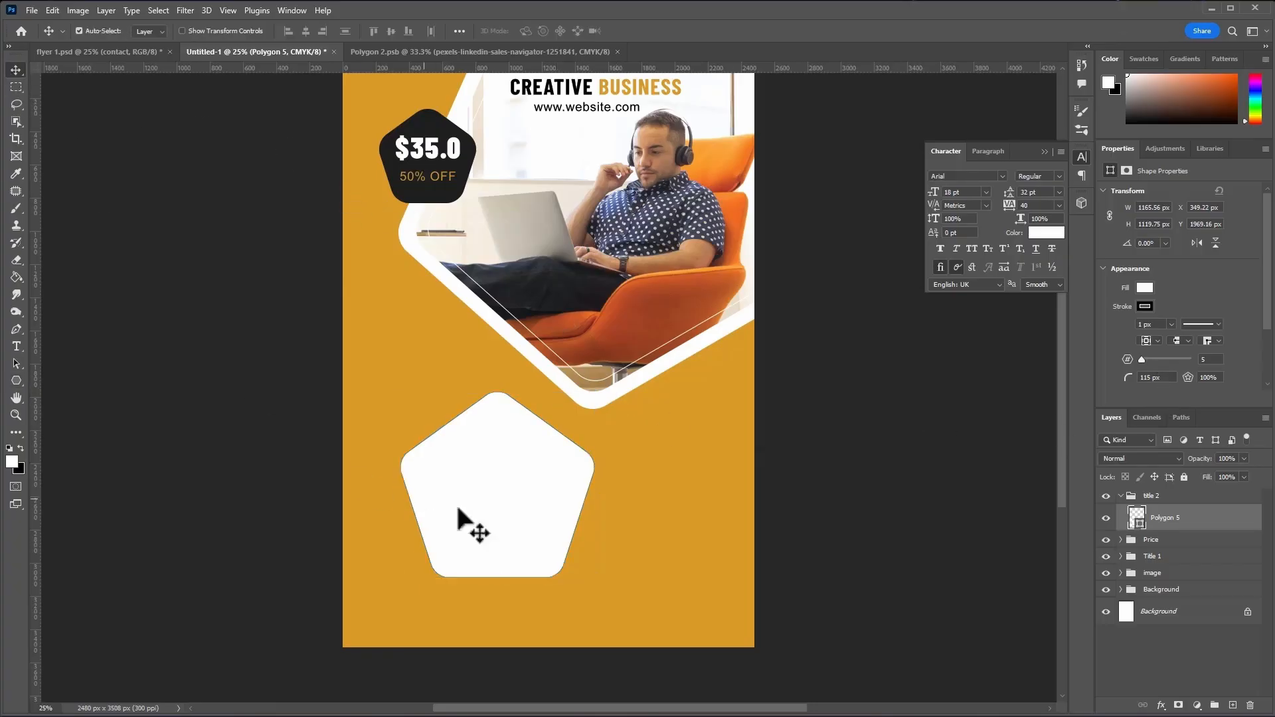
left_click_drag(490, 503, 414, 407)
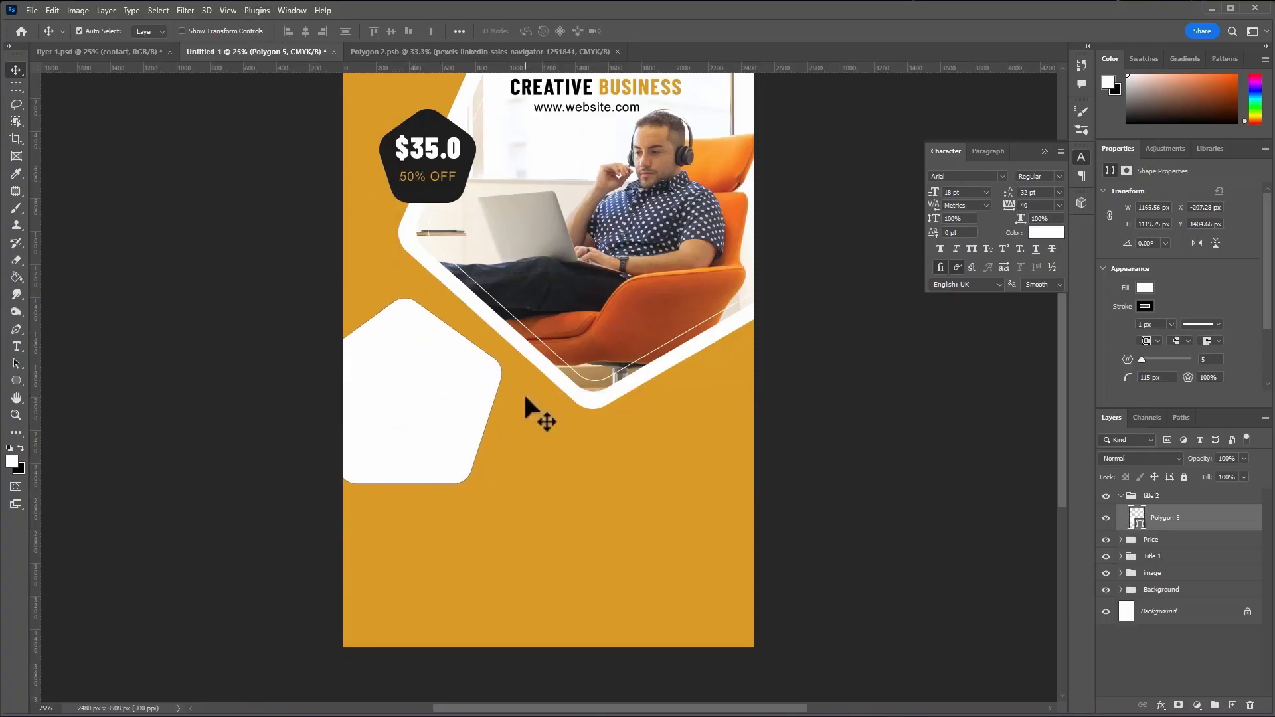
left_click(219, 31)
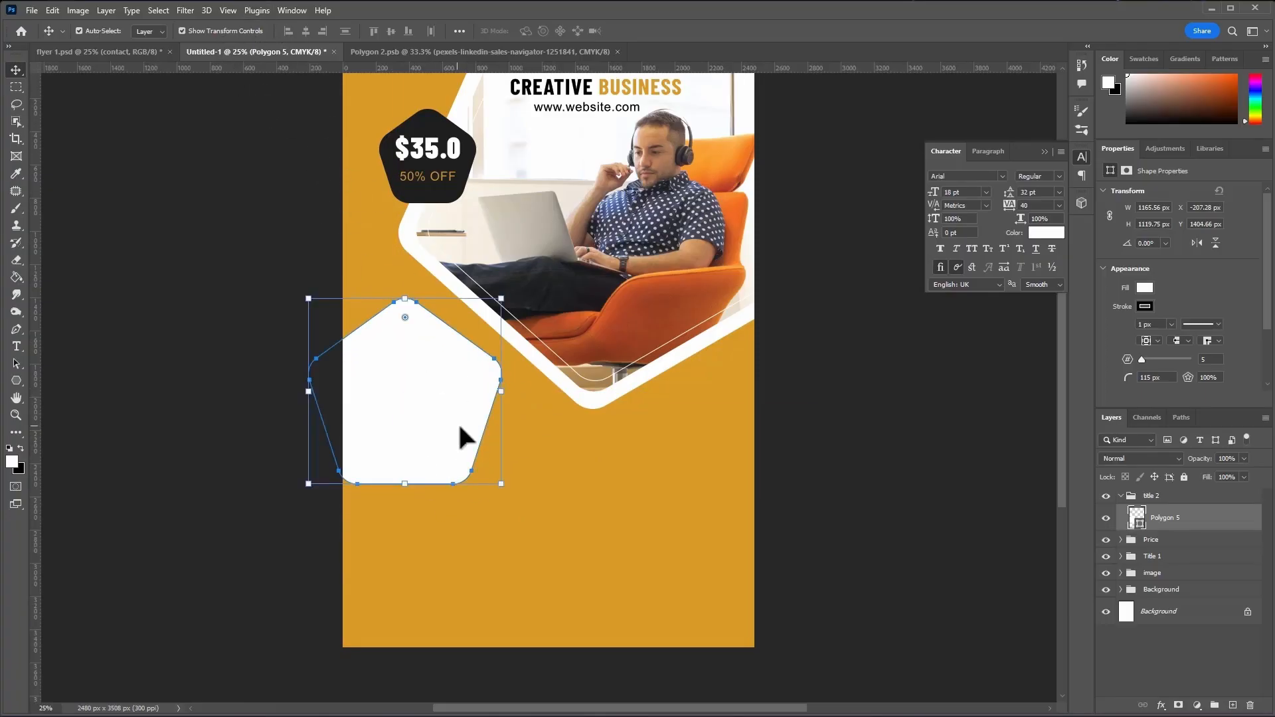
left_click_drag(515, 387, 515, 392)
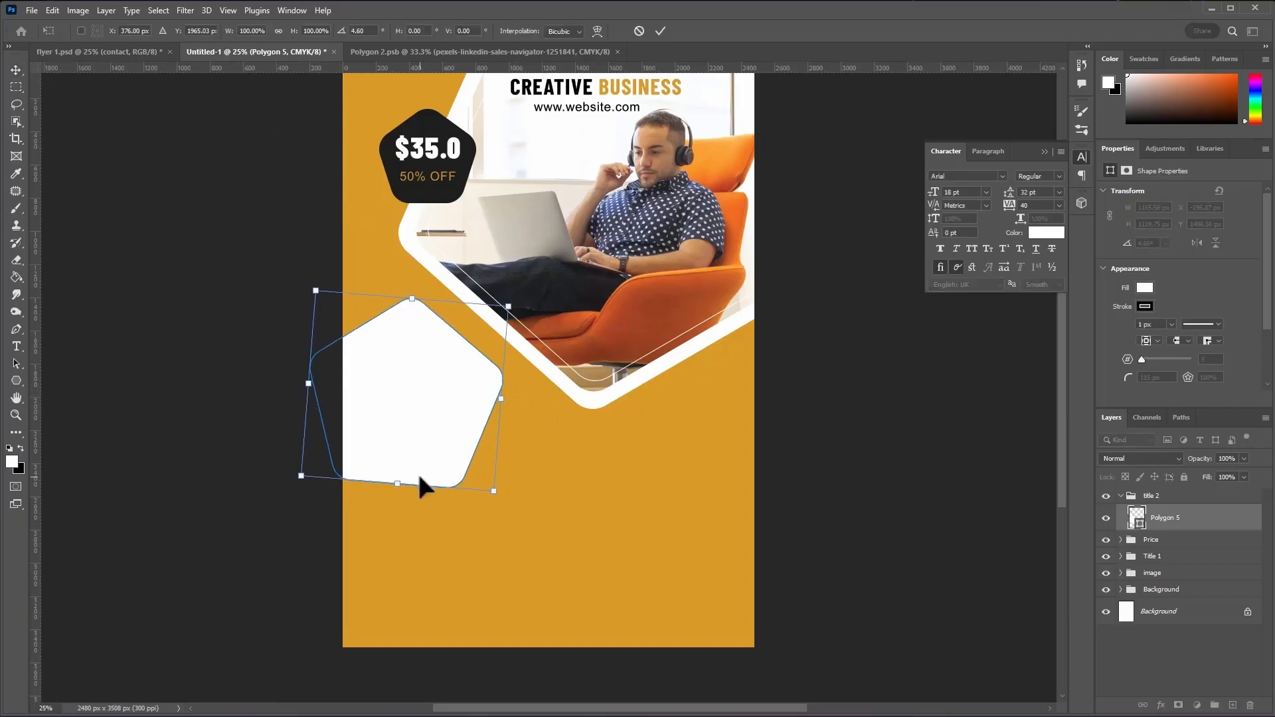
left_click_drag(401, 485, 407, 516)
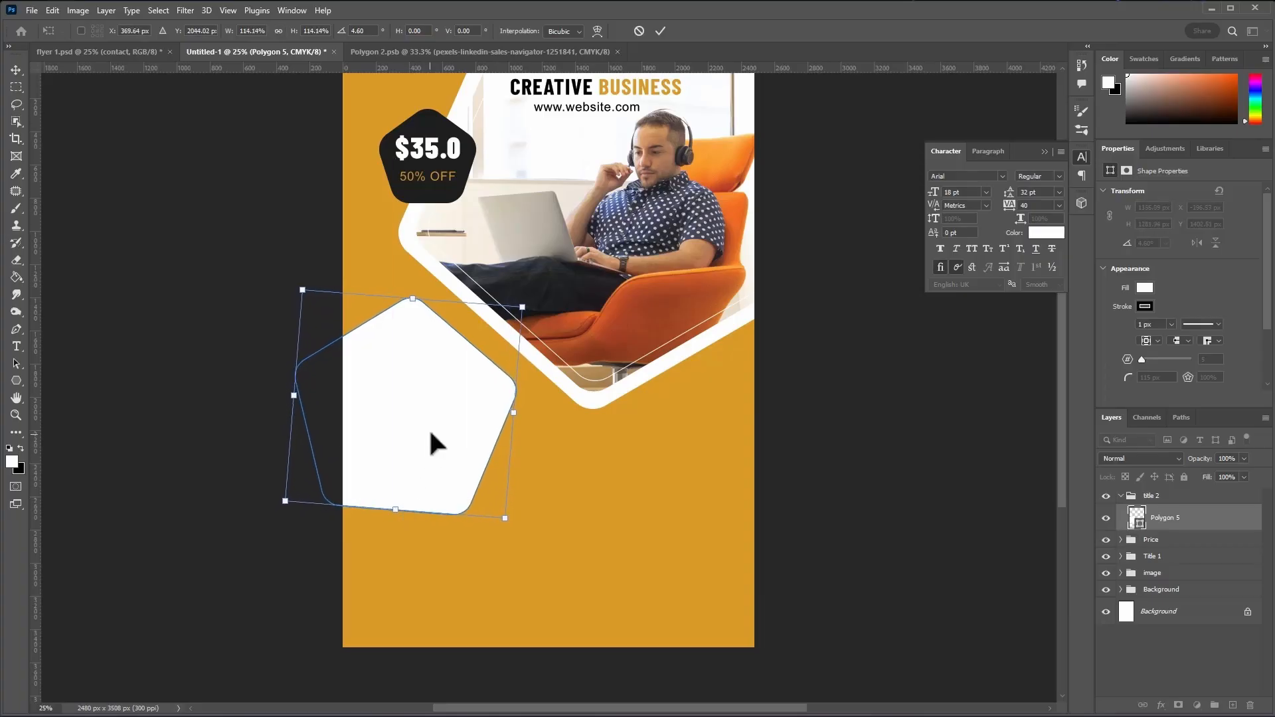
left_click_drag(432, 441, 429, 427)
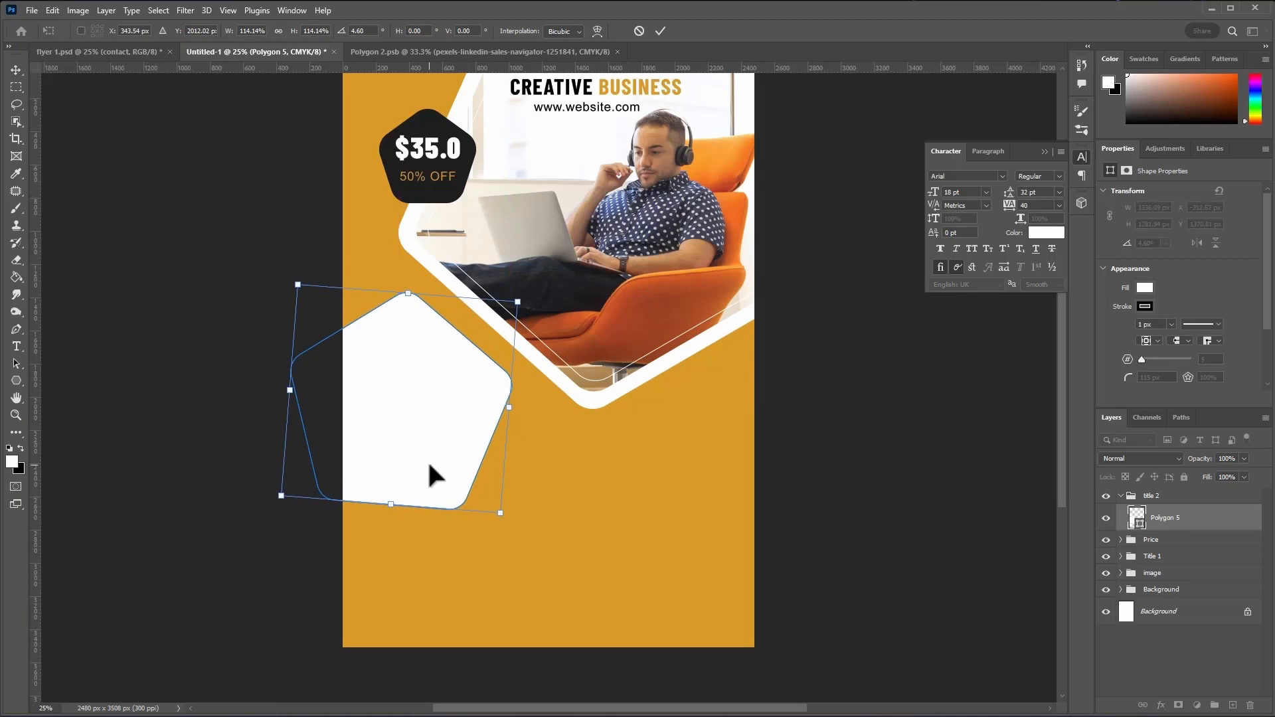
key("Return")
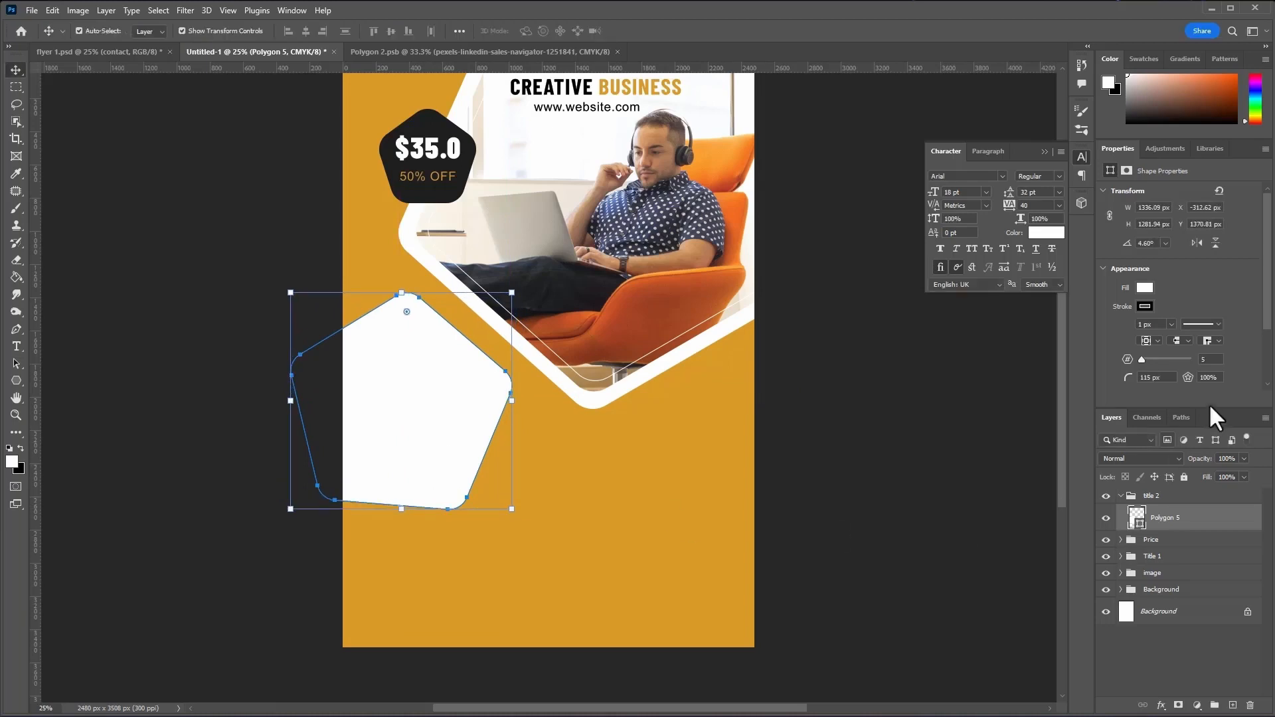
- Remove the large pentagon's stroke and fill it with dark grey 1e1e1e sampled from the price badge
left_click(1144, 306)
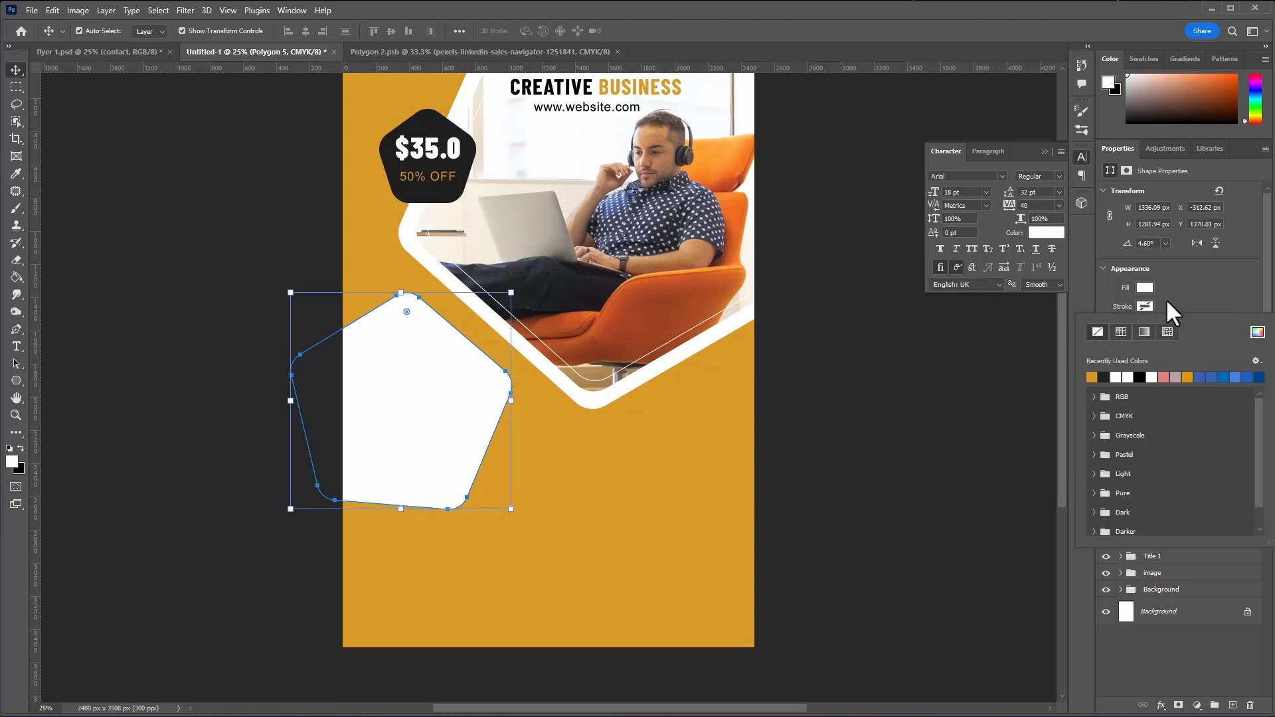
left_click(1144, 288)
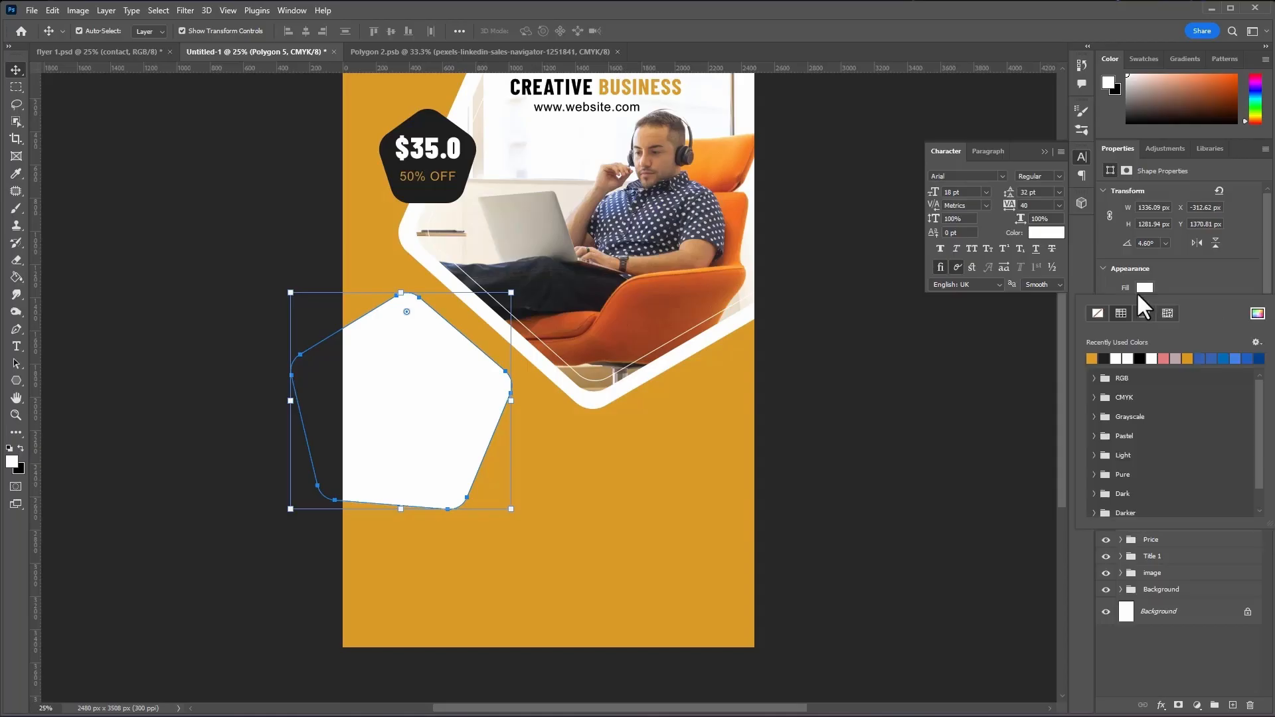
left_click(1257, 313)
left_click(416, 185)
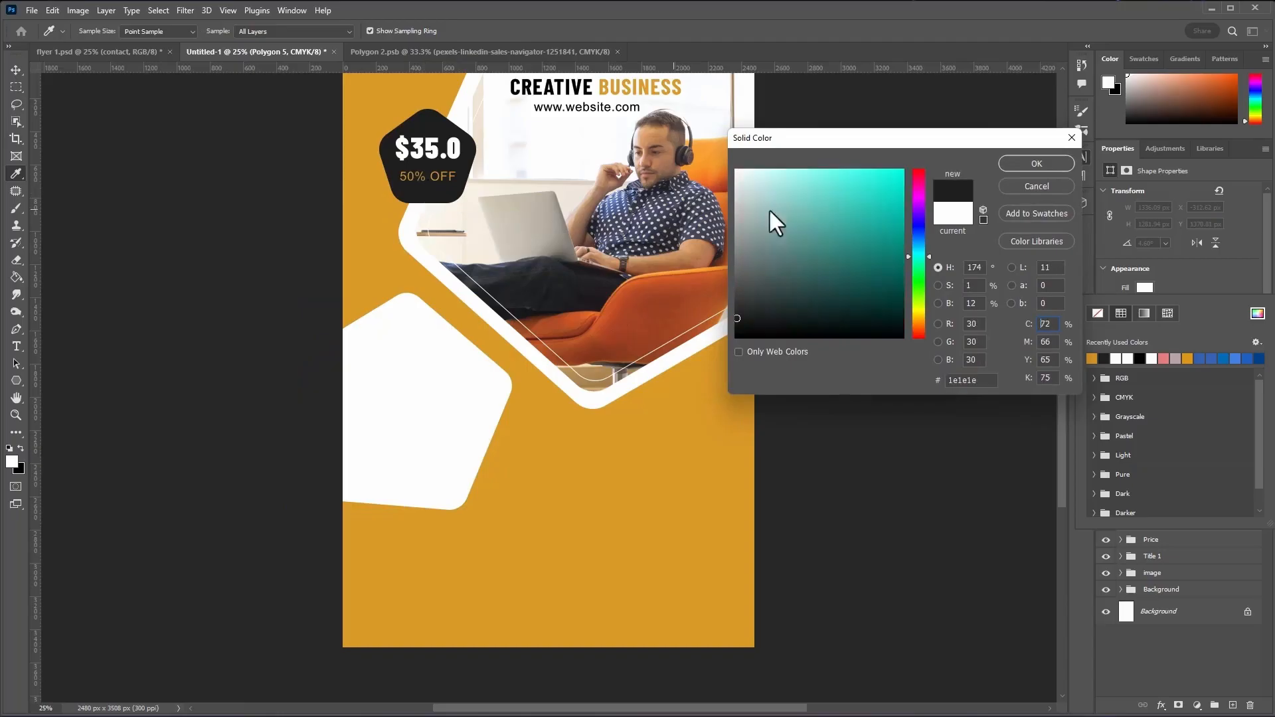
left_click(1054, 165)
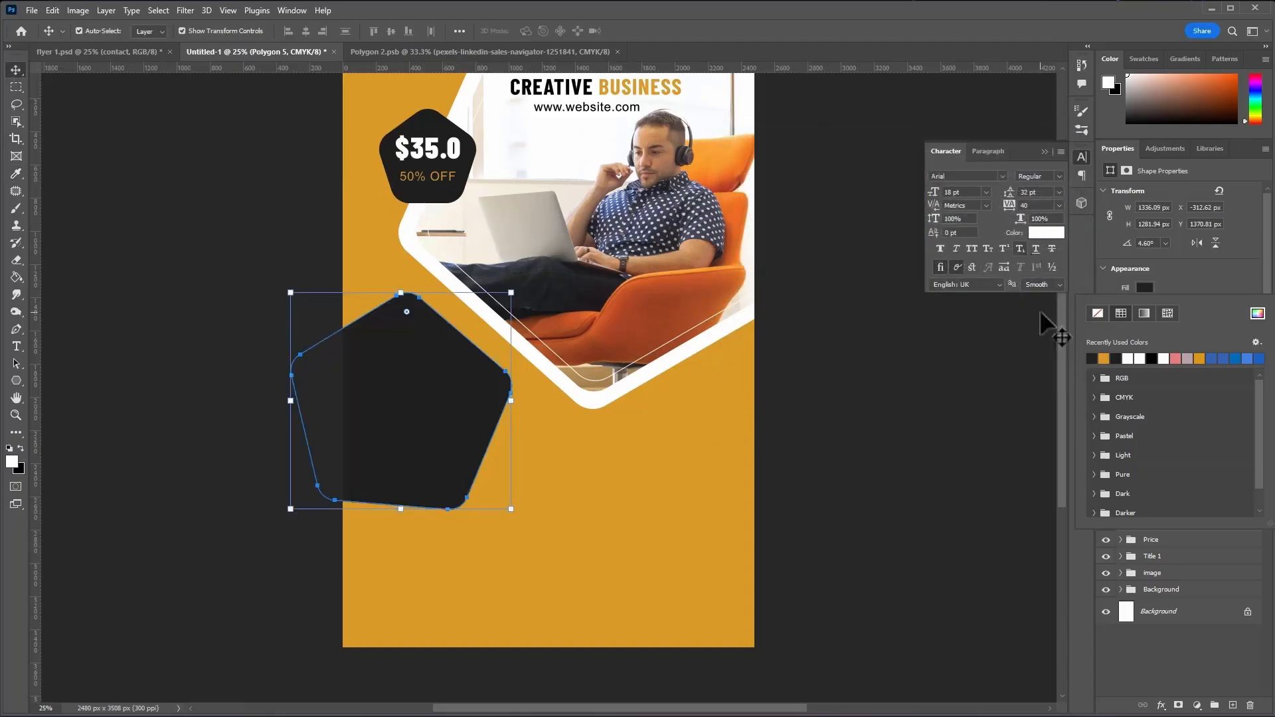
left_click(1207, 286)
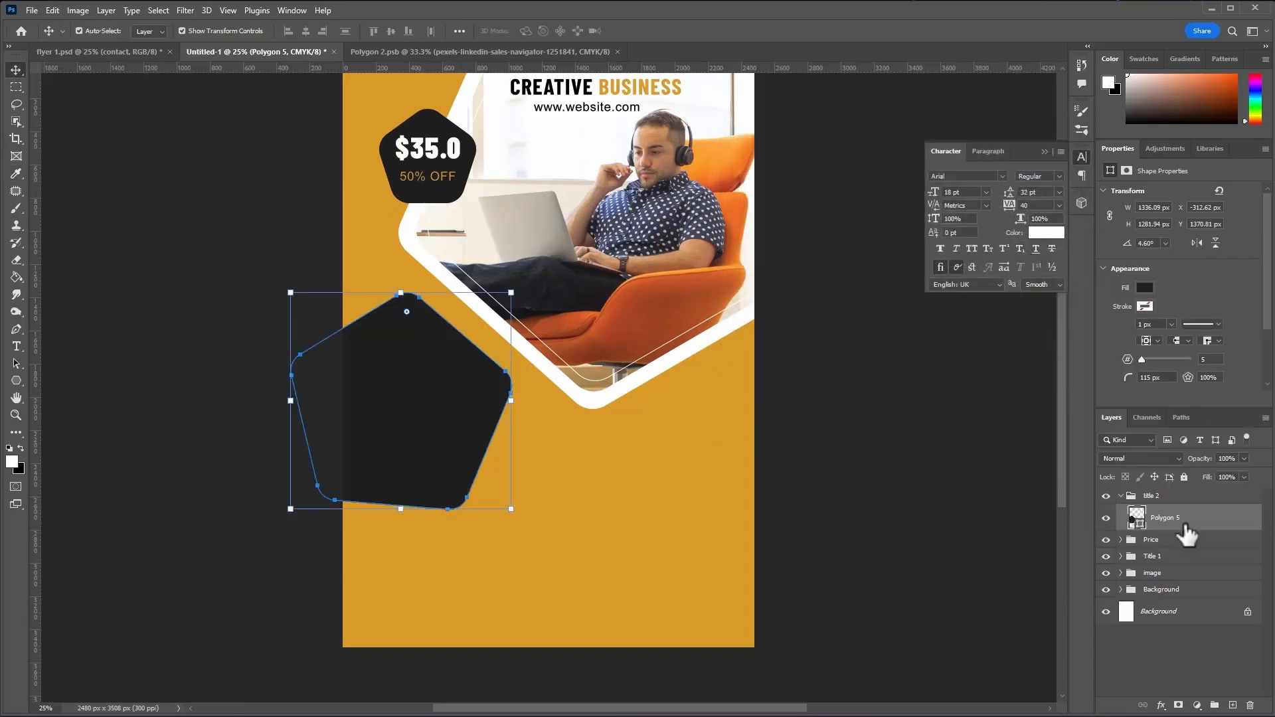
double_click(1136, 519)
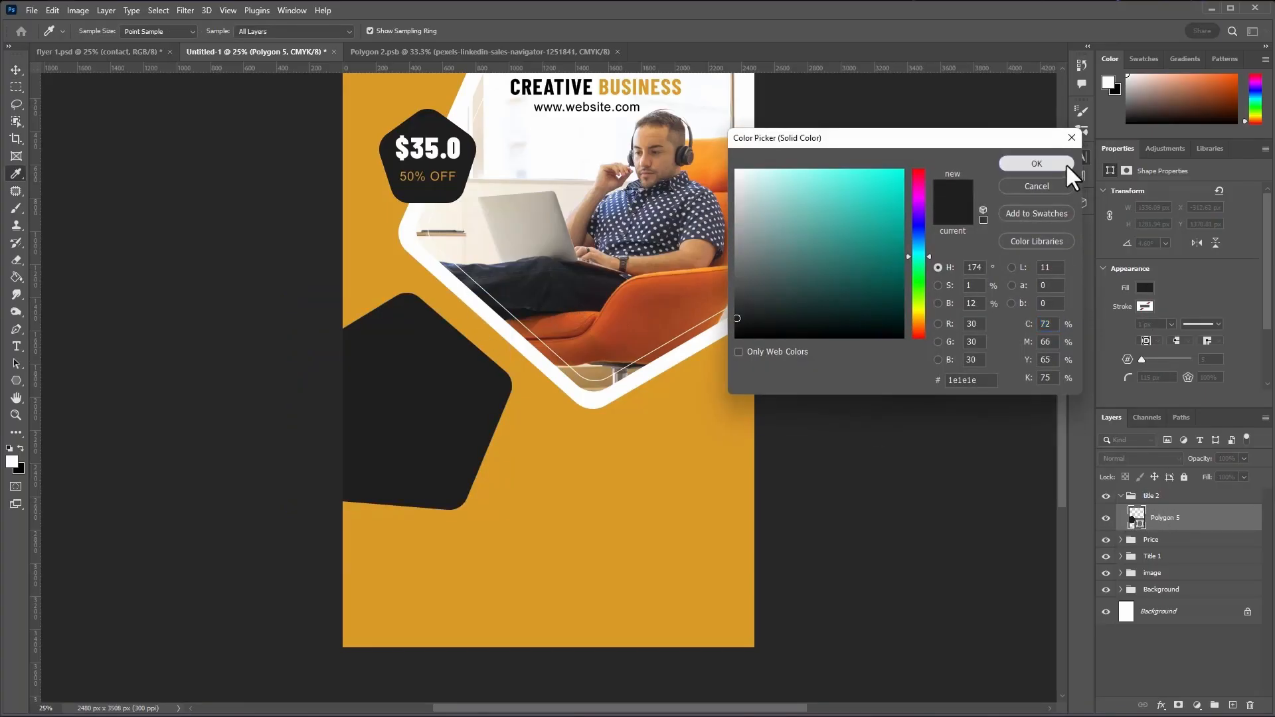
left_click(1066, 164)
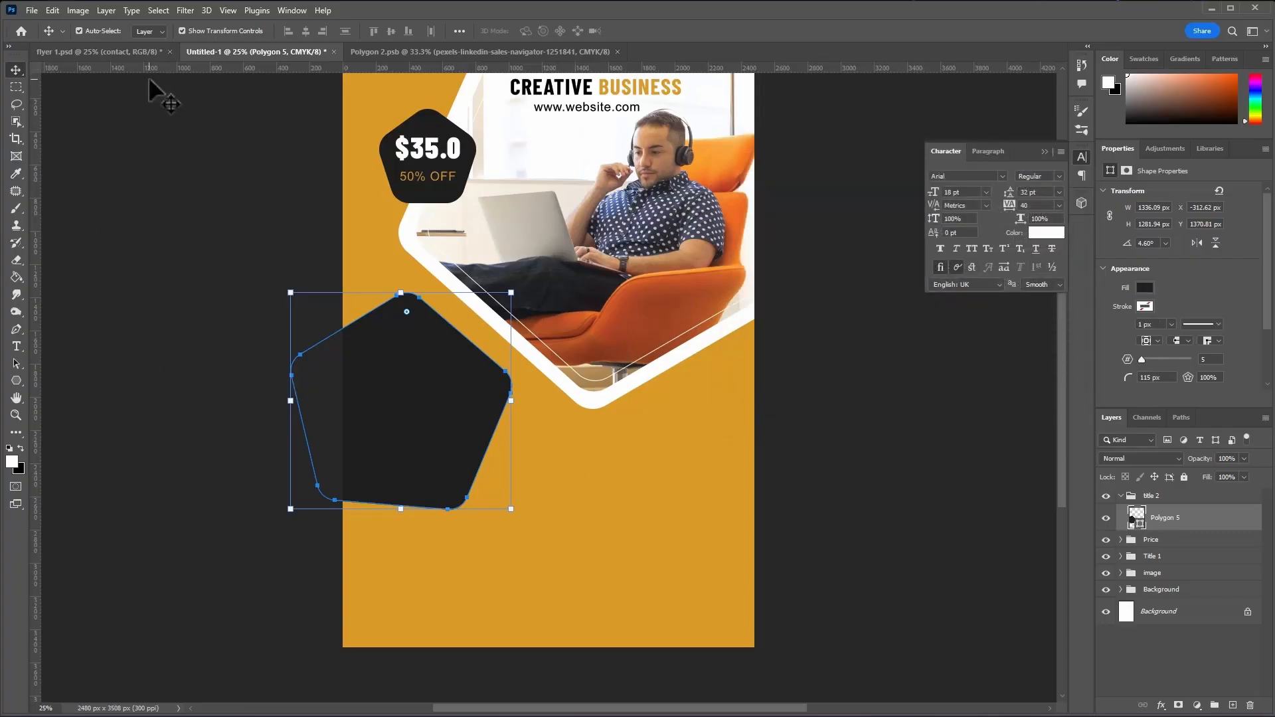
left_click(200, 30)
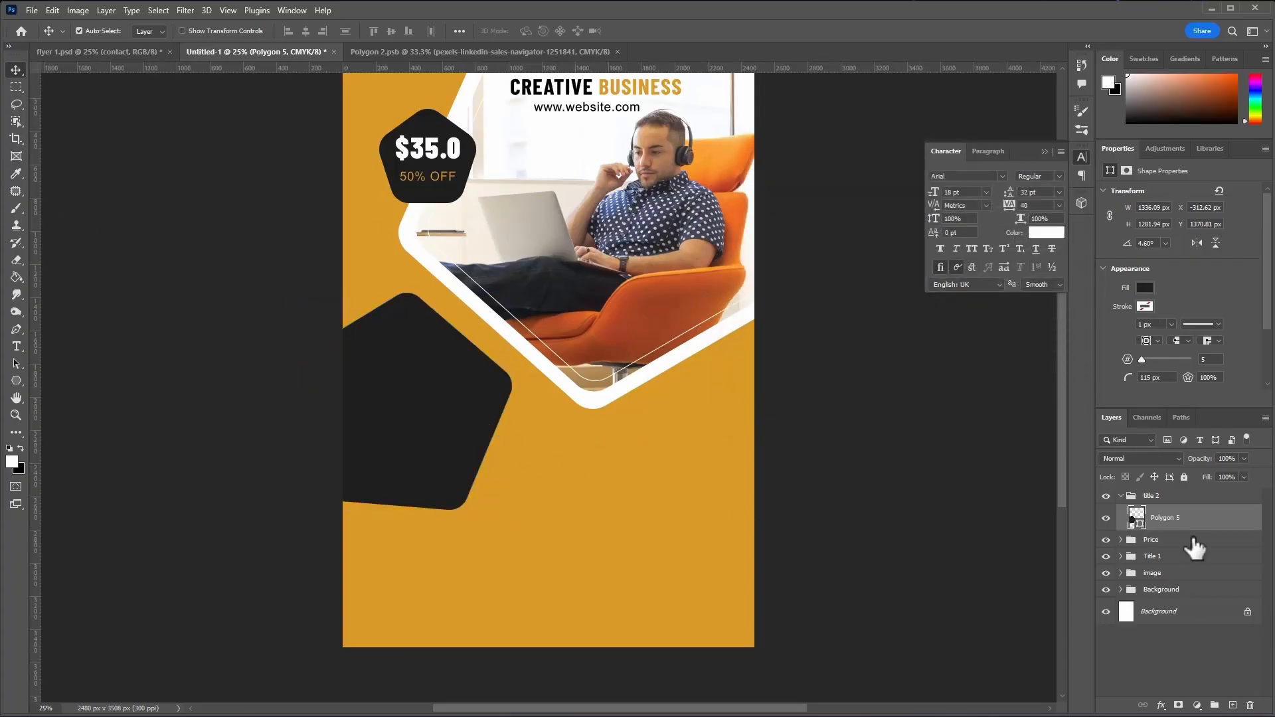
- Duplicate the large dark pentagon's layer and recolour the copy off-white f3f3f3
left_click_drag(1224, 527, 1233, 704)
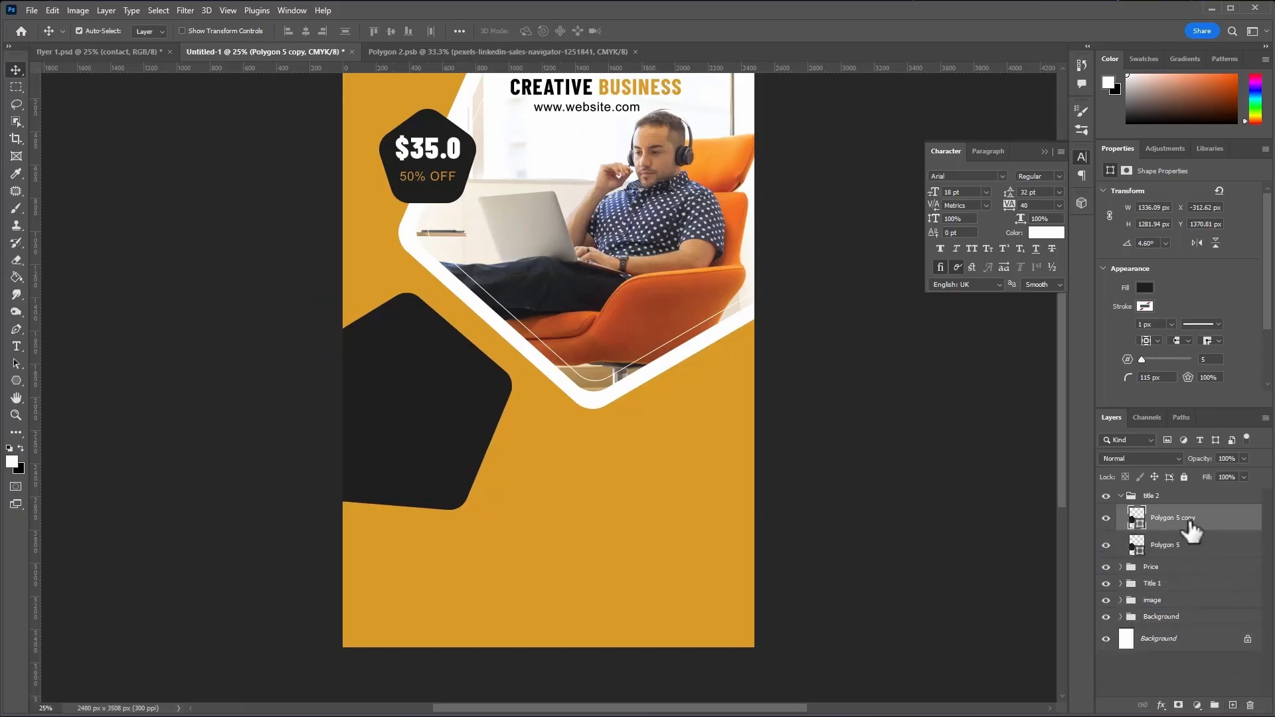
double_click(1134, 519)
left_click_drag(780, 211, 718, 179)
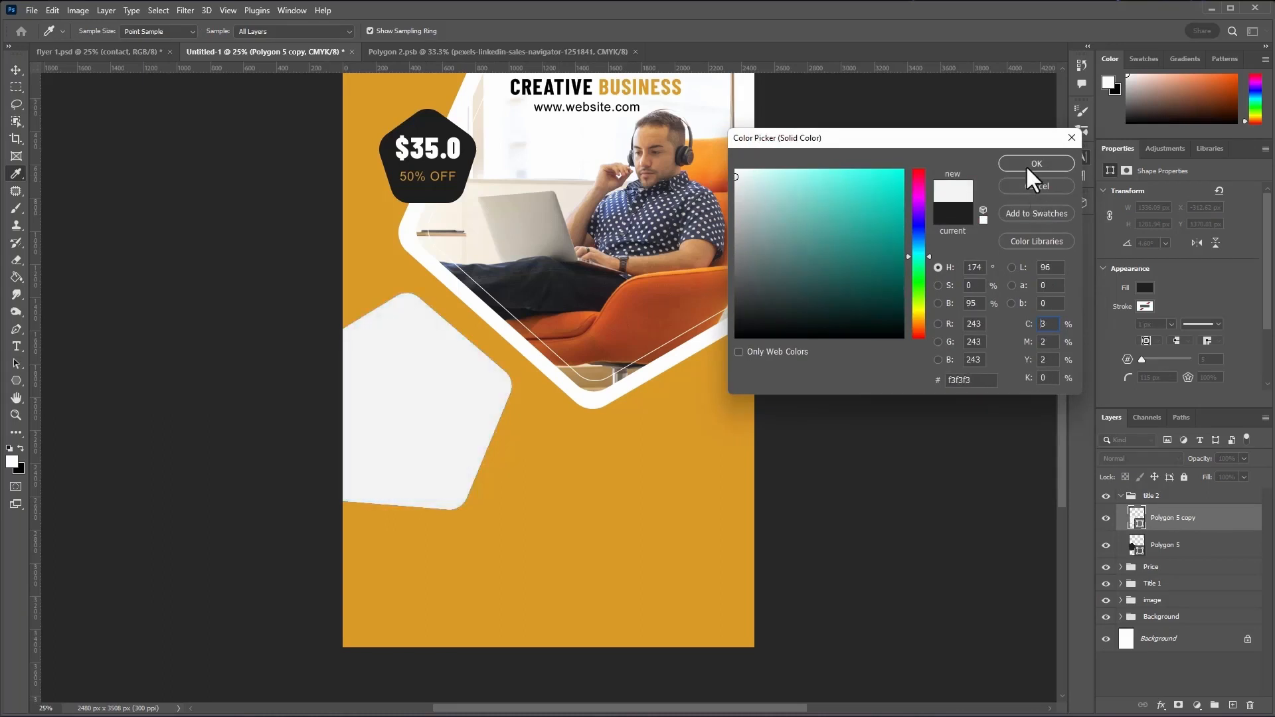
left_click(1029, 166)
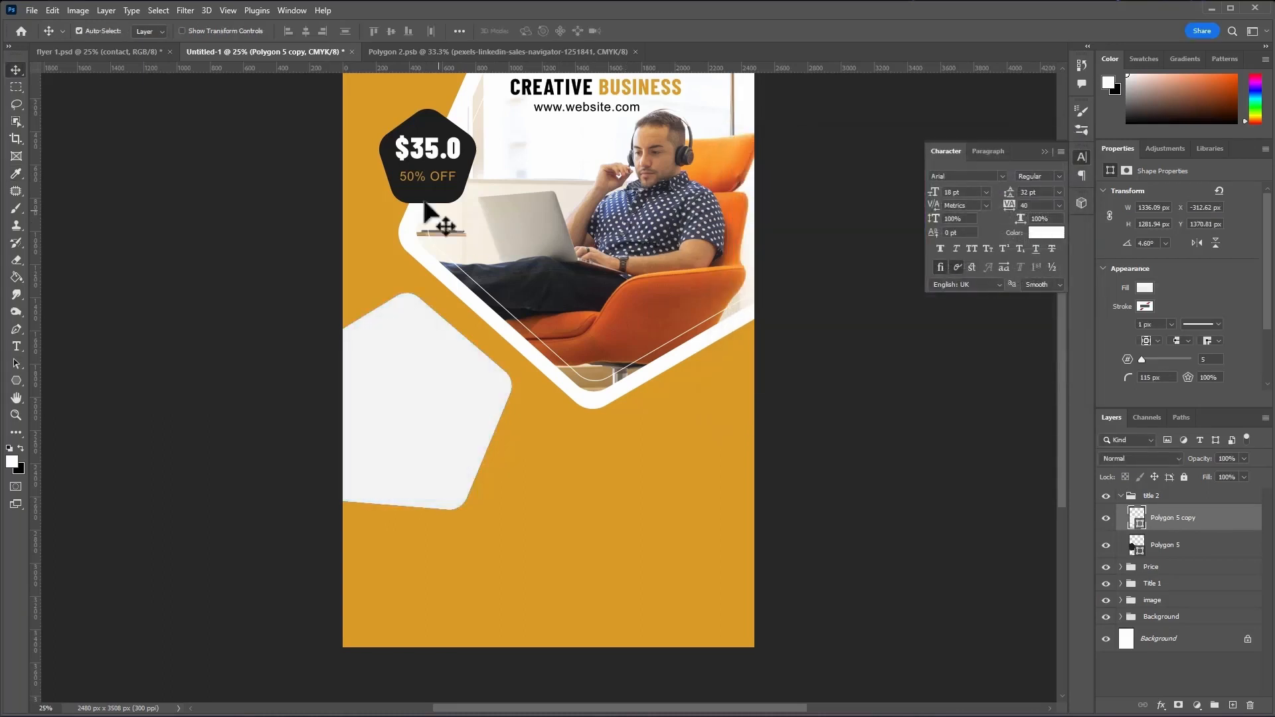
- Rotate the off-white pentagon copy about -12.3° and bring the dark pentagon's layer in front of it
left_click(210, 31)
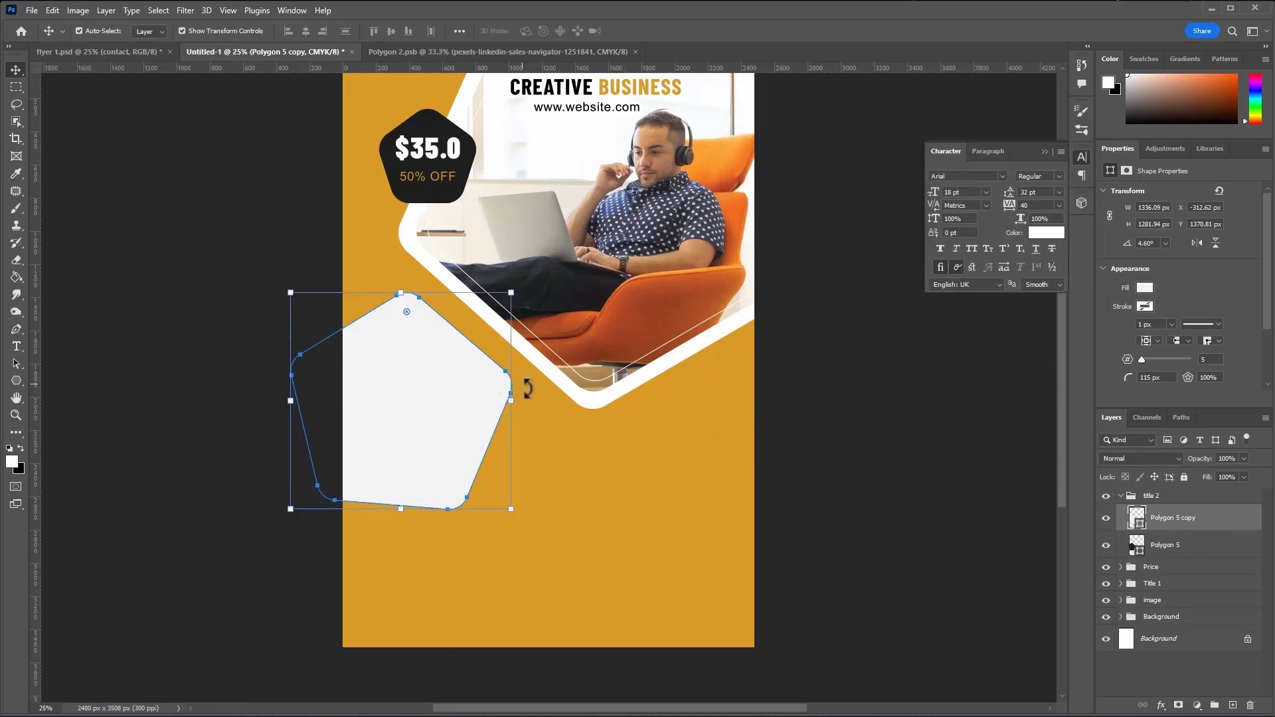
left_click_drag(523, 386, 514, 362)
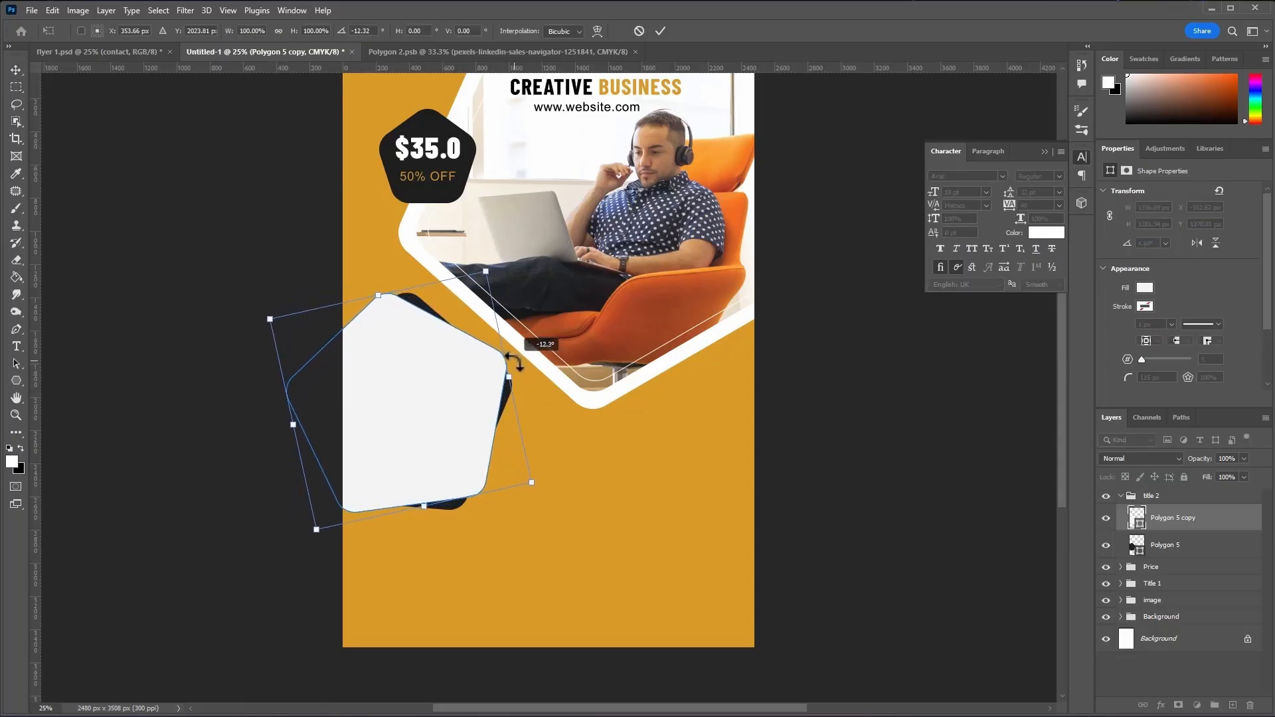
left_click(661, 31)
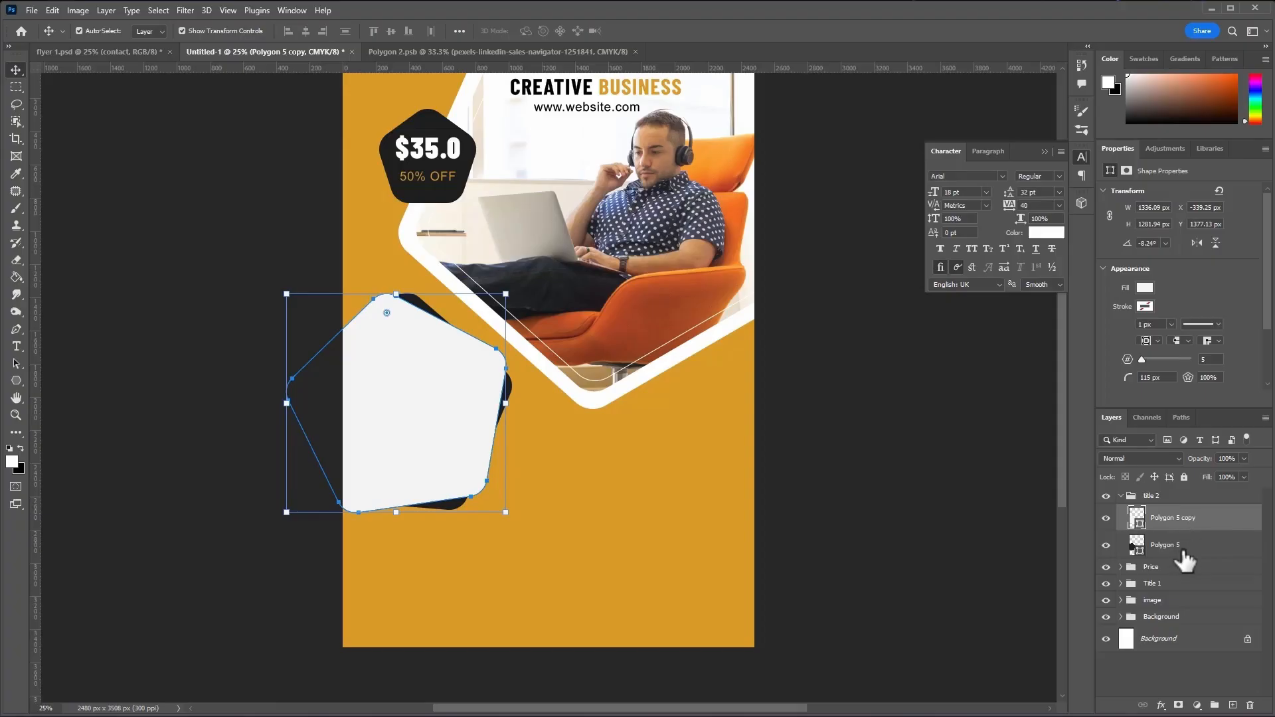
mouse_move(1192, 552)
left_mouse_down()
mouse_move(1195, 510)
mouse_move(1192, 538)
left_mouse_up()
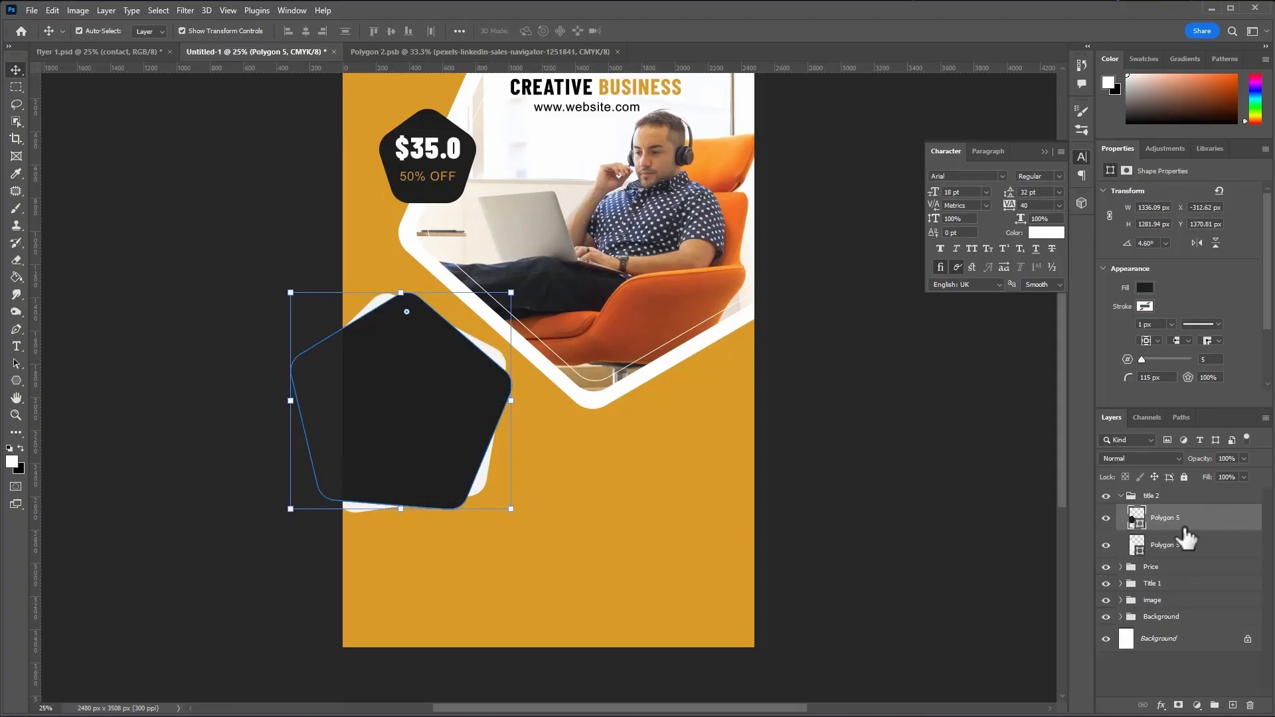
- Turn the pentagon copy into an outline with no fill and a thicker off-white f3f3f3 stroke
left_click(1185, 558)
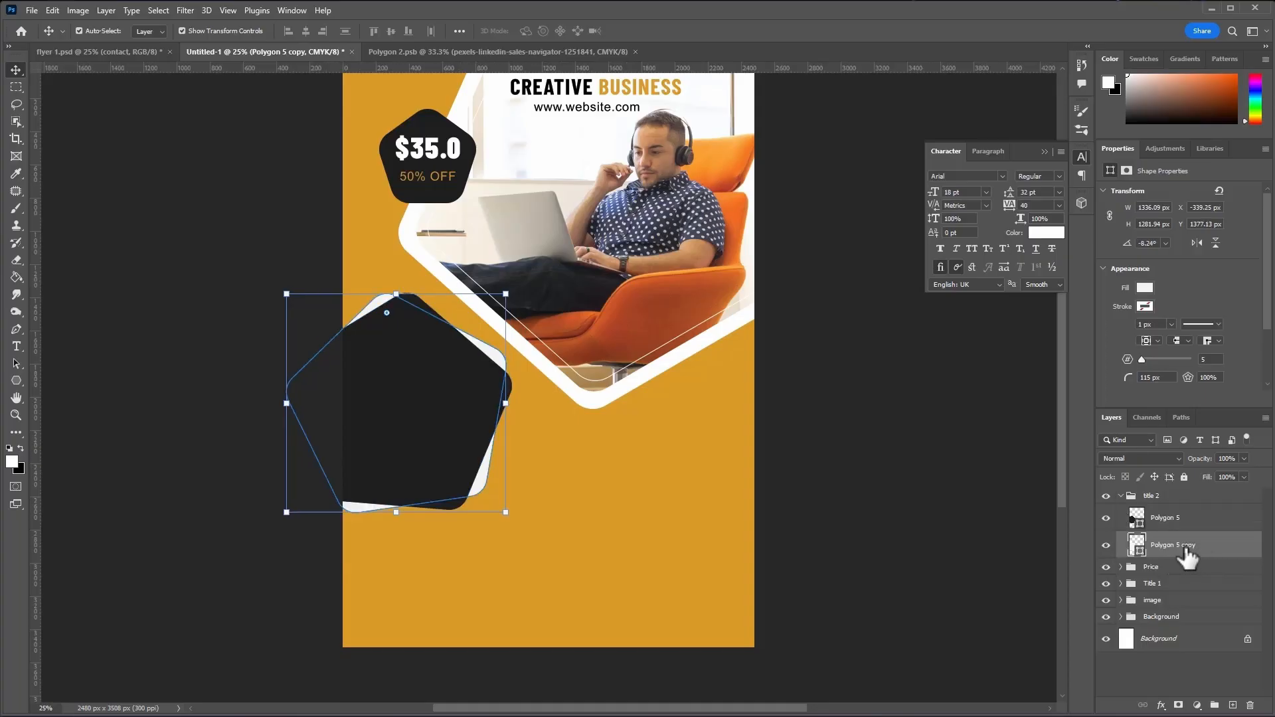
left_click(1142, 307)
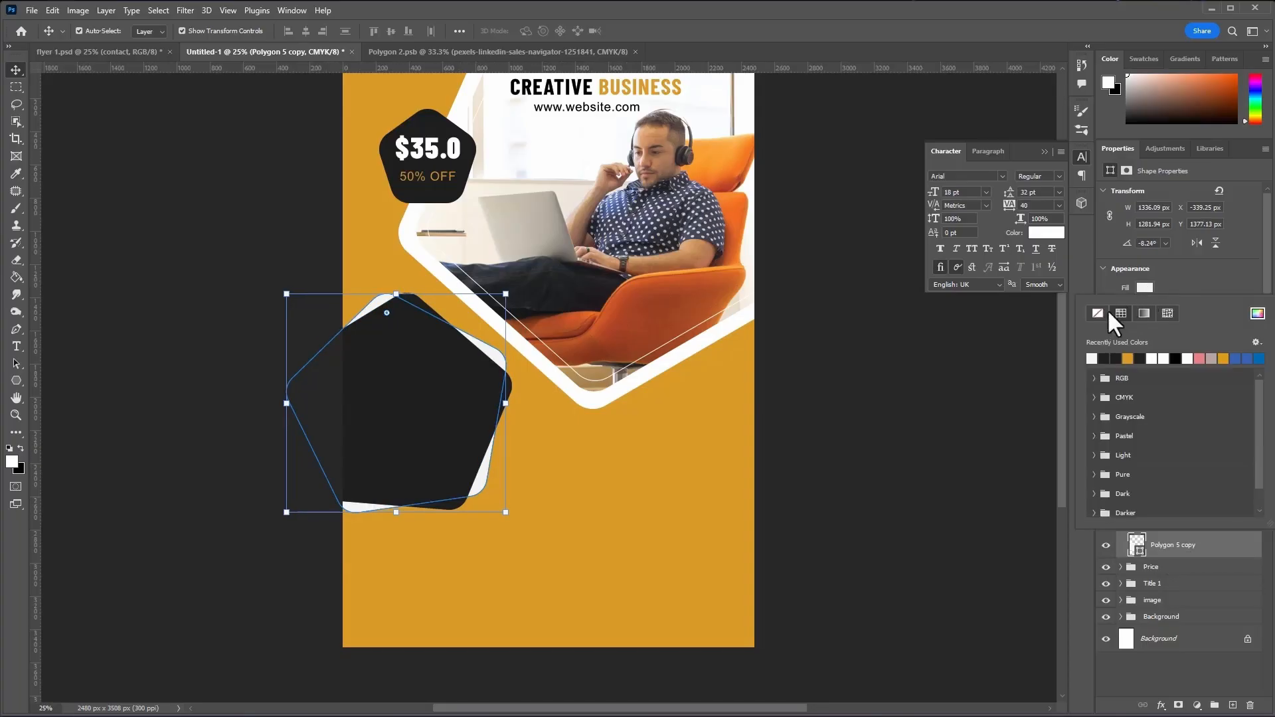
left_click(1098, 313)
left_click(1194, 282)
left_click(1143, 306)
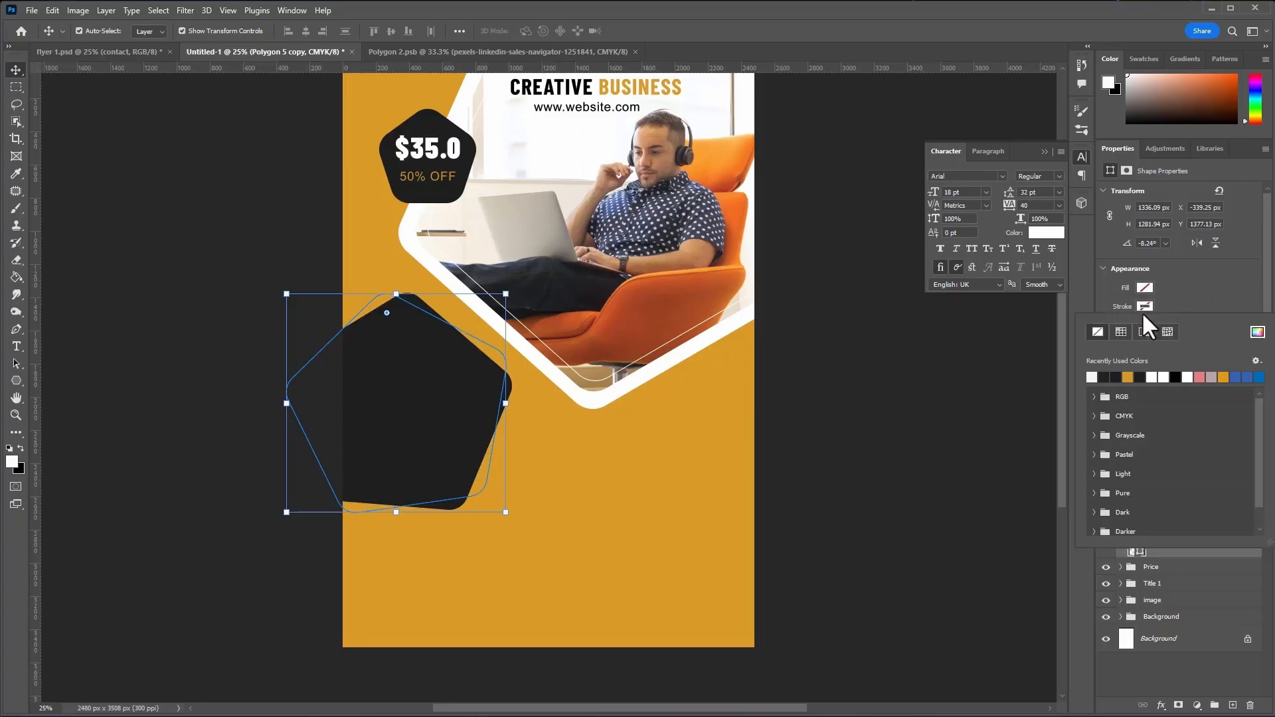
left_click(1092, 376)
left_click(1219, 285)
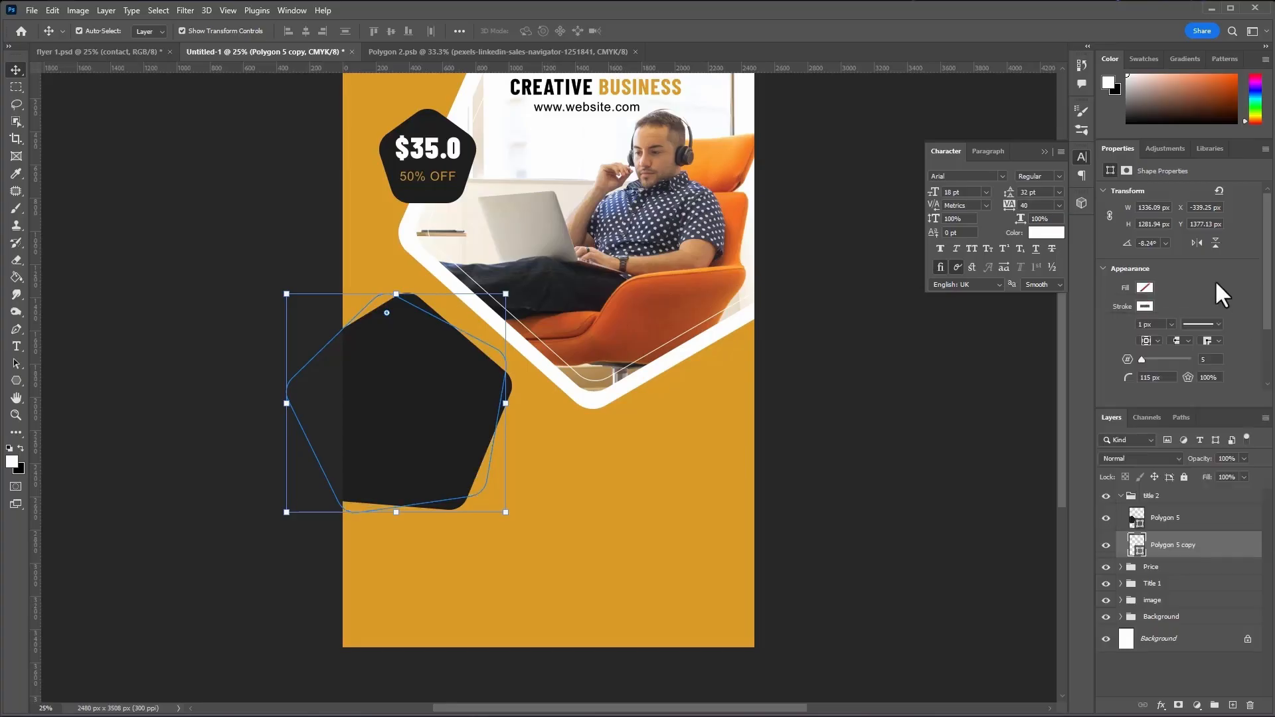
left_click(1171, 324)
left_click(1172, 521)
left_click(1173, 521)
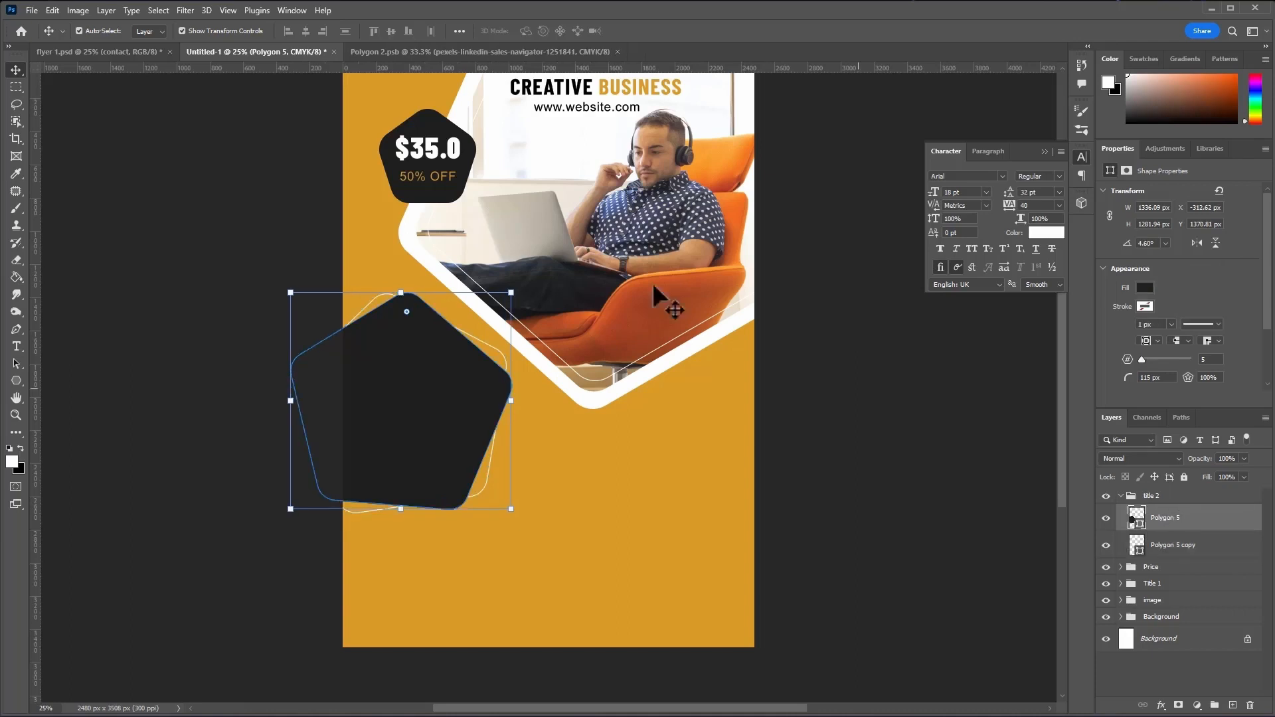
left_click(227, 33)
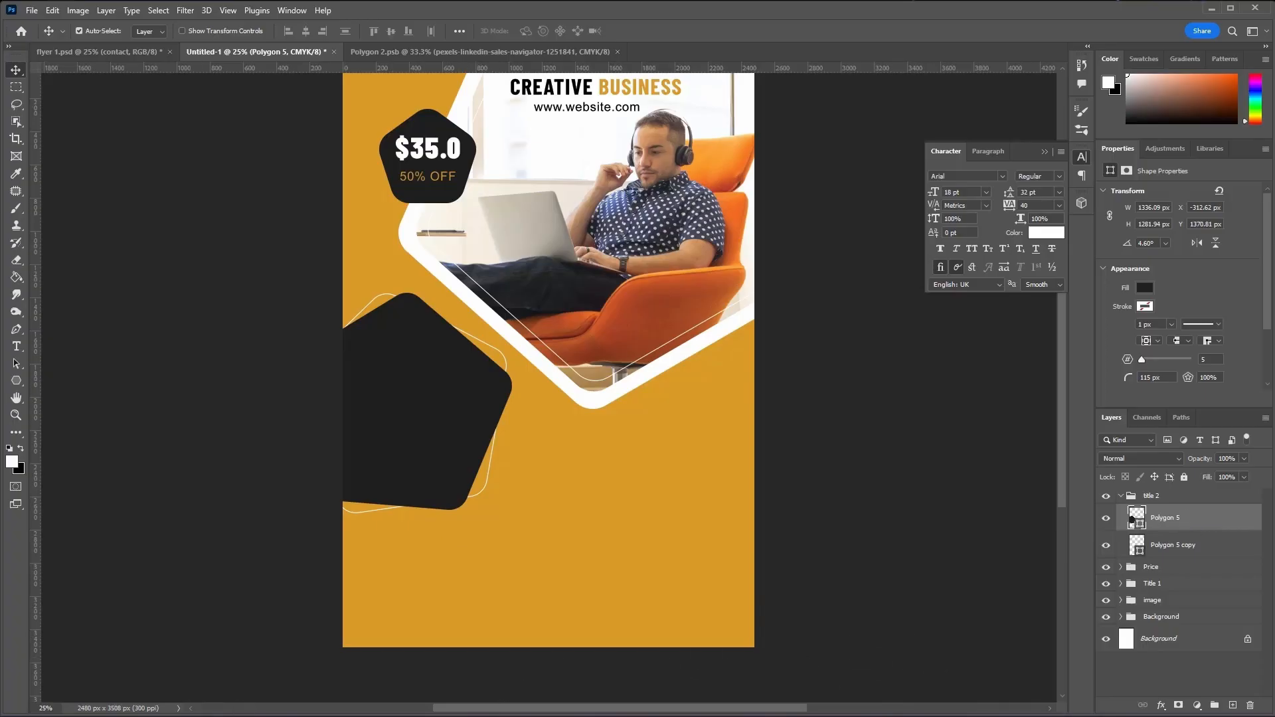
- Place the LOGO image from the flyer folder onto the upper part of the large dark pentagon
key("alt+Tab")
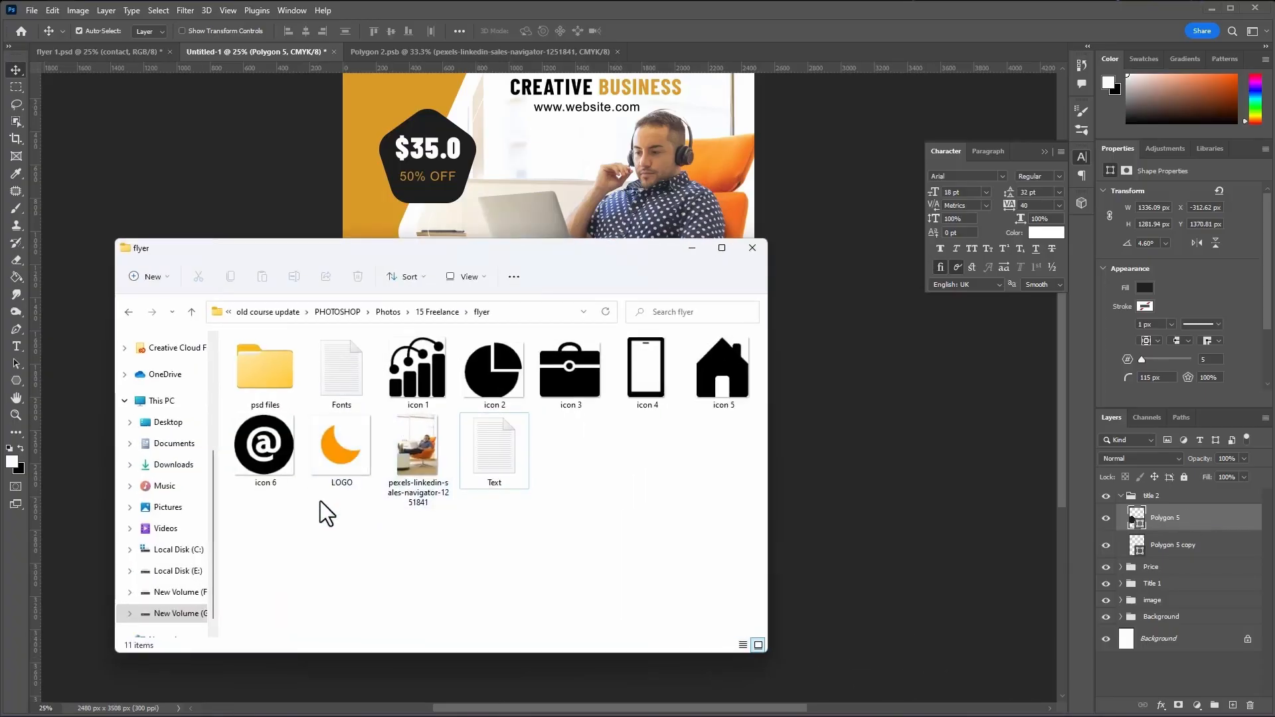
left_click(334, 445)
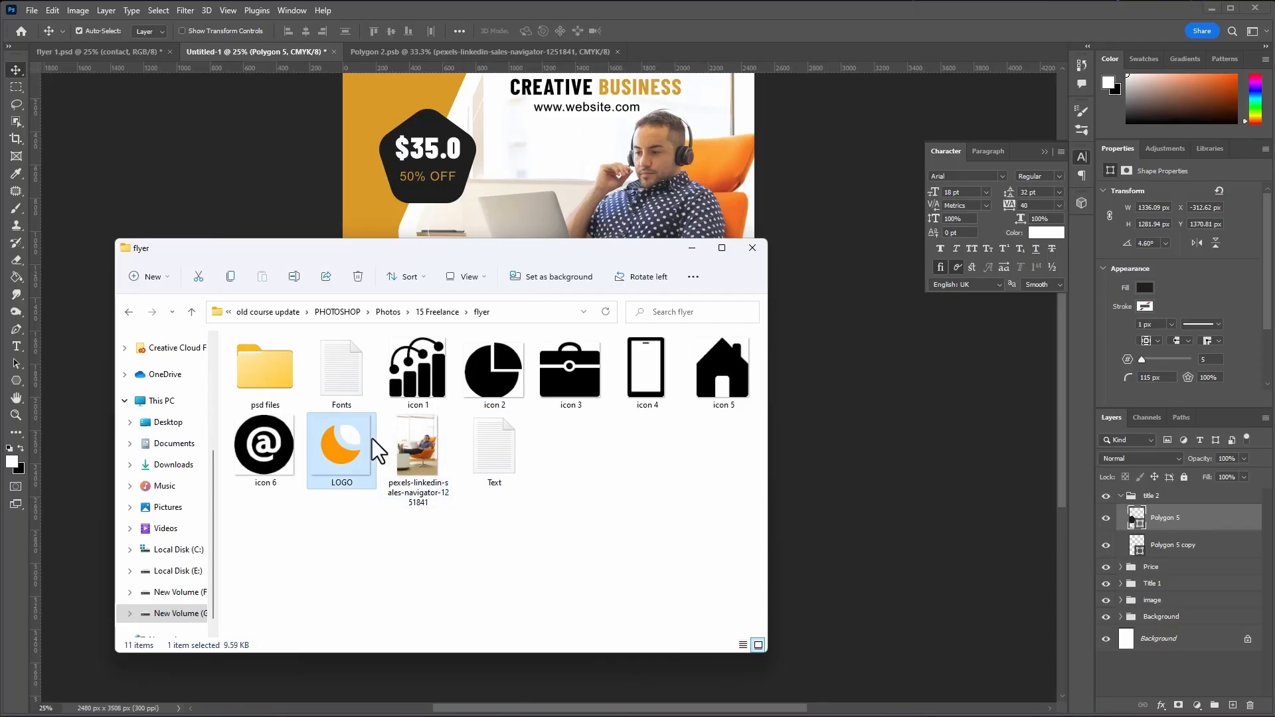
left_click_drag(372, 438, 408, 359)
key("Return")
- Copy "Grow your" from the Text file in Notepad and paste it as a new text line below the logo on the dark pentagon
key("alt+Tab")
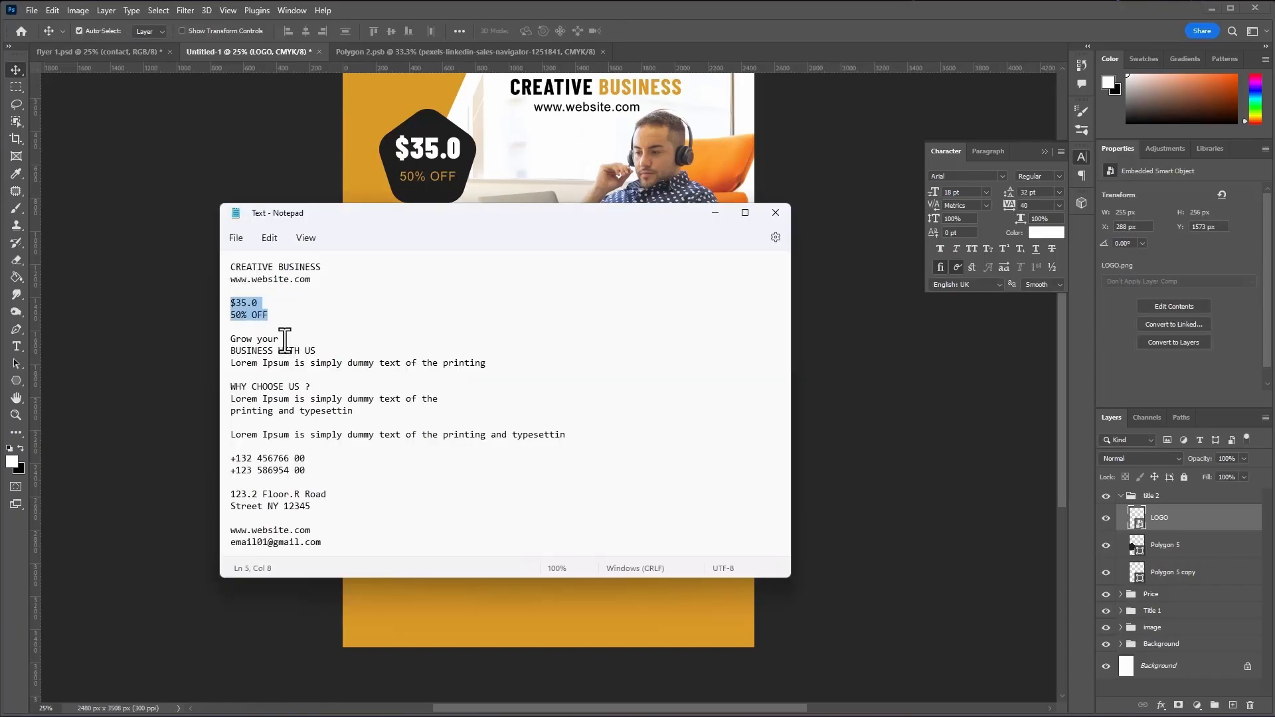
left_click(285, 340)
triple_click(224, 340)
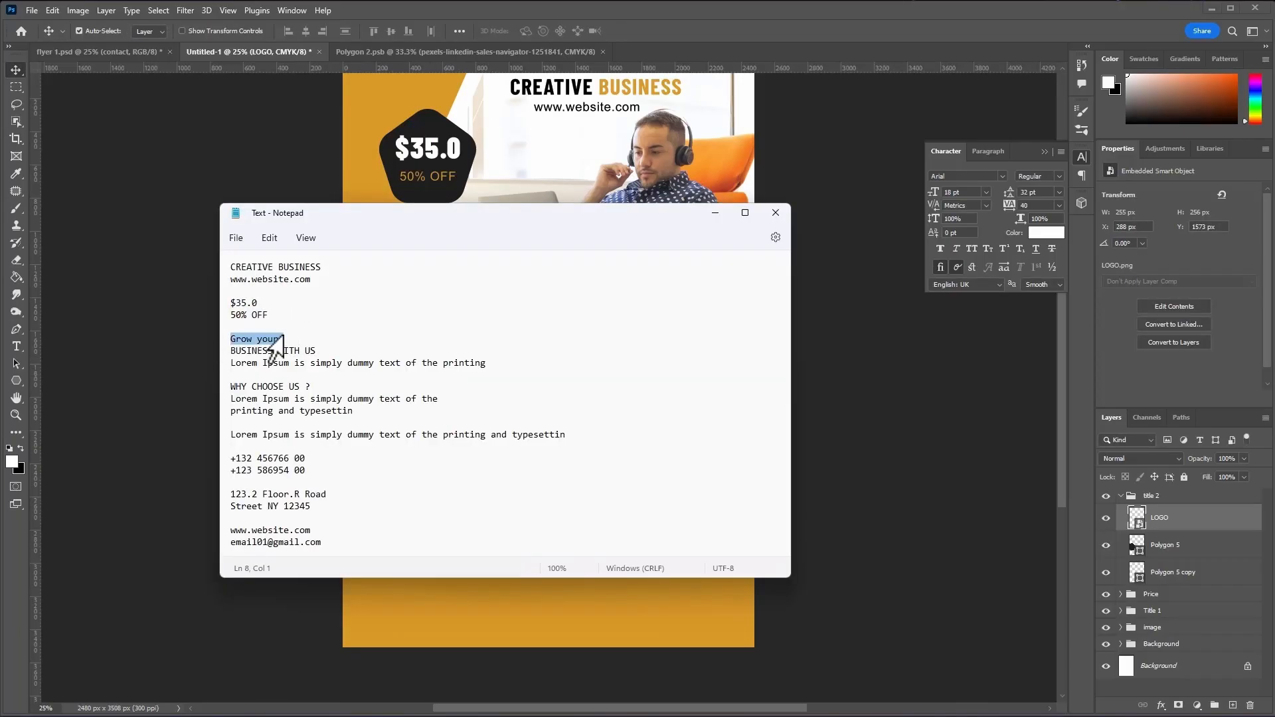
right_click(263, 339)
left_click(308, 407)
left_click(719, 49)
left_click(18, 344)
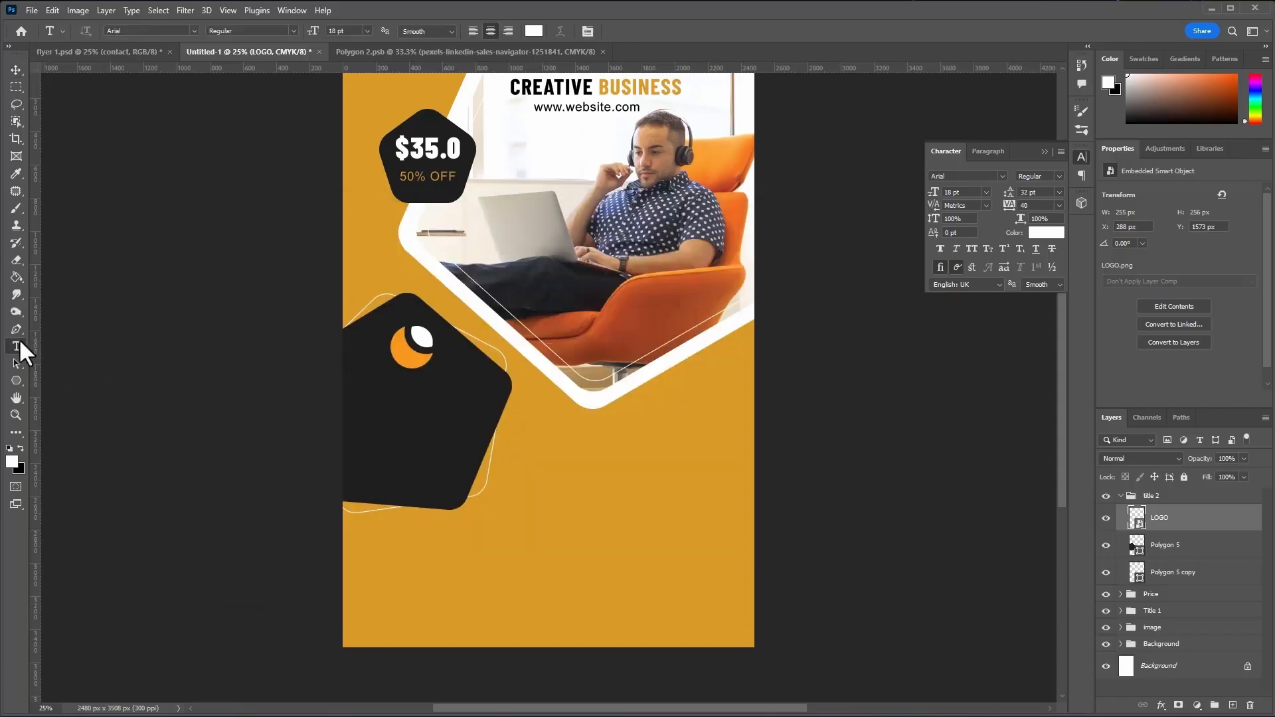
left_click(408, 406)
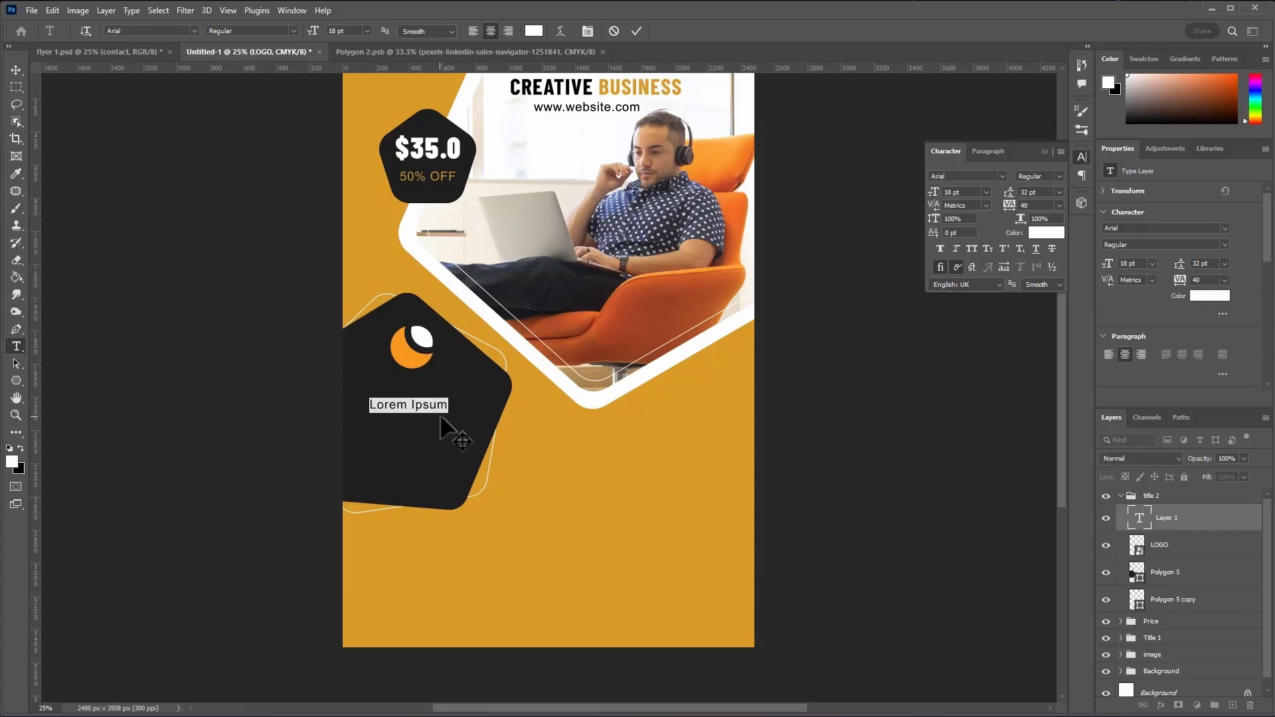
key("ctrl+v")
left_click_drag(429, 426, 468, 384)
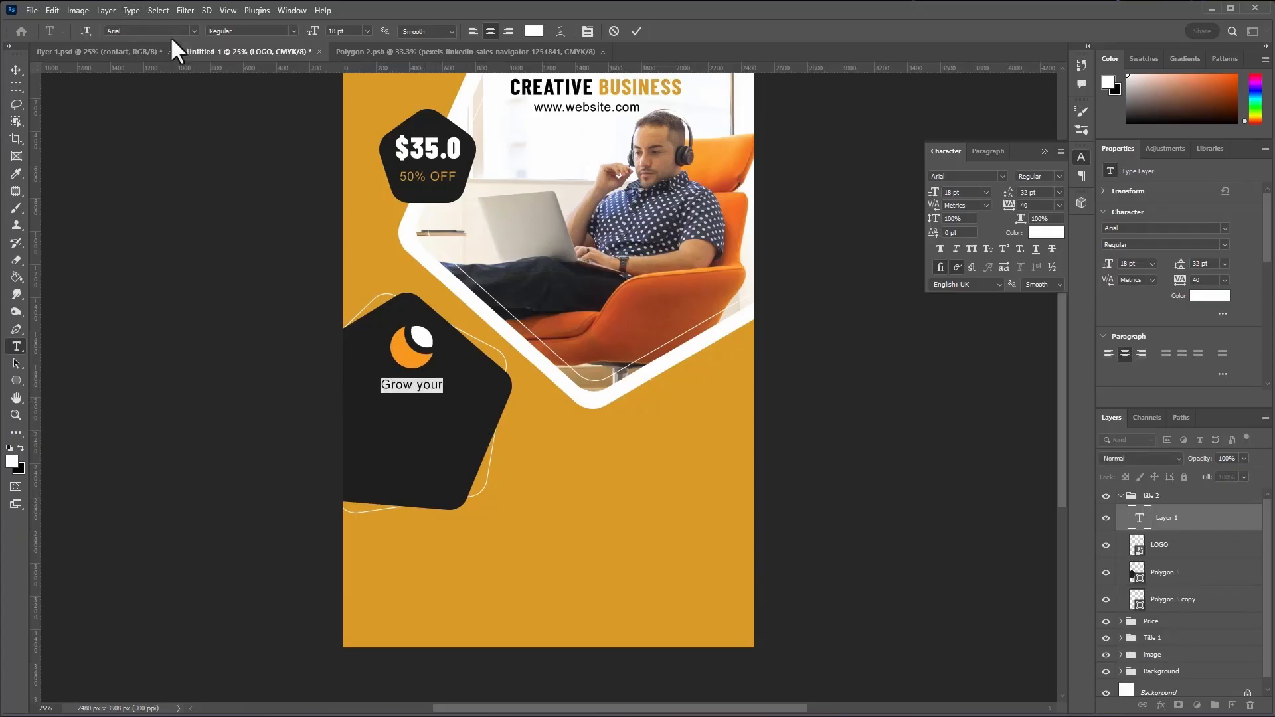
- Format the "Grow your" line in Style Script at 27 pt and commit the text
left_click(195, 30)
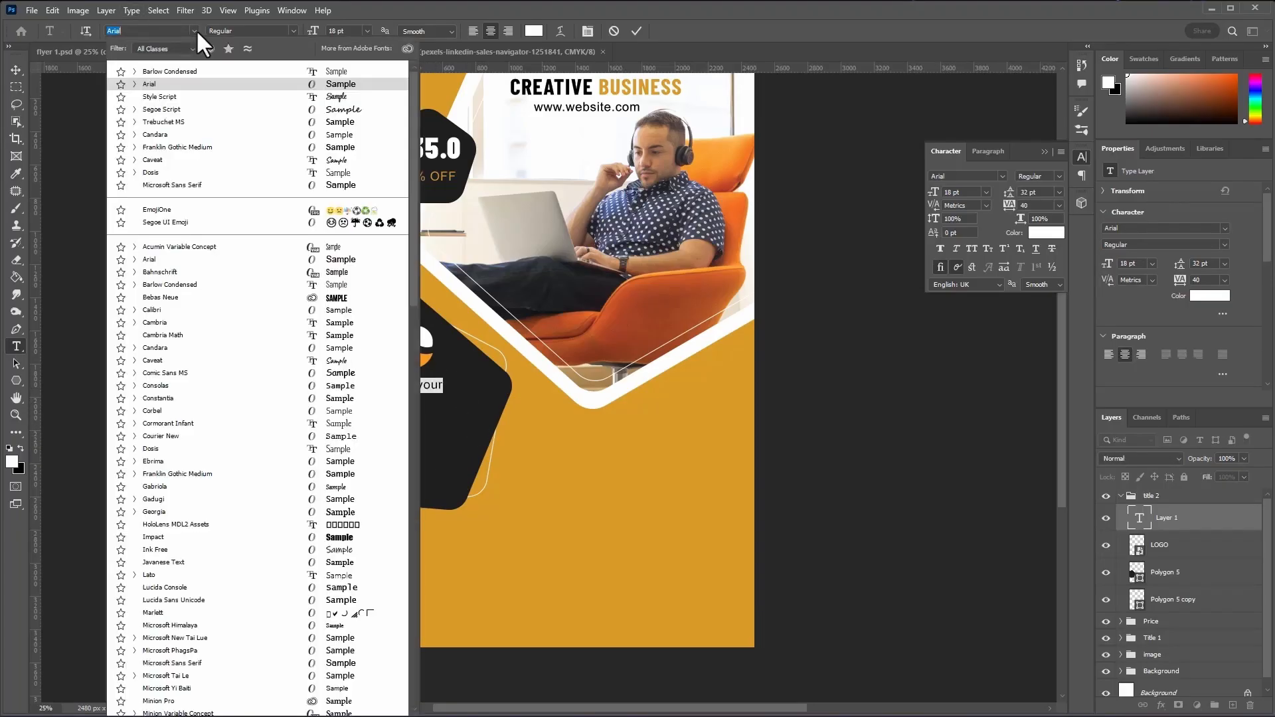
left_click(298, 95)
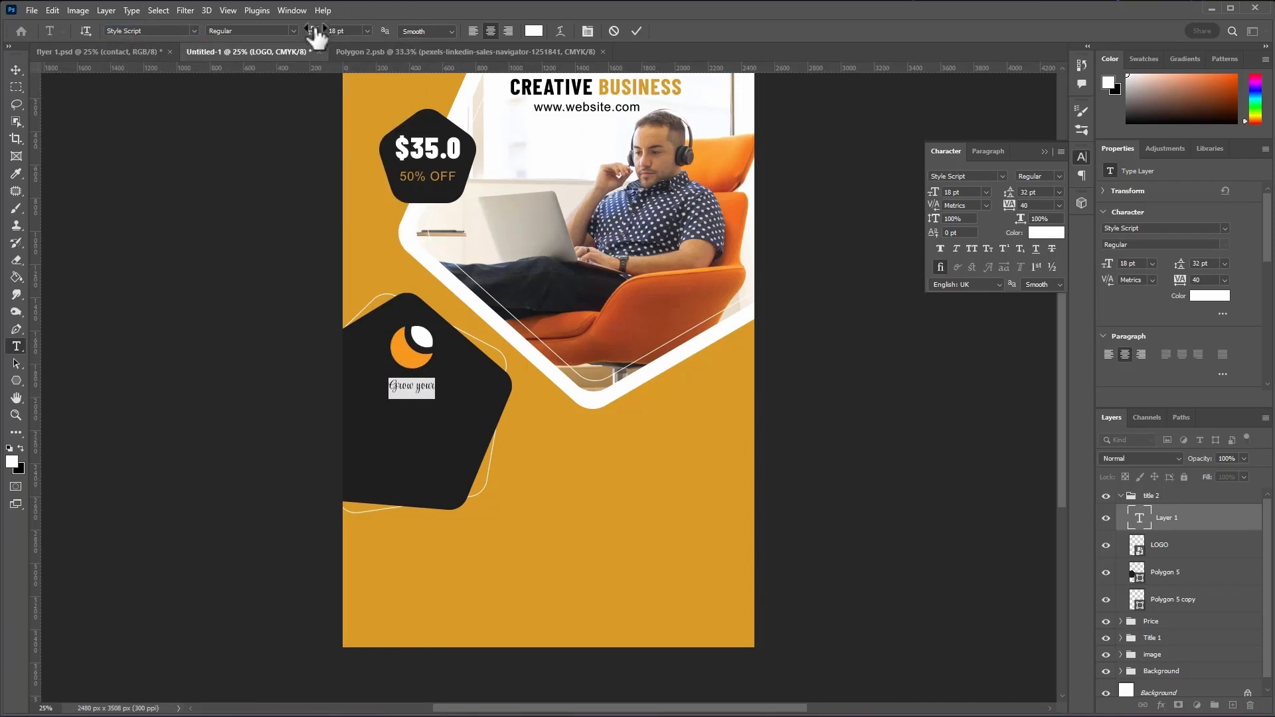
left_click_drag(317, 37, 327, 33)
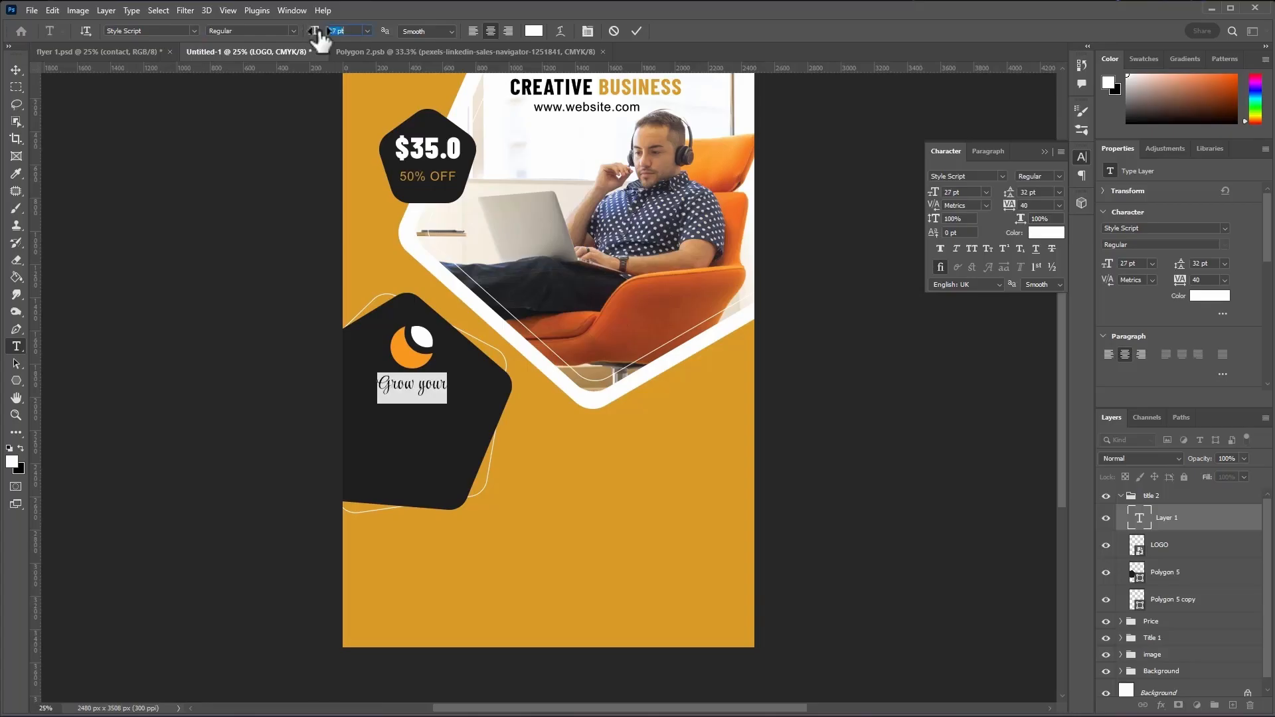
left_click(421, 378)
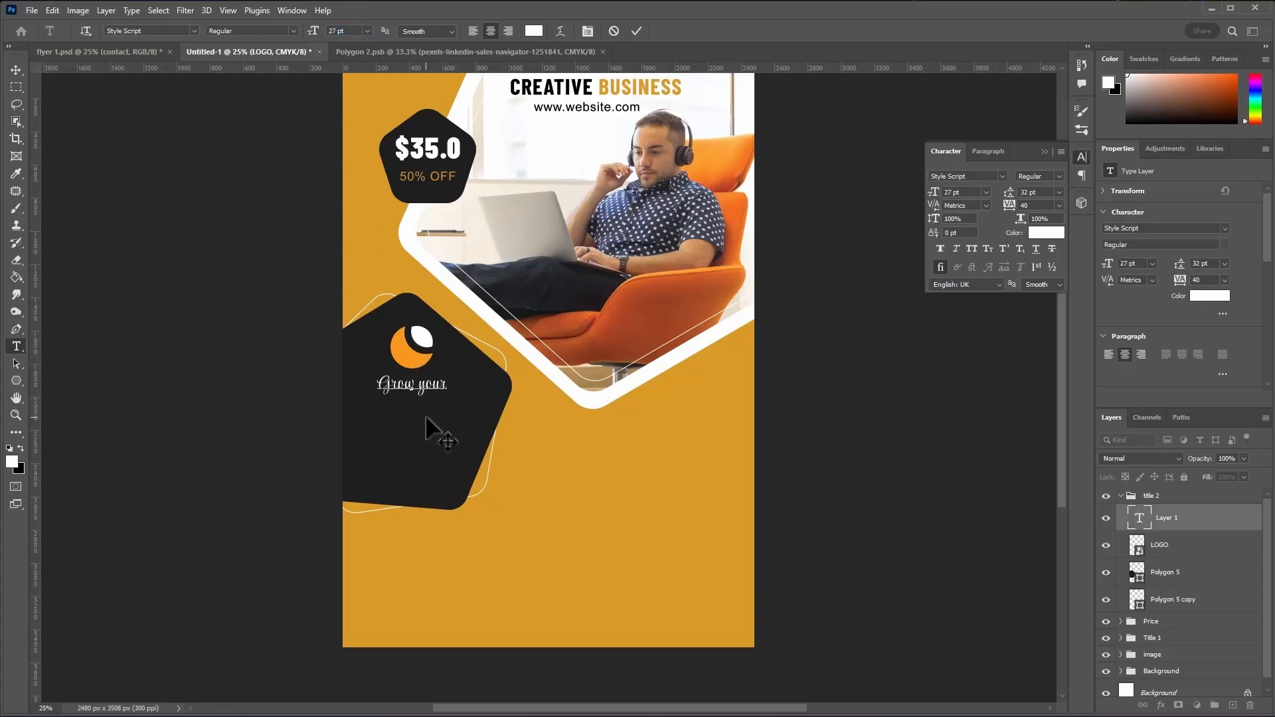
left_click(636, 31)
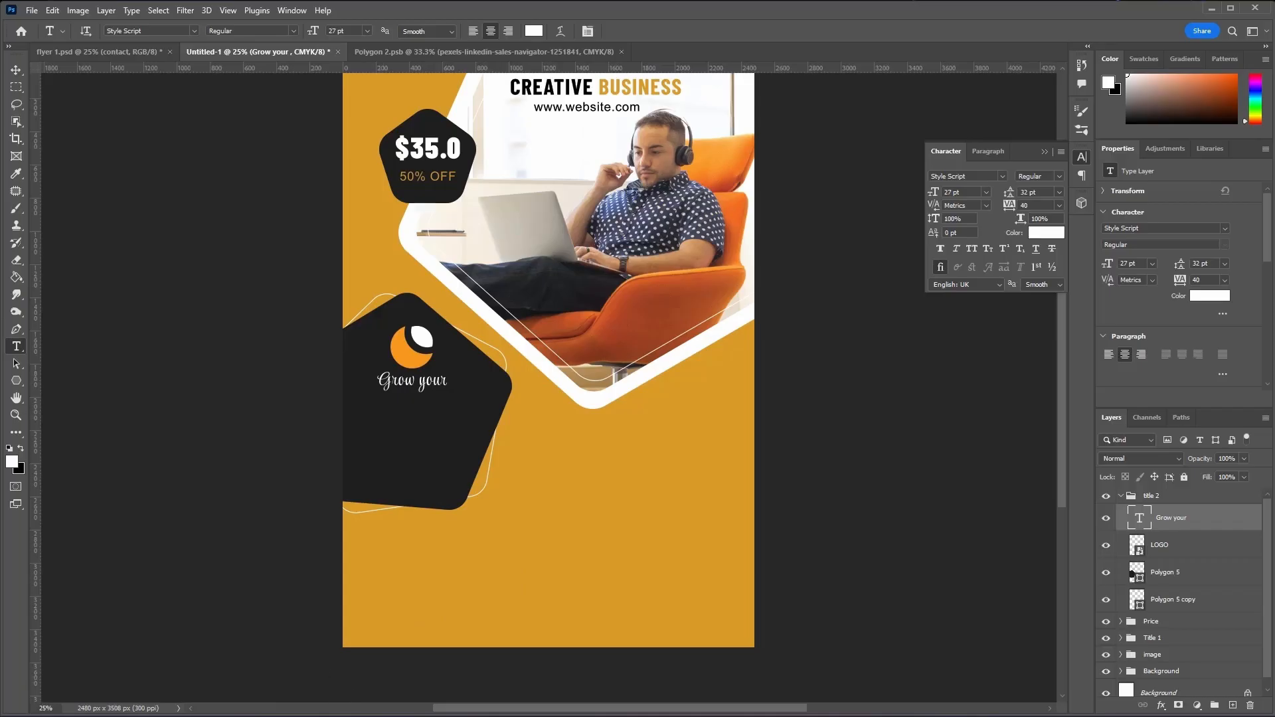
- Copy "BUSINESS WITH US" from the Notepad text file and paste it as a separate text line below "Grow your"
key("alt+Tab")
left_click_drag(231, 350, 316, 351)
right_click(295, 351)
left_click(356, 418)
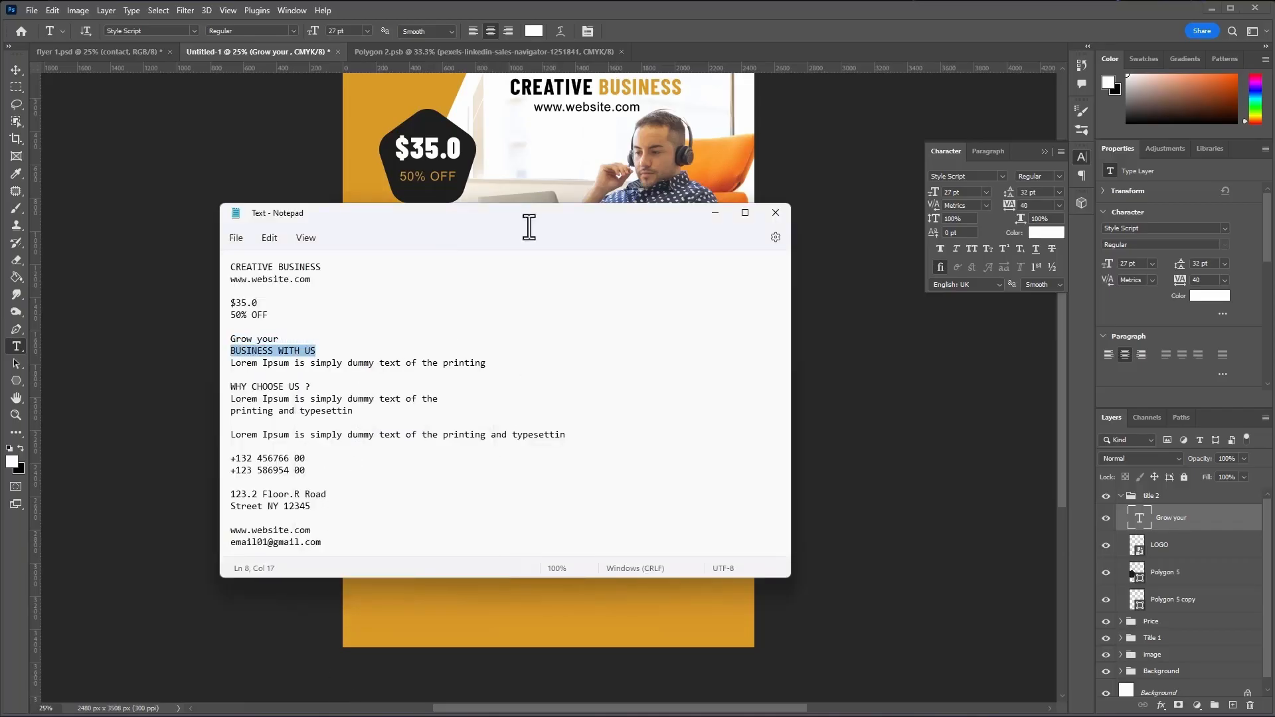
left_click(658, 19)
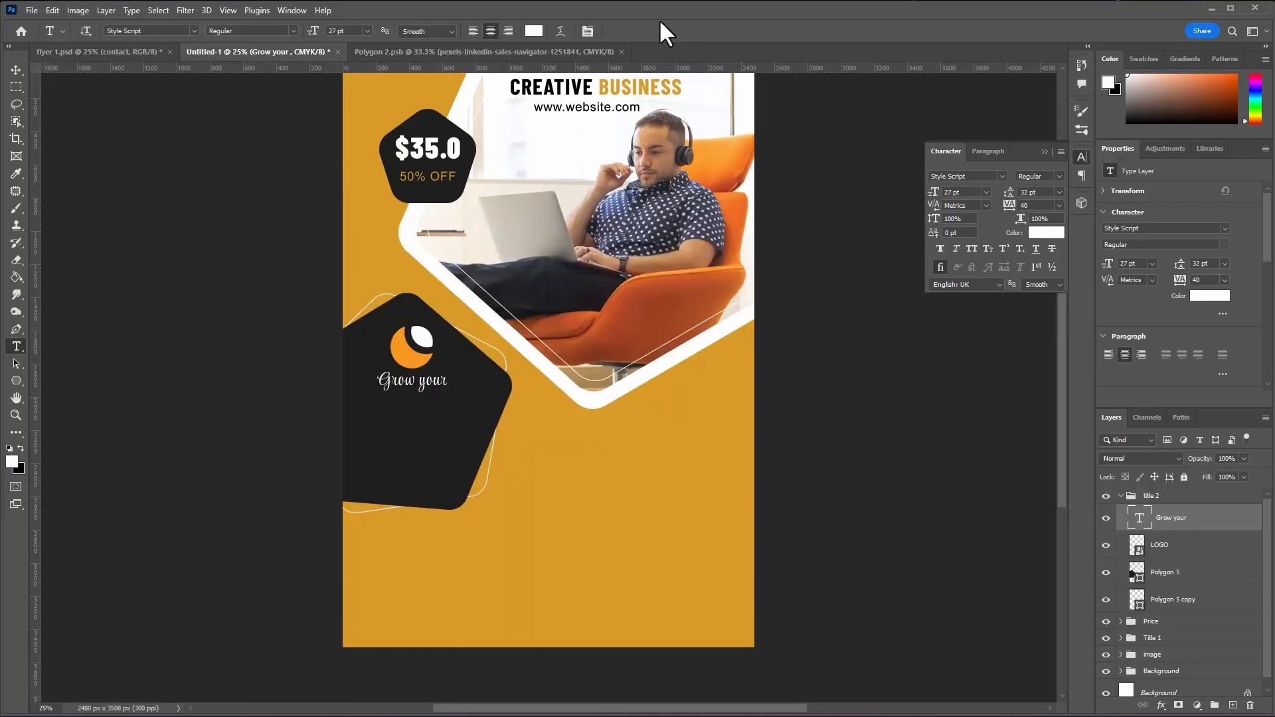
left_click(384, 417)
key("ctrl+v")
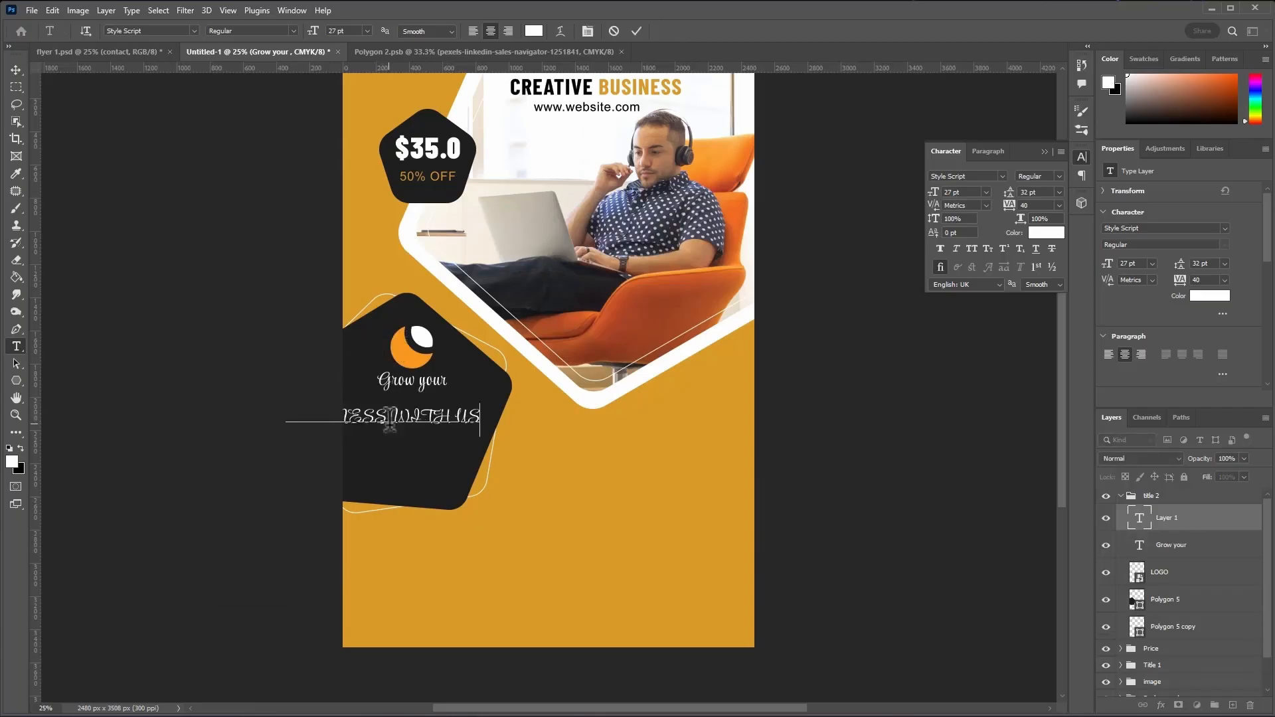
left_click_drag(395, 456, 478, 475)
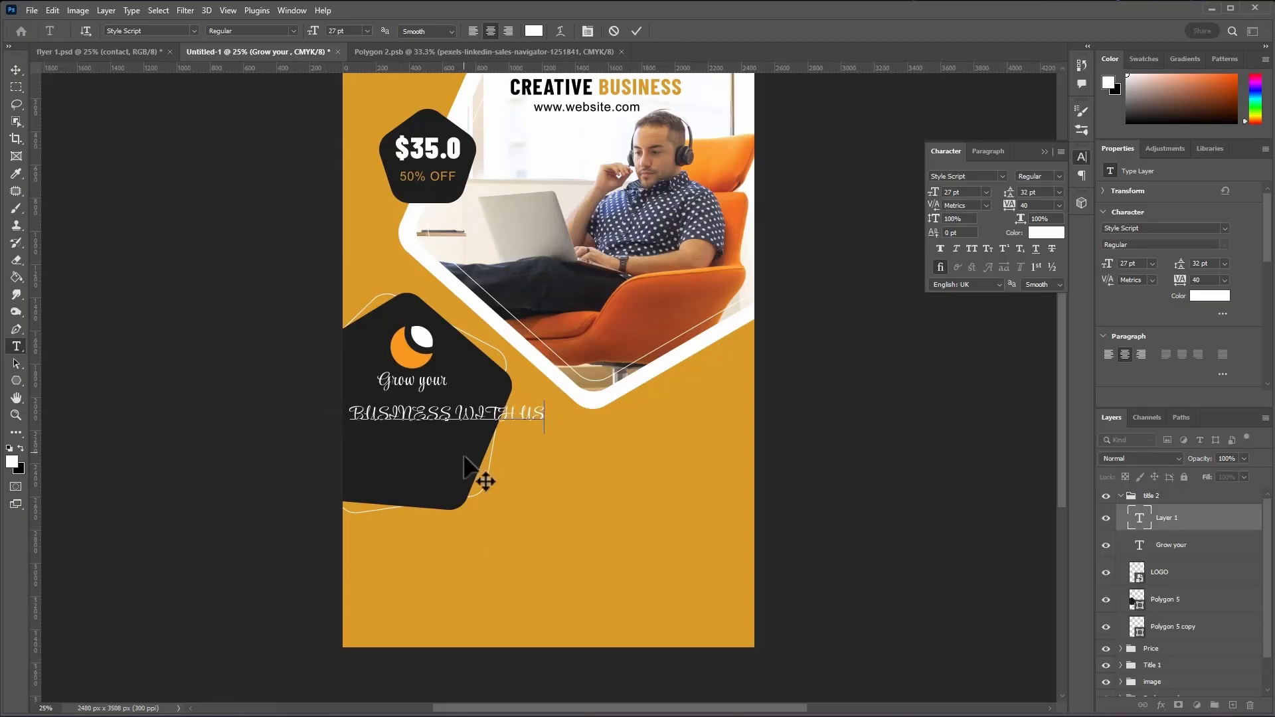
- Change the "BUSINESS WITH US" font to Barlow Condensed in the Black style
left_click_drag(354, 405, 522, 392)
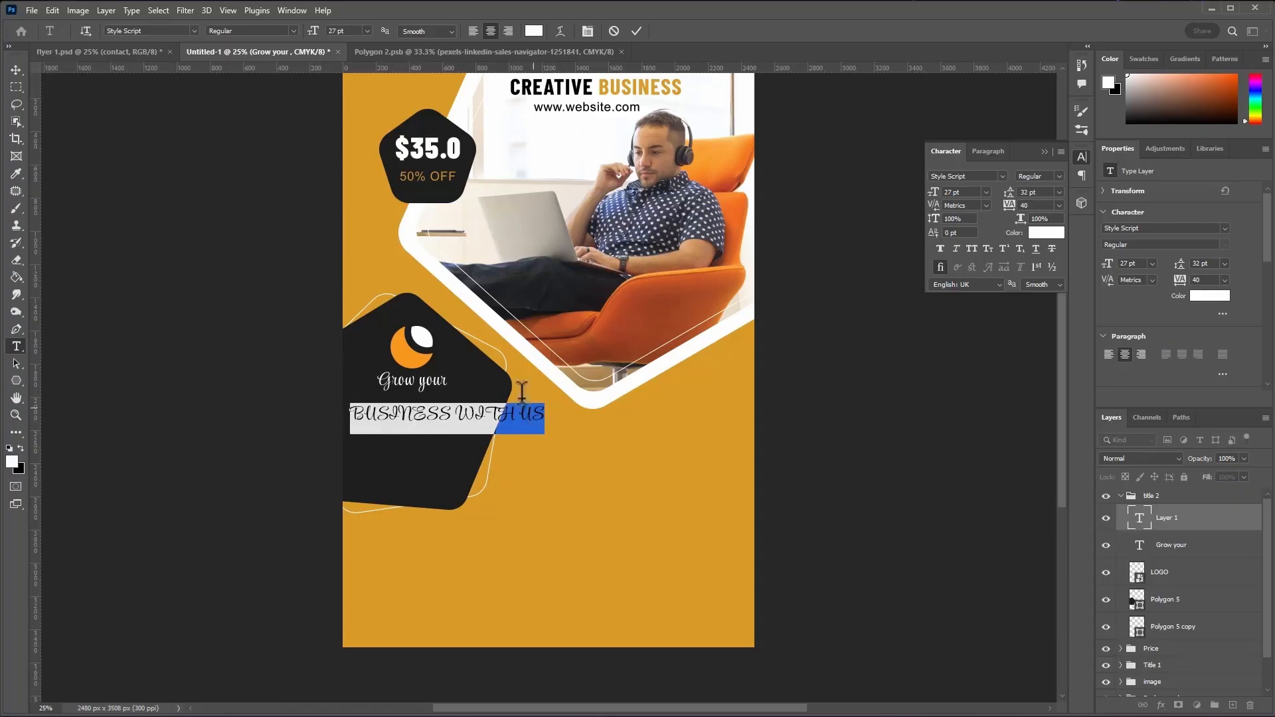
left_click(193, 29)
left_click(197, 81)
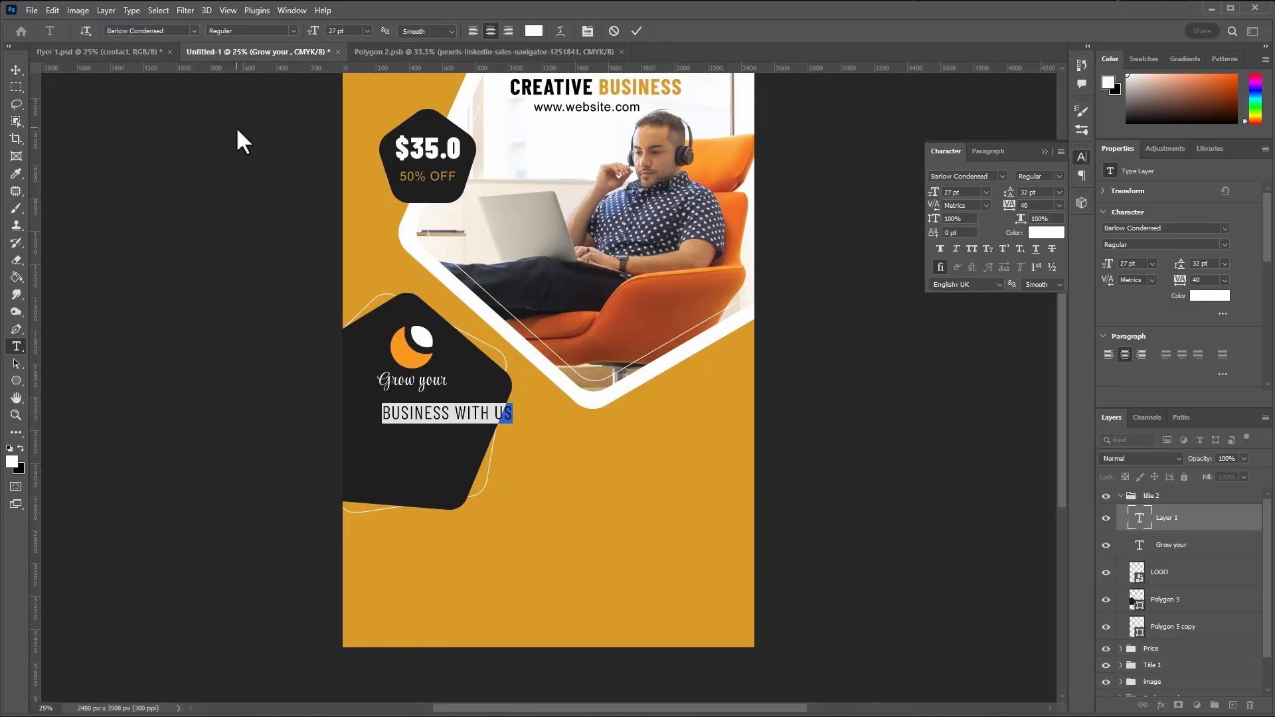
left_click(292, 30)
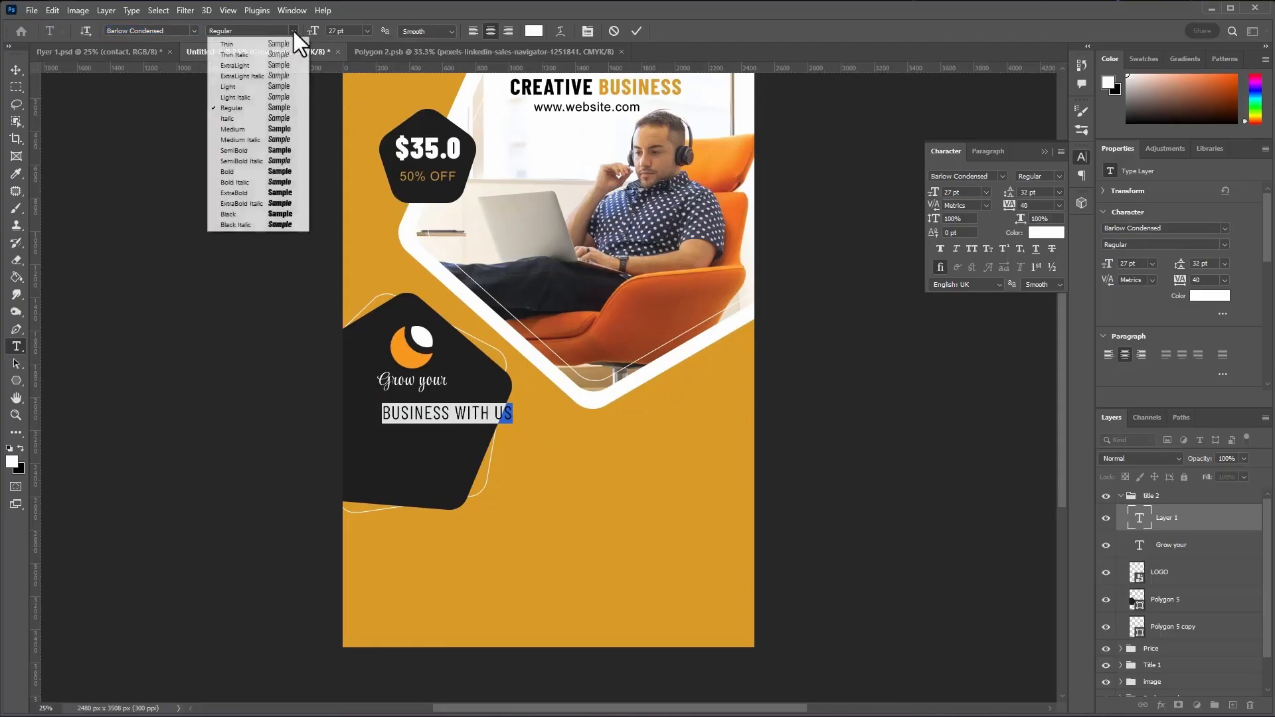
left_click(263, 216)
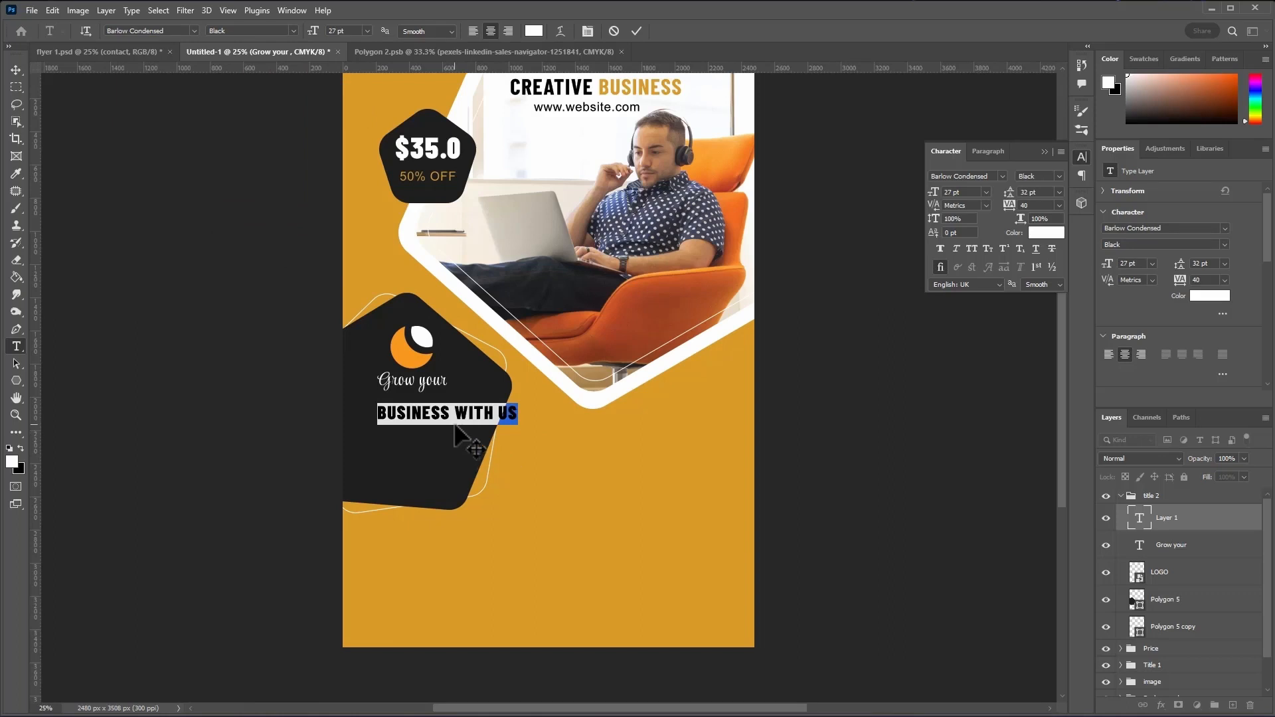
- Break "BUSINESS WITH US" into two lines before "WITH" and centre it beneath "Grow your"
left_click(452, 413)
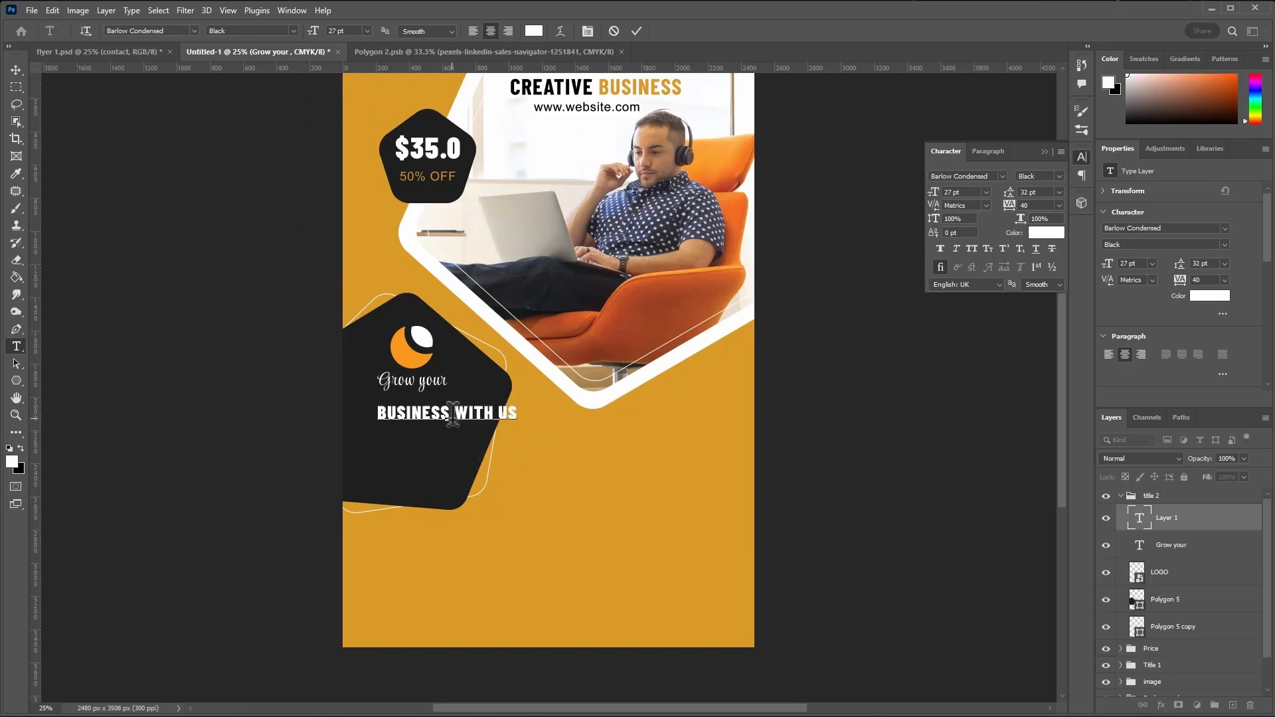
key("Return")
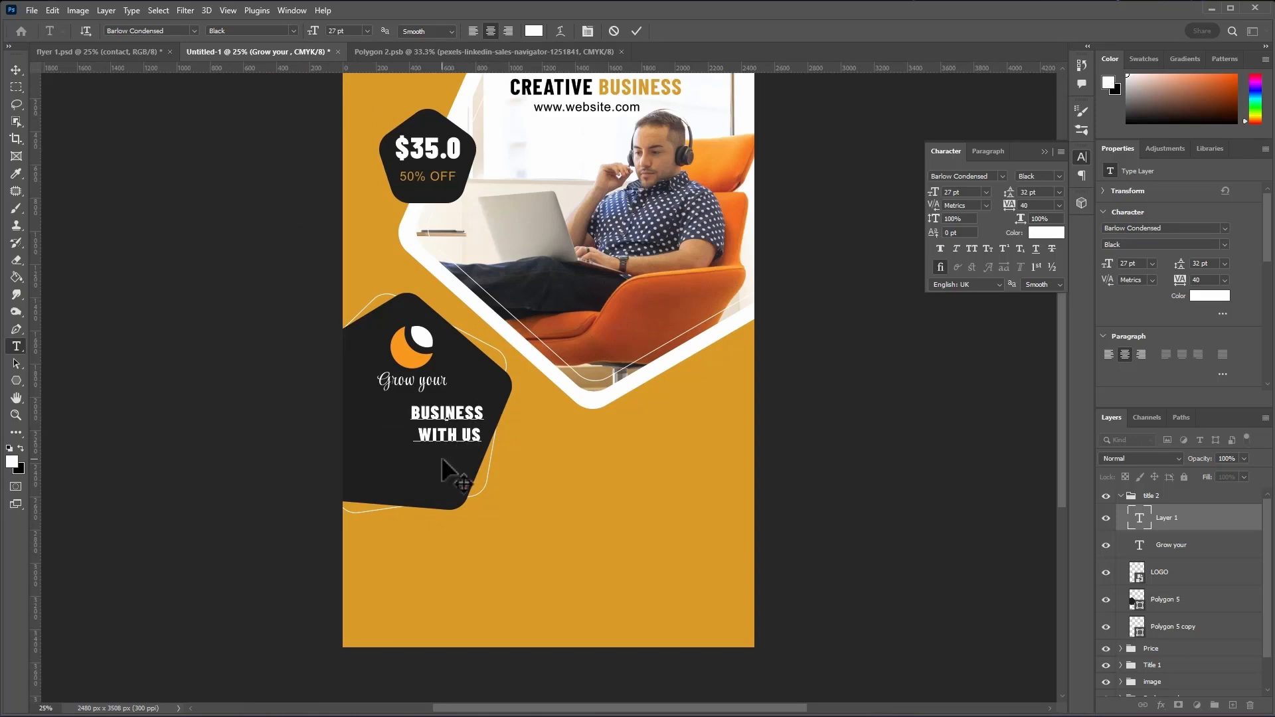
left_click_drag(441, 456, 409, 456)
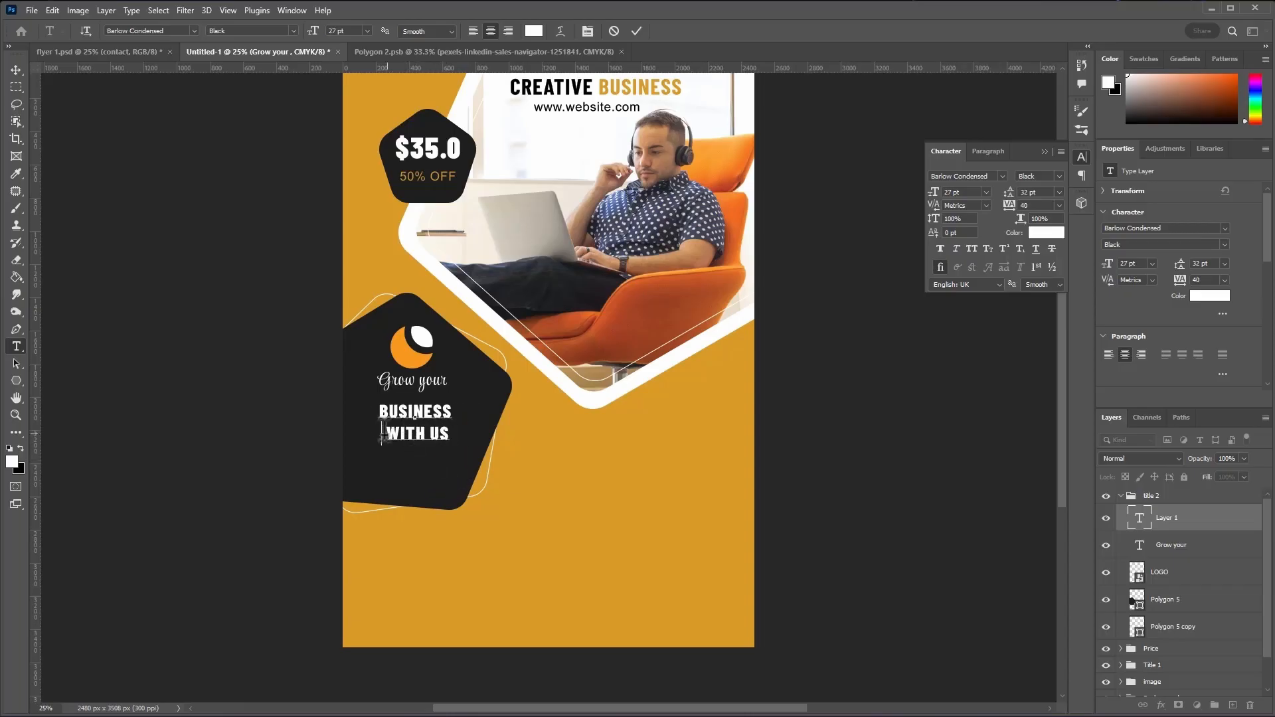
- Set the two-line "BUSINESS WITH US" title to 40 pt with 35 pt leading
left_click_drag(378, 405, 454, 437)
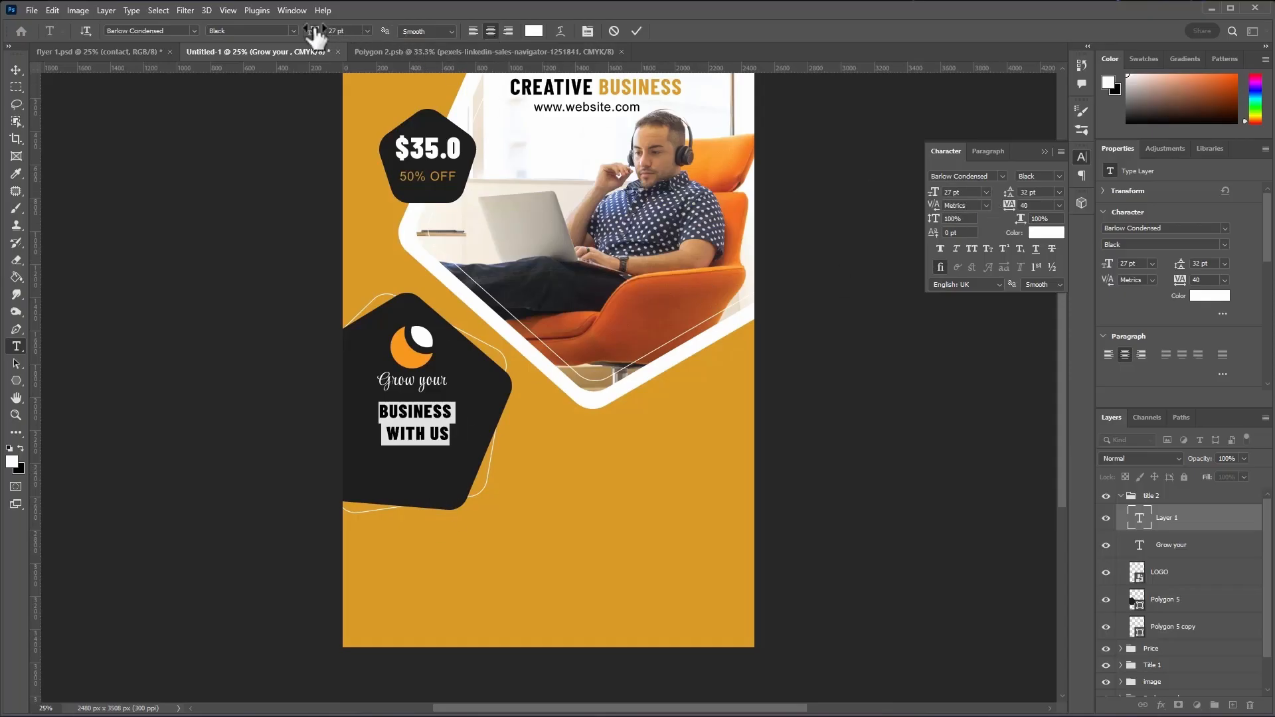
left_click_drag(316, 34, 356, 119)
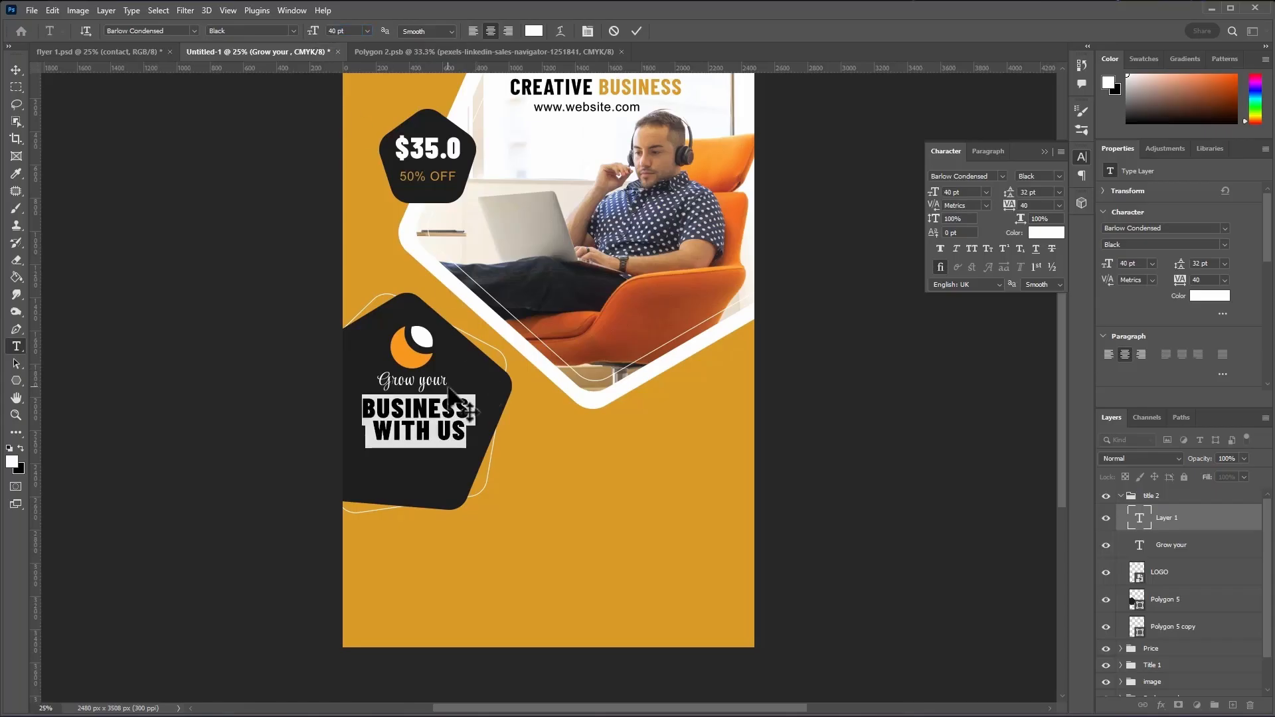
left_click(419, 407)
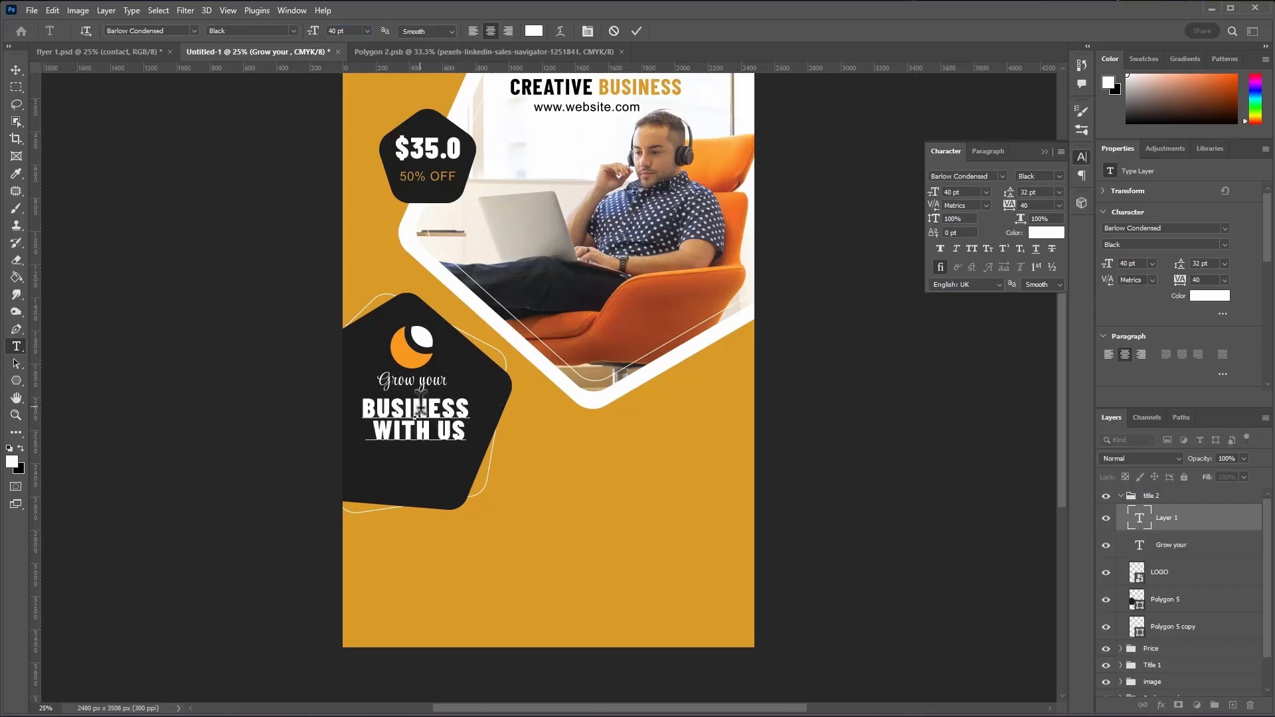
left_click_drag(364, 398, 456, 437)
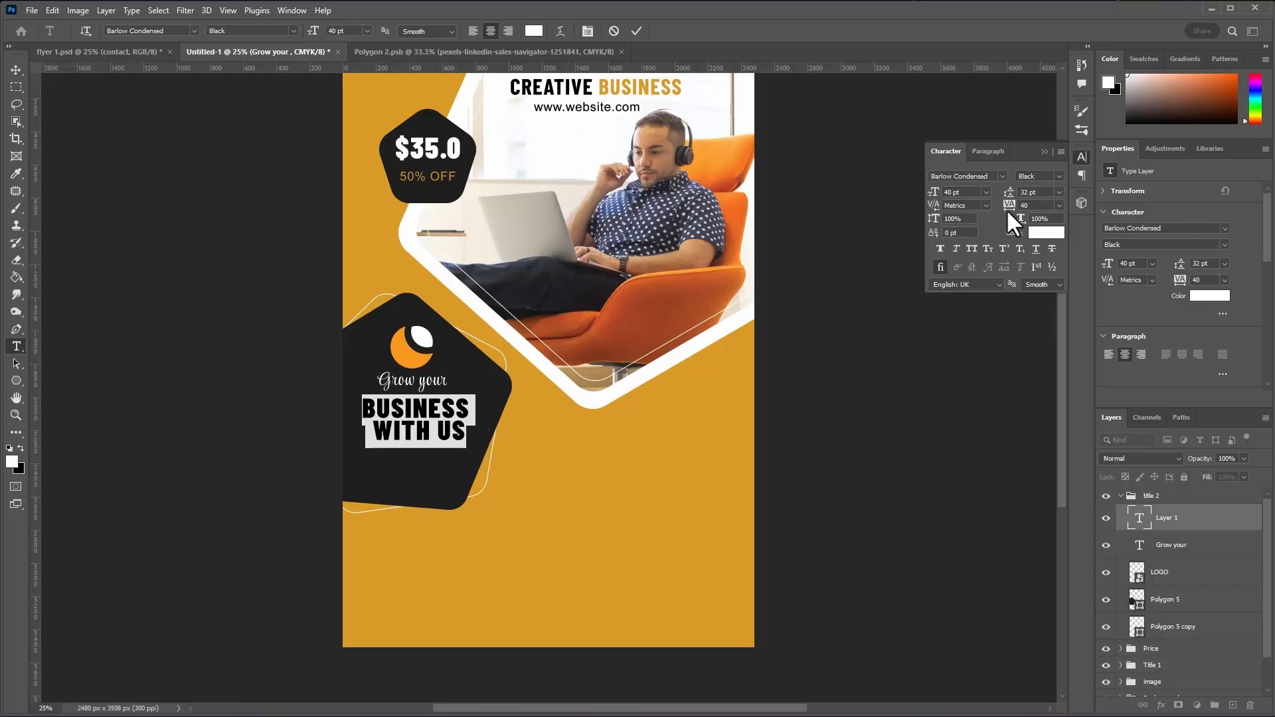
left_click_drag(1009, 194, 1009, 199)
left_click(420, 410)
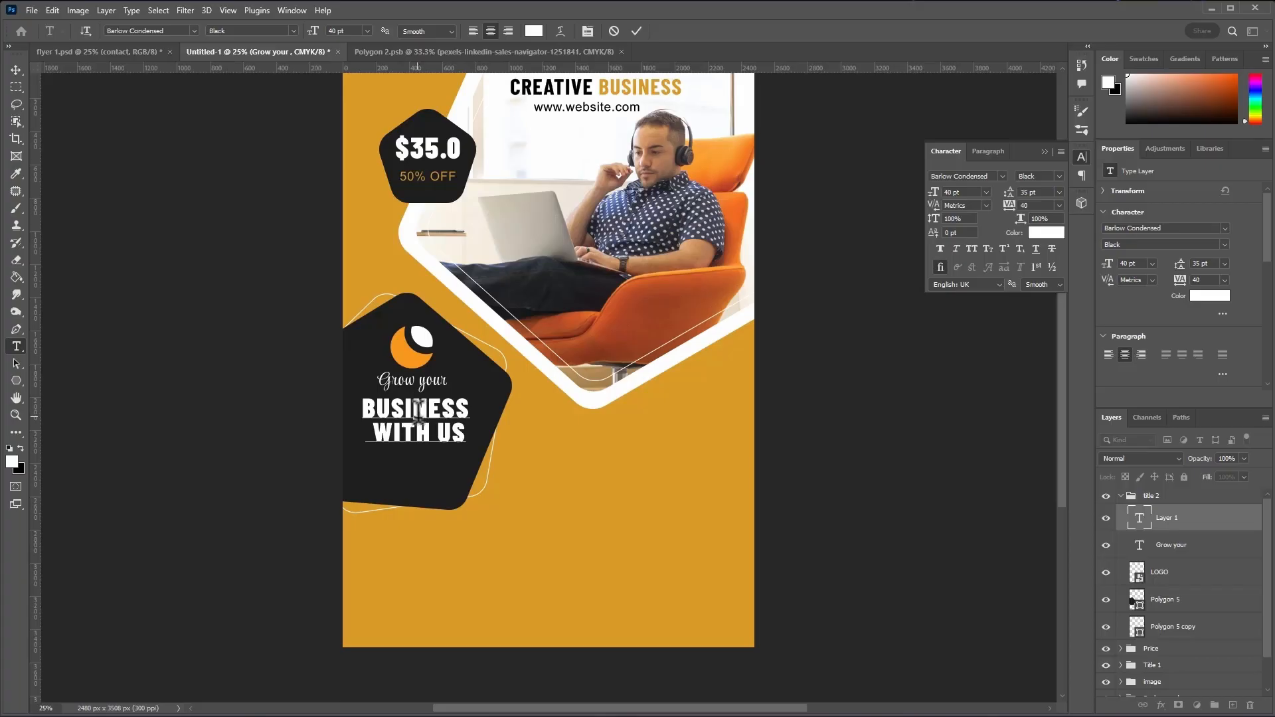
- Recolour the word "WITH" with the flyer background's orange da9a28 and commit the title text
left_click_drag(372, 433, 428, 433)
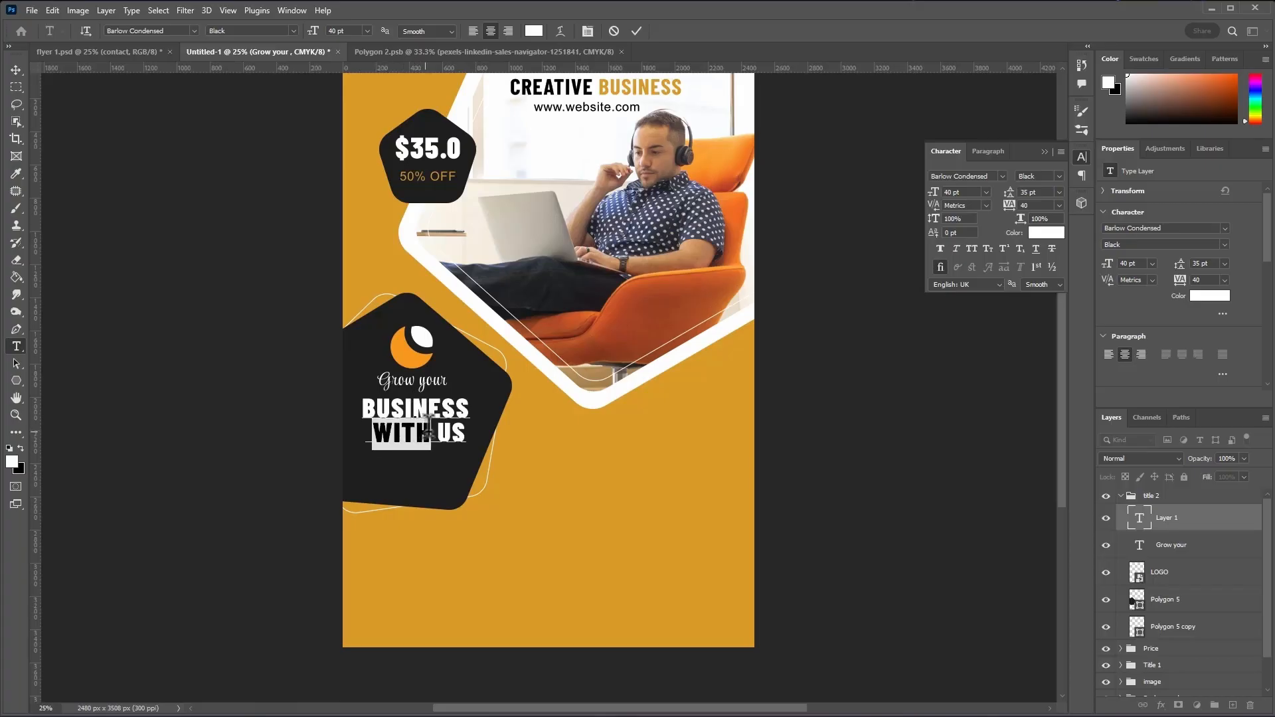
left_click(534, 30)
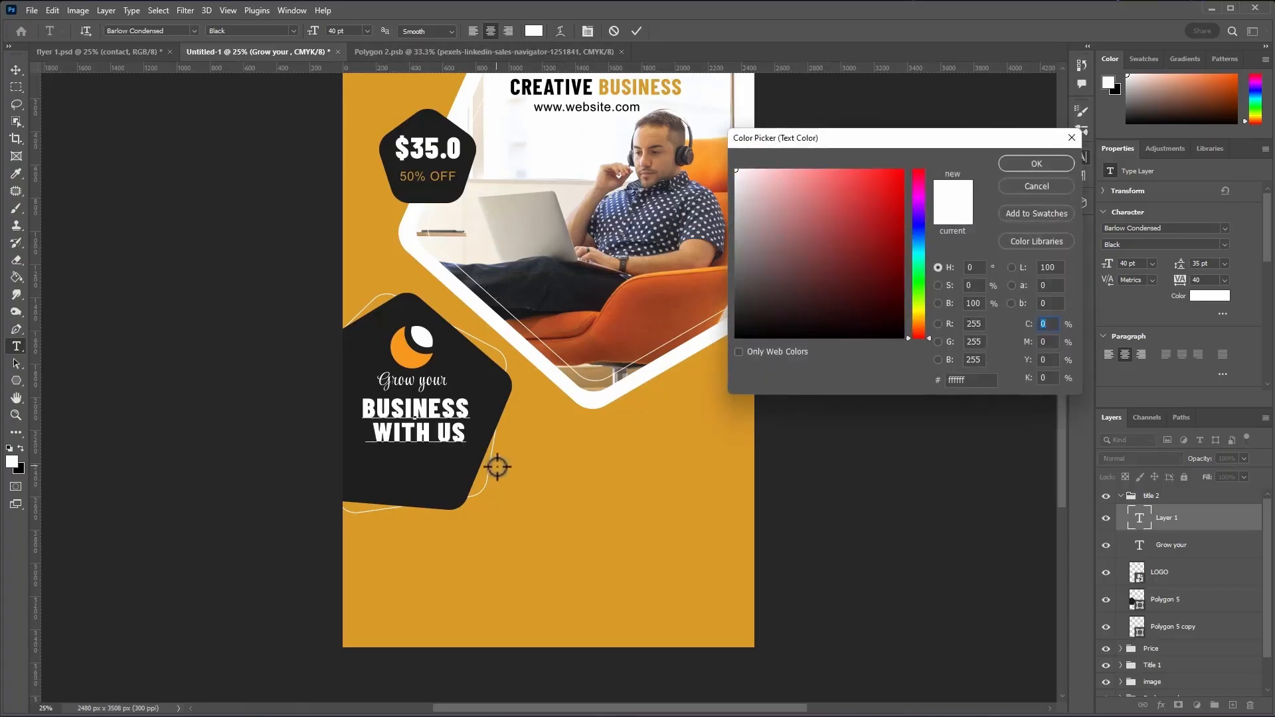
left_click(563, 465)
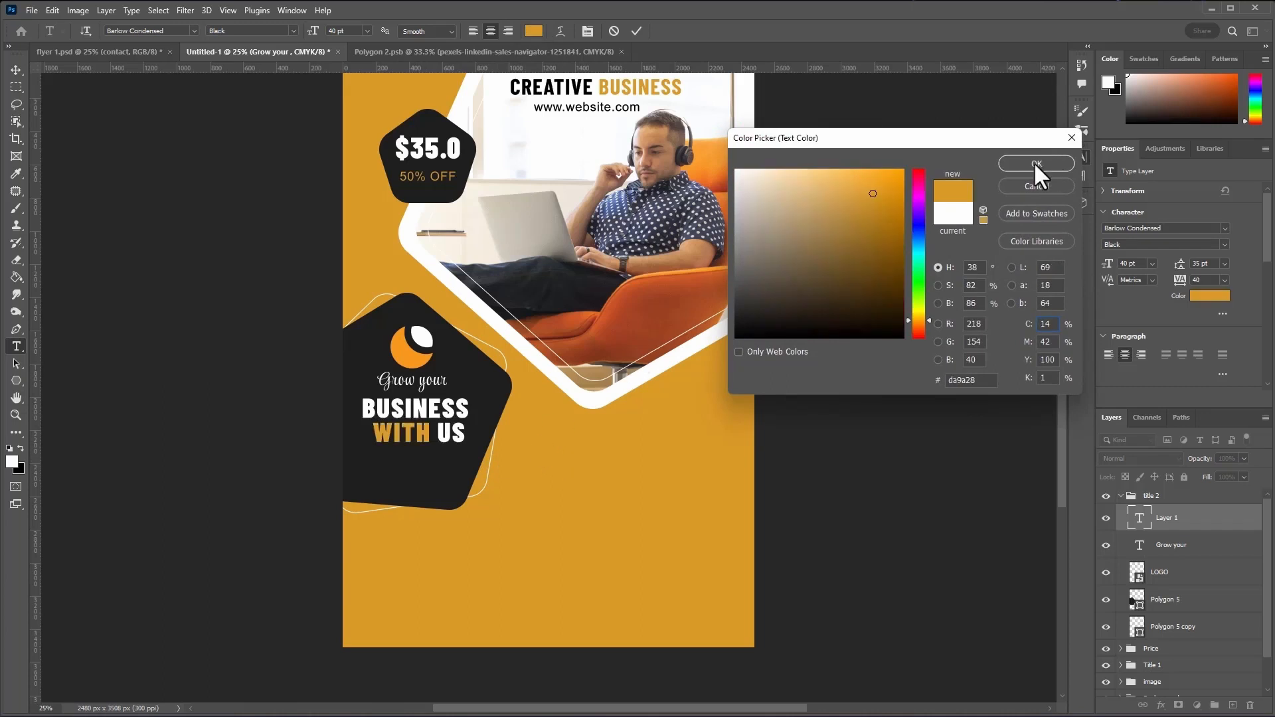
left_click(1034, 162)
left_click(636, 31)
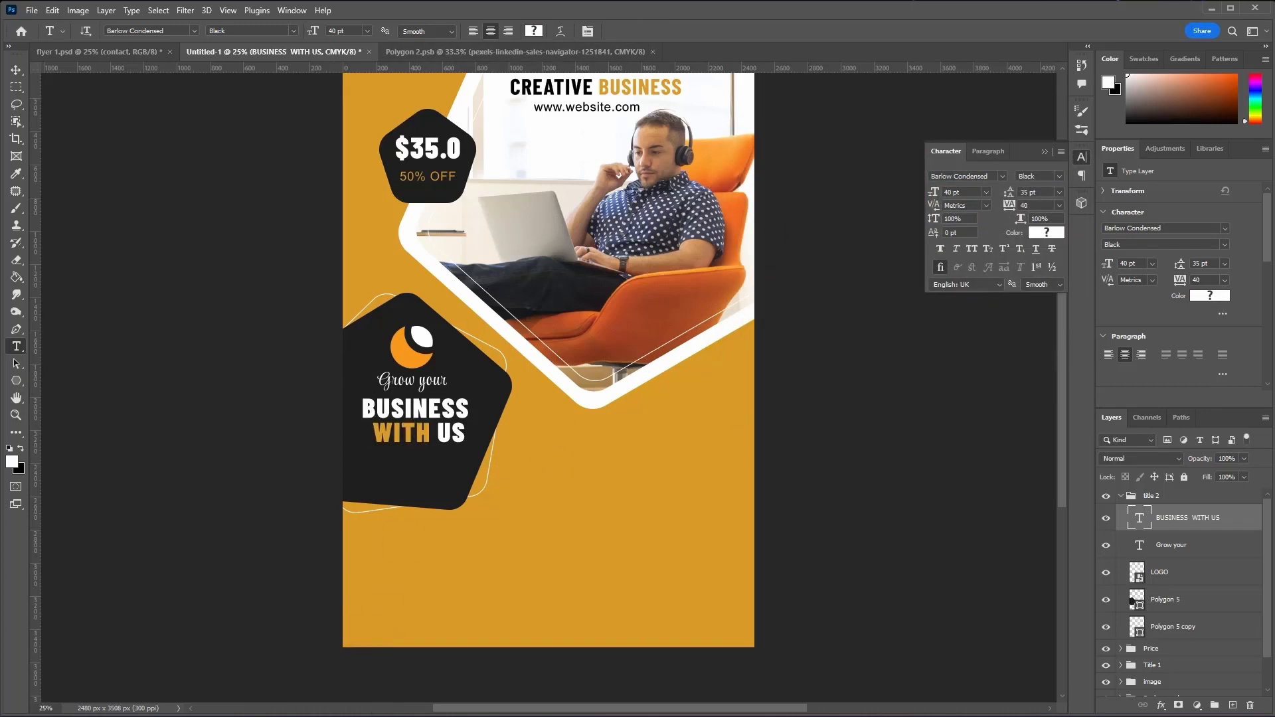
- Copy the line "Lorem Ipsum is simply dummy text of the printing" from the Notepad text file and return to the flyer
key("alt+Tab")
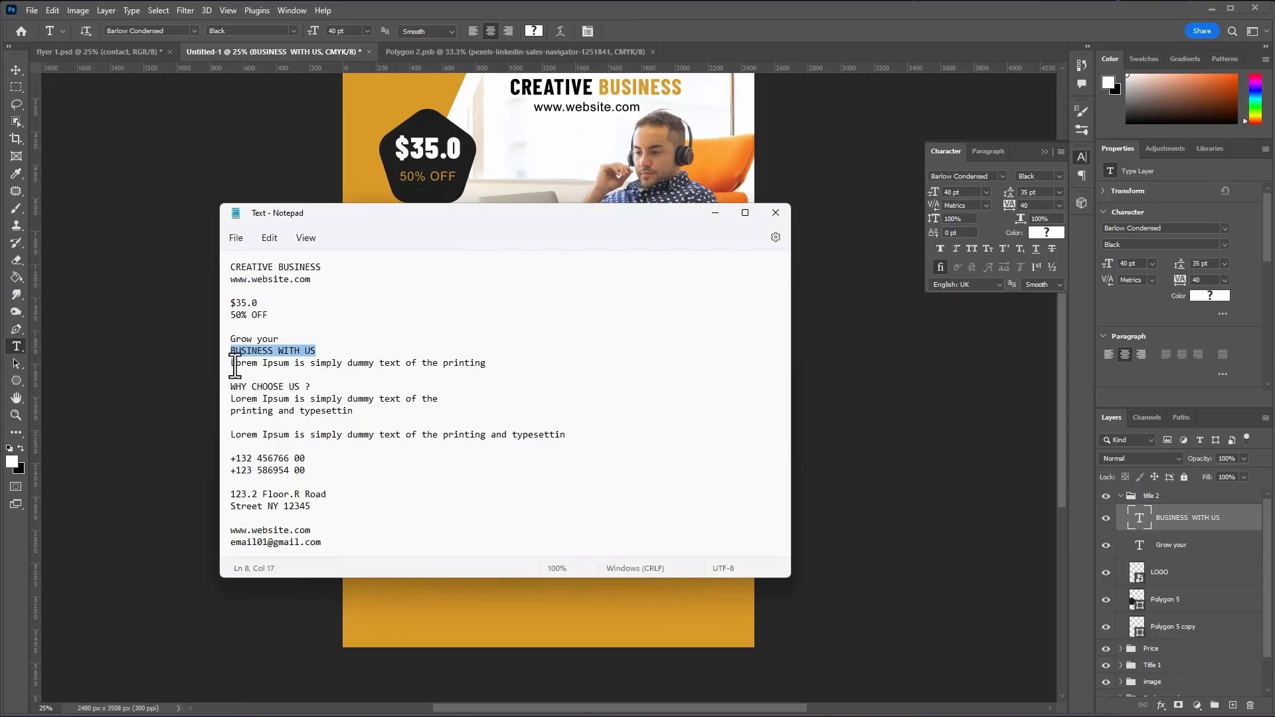
left_click_drag(234, 364, 355, 364)
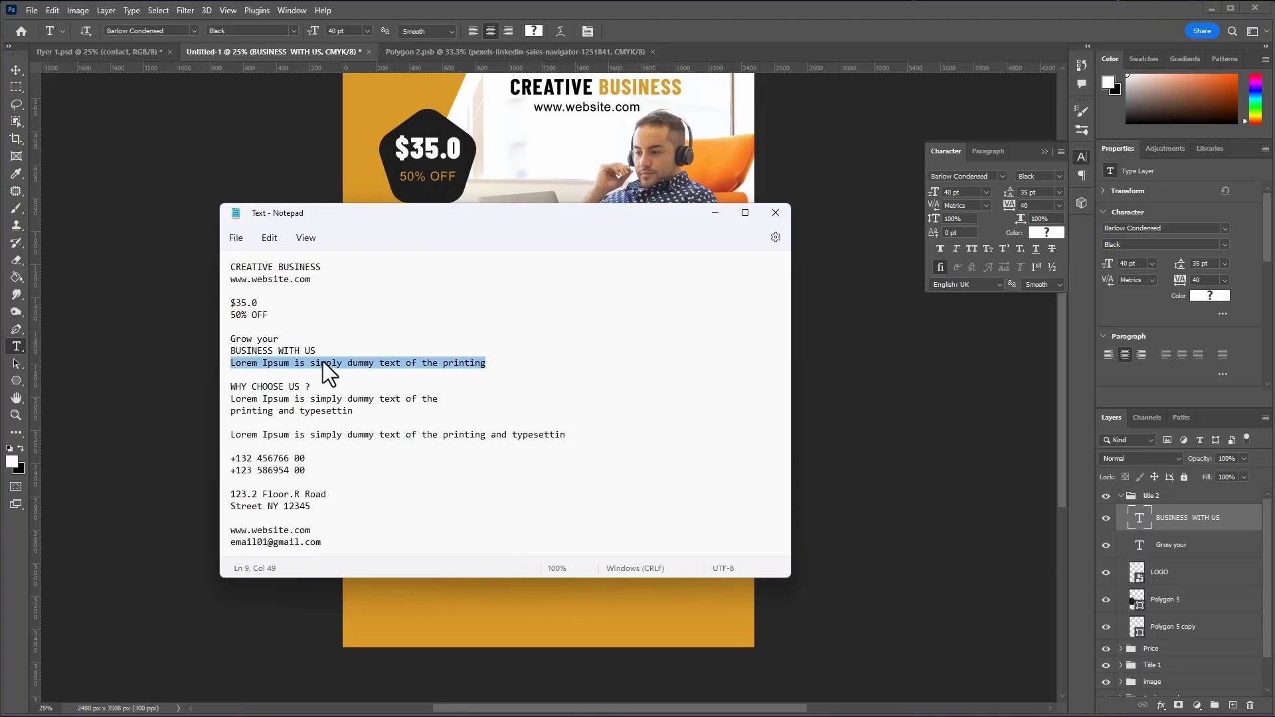
right_click(325, 365)
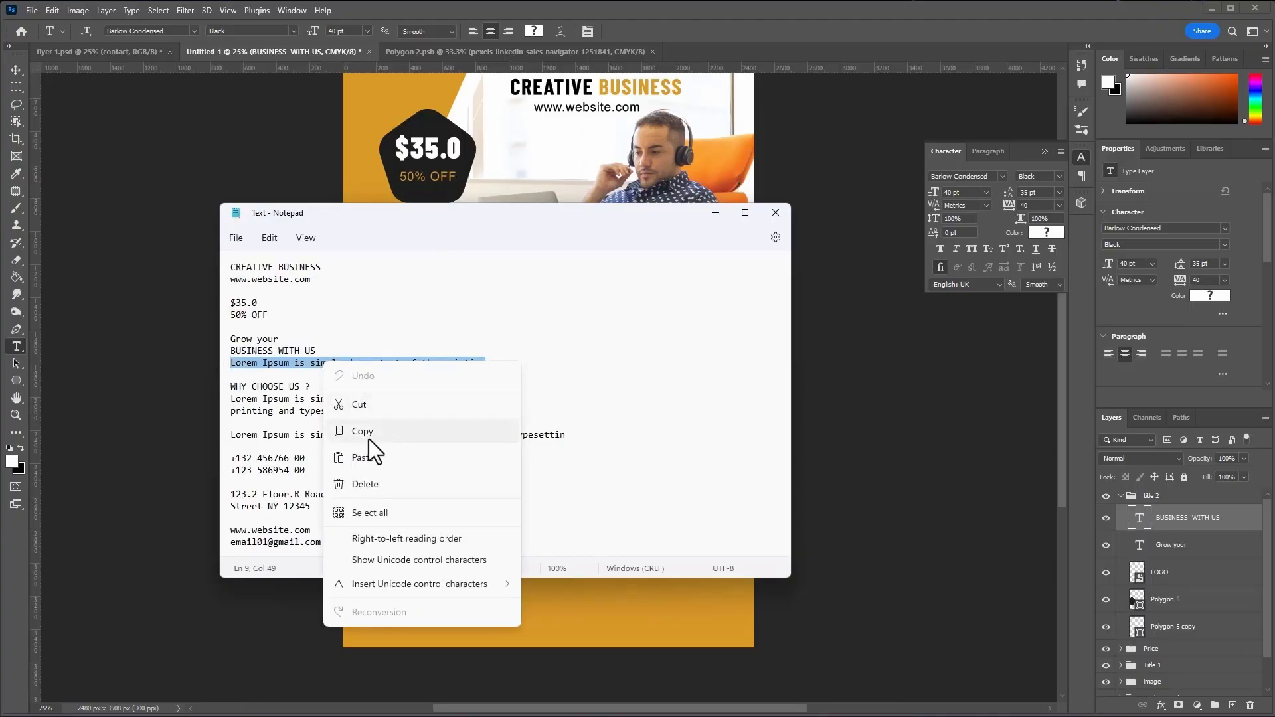
left_click(369, 432)
left_click(715, 212)
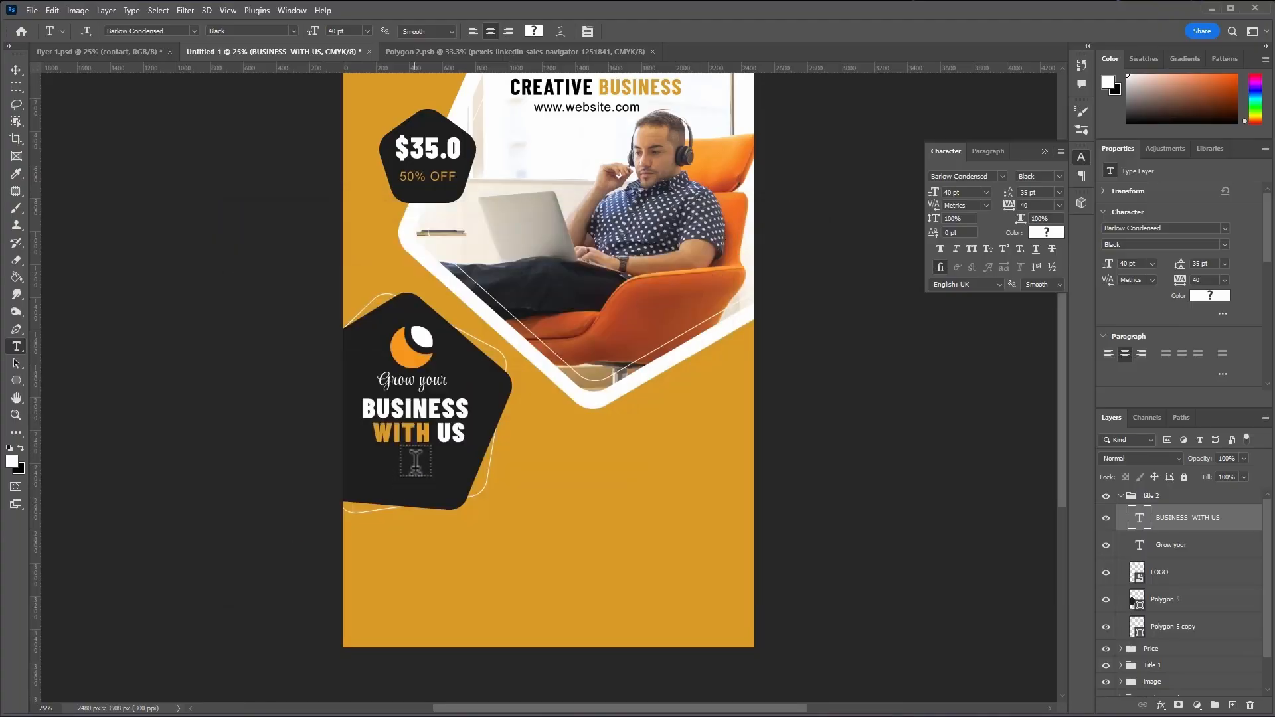
- Add a paragraph text box beneath "BUSINESS WITH US" on the dark pentagon and paste the copied line into it
left_click_drag(363, 456, 468, 484)
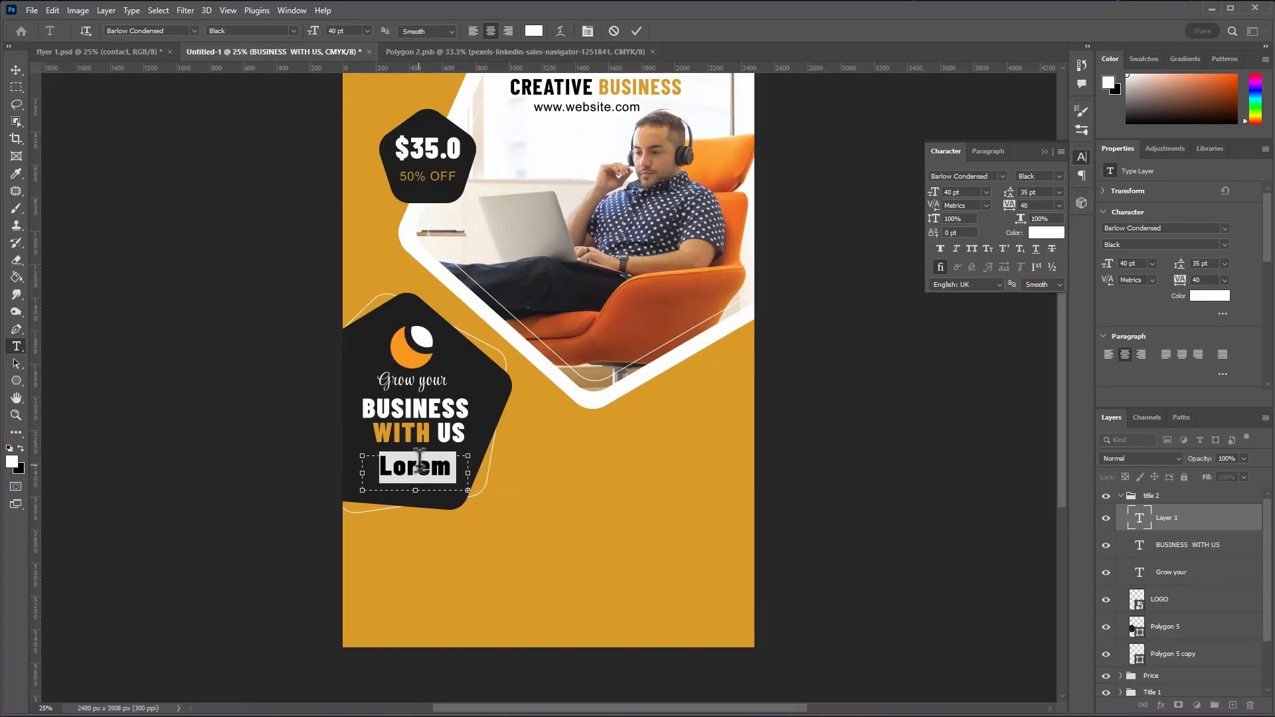
right_click(418, 465)
left_click(446, 255)
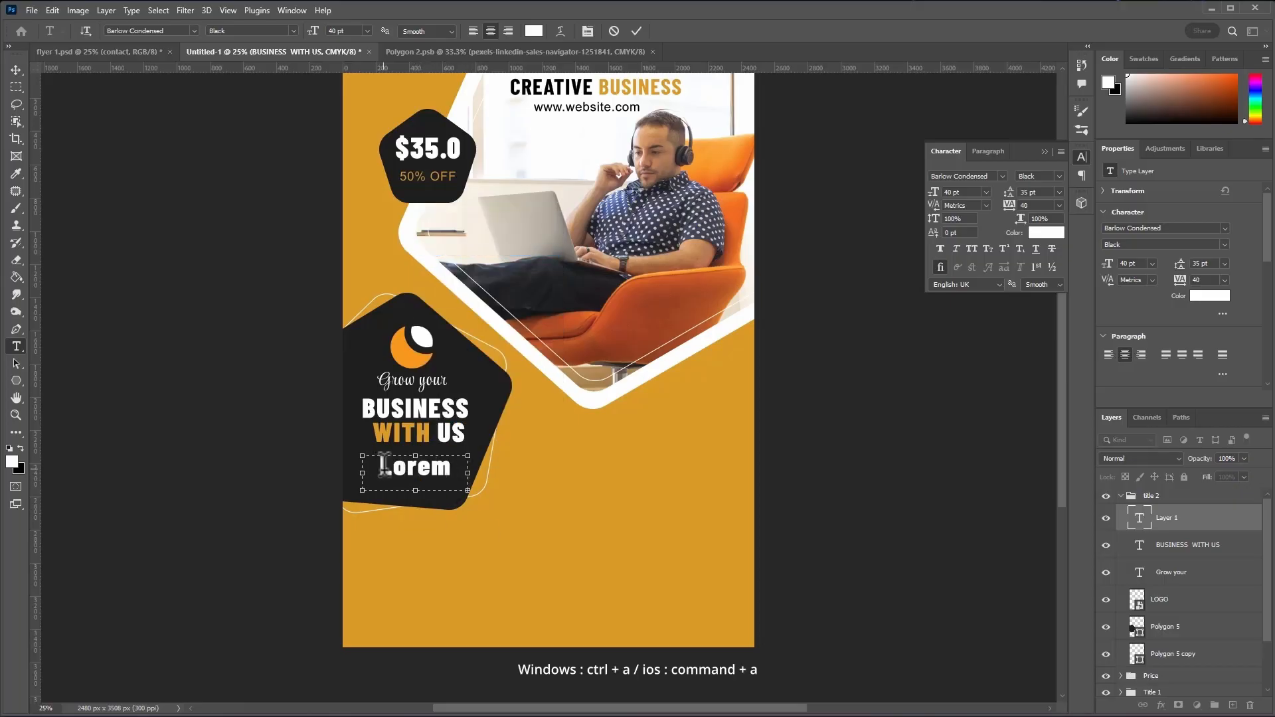
- Set all the pasted text on the pentagon to 10 pt in the Regular style
key("ctrl+a")
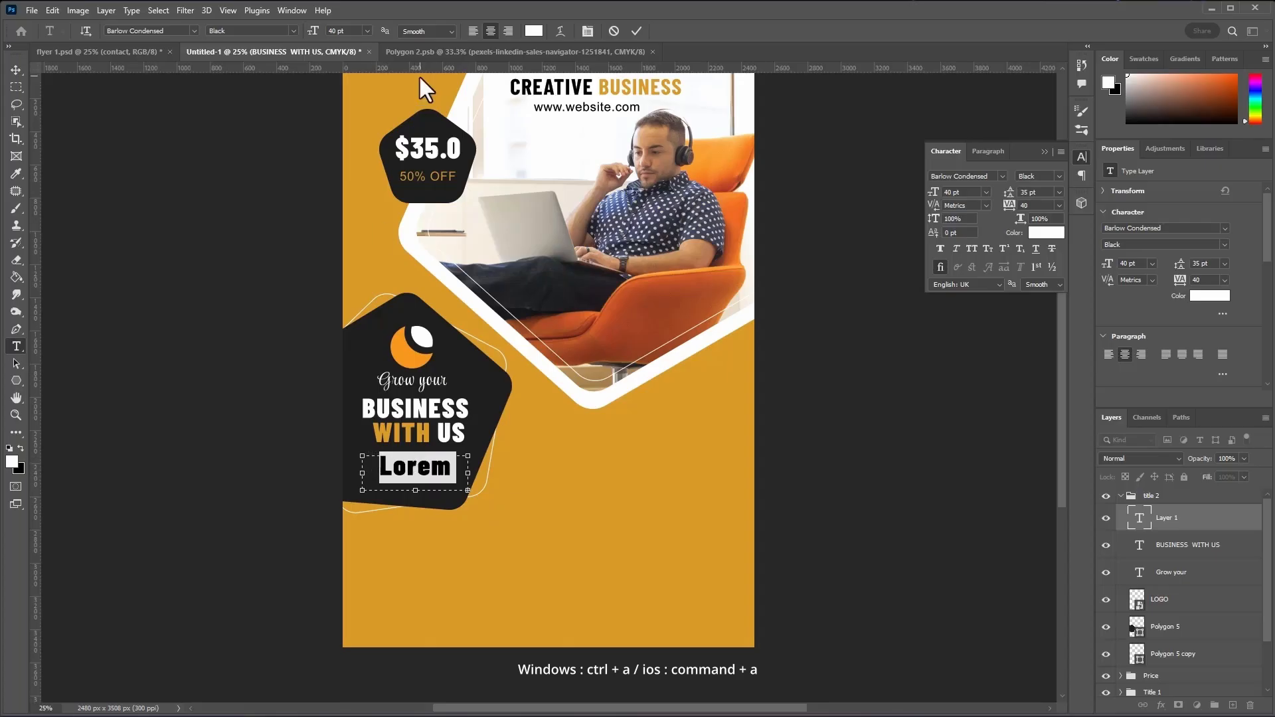
left_click_drag(317, 40, 296, 53)
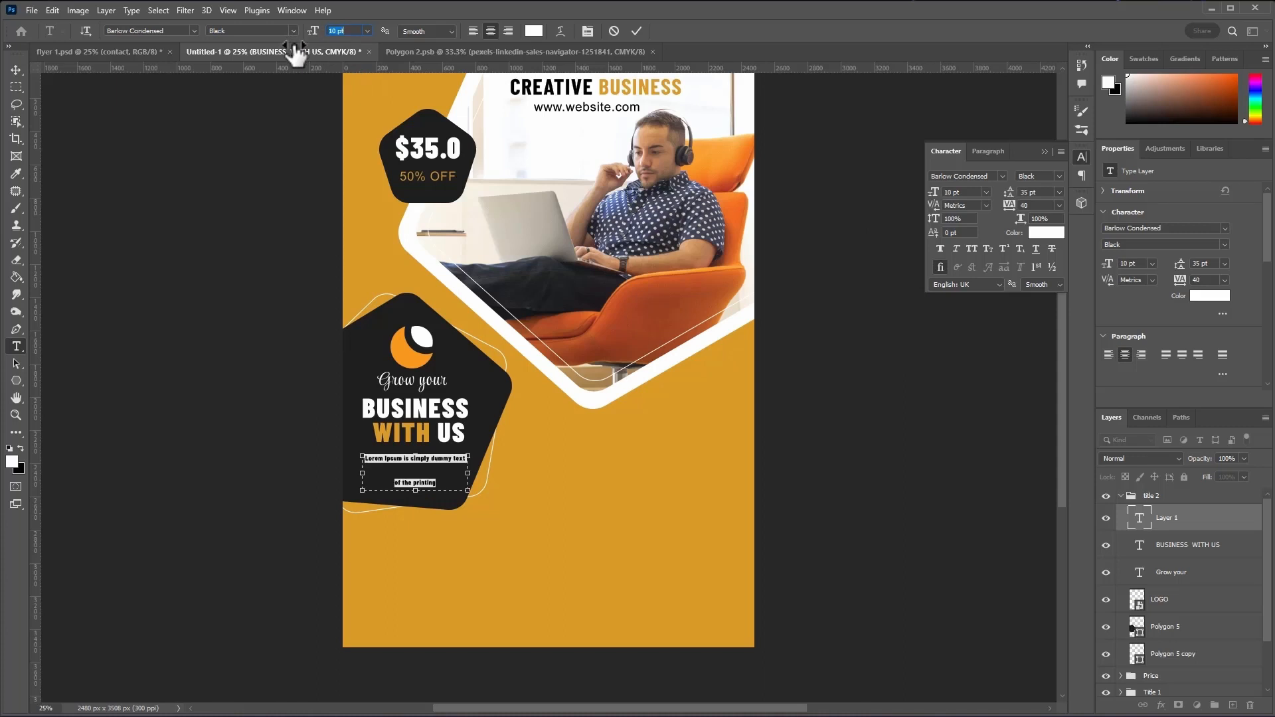
left_click(286, 30)
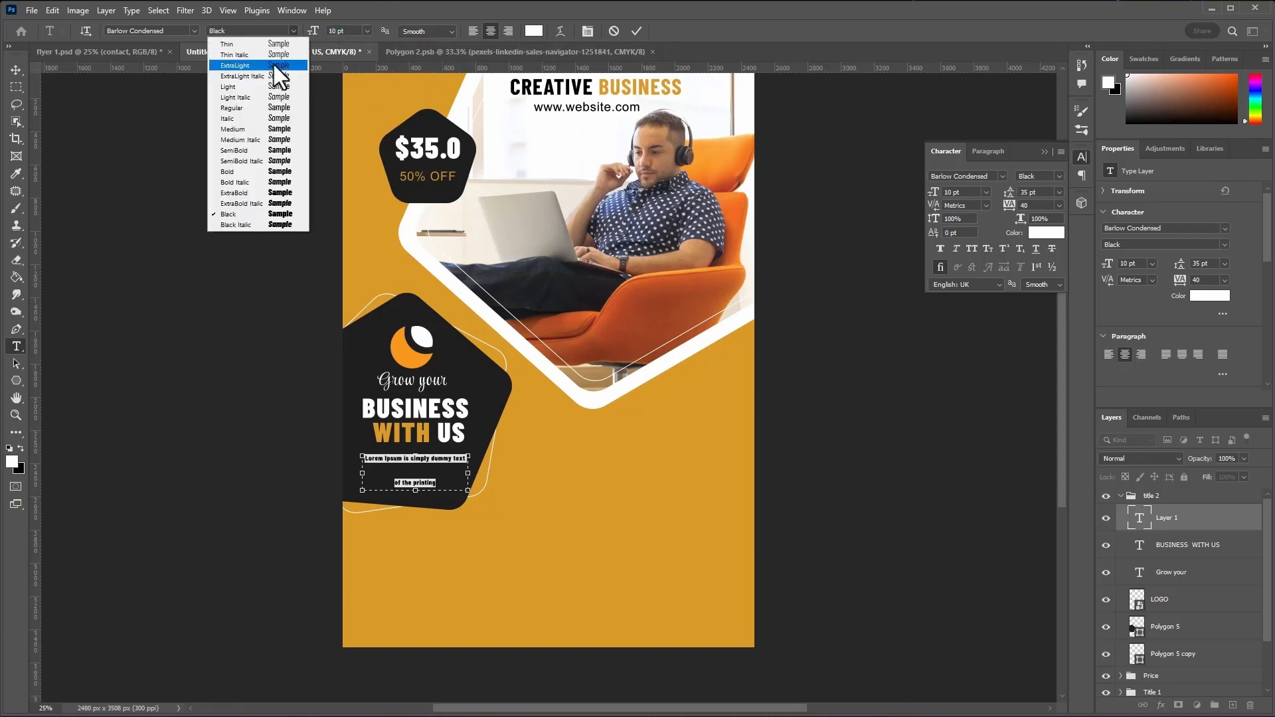
left_click(284, 108)
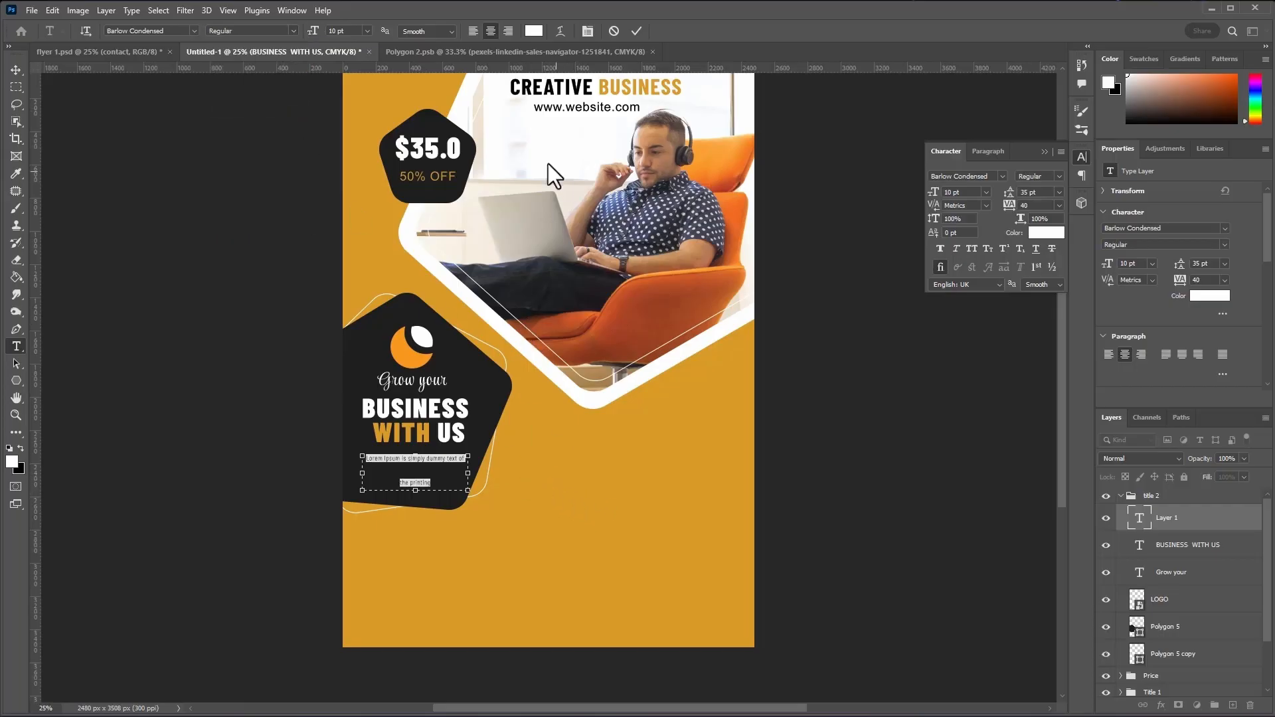
- Change the pentagon's Lorem Ipsum text to Arial at 10 pt with 24 pt leading and commit it
left_click_drag(319, 41, 321, 41)
left_click(194, 30)
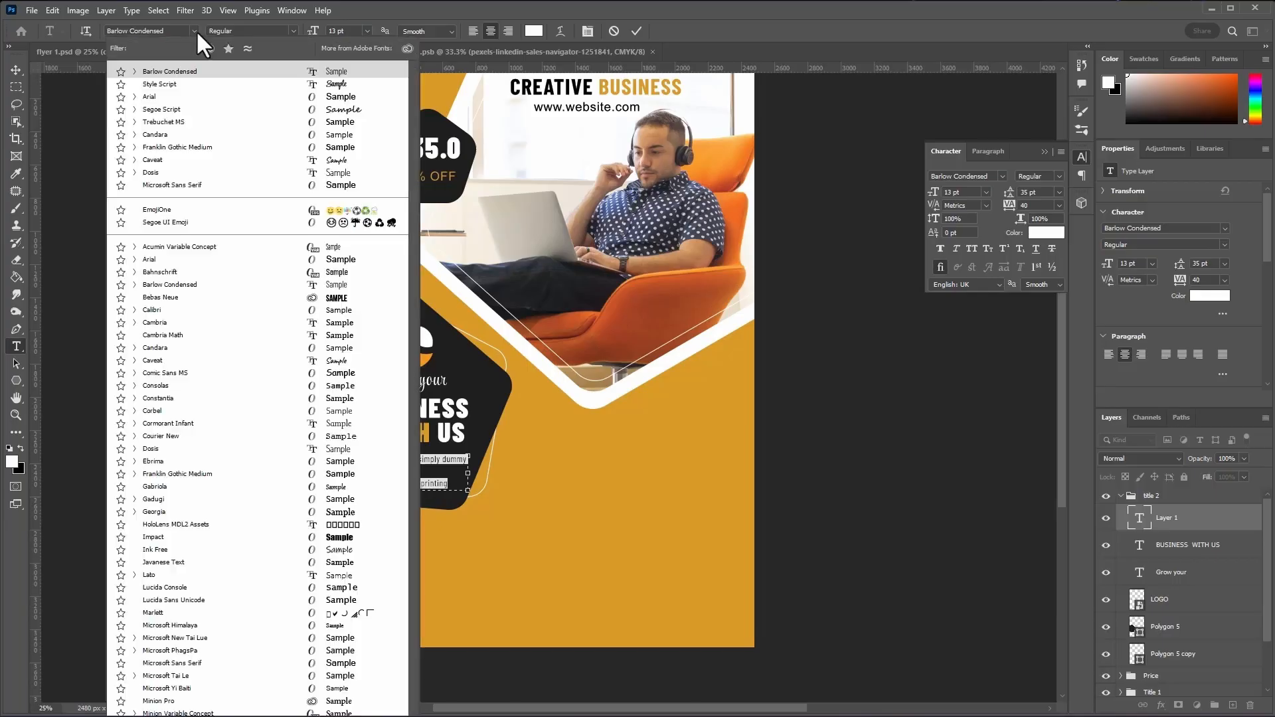
left_click(177, 95)
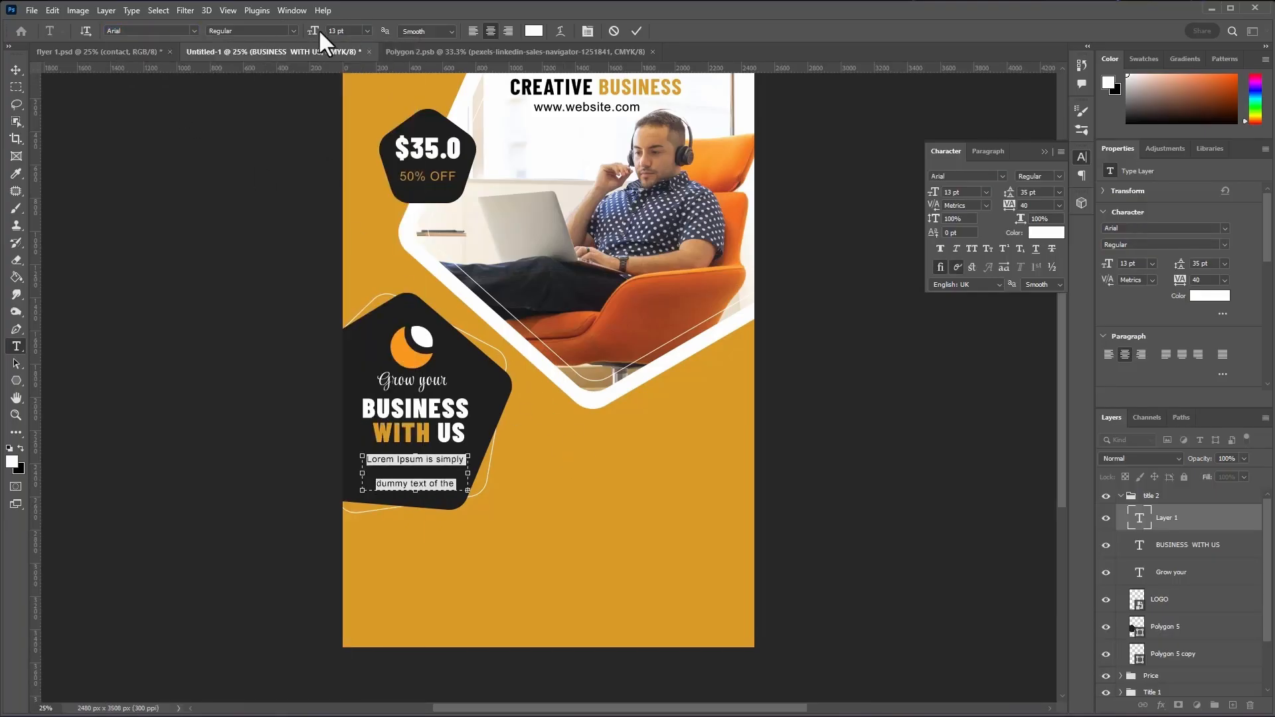
left_click_drag(317, 30, 318, 38)
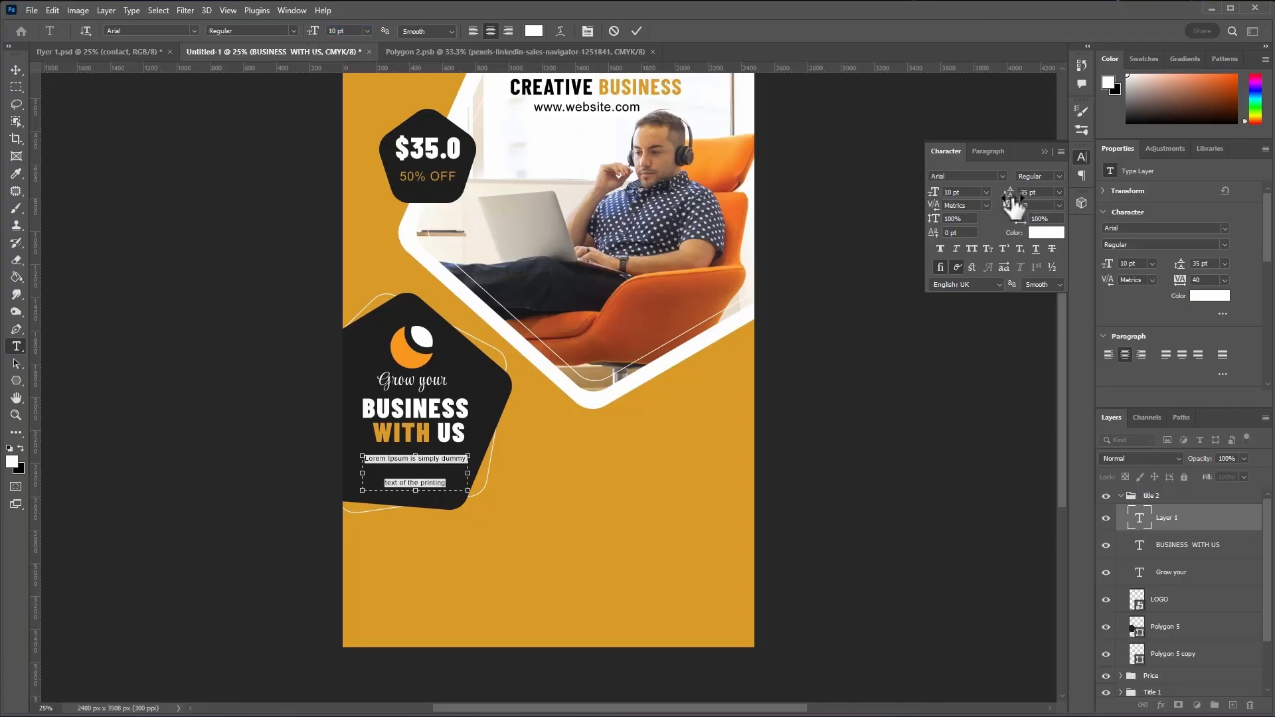
left_click_drag(1009, 197, 1007, 199)
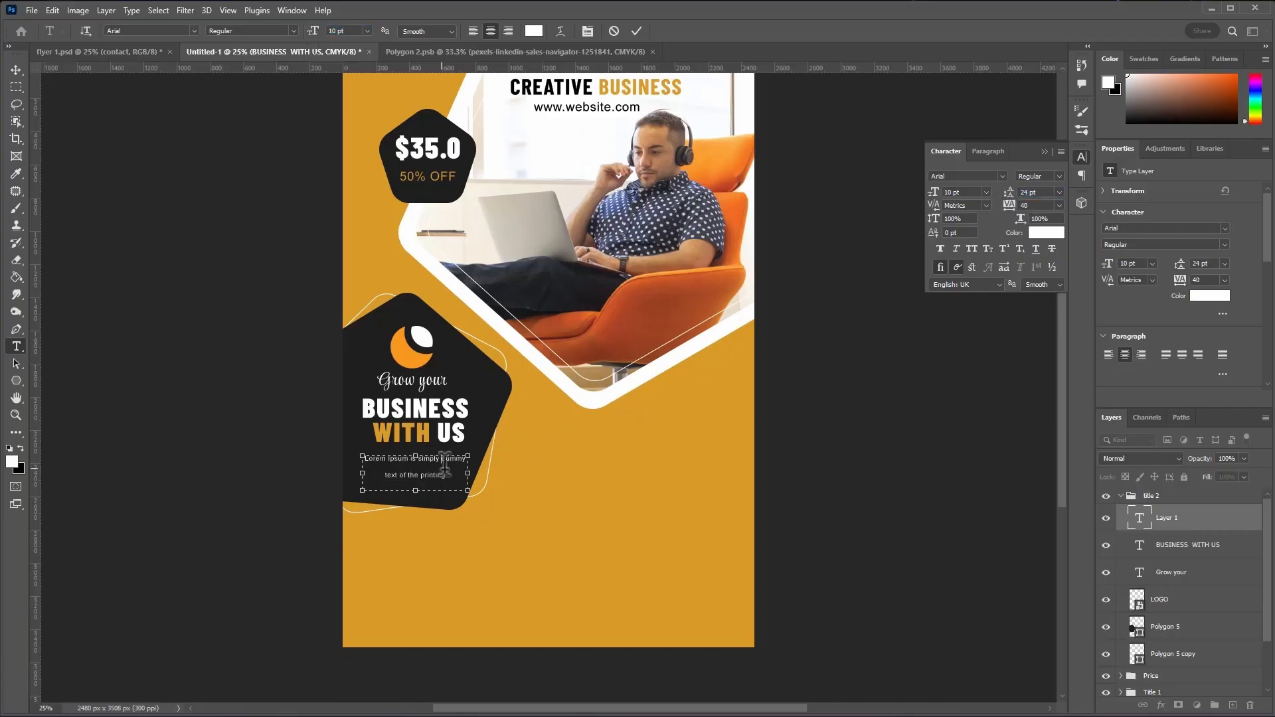
left_click(636, 31)
scroll(495, 432, "up", 1)
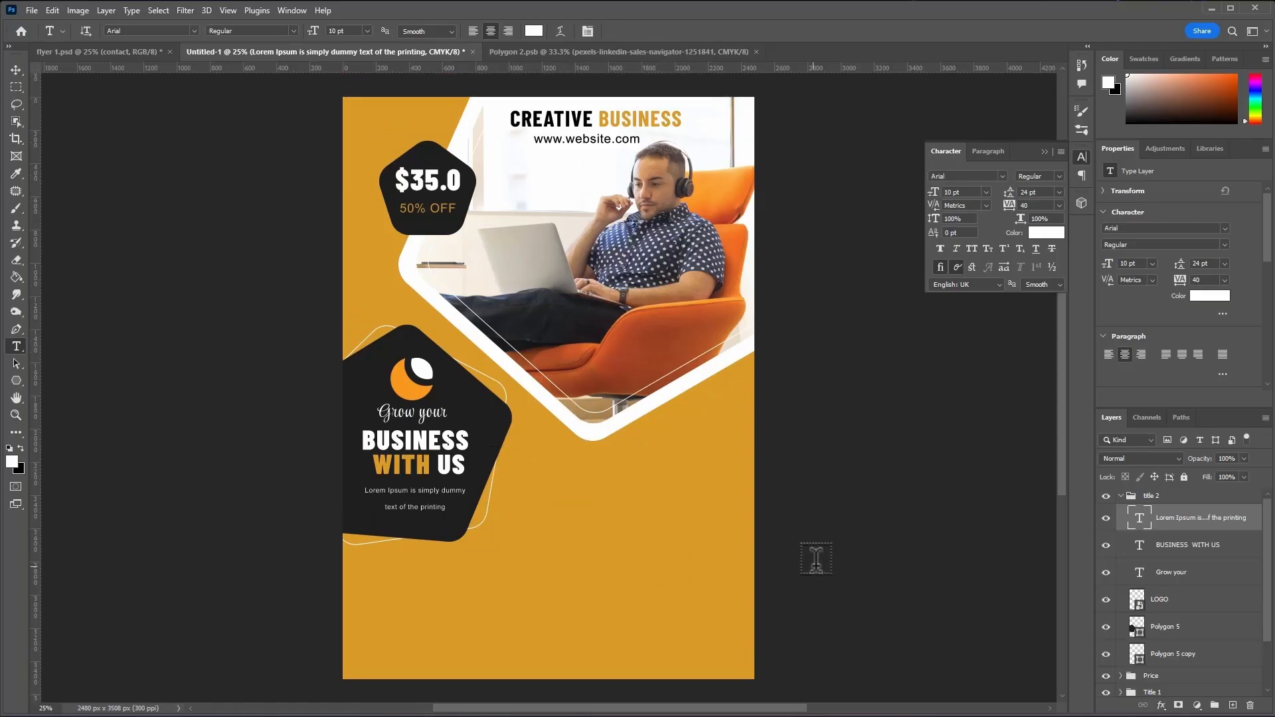
- Collapse the "title 2" group and create a new layer group above it named Content
left_click(1122, 496)
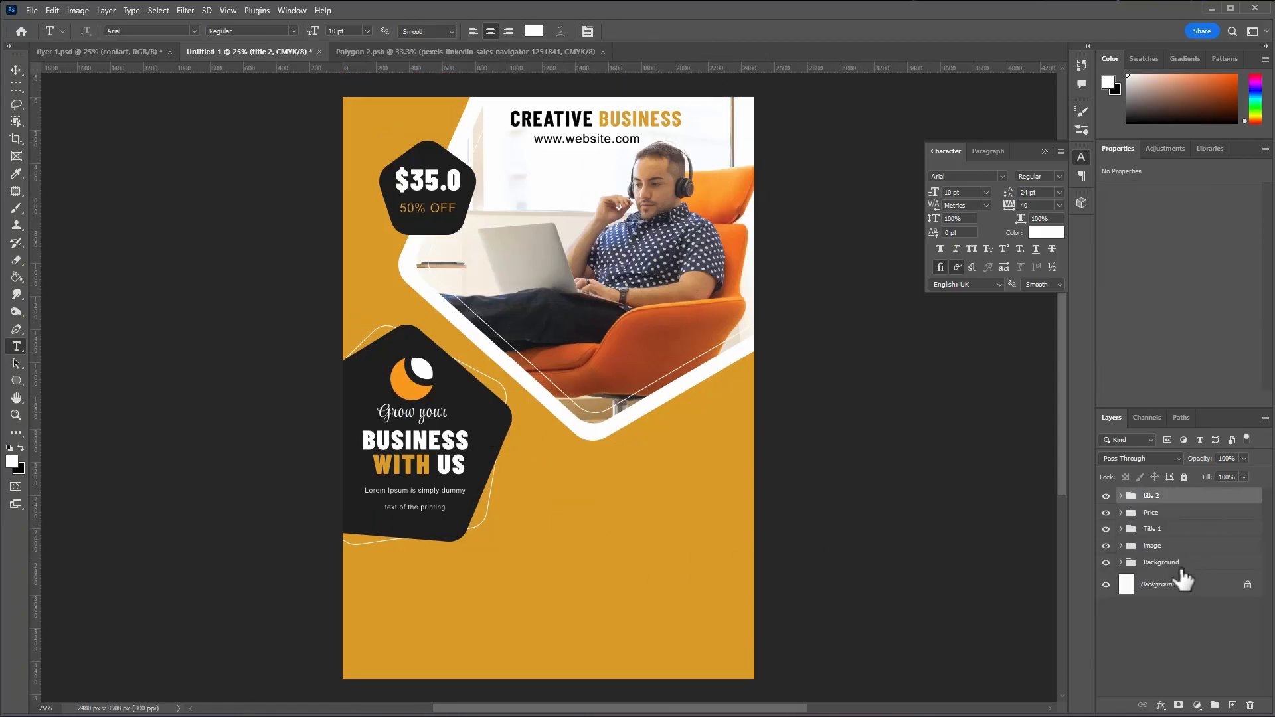
left_click(1214, 705)
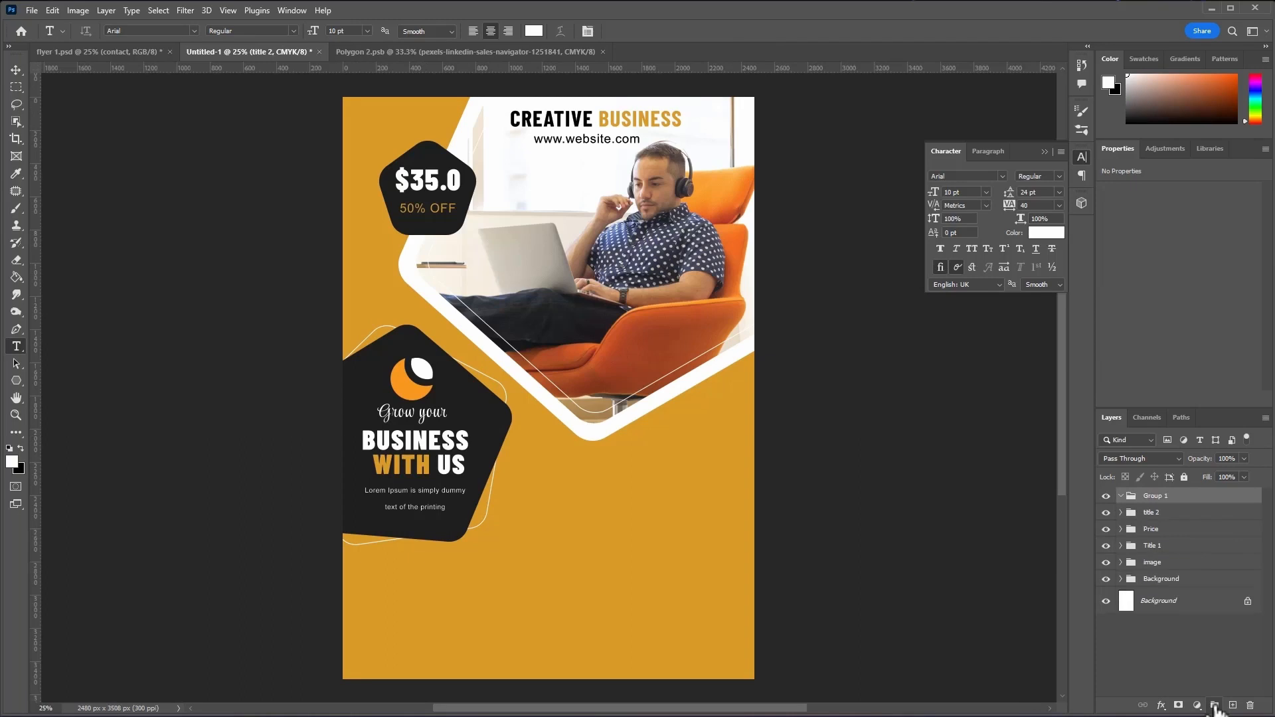
double_click(1160, 498)
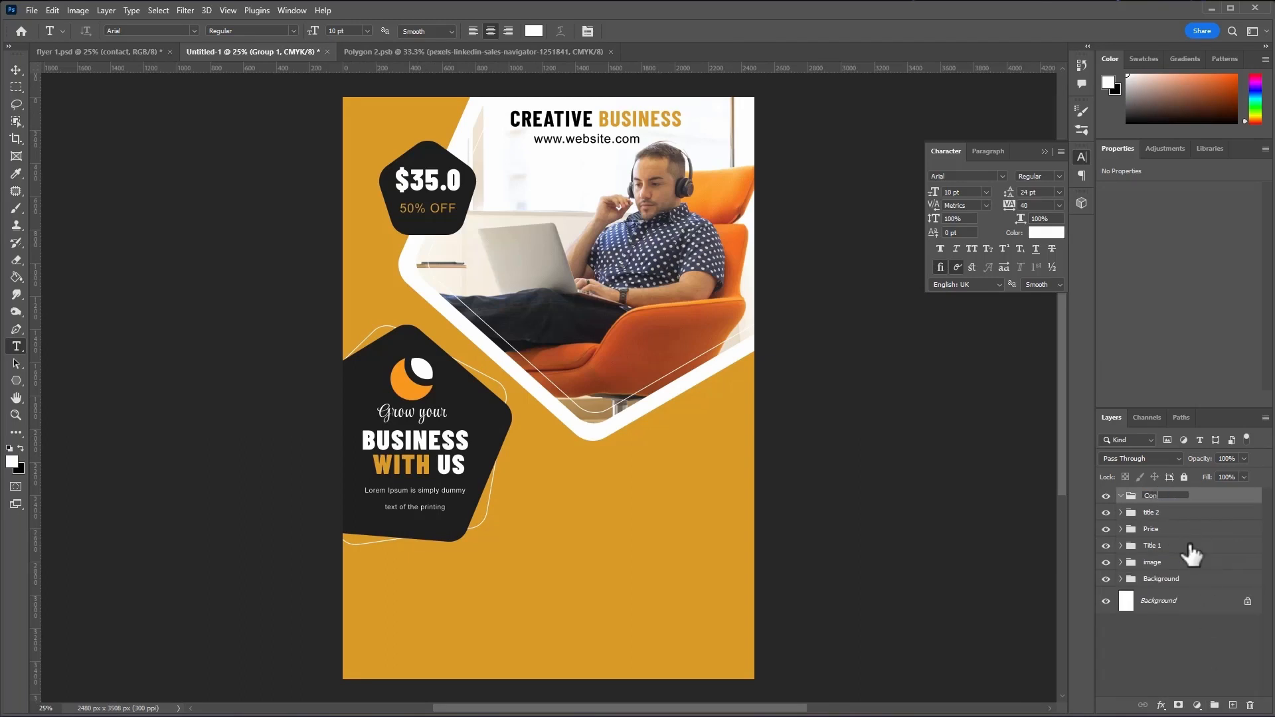
type("Content")
key("Return")
- Copy the "WHY CHOOSE US ?" heading and its two Lorem Ipsum lines from the Notepad text file and return to the flyer
key("alt+Tab")
left_click(235, 390)
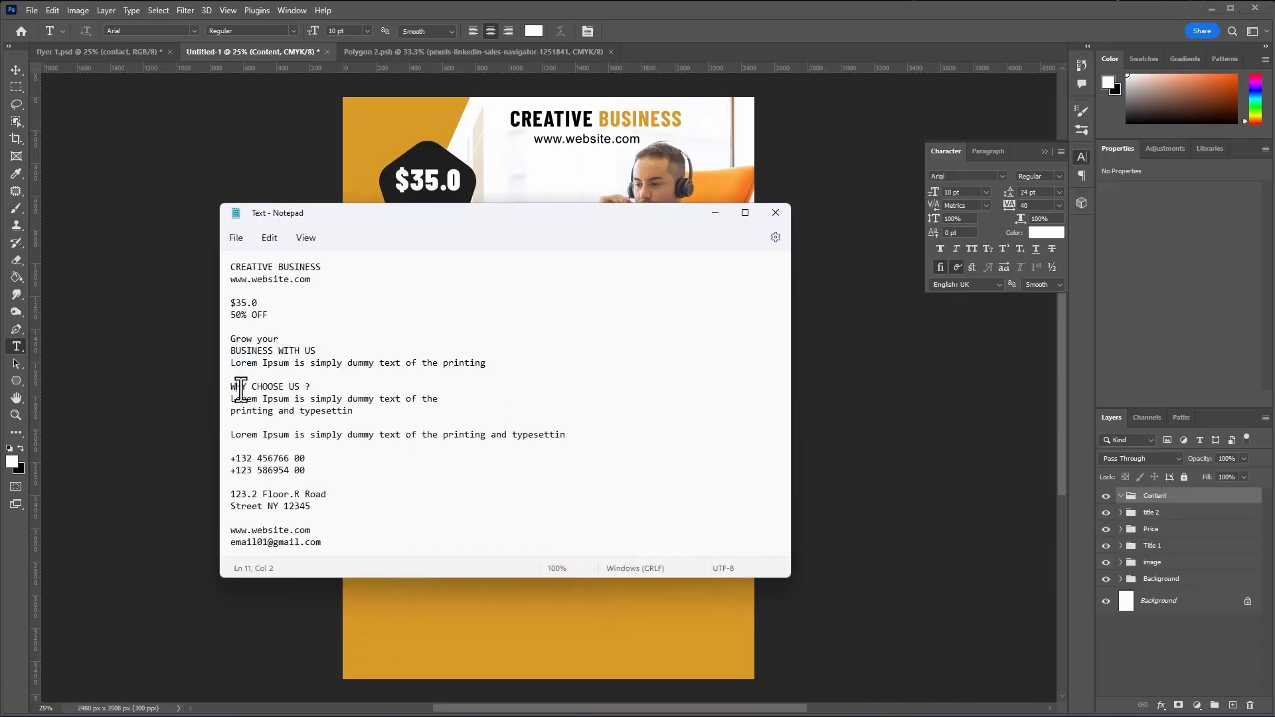
left_click_drag(234, 390, 358, 422)
right_click(316, 413)
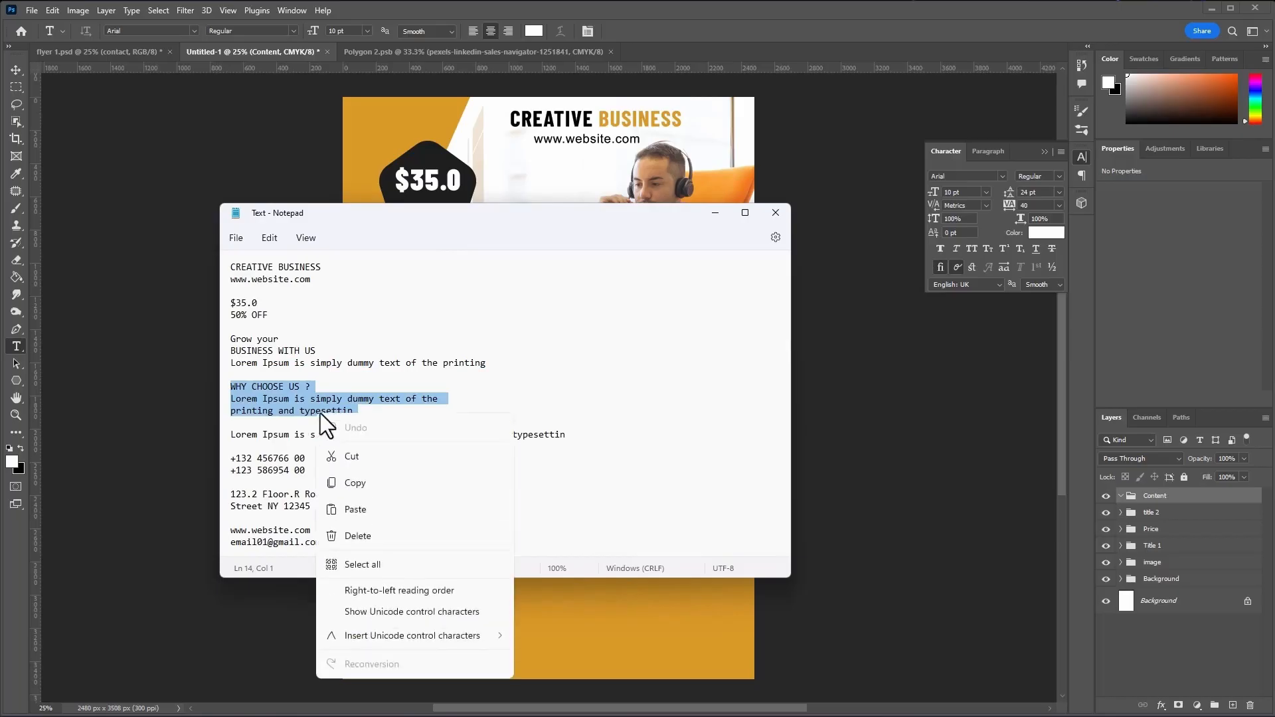
left_click(368, 483)
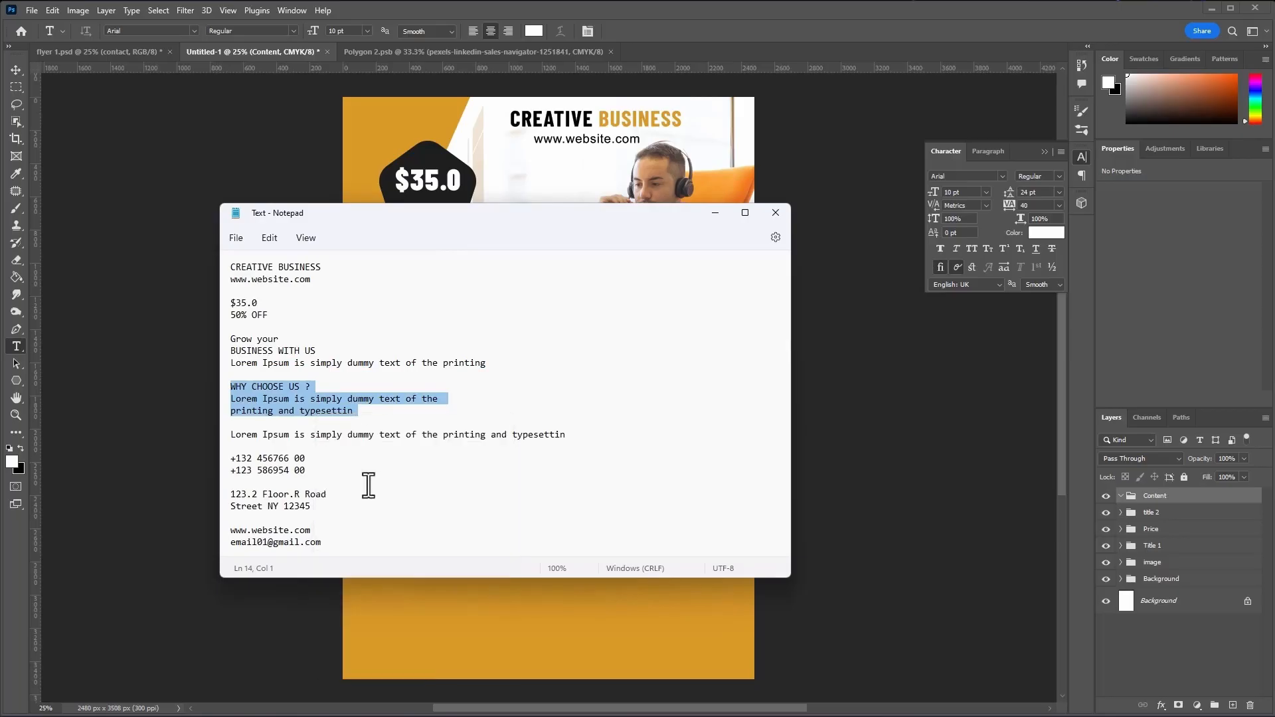
left_click(724, 38)
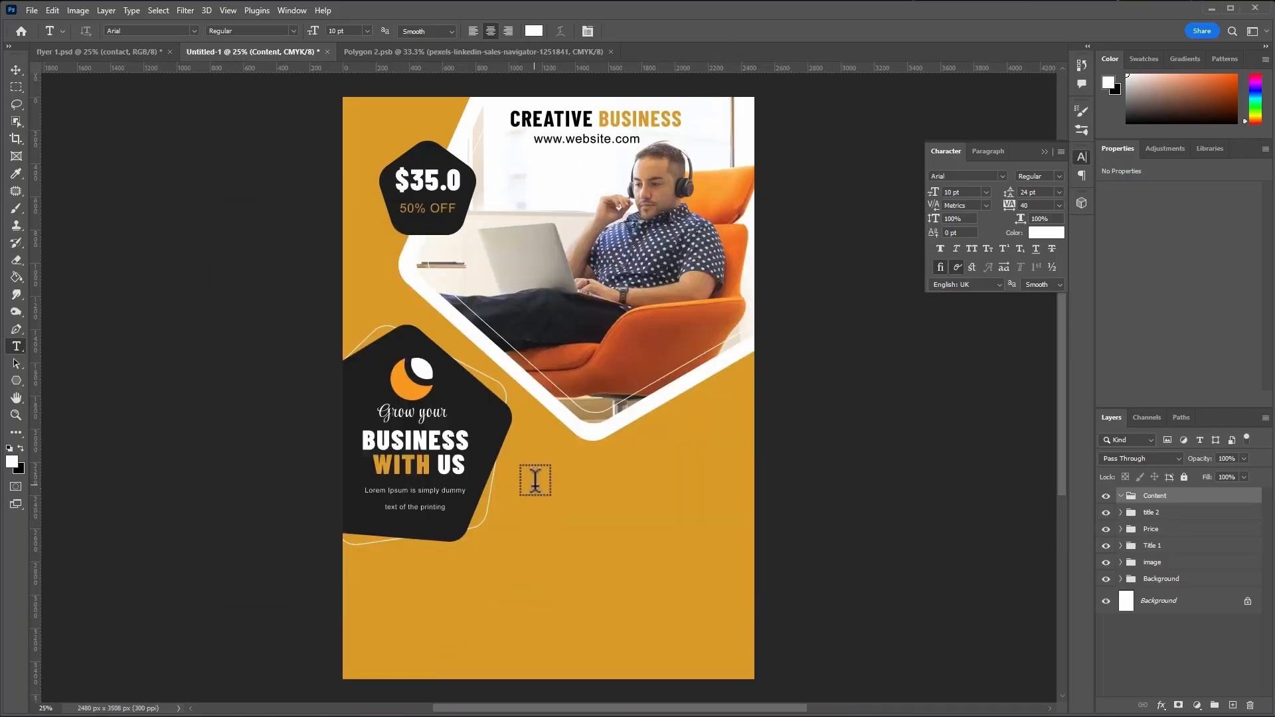
- Draw a paragraph text box in the orange area below the photo, paste the copied block and left-align it
left_click_drag(548, 488, 731, 551)
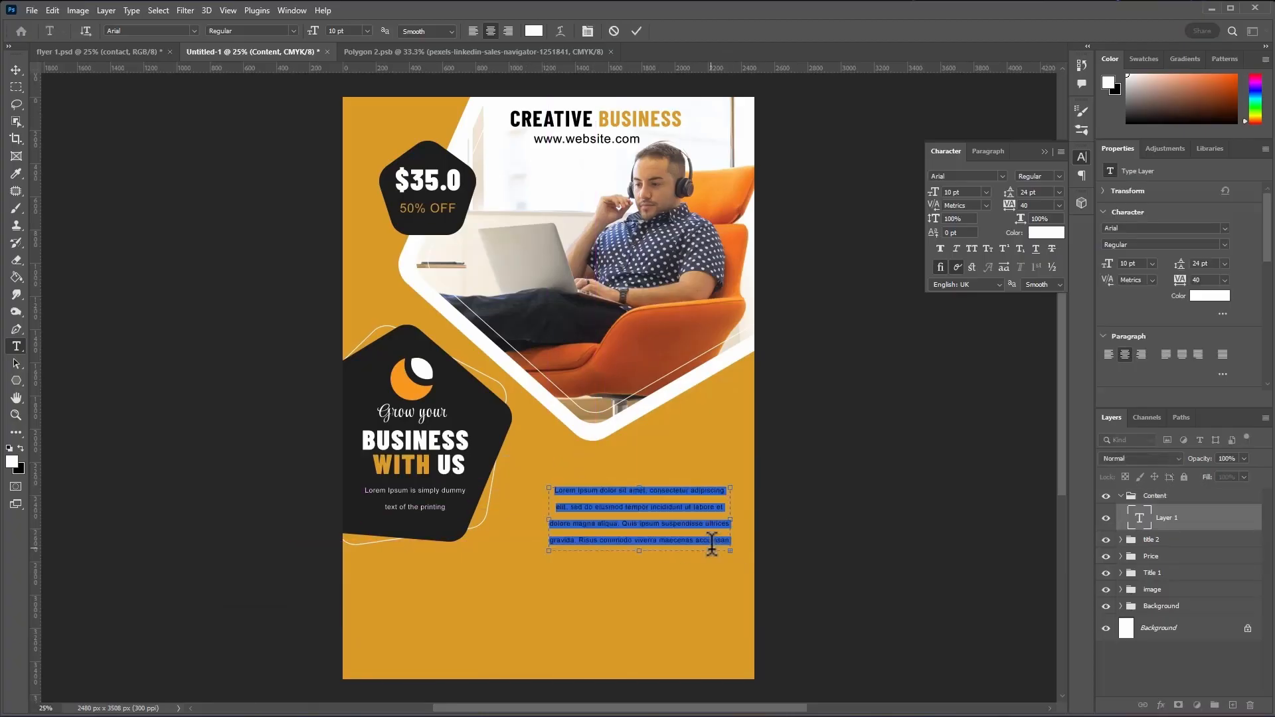
right_click(660, 512)
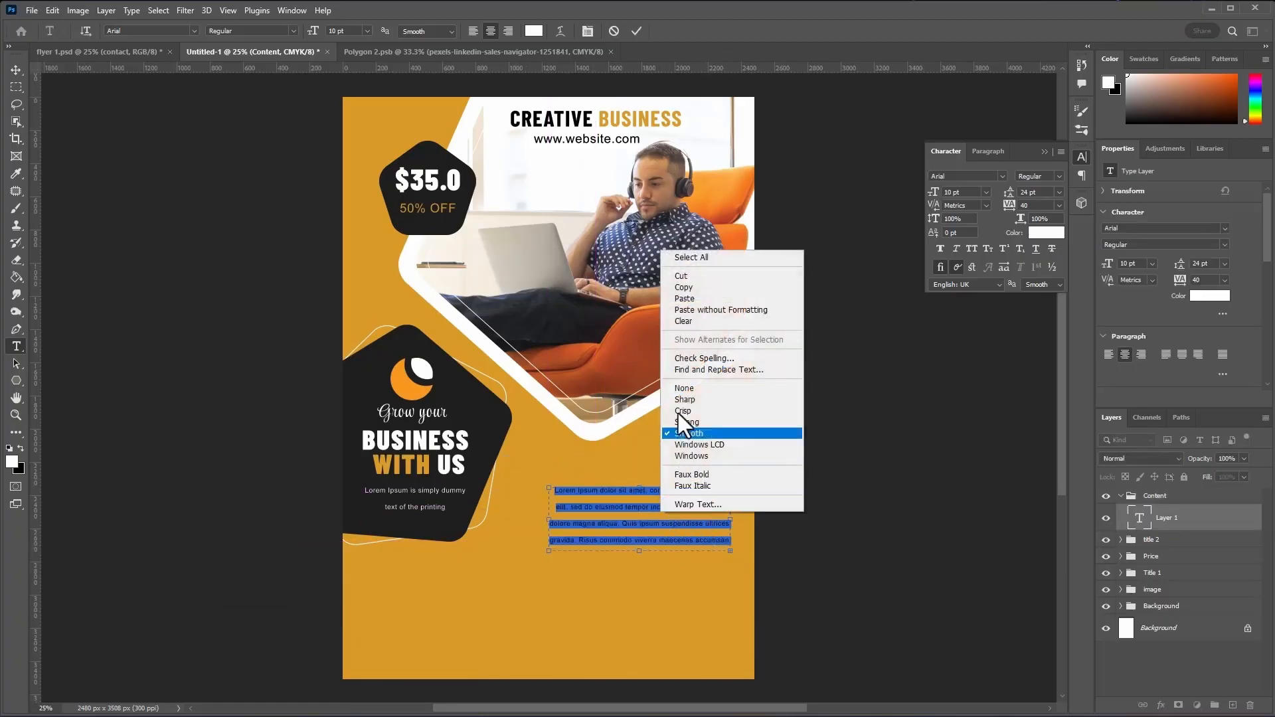
left_click(700, 297)
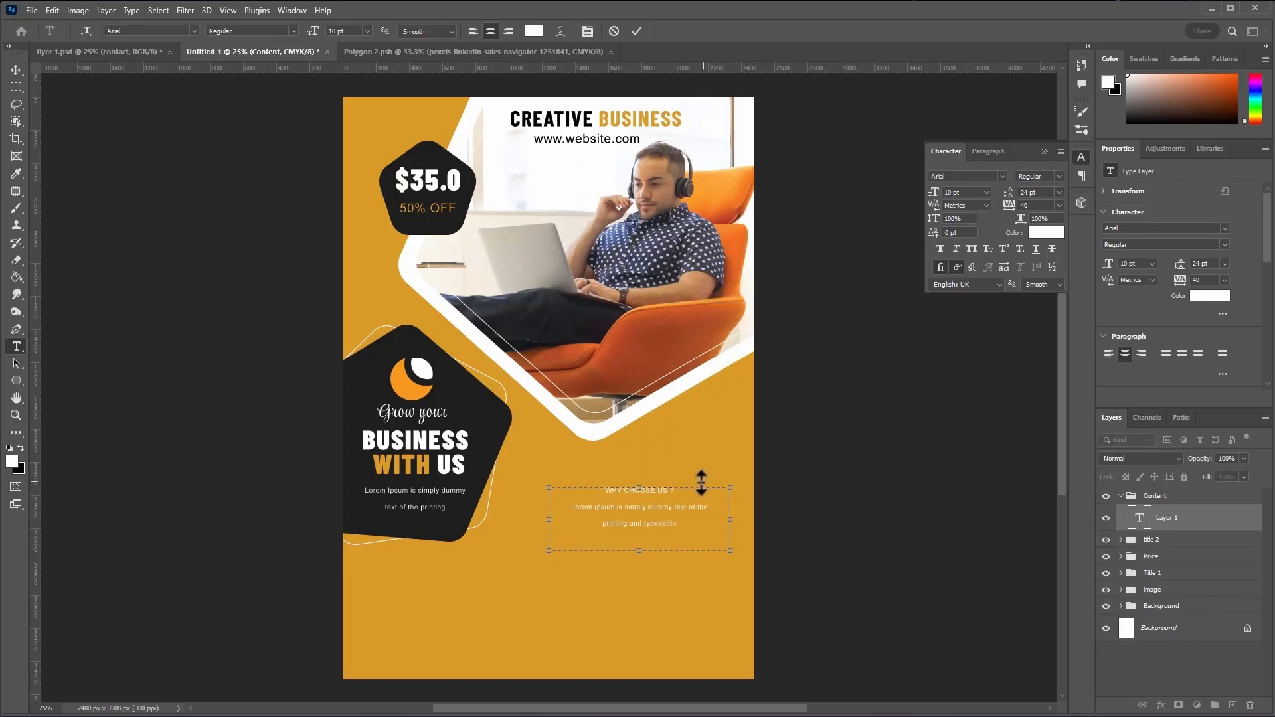
left_click_drag(689, 523, 581, 475)
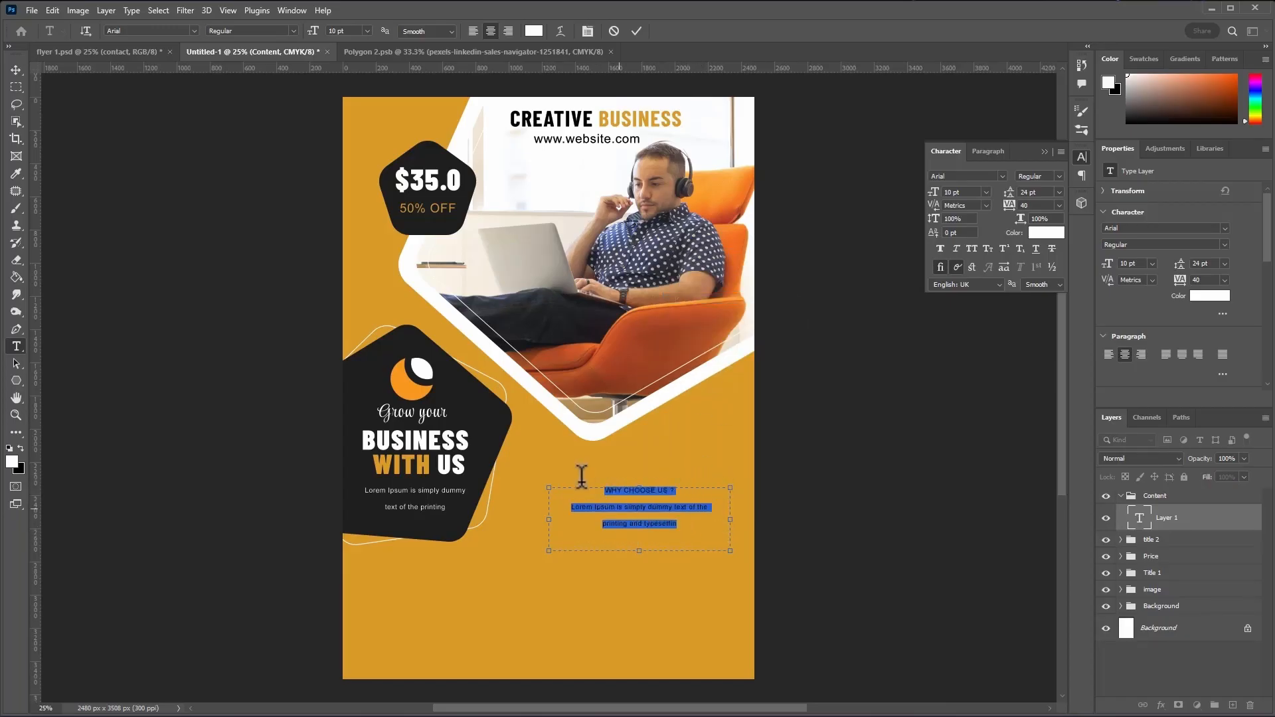
left_click(473, 30)
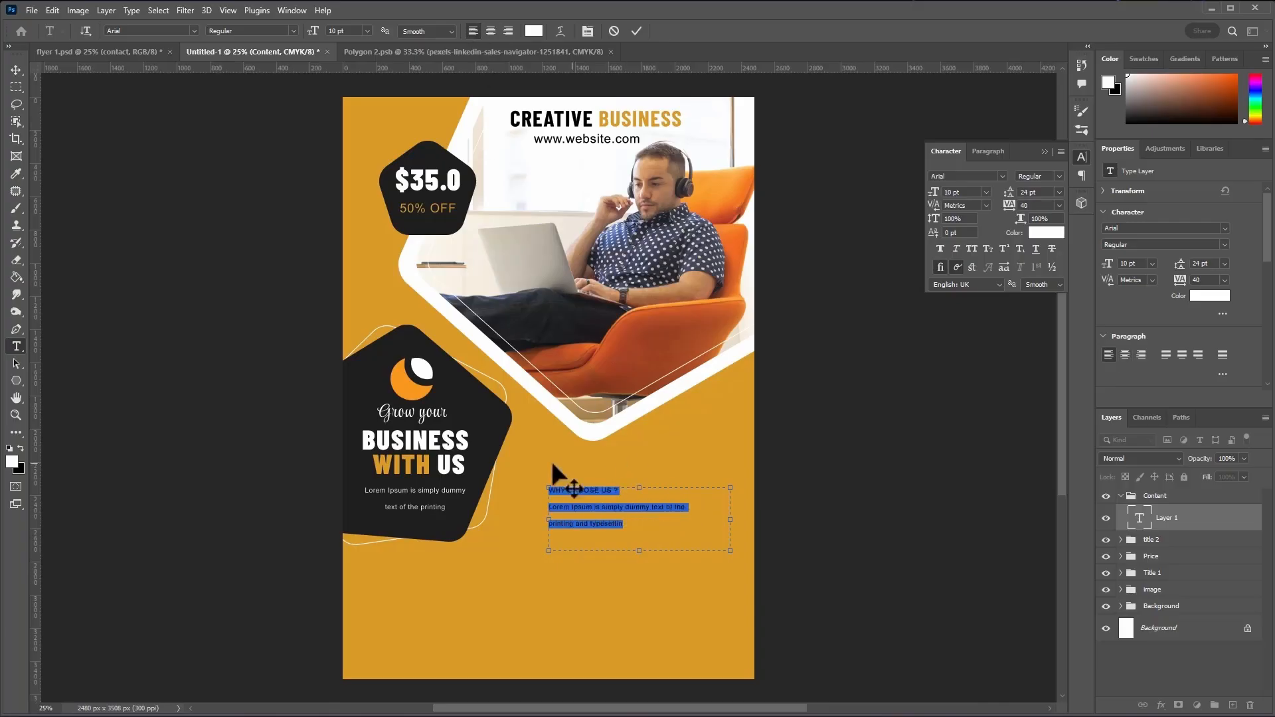
- Format the "WHY CHOOSE US ?" heading in Barlow Condensed Black at 31 pt
left_click(593, 498)
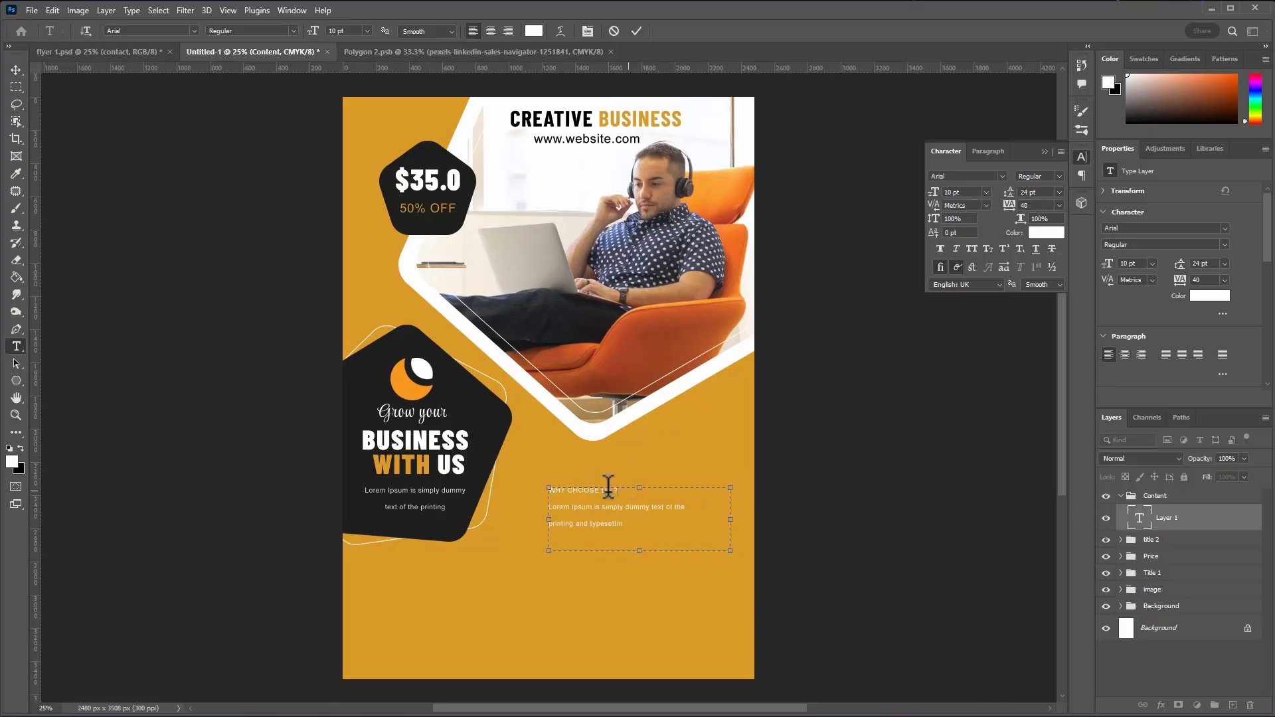
left_click_drag(618, 490, 546, 479)
left_click_drag(310, 34, 319, 33)
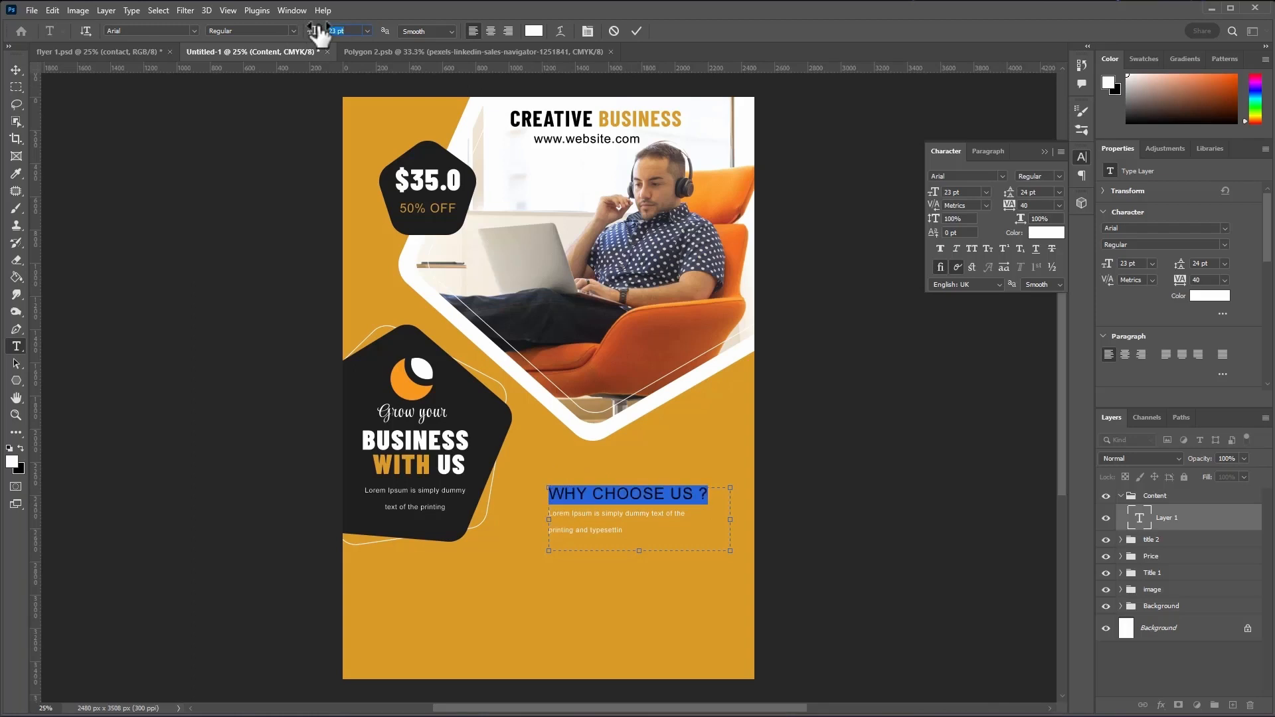
left_click(194, 30)
left_click(193, 82)
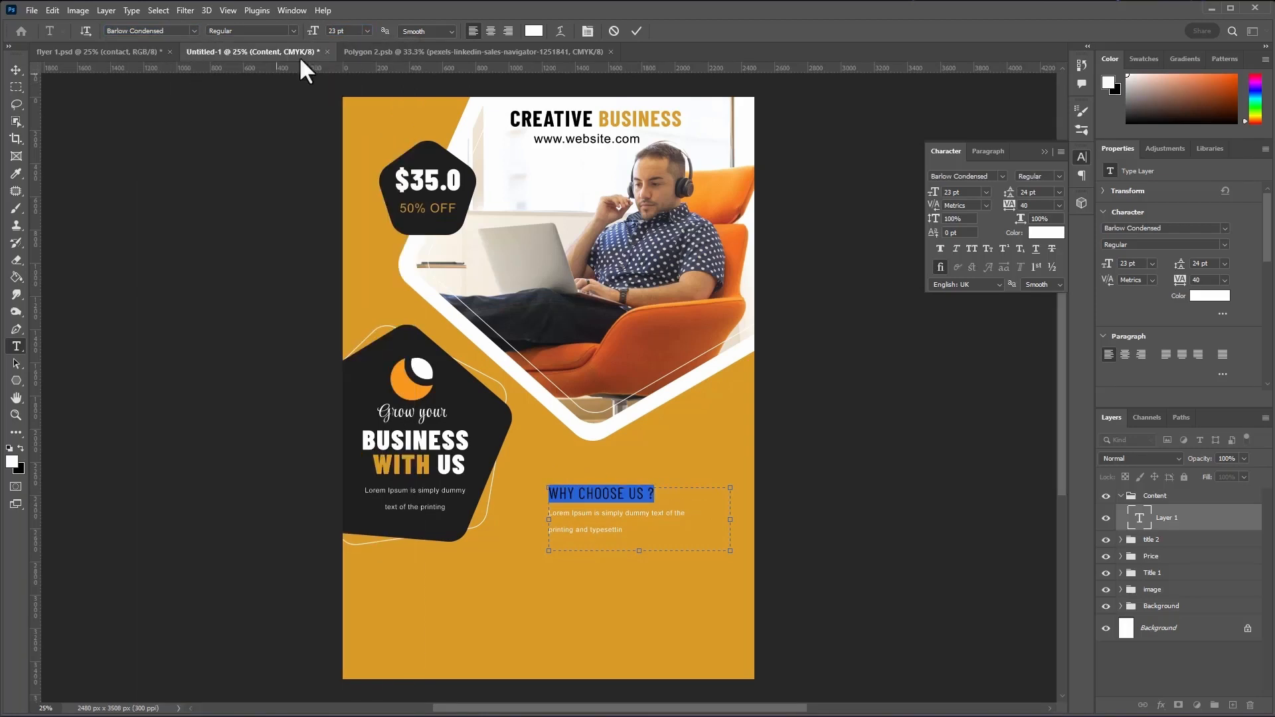
left_click(289, 30)
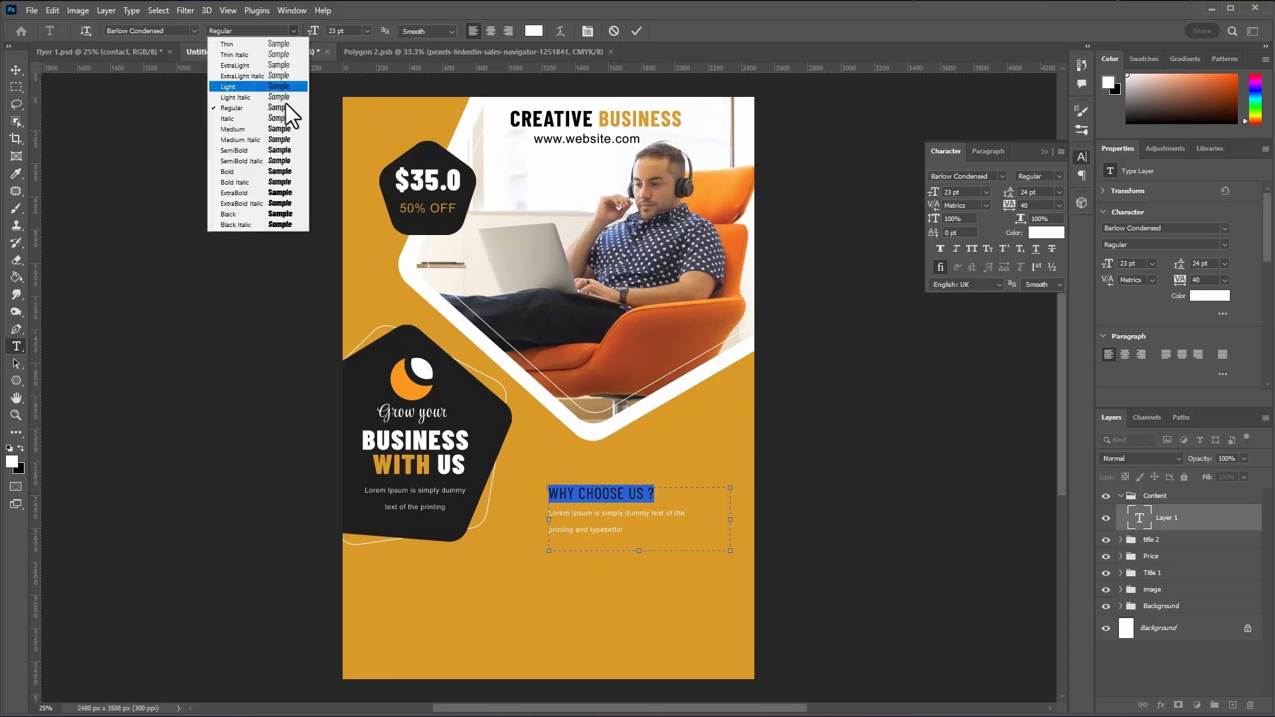
left_click(252, 214)
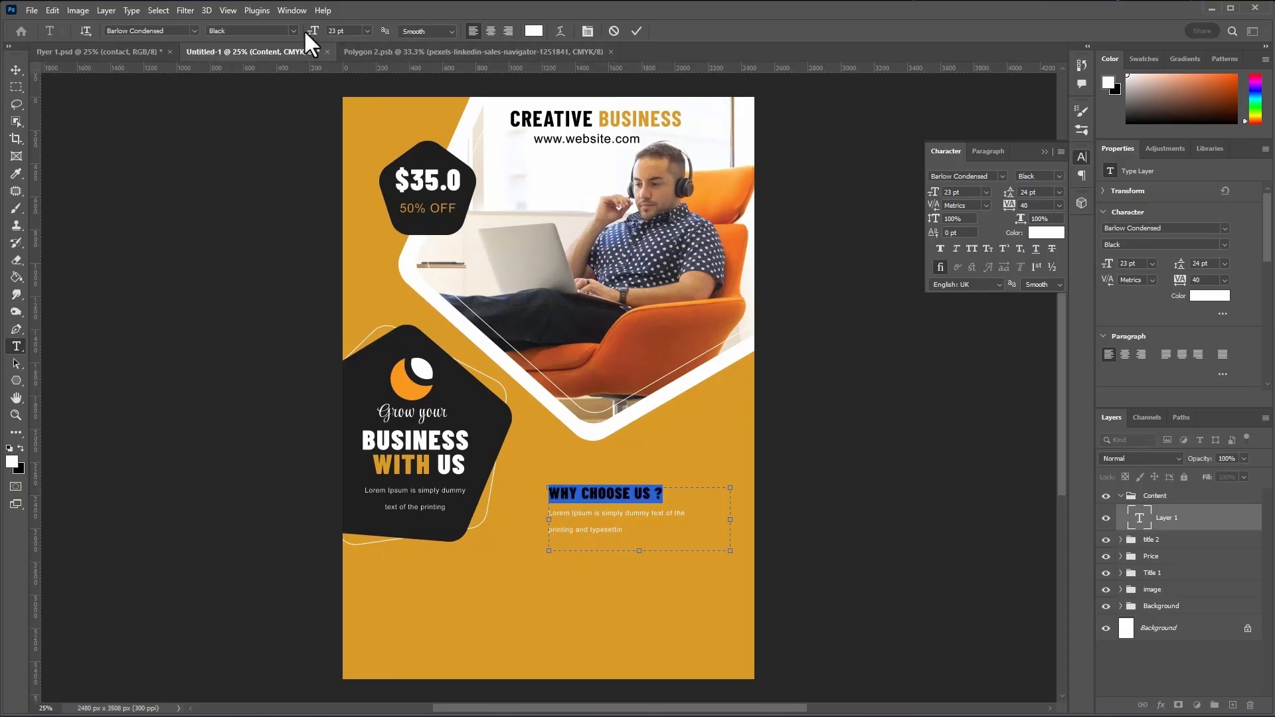
left_click_drag(305, 31, 319, 40)
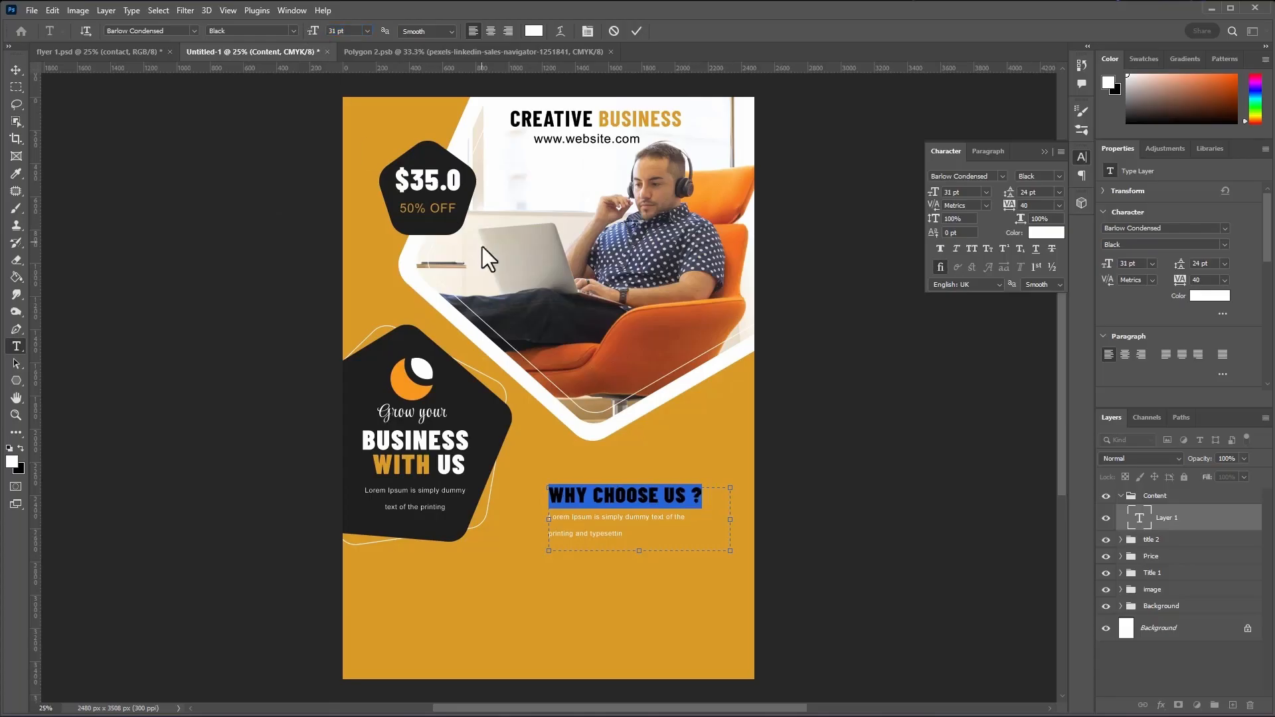
- Recolour the two Lorem Ipsum lines under "WHY CHOOSE US ?" with the dark pentagon's sampled colour and set them to 11 pt
left_click(643, 515)
left_click_drag(625, 534, 545, 514)
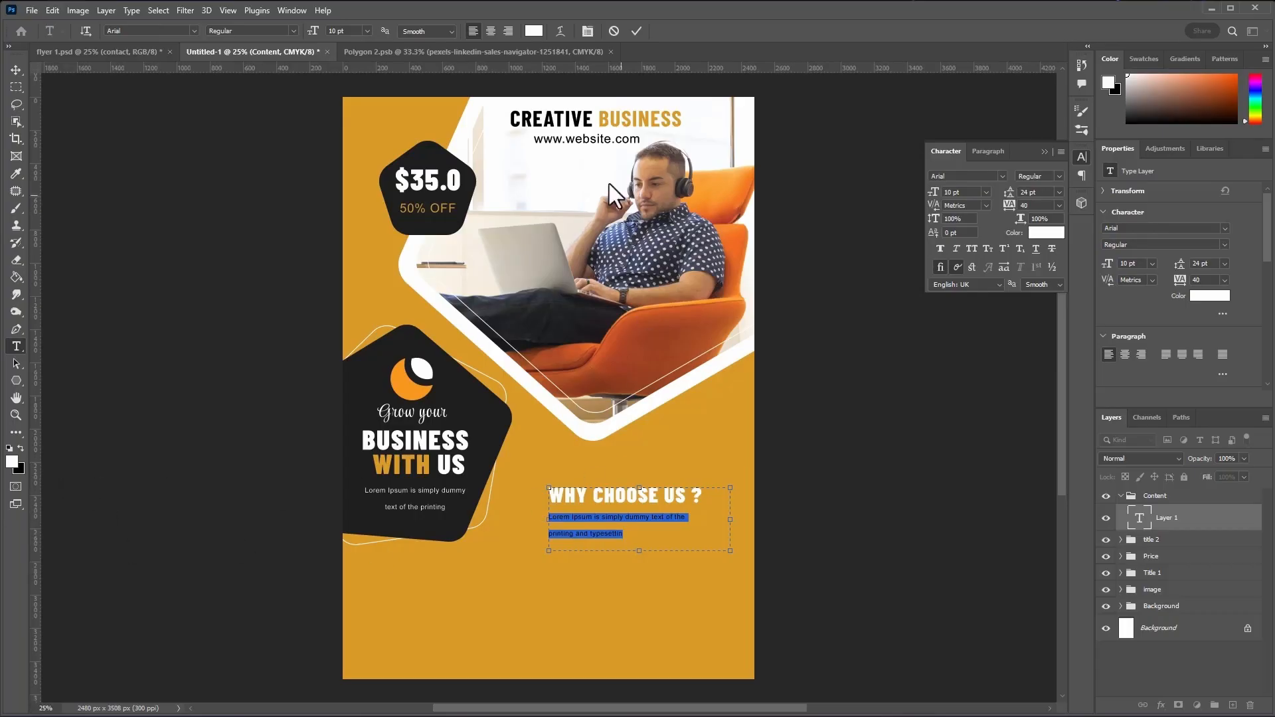
left_click(533, 30)
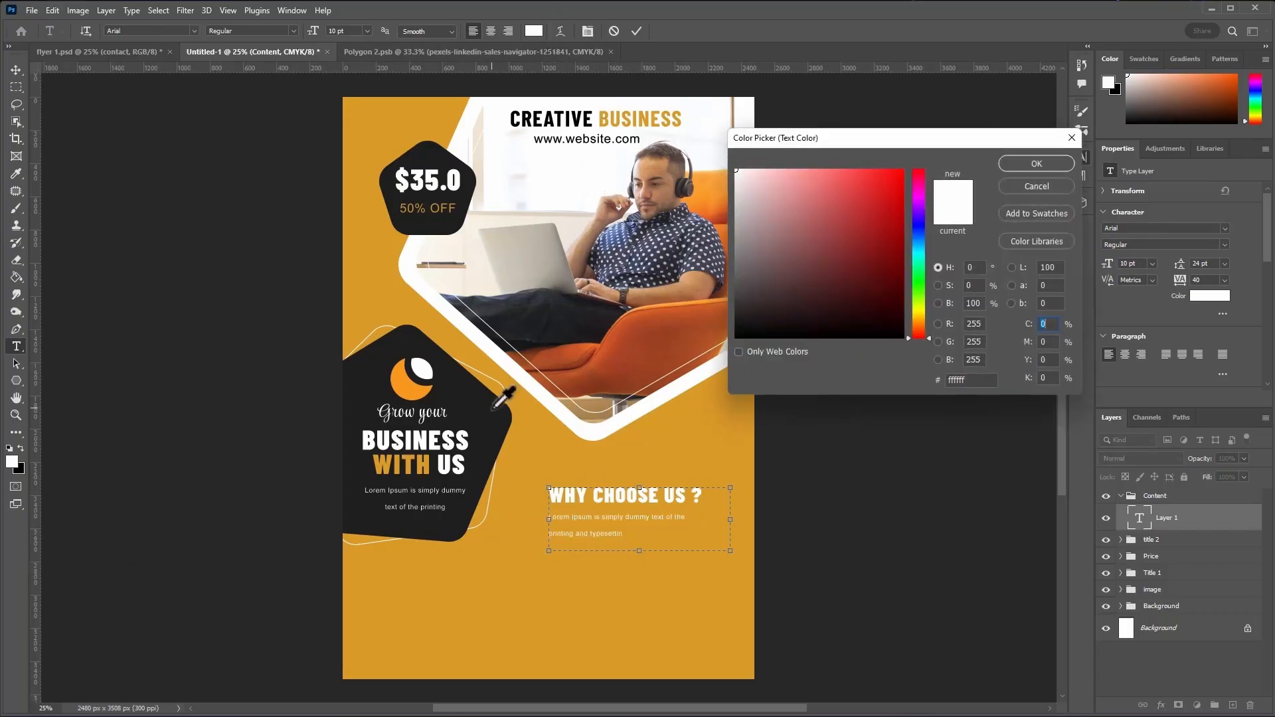
left_click(508, 393)
left_click(1036, 164)
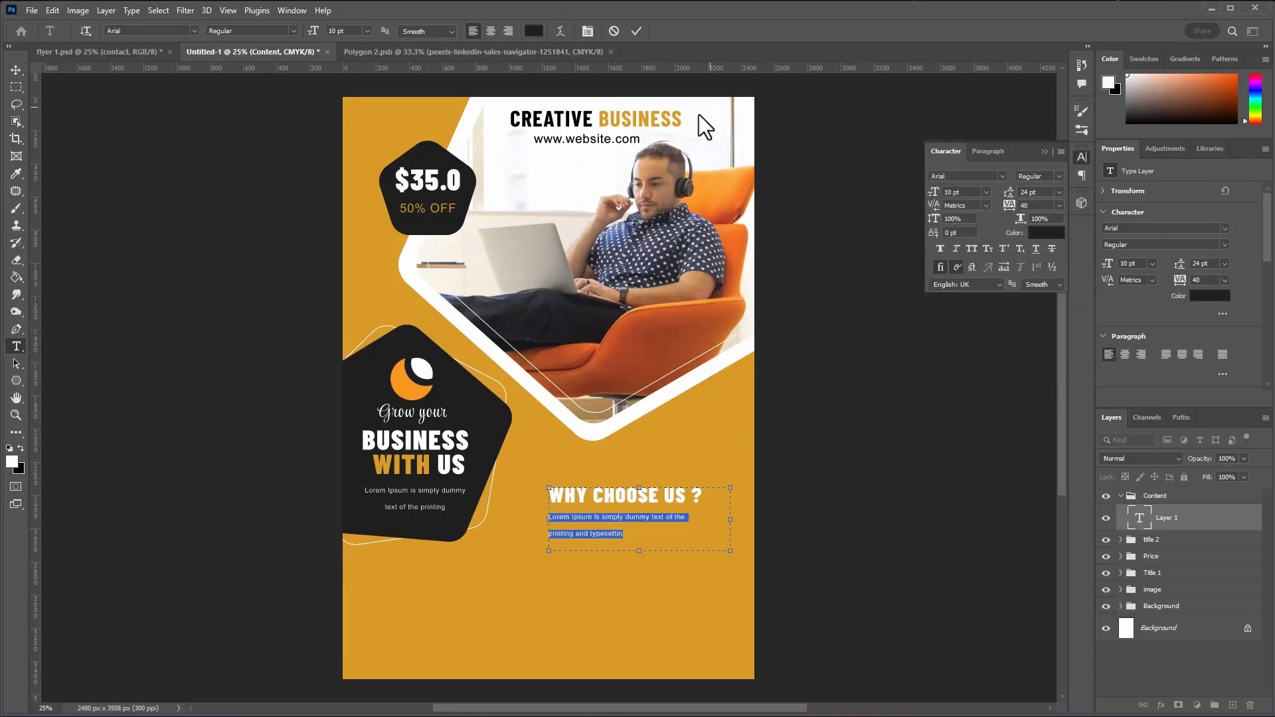
left_click_drag(312, 37, 313, 37)
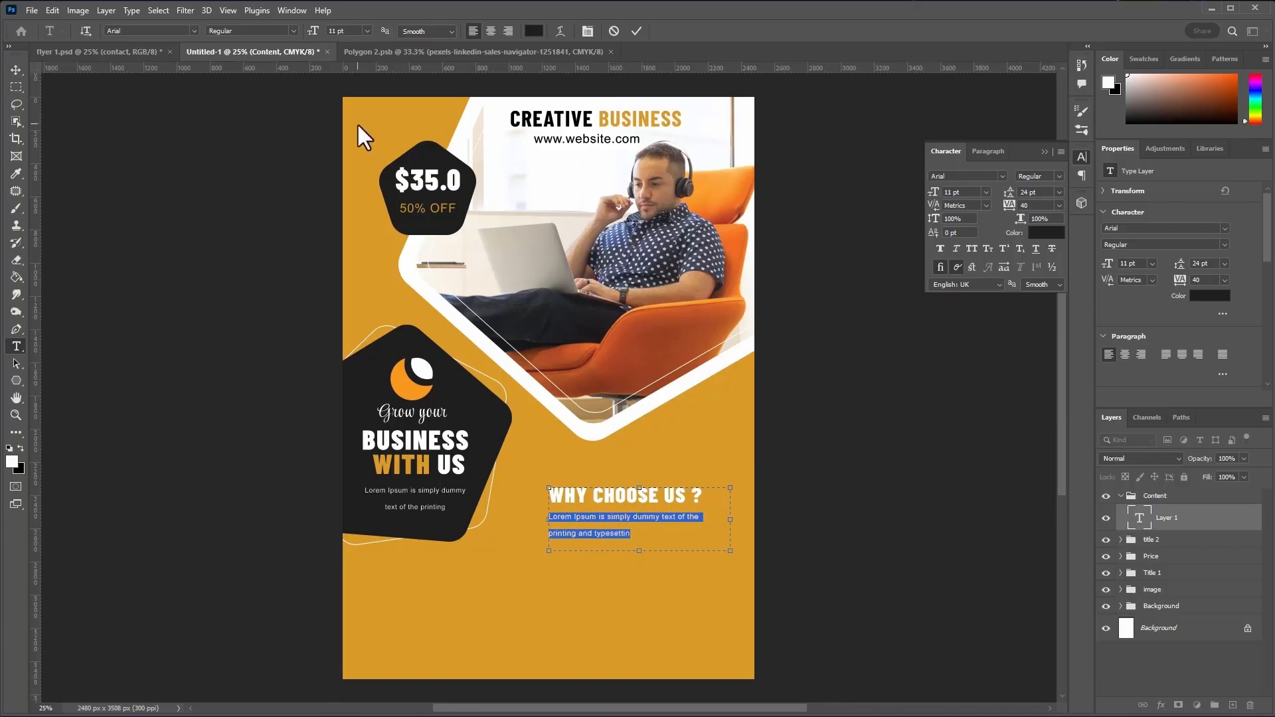
- Recolour the word "WHY" in the heading with the dark colour sampled from the pentagon and commit the text
left_click_drag(619, 518, 549, 495)
left_click(533, 31)
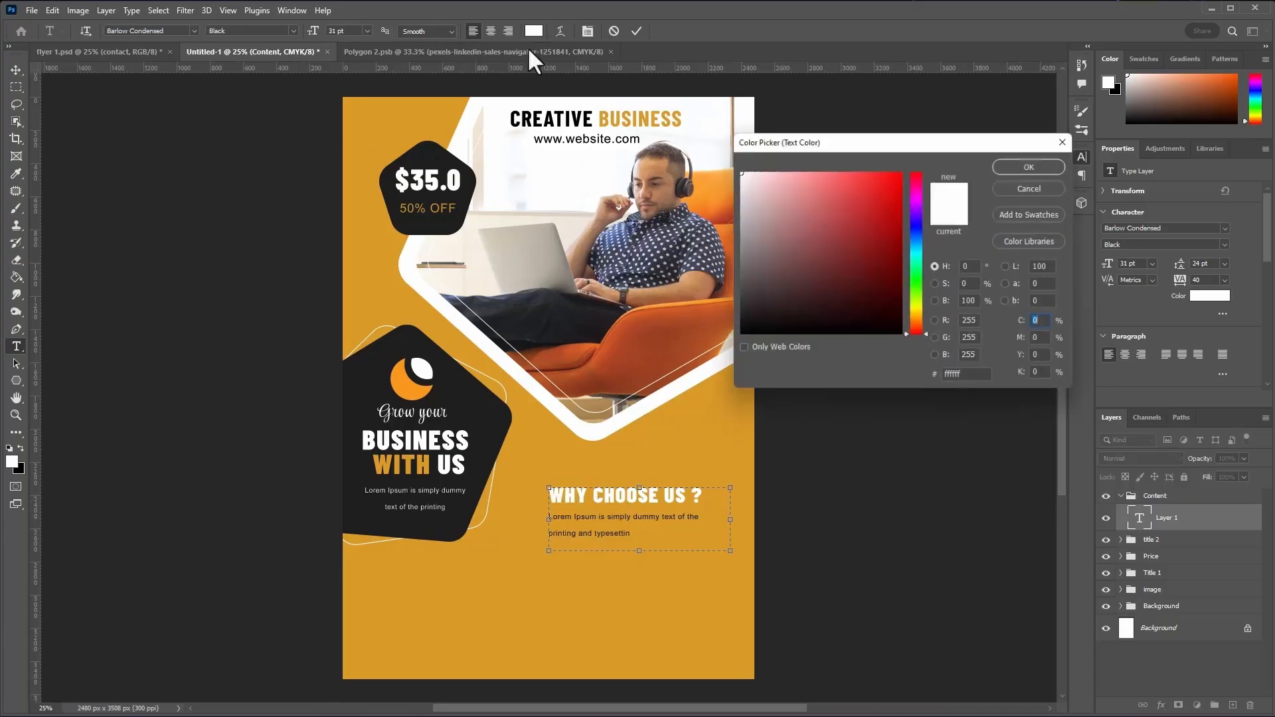
left_click(484, 405)
left_click(1054, 166)
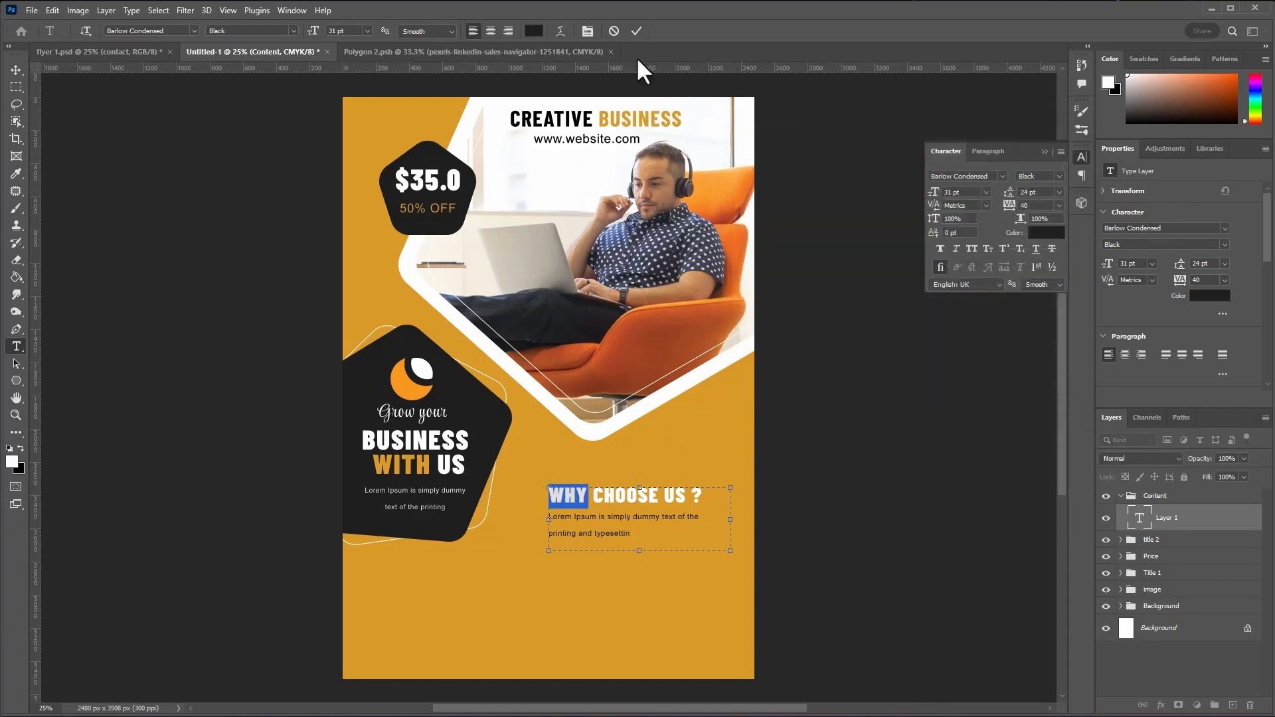
left_click(636, 30)
left_click(554, 571)
- Copy the line "Lorem Ipsum is simply dummy text of the printing and typesettin" from the Notepad text file and return to the flyer
scroll(554, 571, "down", 1)
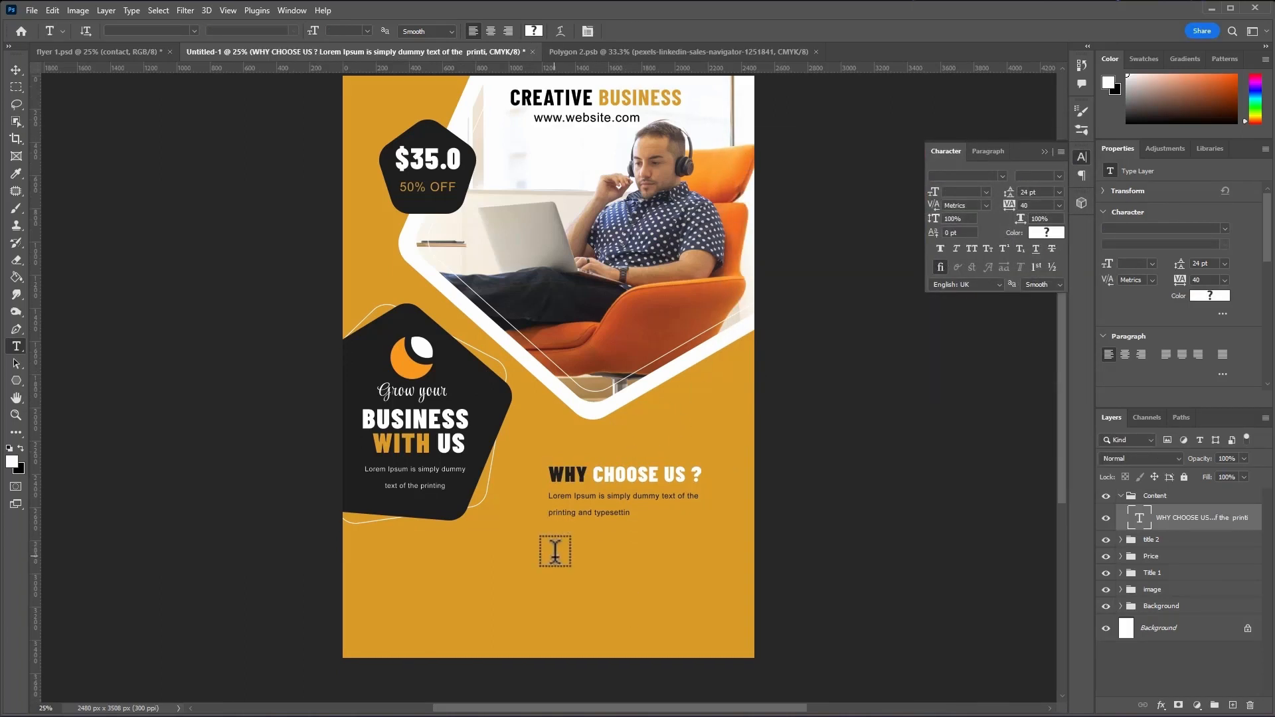
scroll(554, 551, "down", 1)
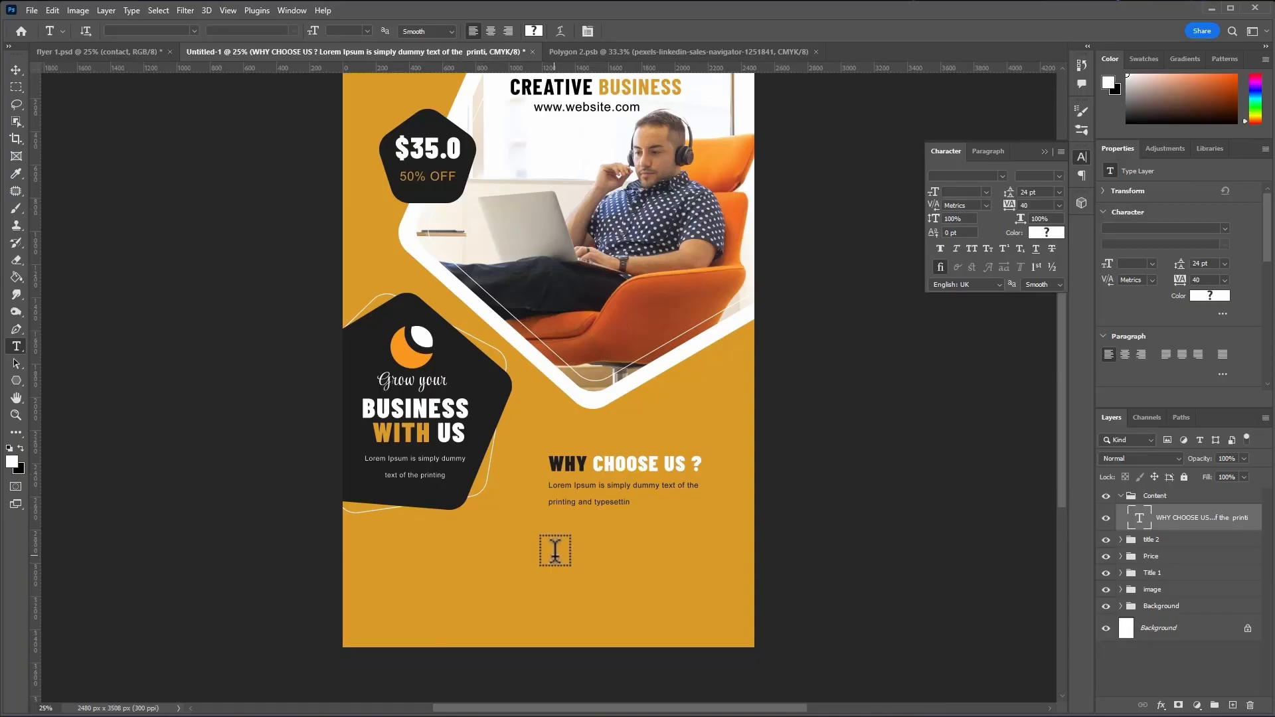
key("alt+Tab")
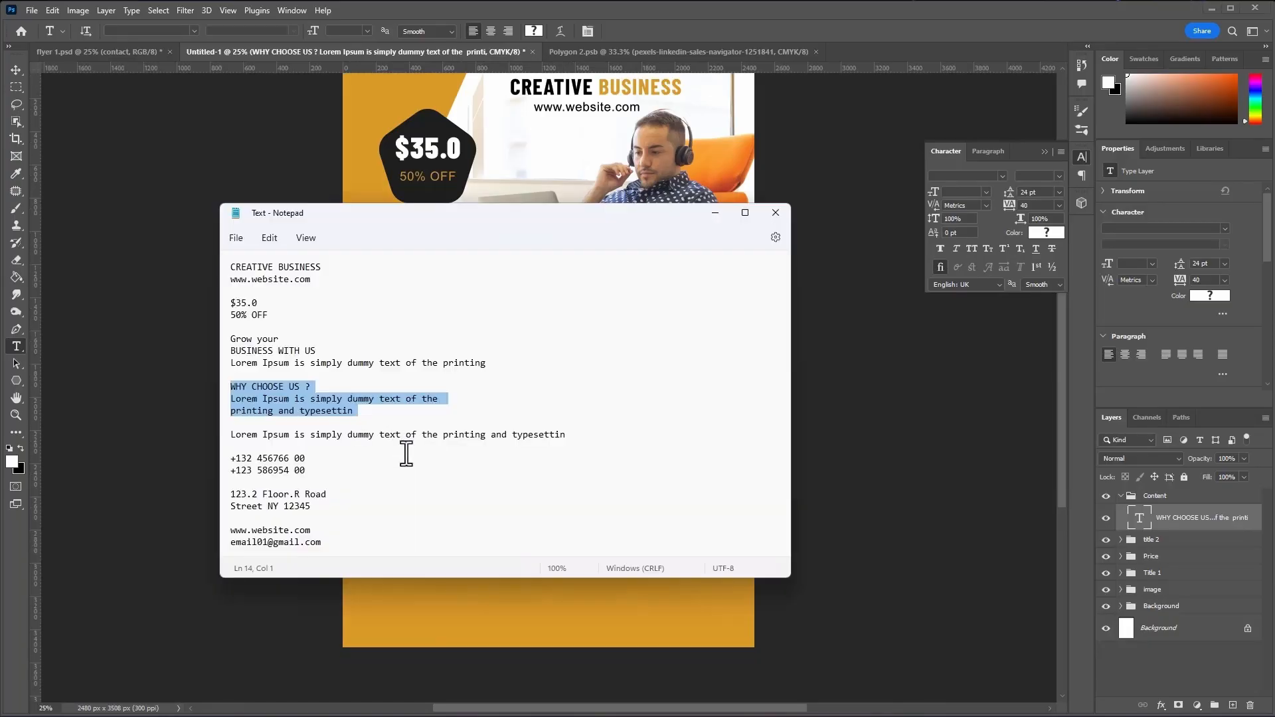
left_click_drag(230, 435, 598, 439)
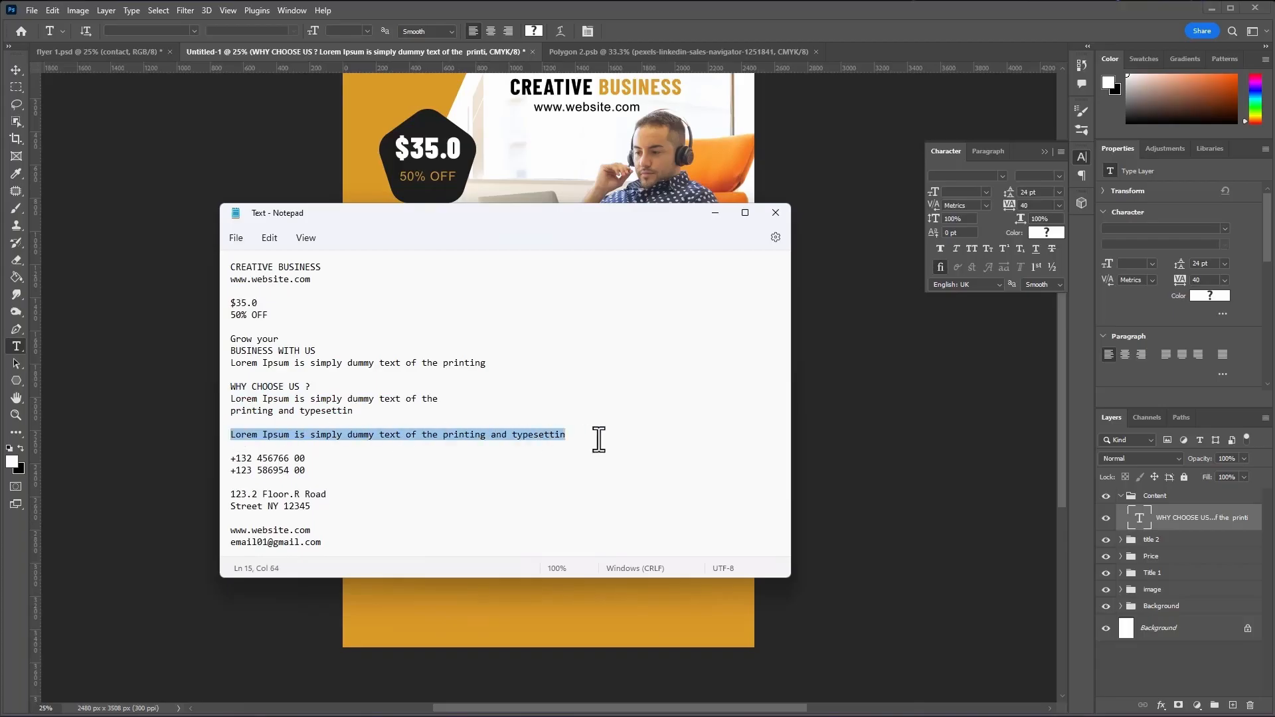
right_click(530, 436)
left_click(597, 501)
left_click(715, 213)
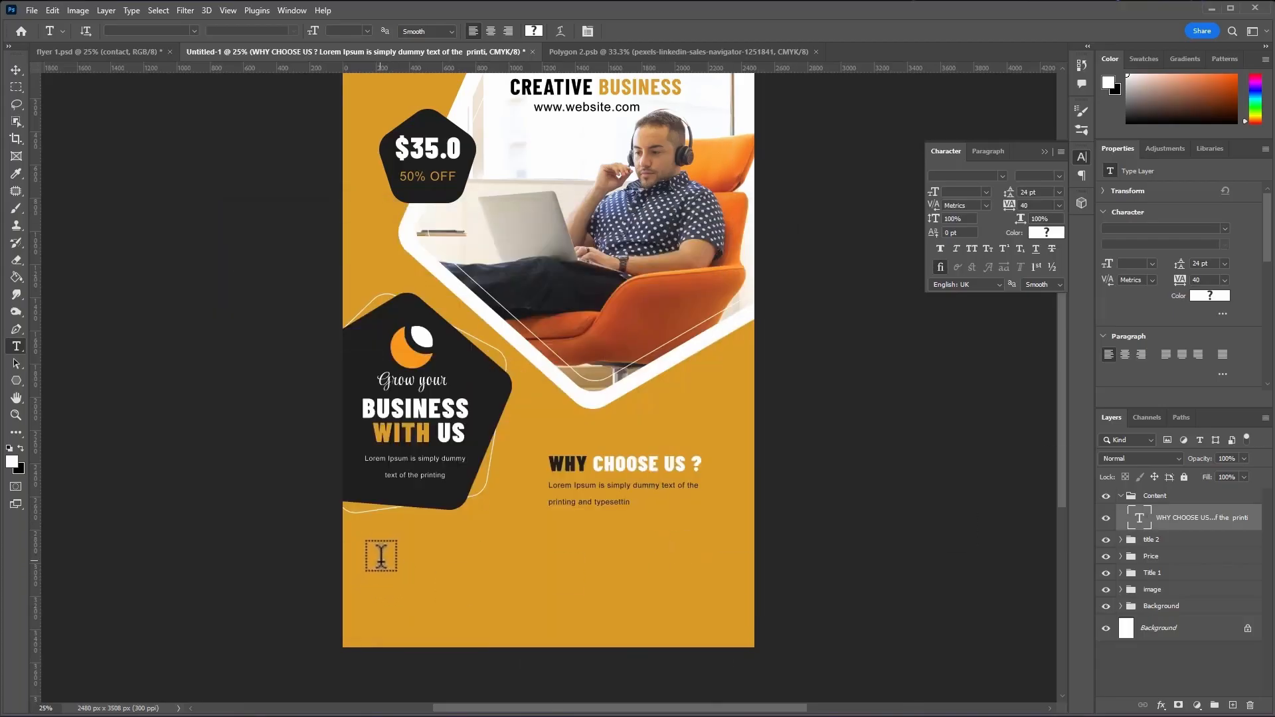
- Draw a paragraph text box in the orange area below the dark pentagon and paste the copied line
left_click_drag(366, 549, 477, 622)
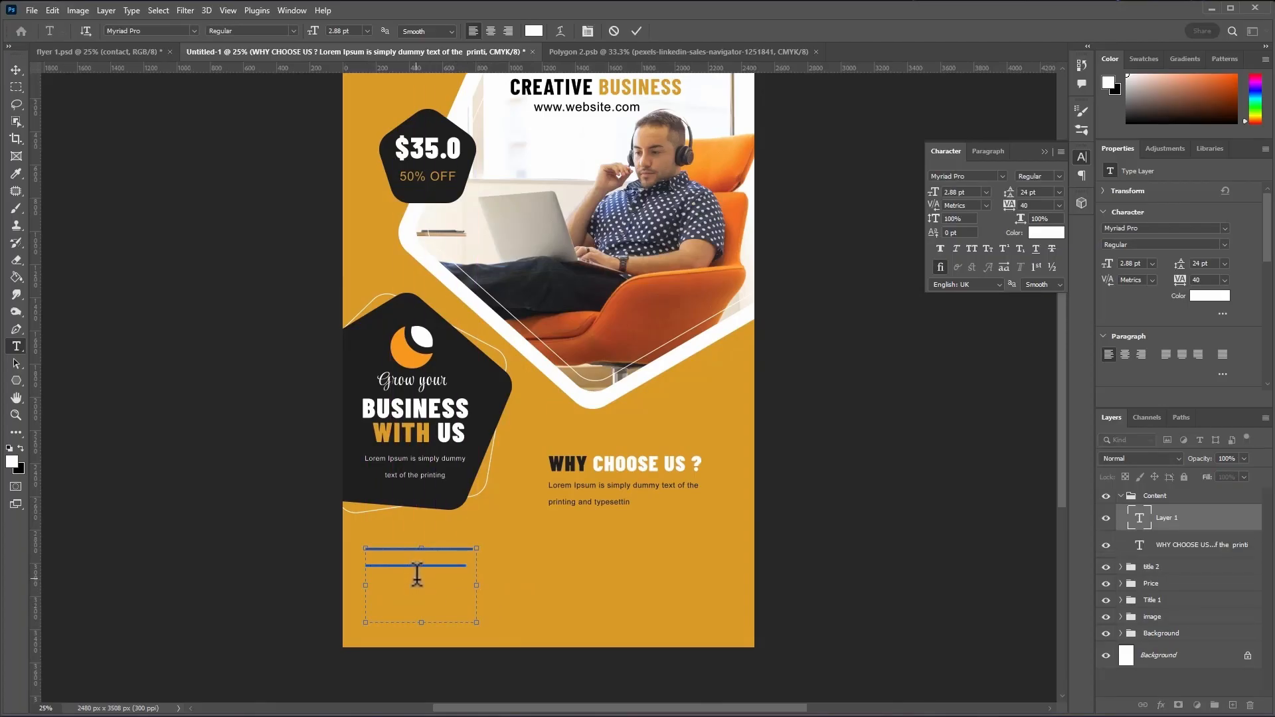
right_click(434, 568)
left_click(457, 364)
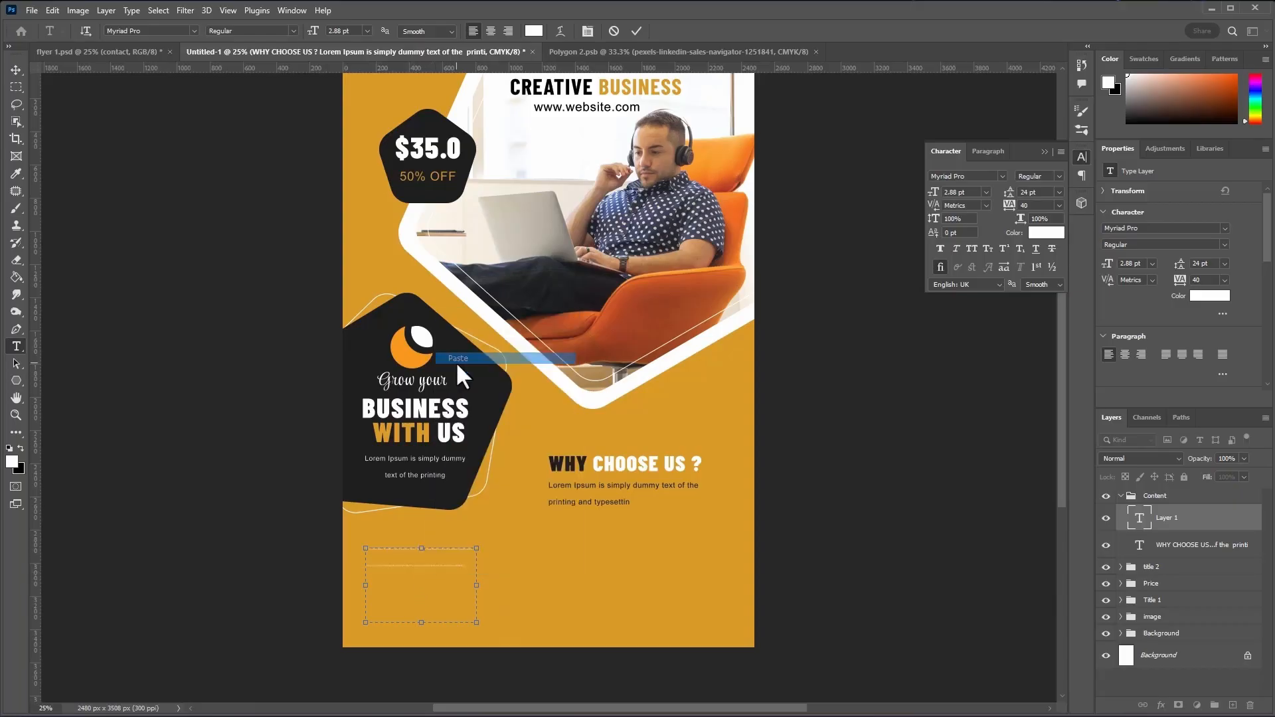
- Set the pasted text below the pentagon to 13 pt, centre-align it and commit the edit
left_click_drag(434, 555, 324, 538)
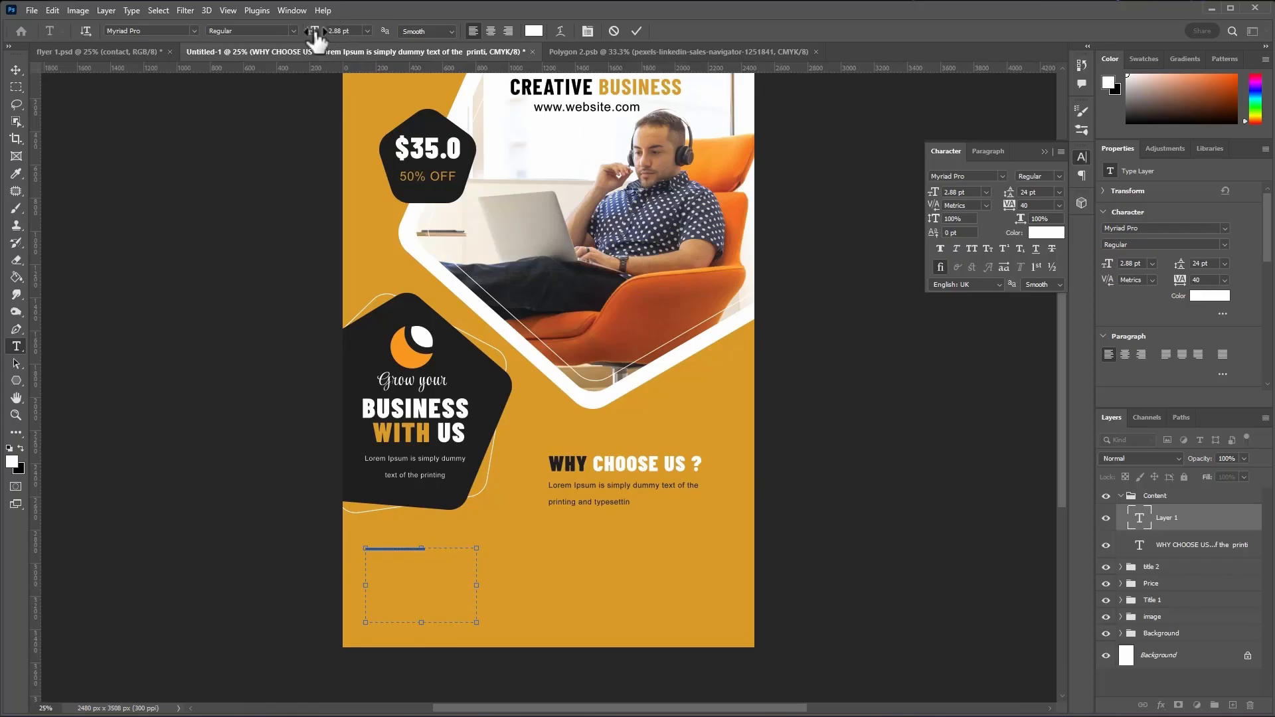
left_click_drag(314, 31, 318, 33)
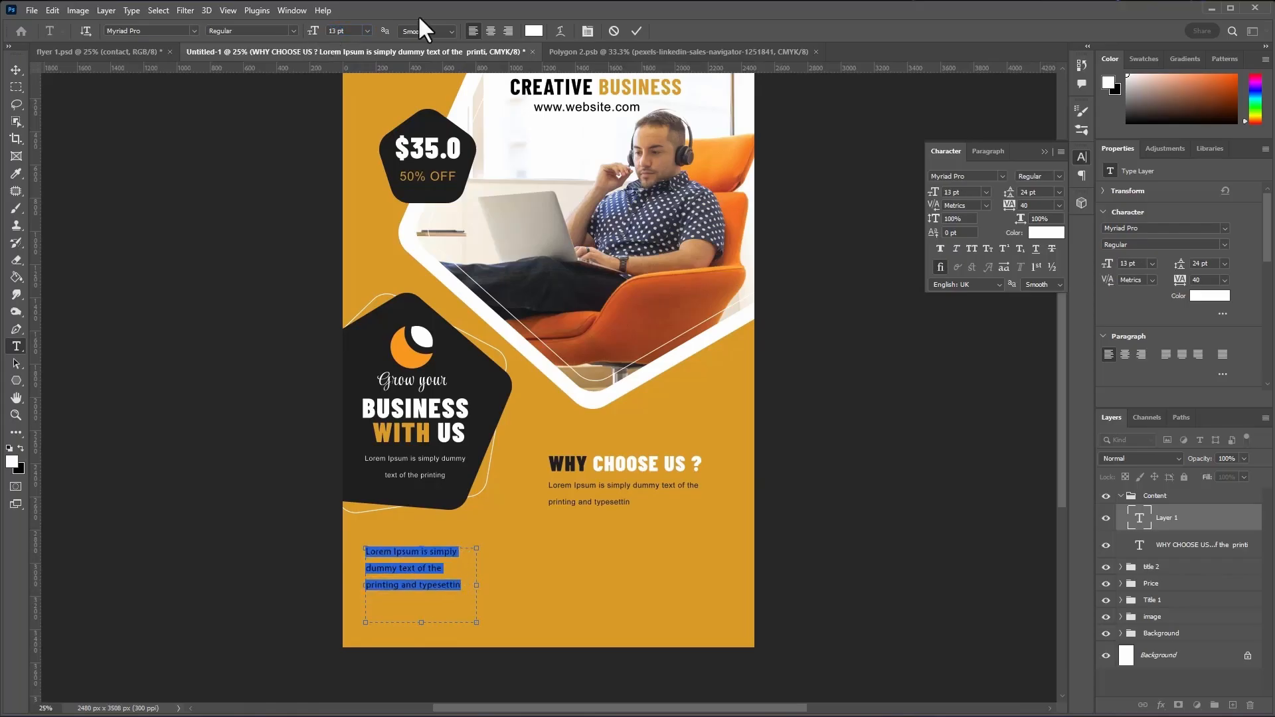
left_click(492, 31)
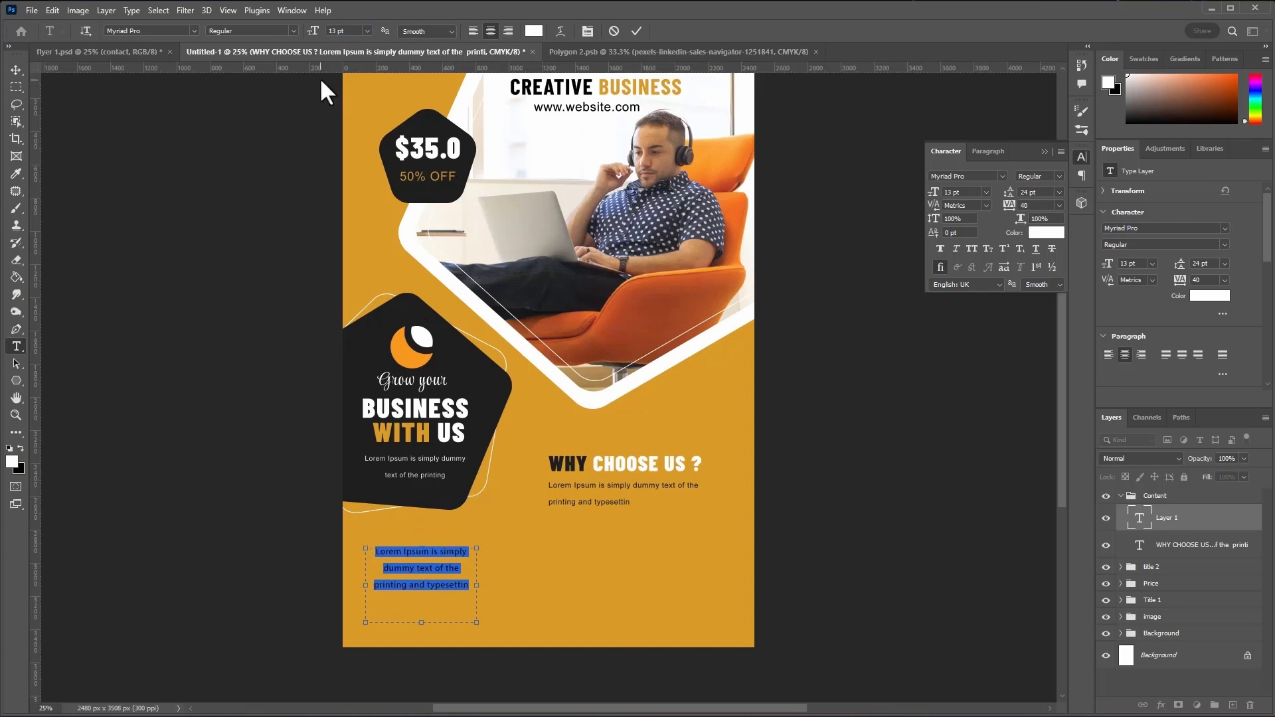
left_click(425, 566)
left_click(637, 31)
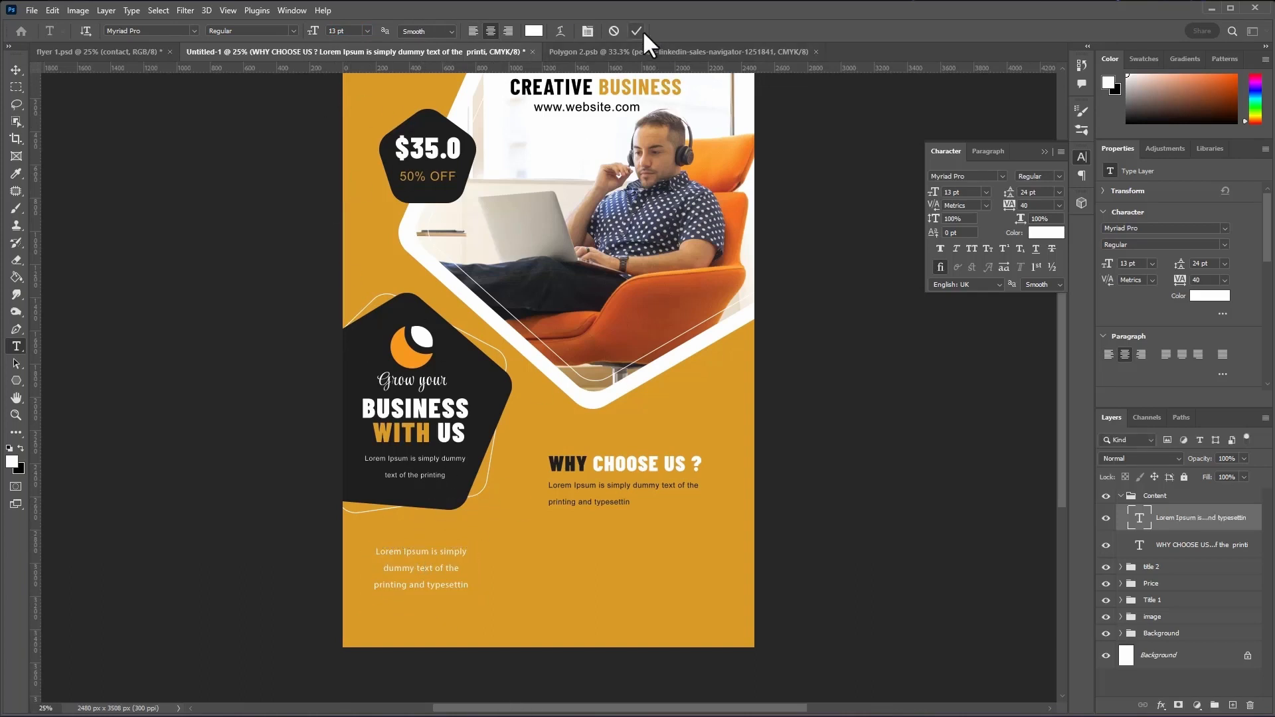
- Move the centred Lorem Ipsum block slightly lower beneath the dark pentagon
left_click(16, 69)
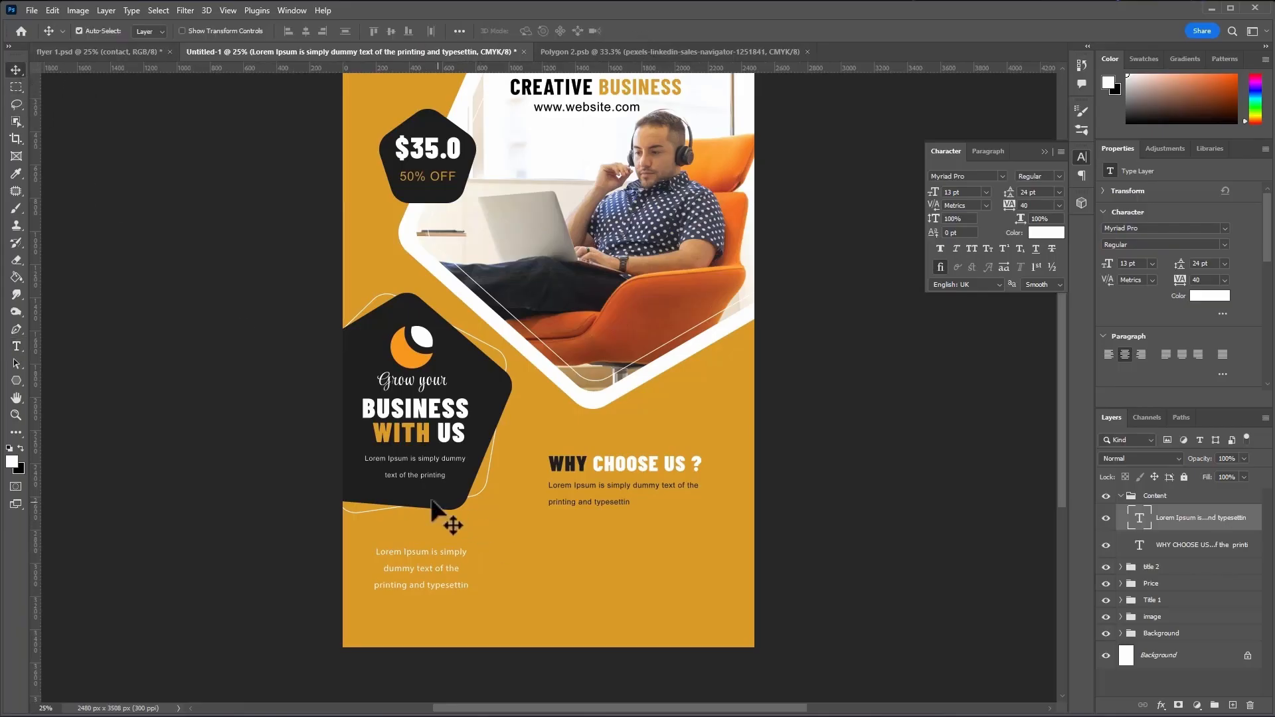
left_click_drag(417, 557, 422, 579)
scroll(578, 542, "down", 2)
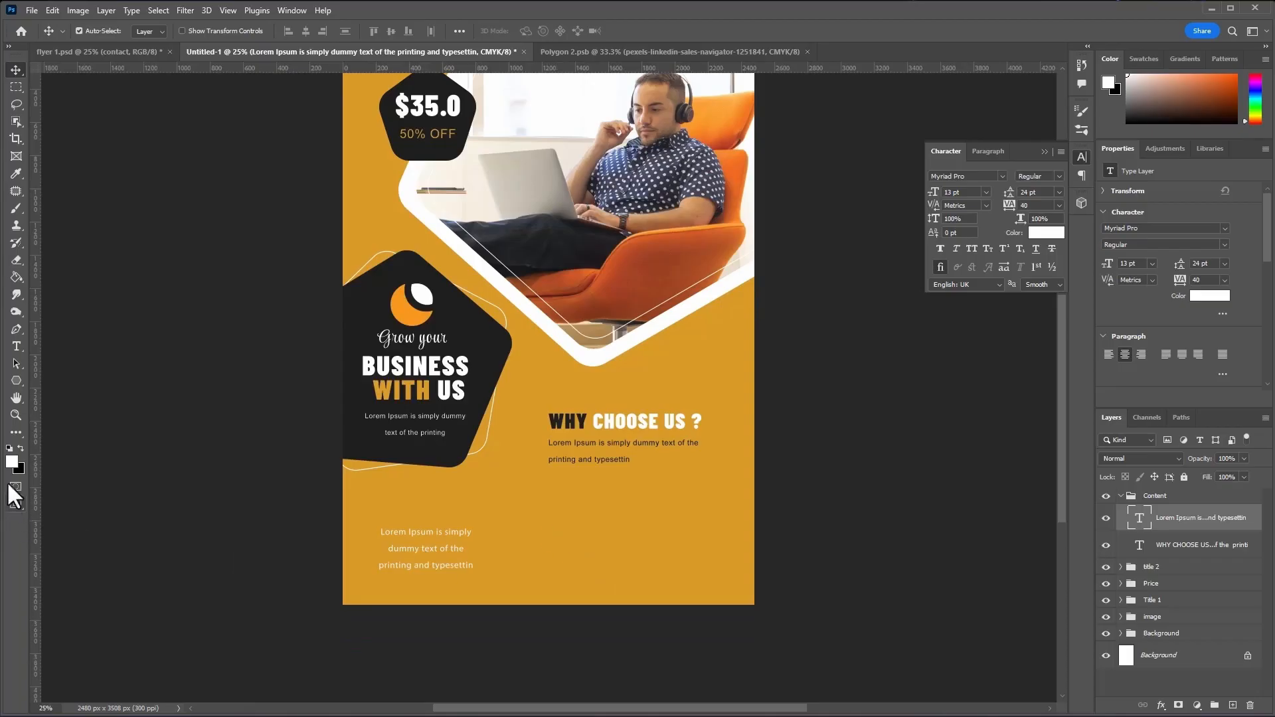
- Show the rulers and place a horizontal guide across the first line of the centred Lorem Ipsum block
left_click(16, 415)
left_click(441, 544)
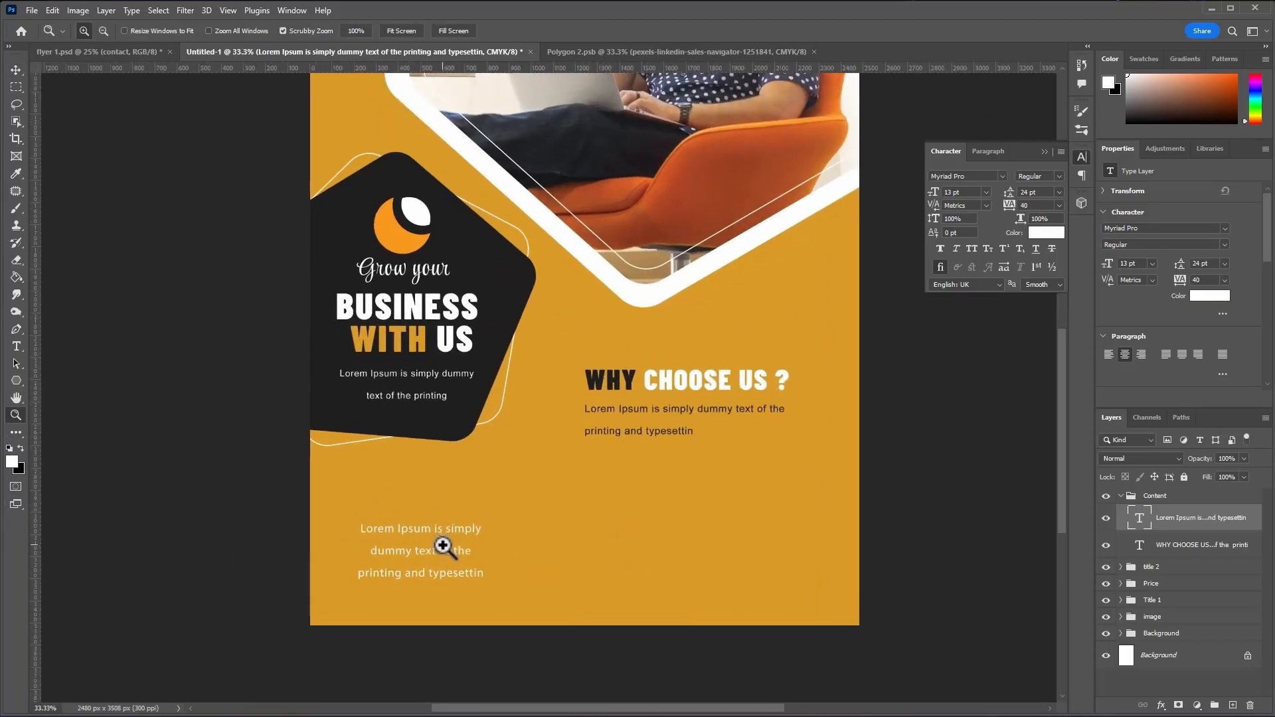
left_click(467, 554)
scroll(478, 551, "down", 2)
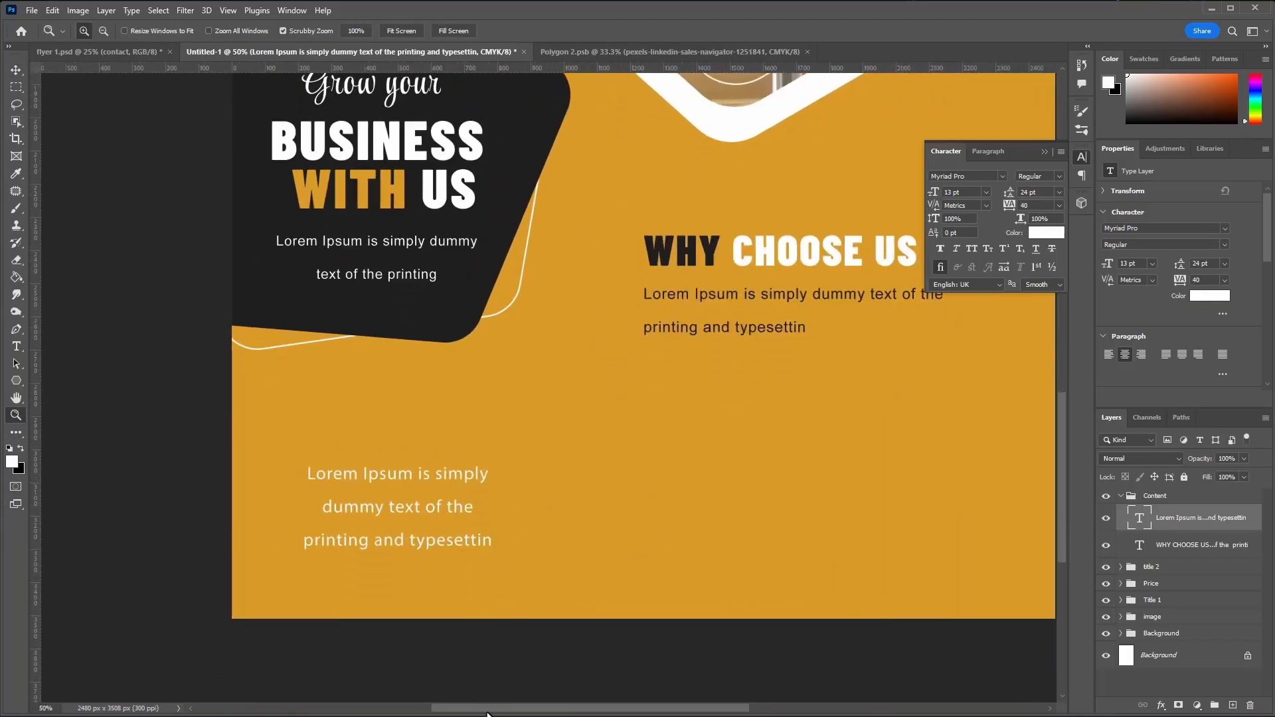
left_click_drag(487, 709, 522, 709)
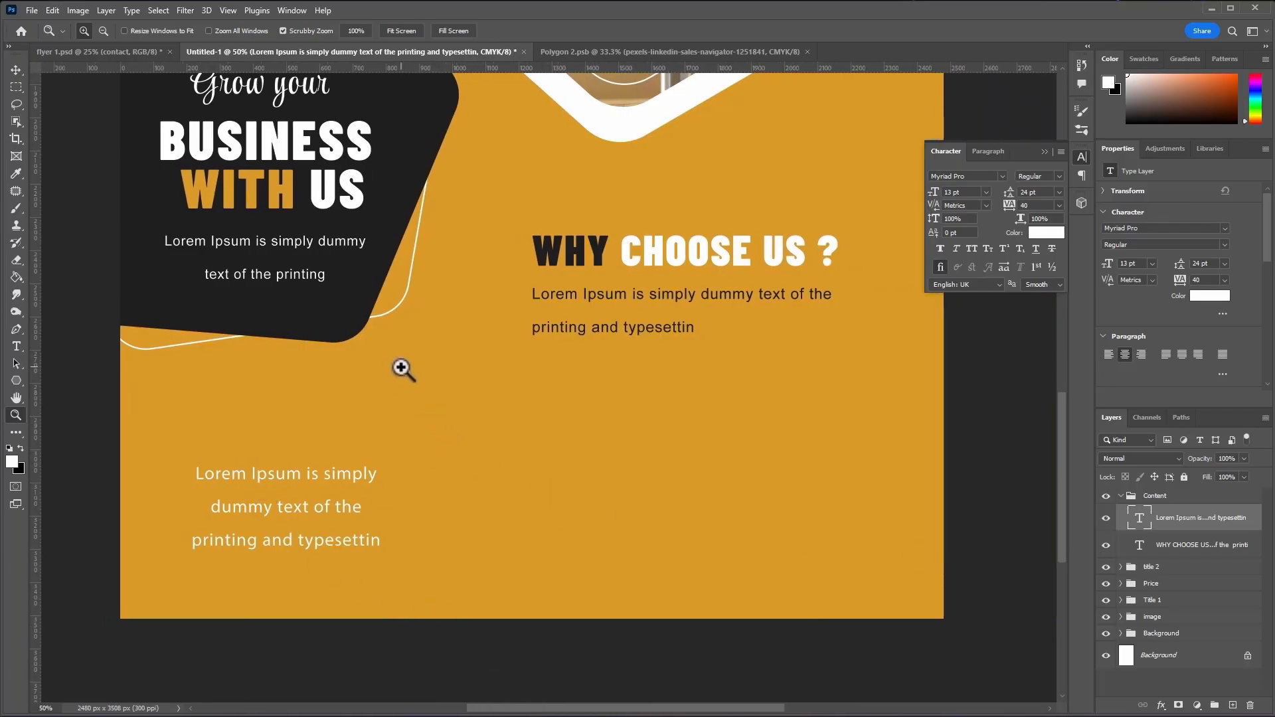
left_click(226, 10)
left_click(250, 306)
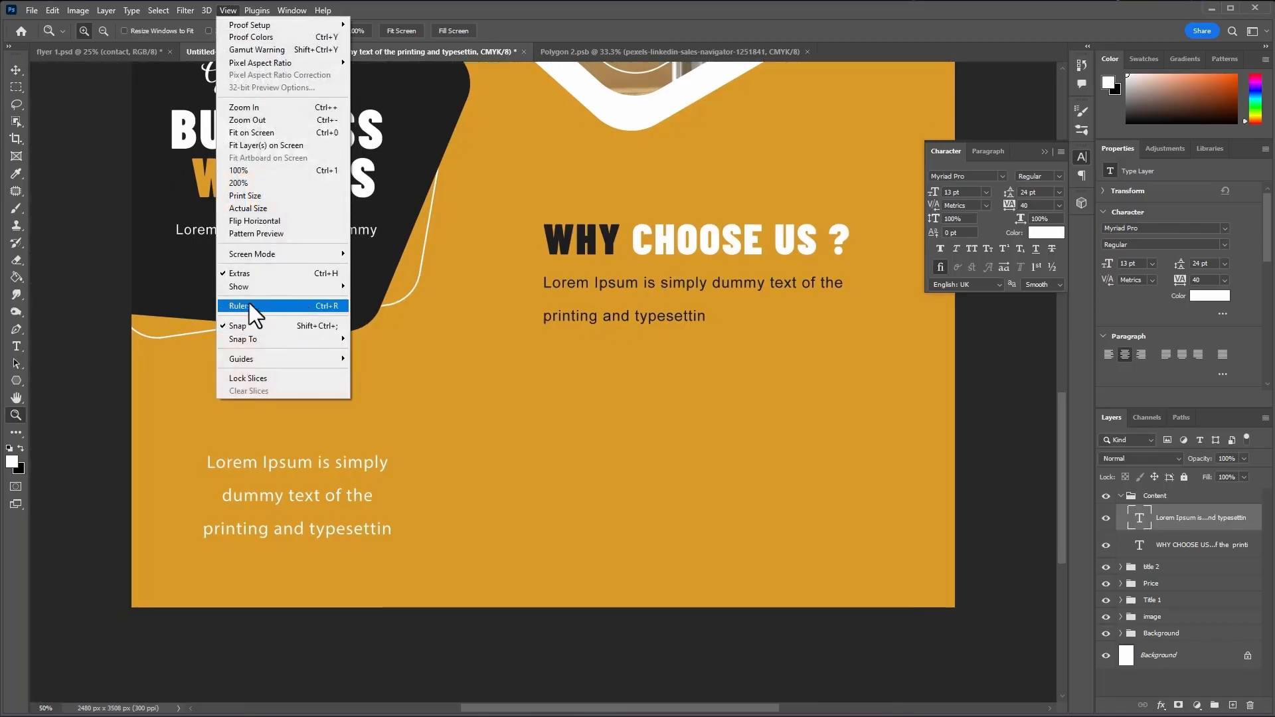
left_click(249, 306)
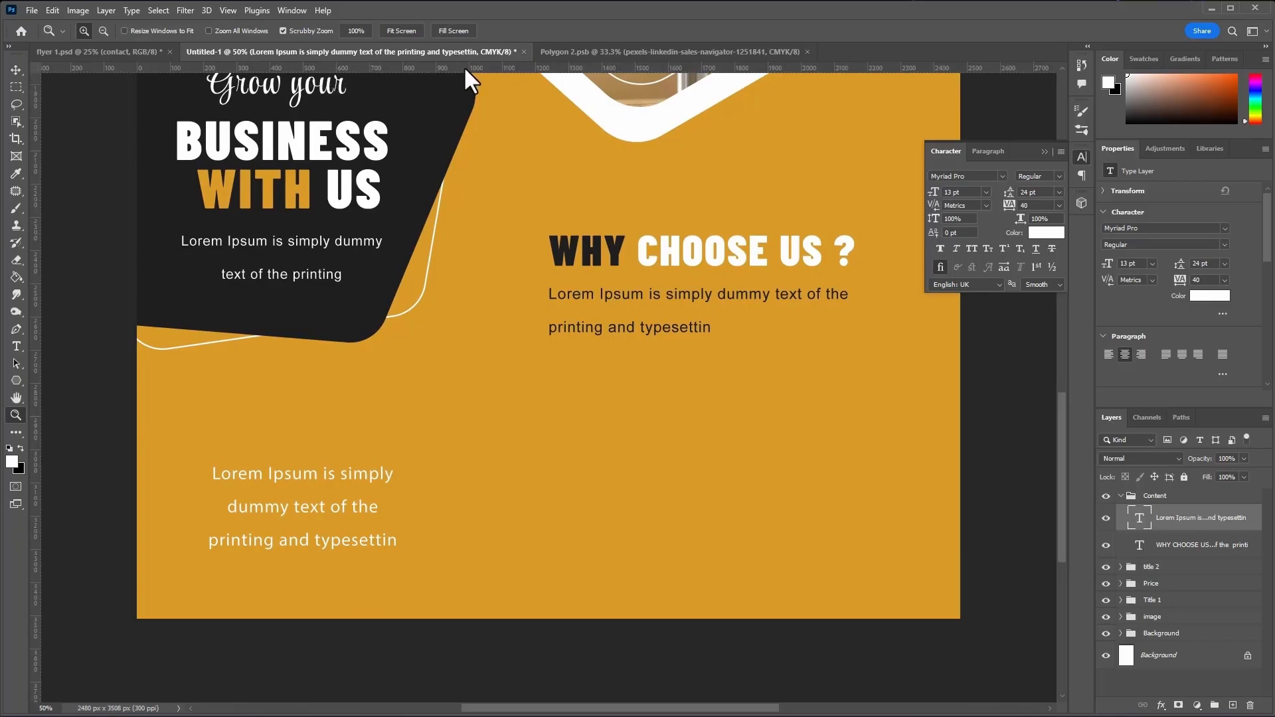
left_click_drag(465, 67, 501, 476)
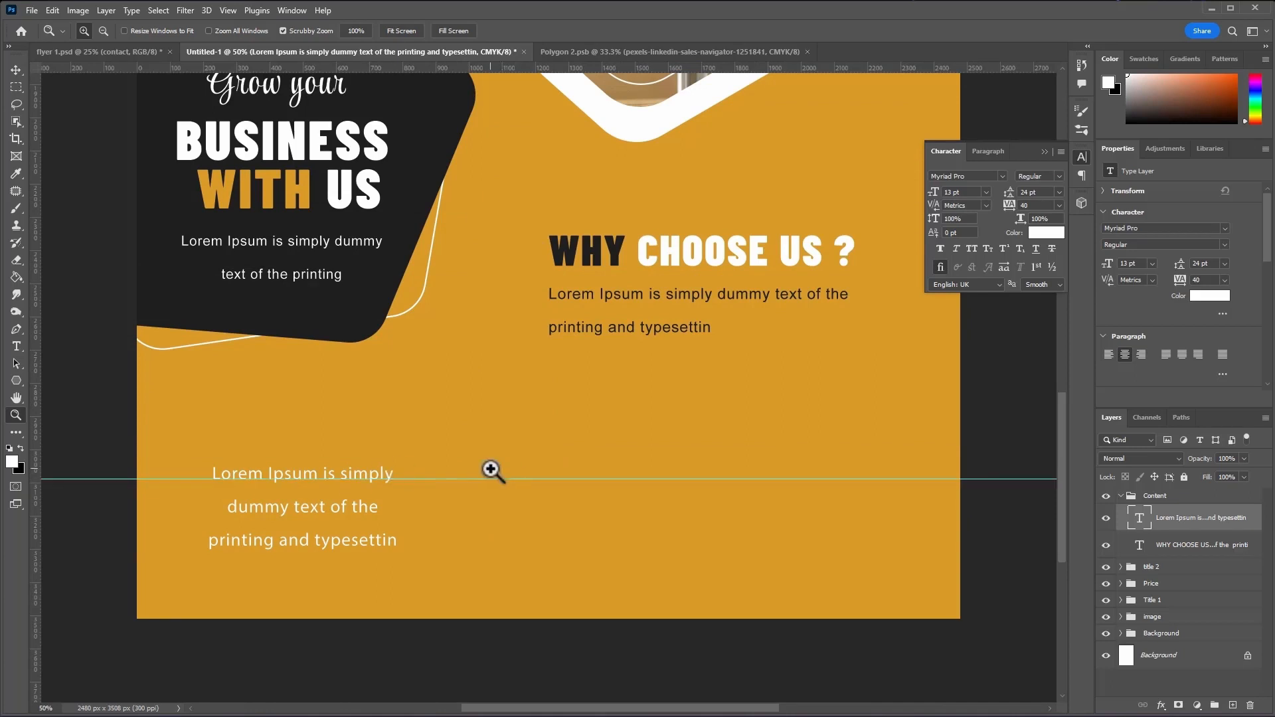
key("v")
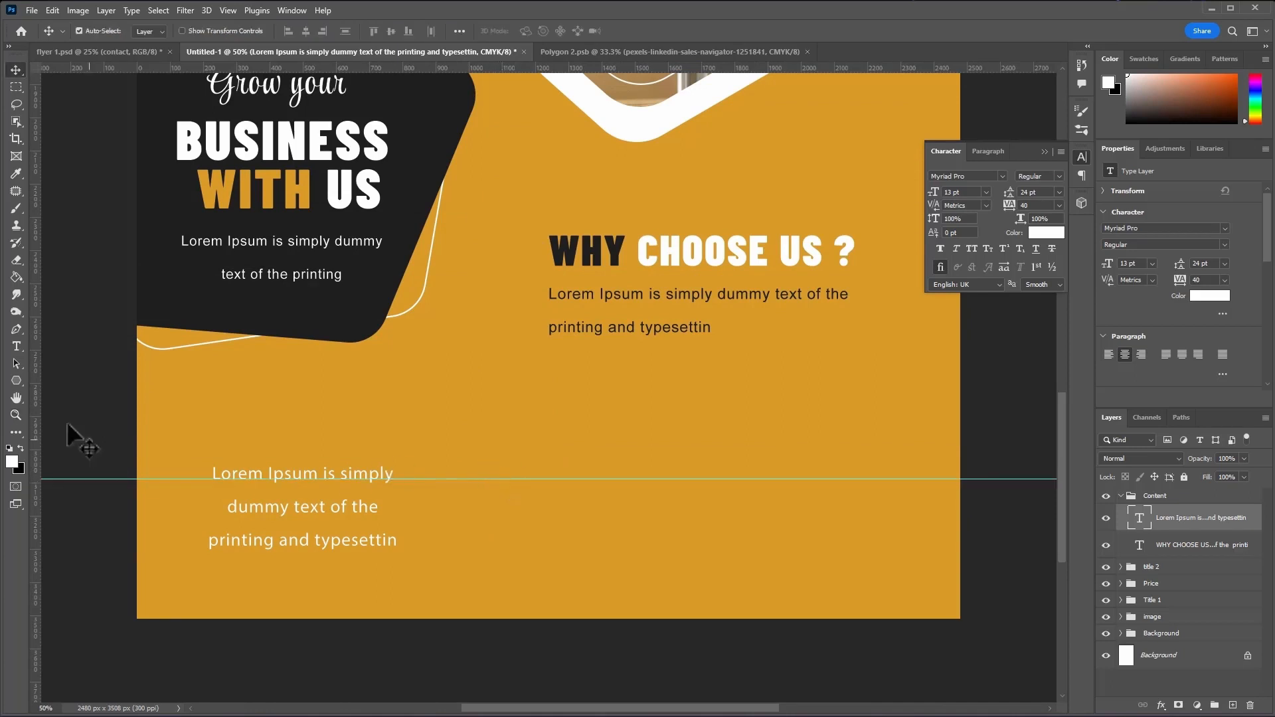
- Reduce the leading of the centred Lorem Ipsum block to 19 pt and commit the change
left_click(17, 346)
left_click_drag(213, 472, 409, 543)
left_click_drag(1014, 197, 1002, 198)
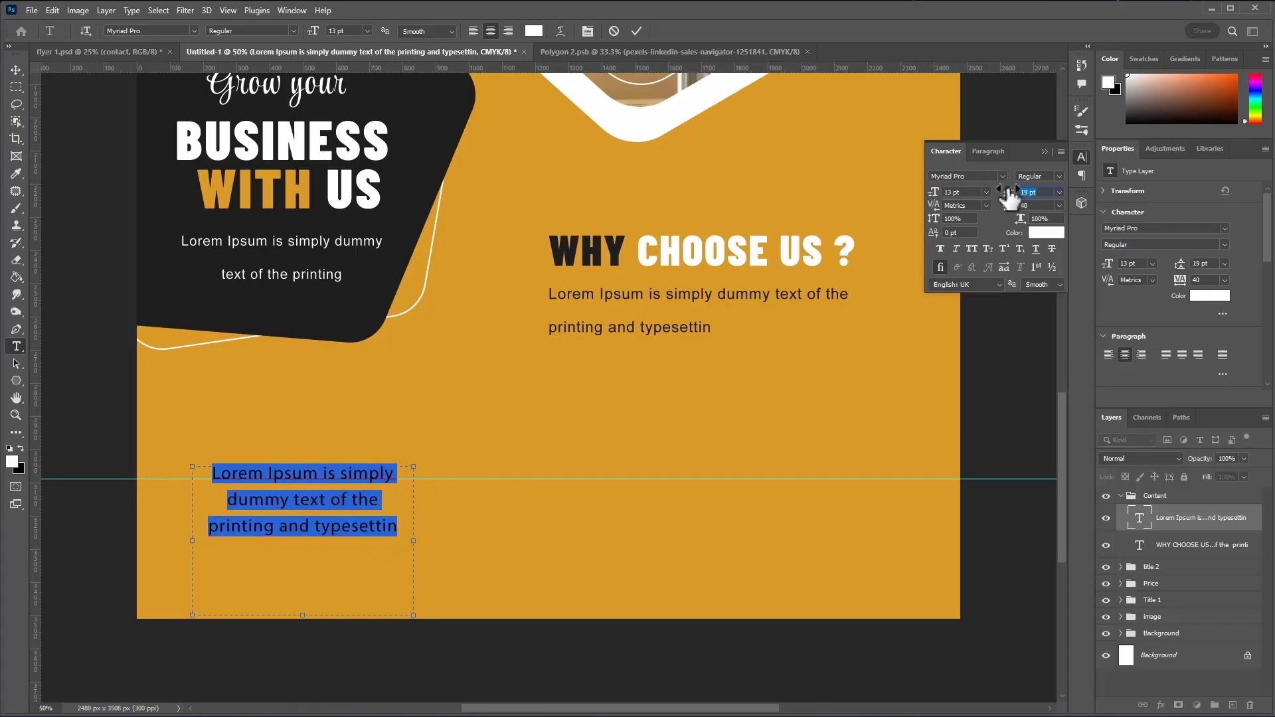
left_click(636, 31)
- Duplicate the centred Lorem Ipsum block twice and arrange the copies beside it in a row of three columns along the guide
left_click(15, 70)
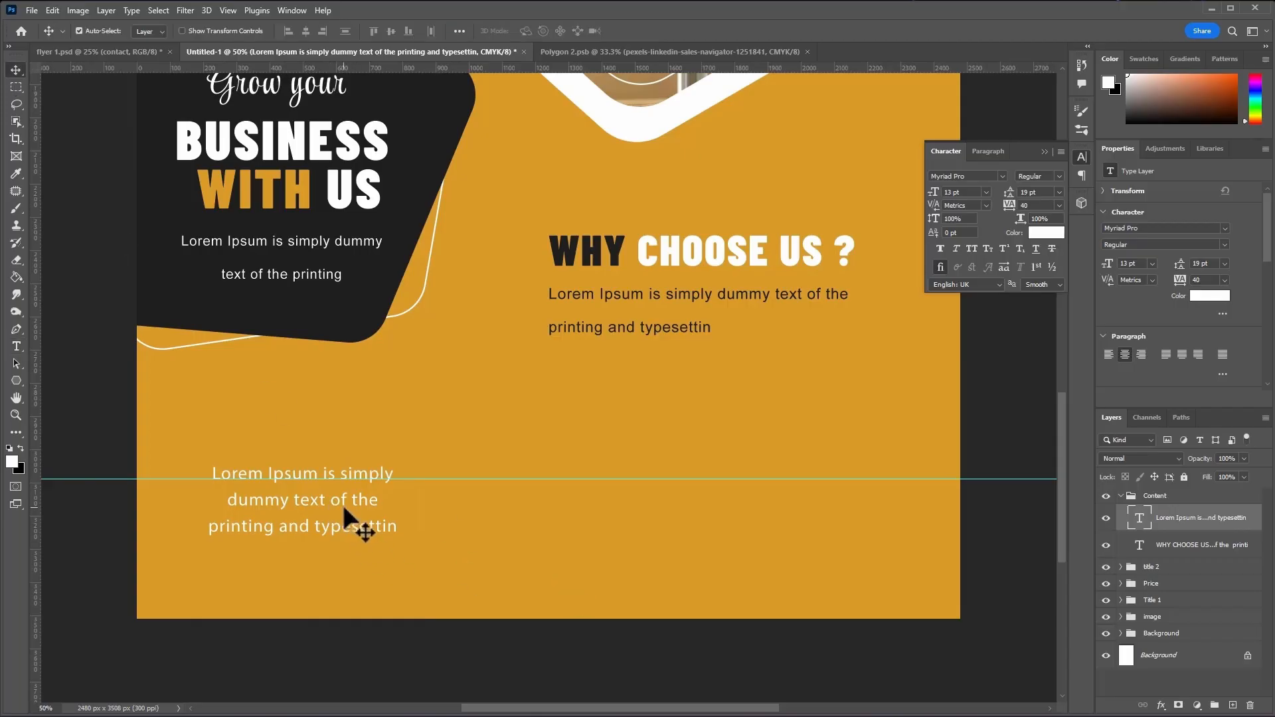
left_click_drag(1201, 525, 1232, 705)
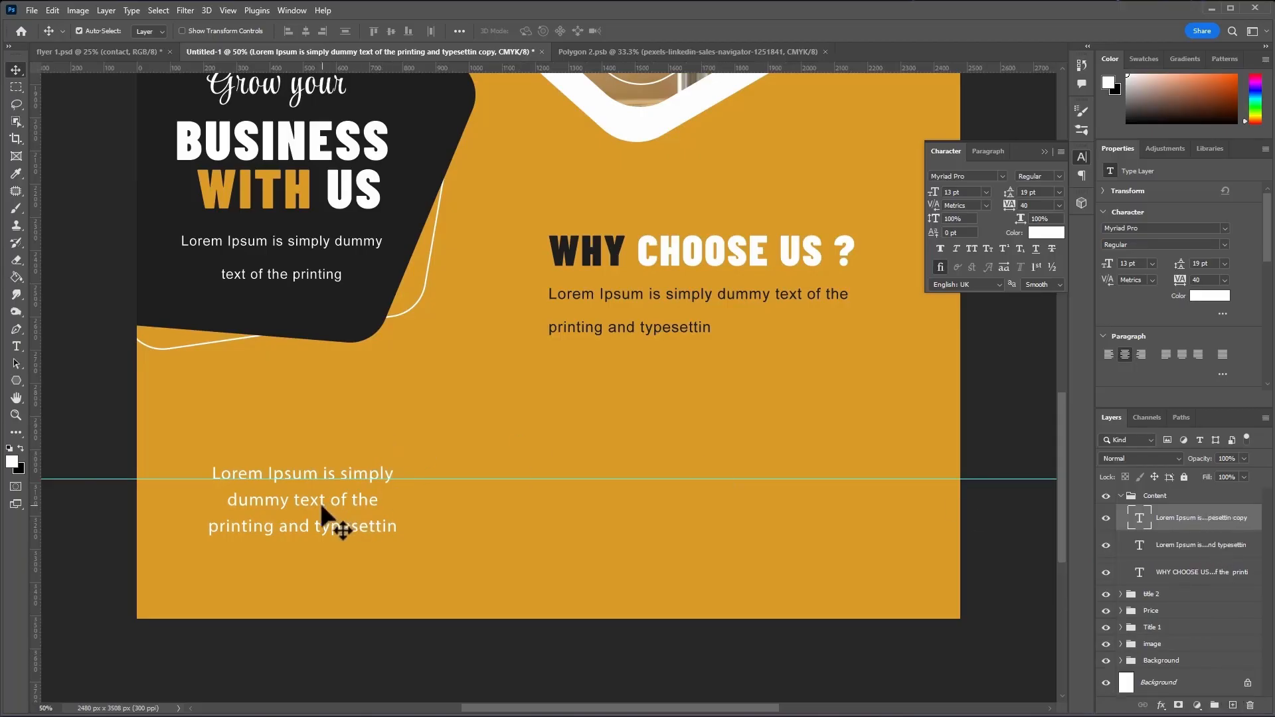
left_click_drag(432, 491, 540, 488)
left_click_drag(1225, 525, 1232, 704)
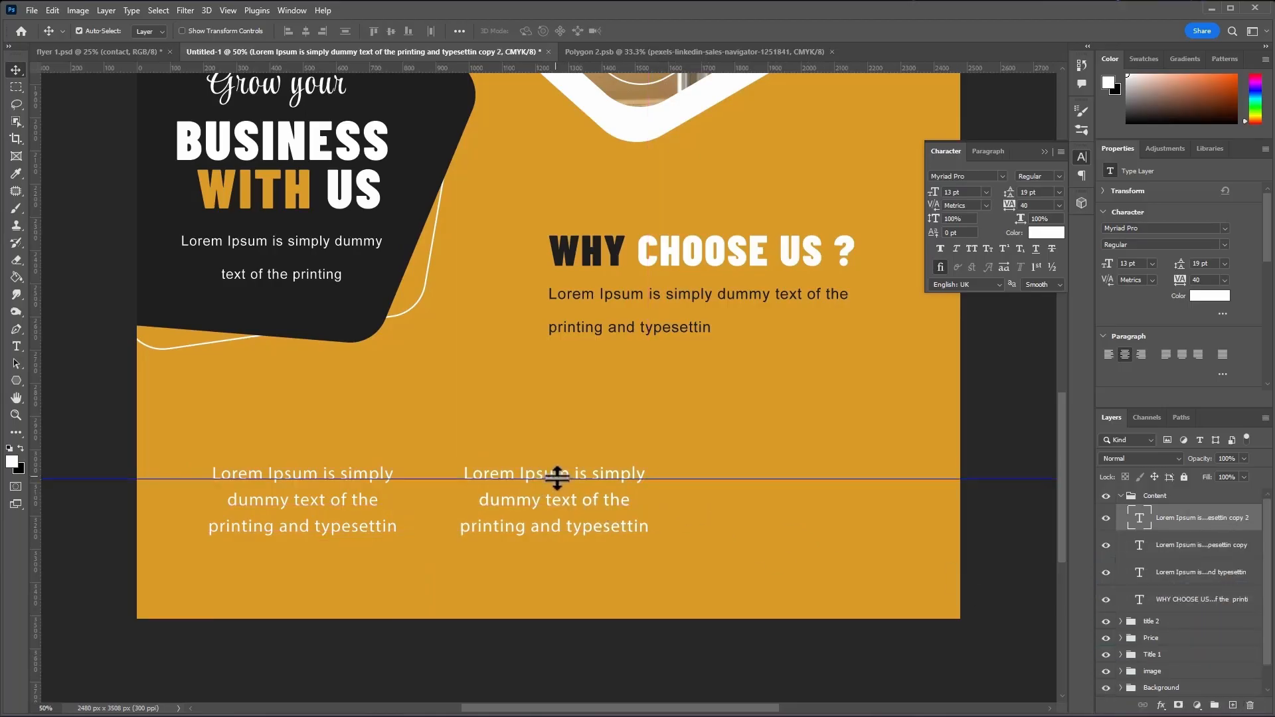
left_click_drag(555, 473, 796, 476)
- Place the "icon 1" image from the flyer folder, position it centred above the third text column and commit the placement
key("alt+Tab")
left_click(524, 512)
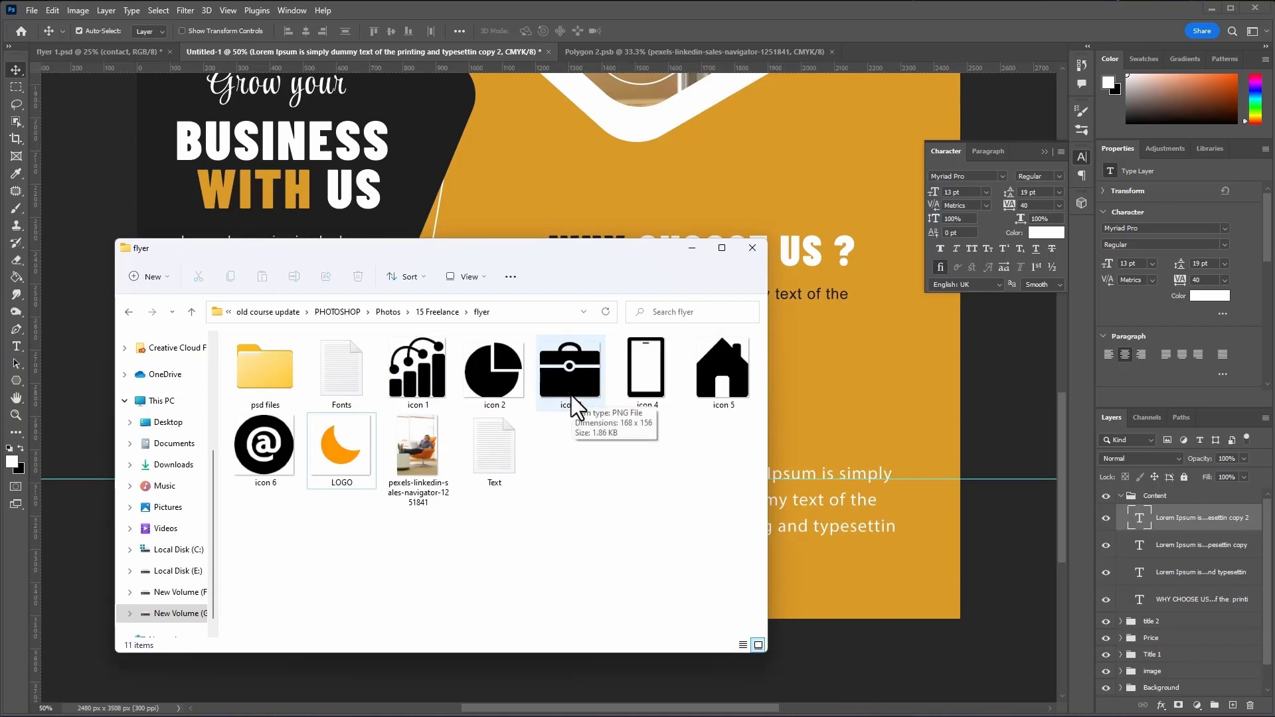
left_click_drag(527, 251, 468, 305)
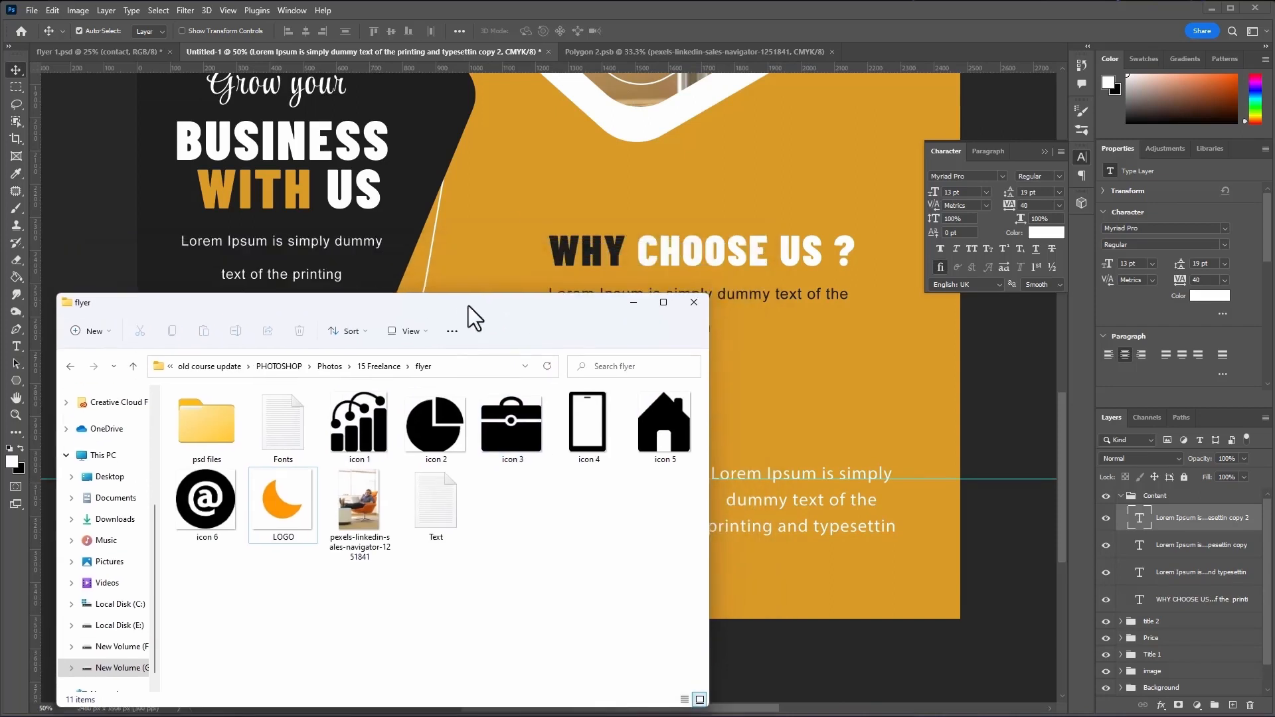
left_click(372, 445)
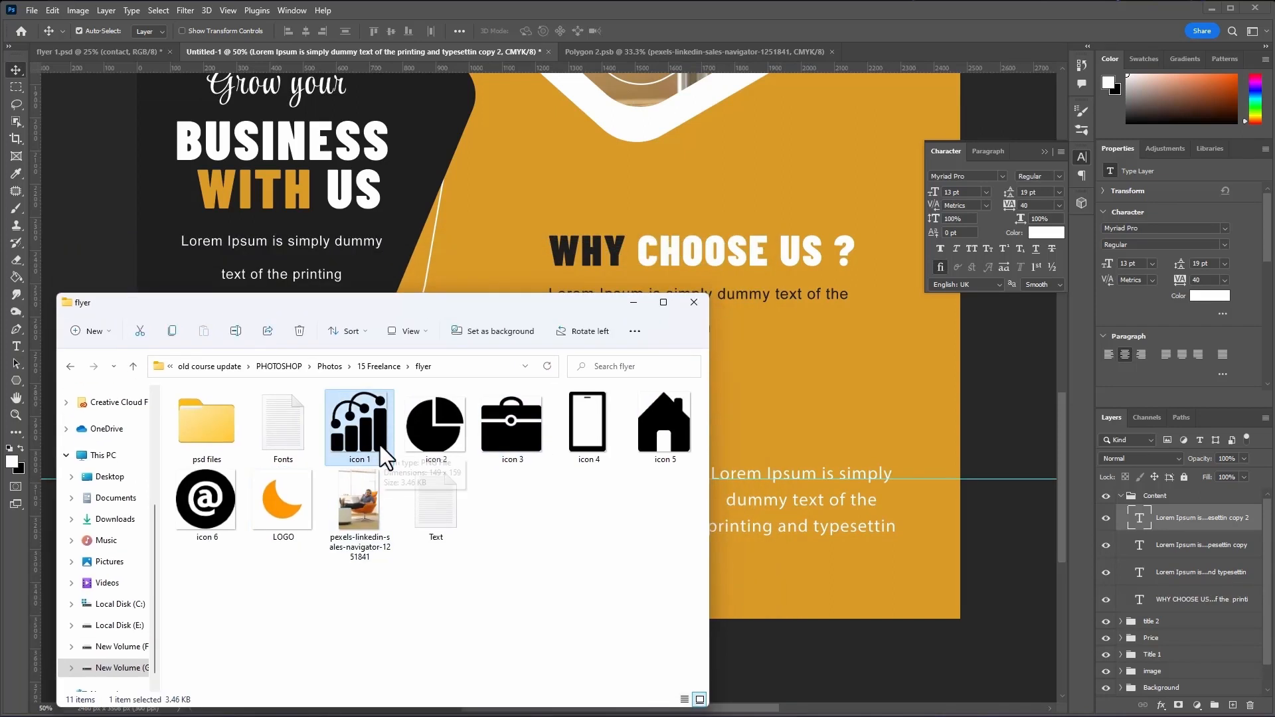
left_click_drag(380, 444, 807, 425)
left_click_drag(566, 365, 819, 446)
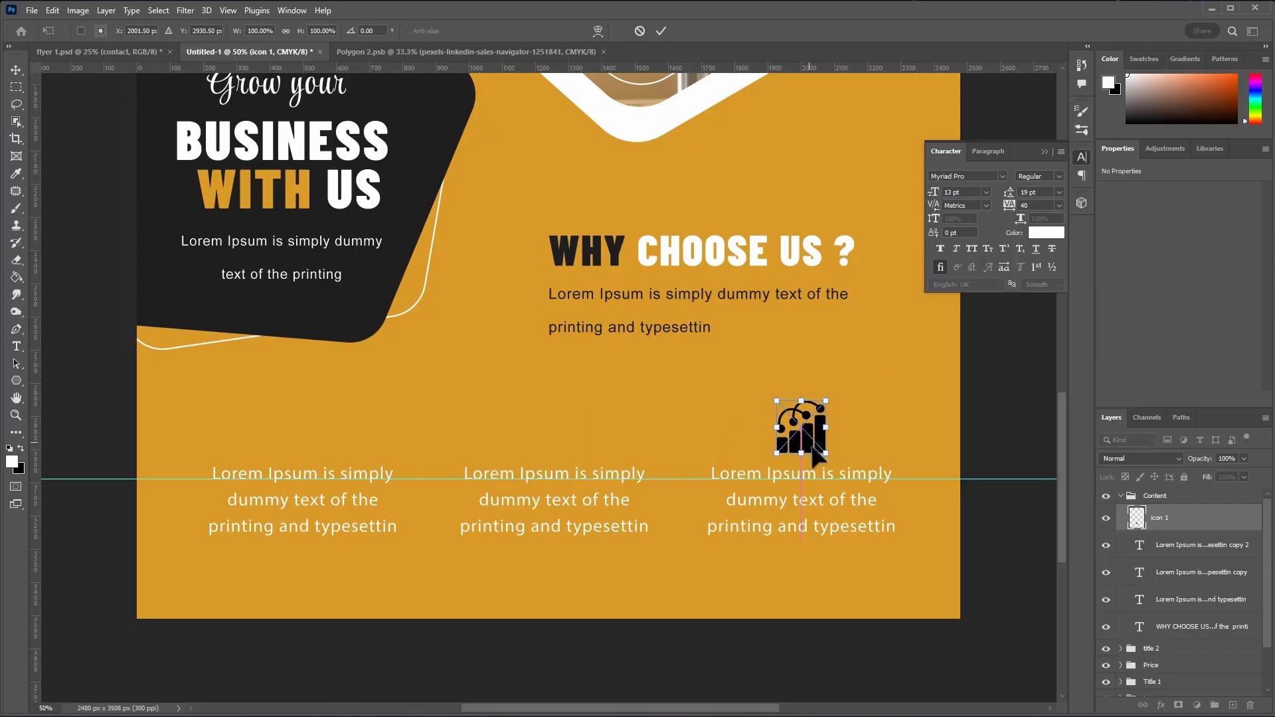
left_click(660, 30)
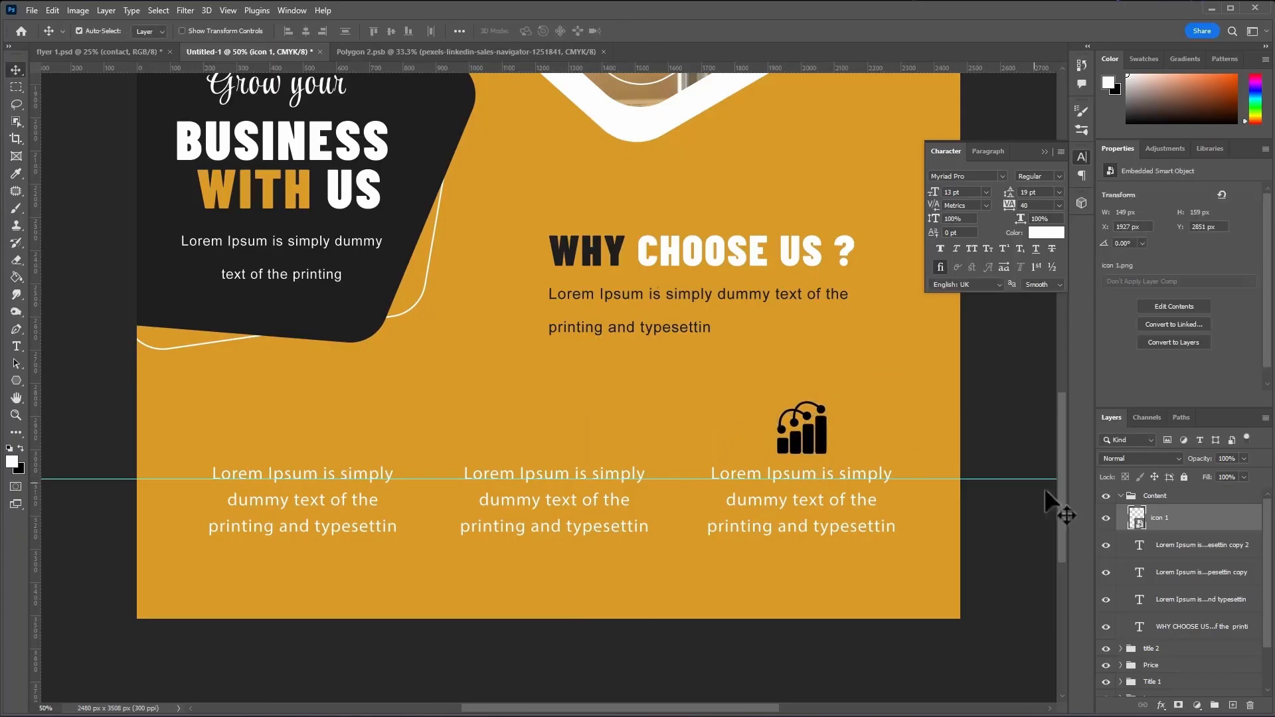
- Create a layer group named "icons" inside the Content group and move the icon 1 layer into it
left_click(1214, 706)
double_click(1165, 513)
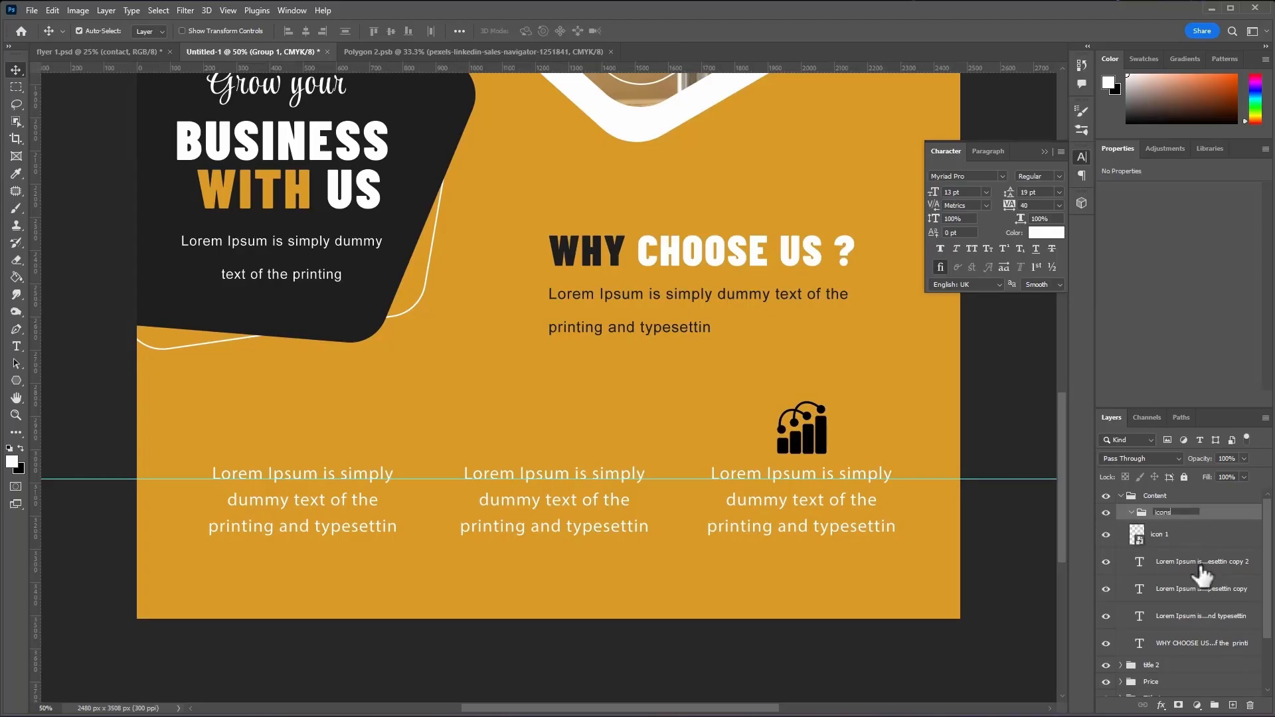
key("Return")
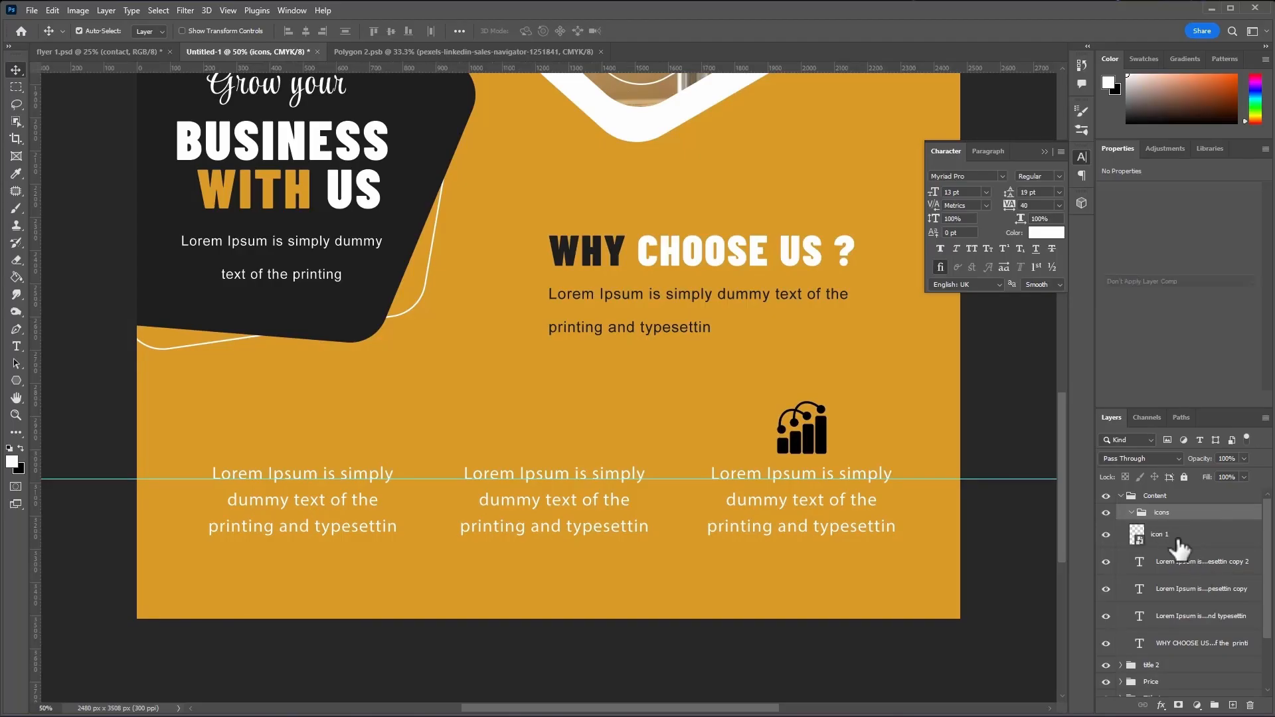
left_click(1193, 543)
left_click_drag(1193, 543, 1190, 526)
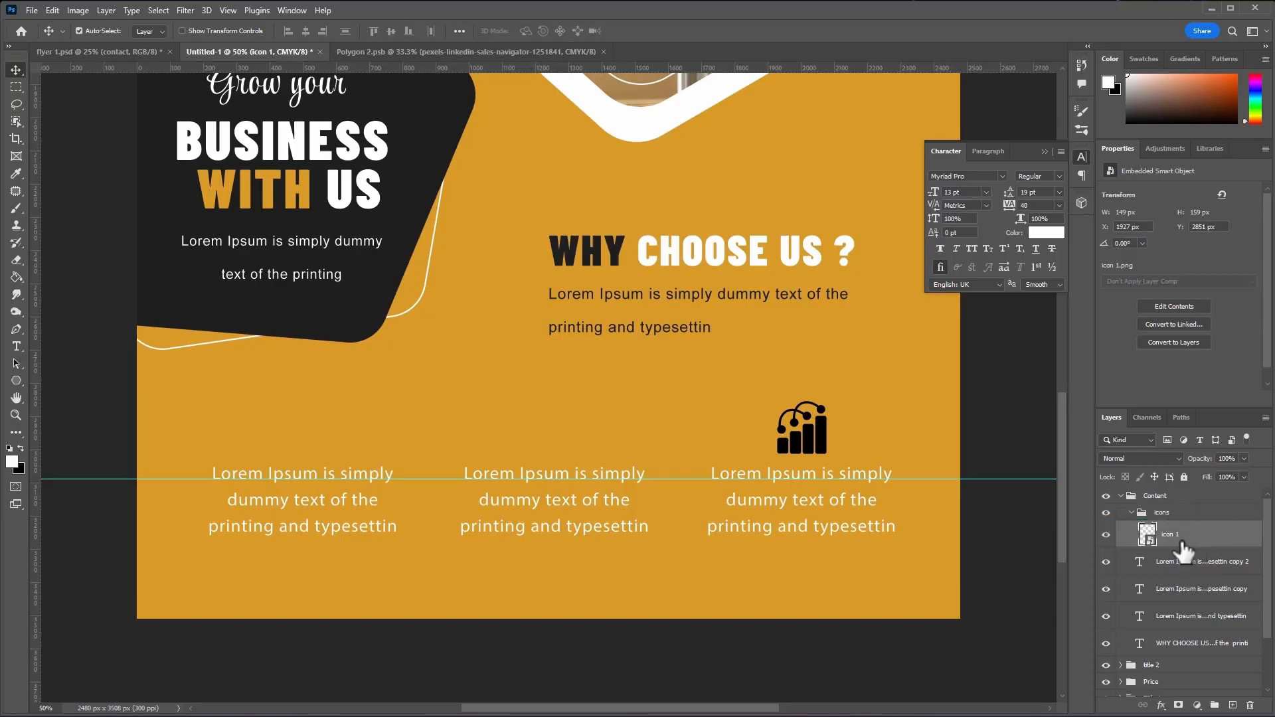
- Place "icon 2" from the flyer folder above the middle text column, with a horizontal guide along the icons' base, and commit the placement
left_click(95, 716)
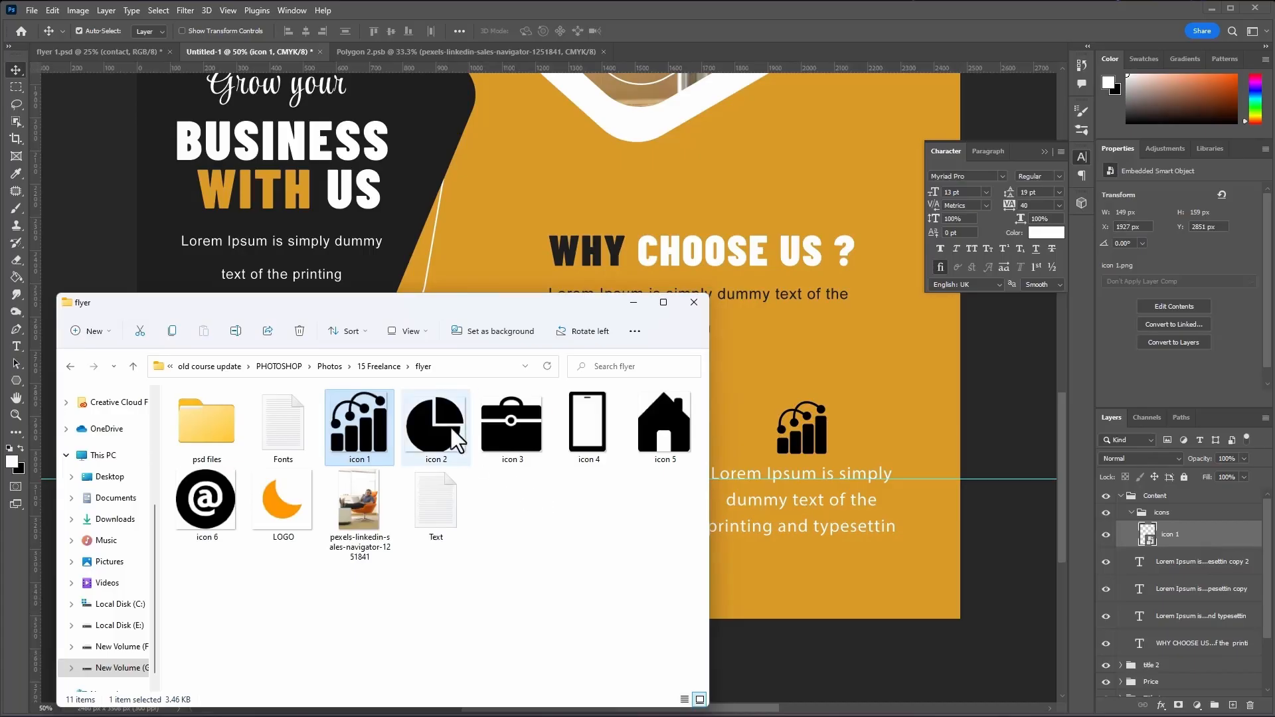
left_click_drag(444, 432, 756, 384)
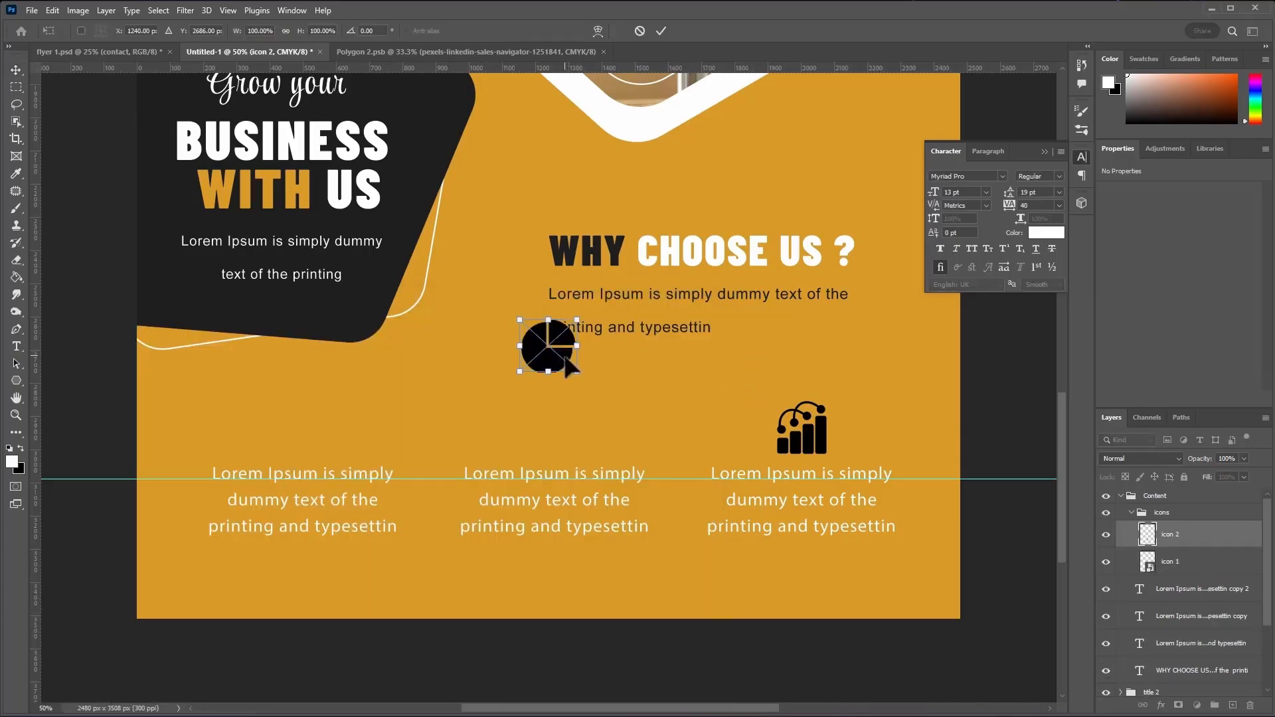
left_click_drag(568, 368, 565, 438)
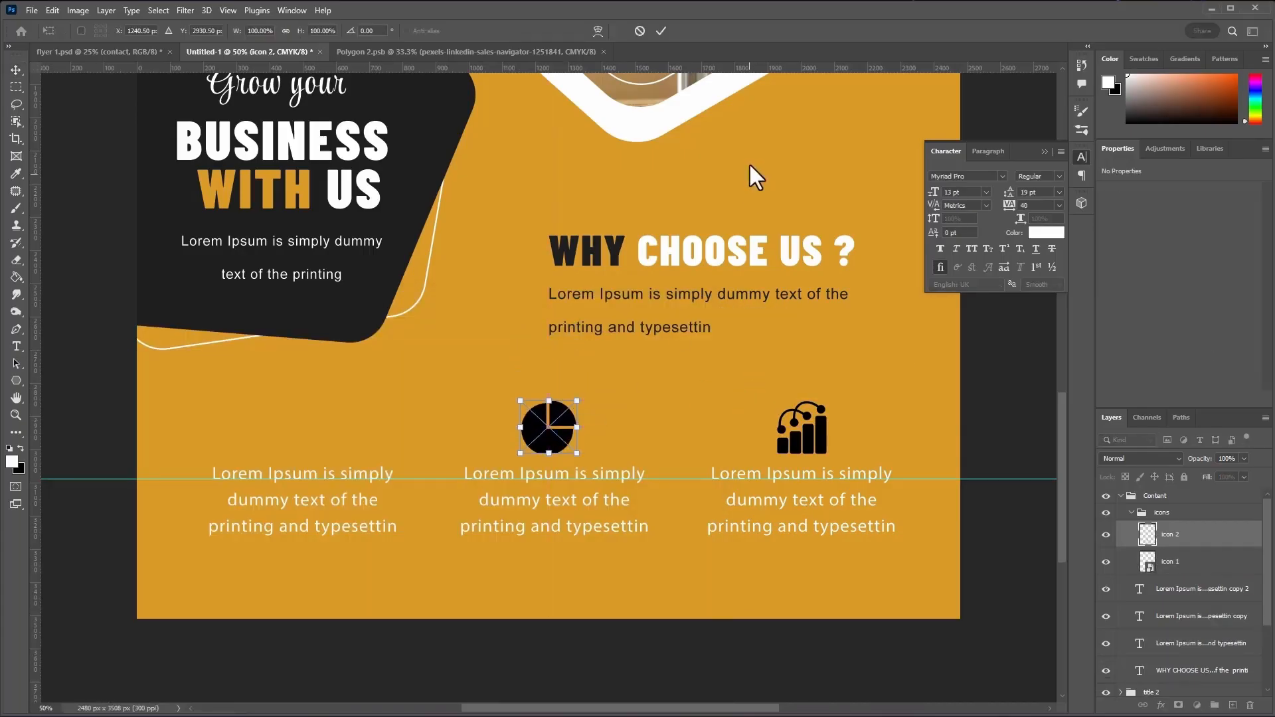
left_click_drag(751, 68, 754, 453)
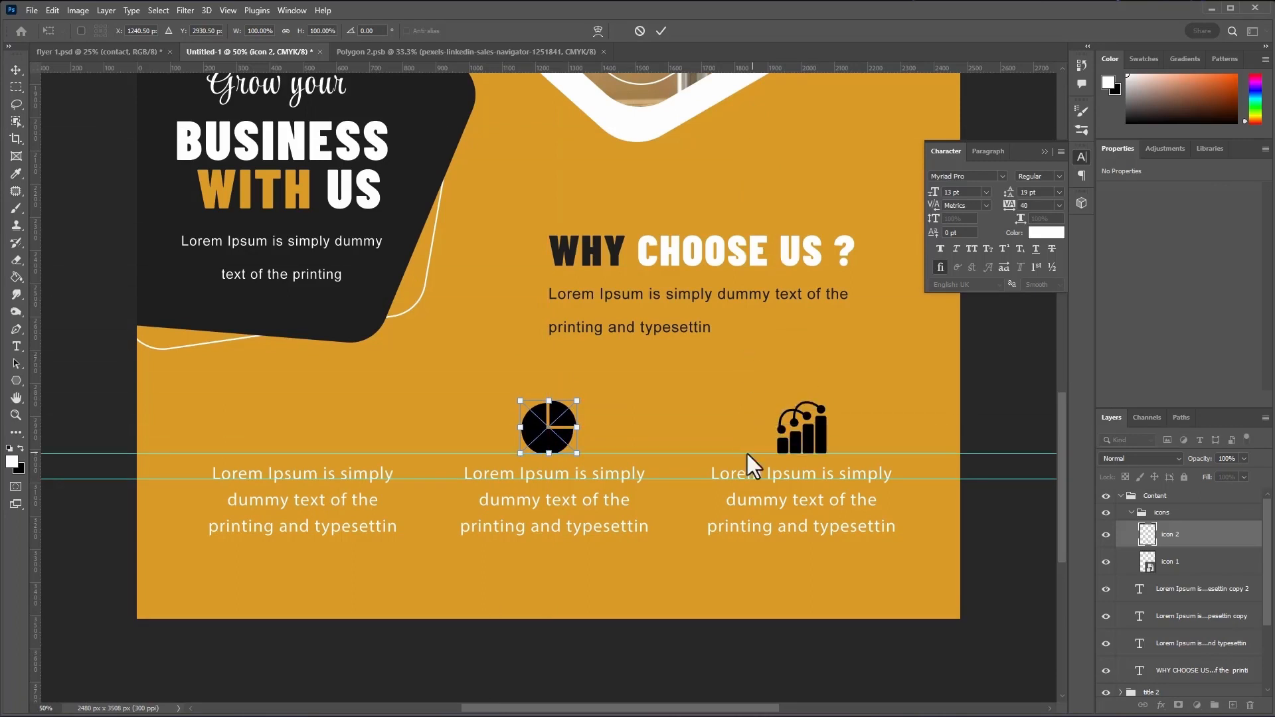
left_click(660, 30)
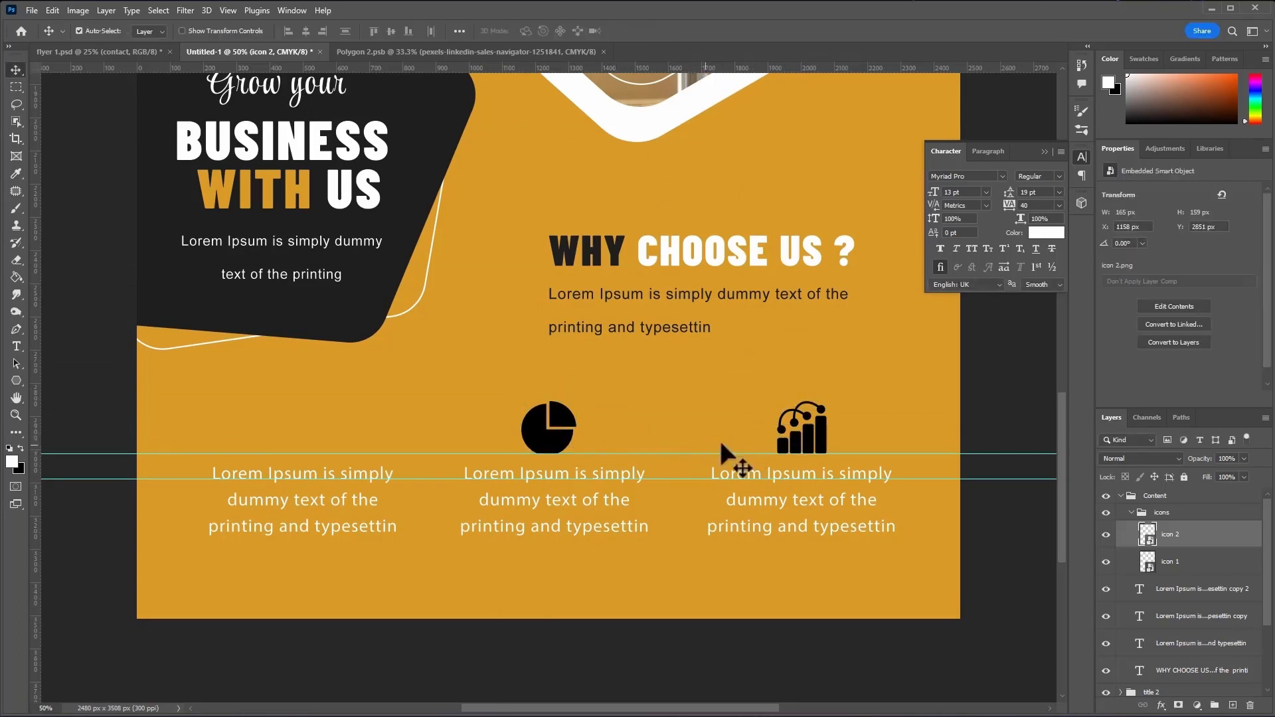
- Place "icon 3" from the flyer folder above the first text column, resting on the icon guide, and commit the placement
mouse_move(170, 687)
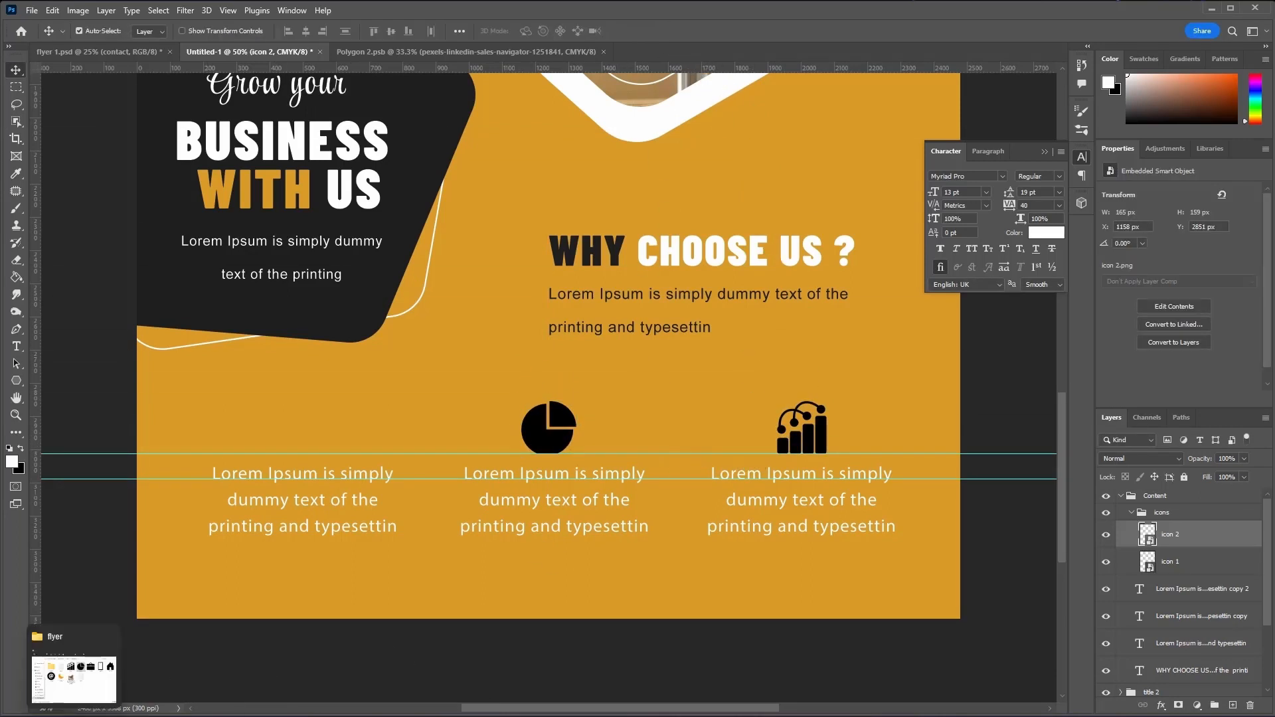
left_click(162, 654)
left_click_drag(511, 428, 774, 365)
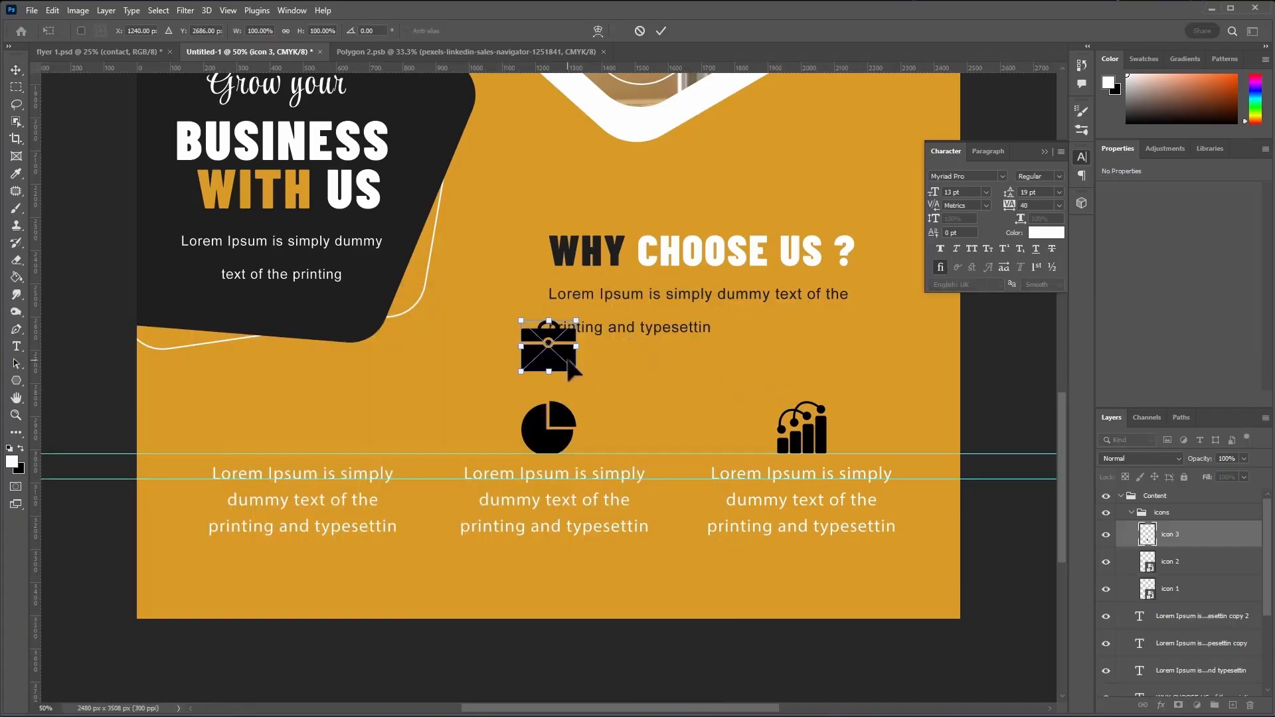
left_click_drag(570, 370, 313, 444)
left_click(661, 32)
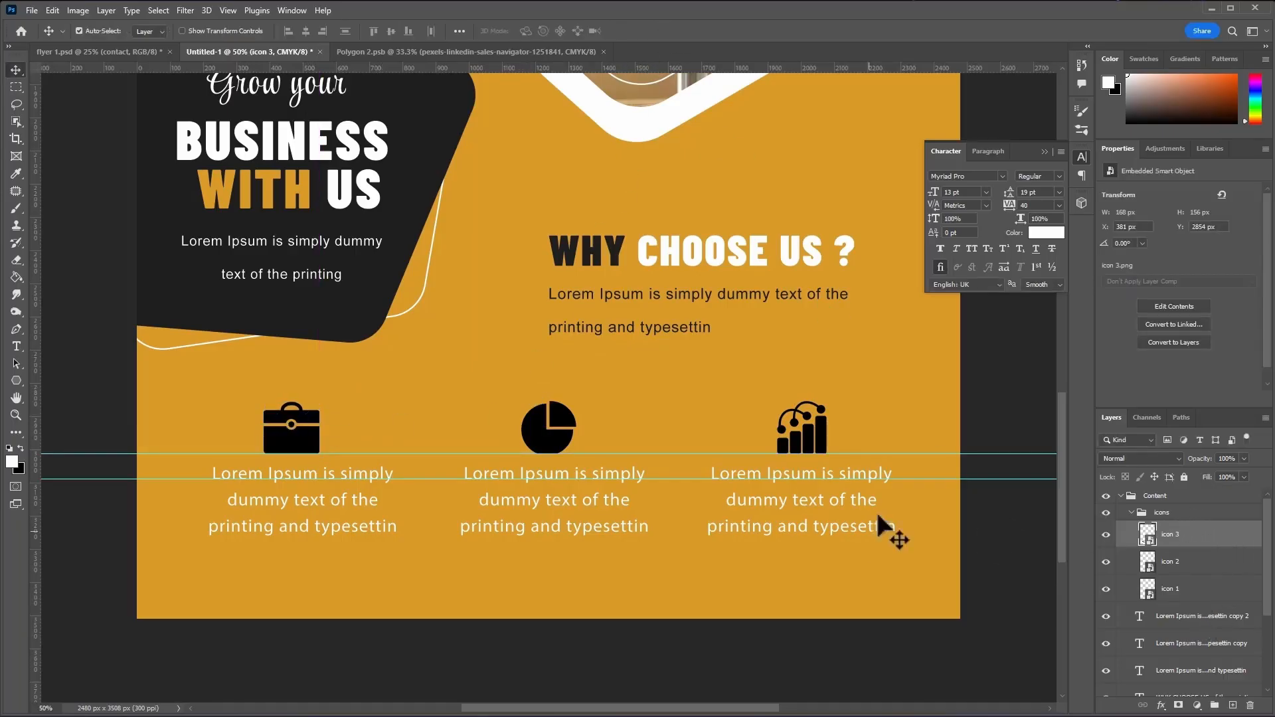
- Collapse the icons group and apply a Color Overlay to it in the dark colour 1e1e1e sampled from the title polygon
left_click(1137, 516)
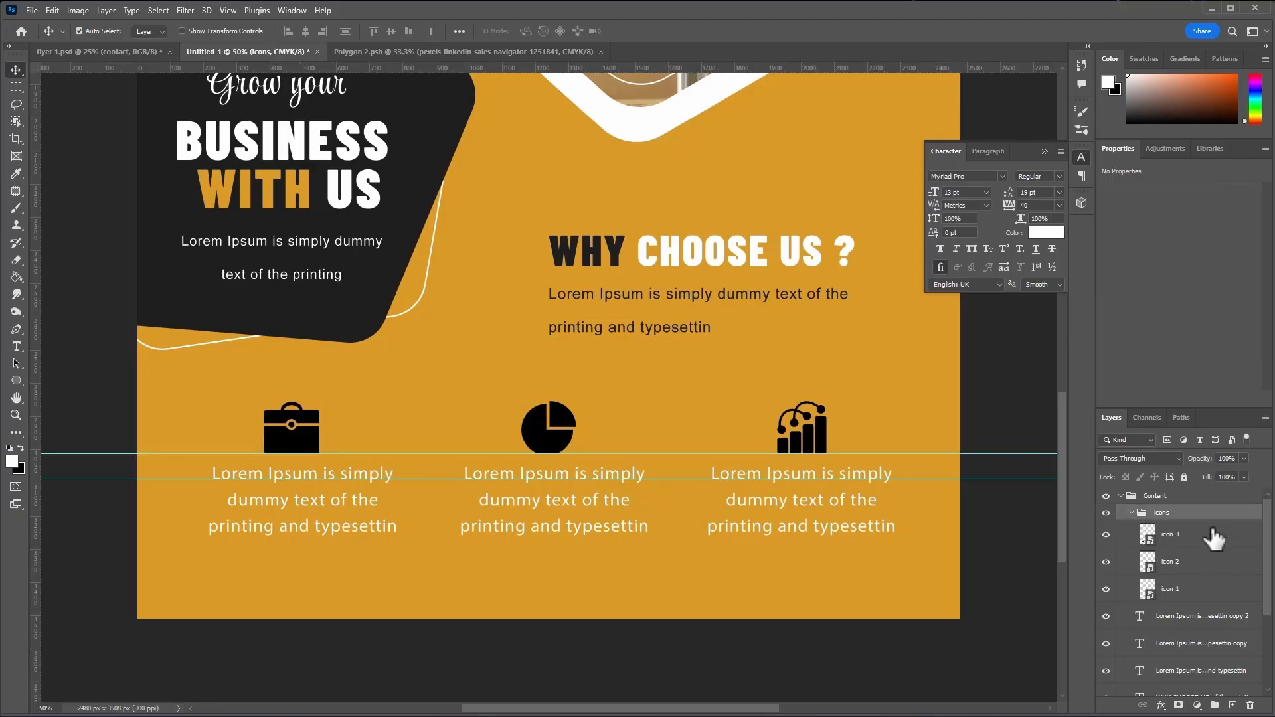
left_click(1131, 513)
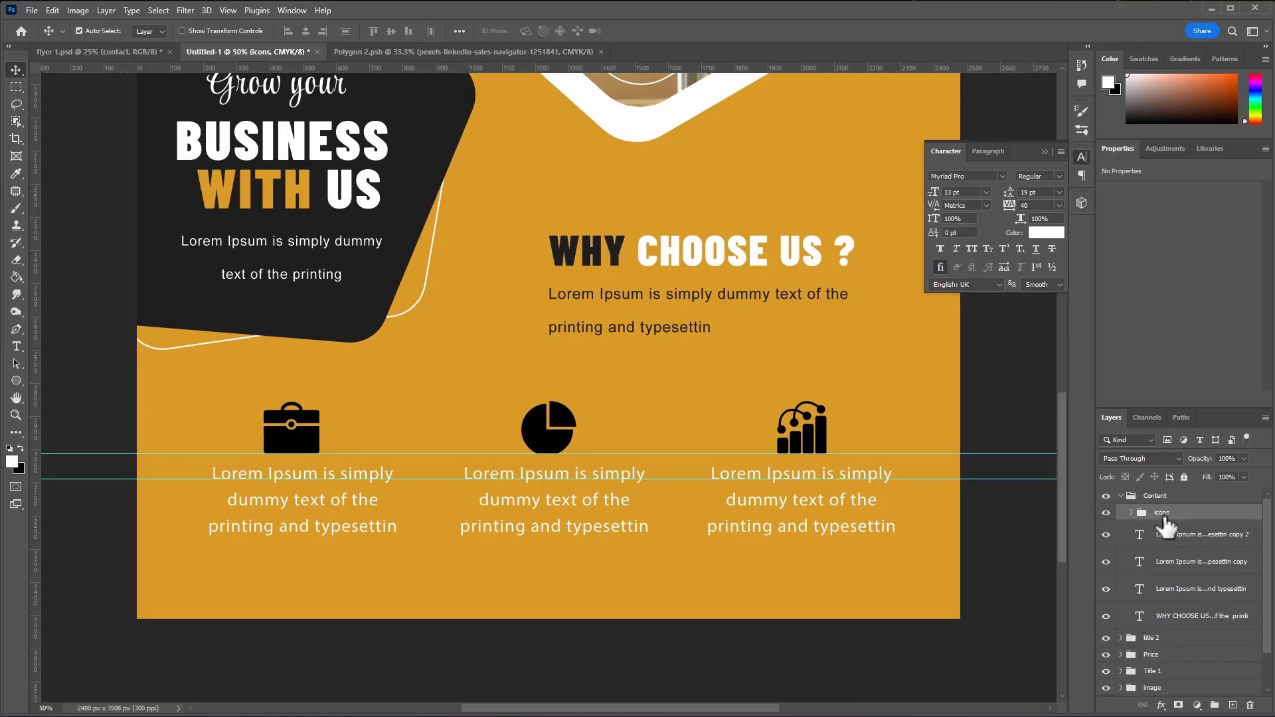
double_click(1225, 523)
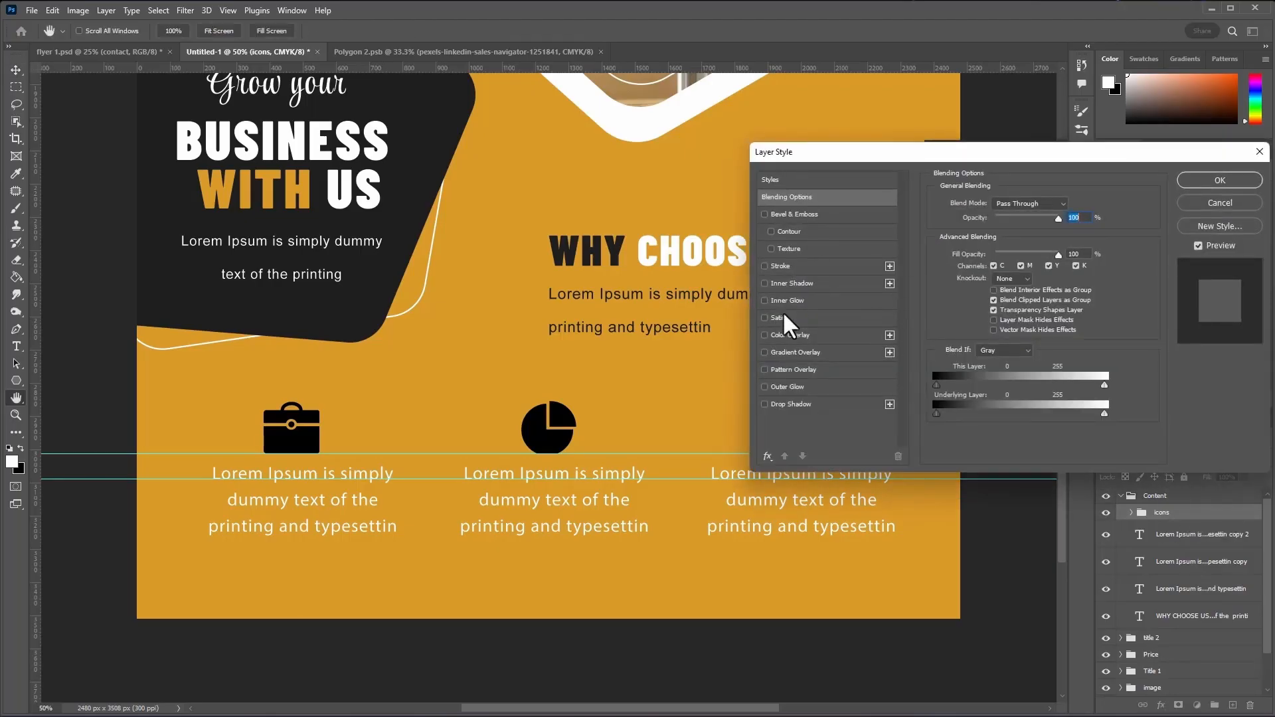
left_click(792, 336)
left_click(1071, 205)
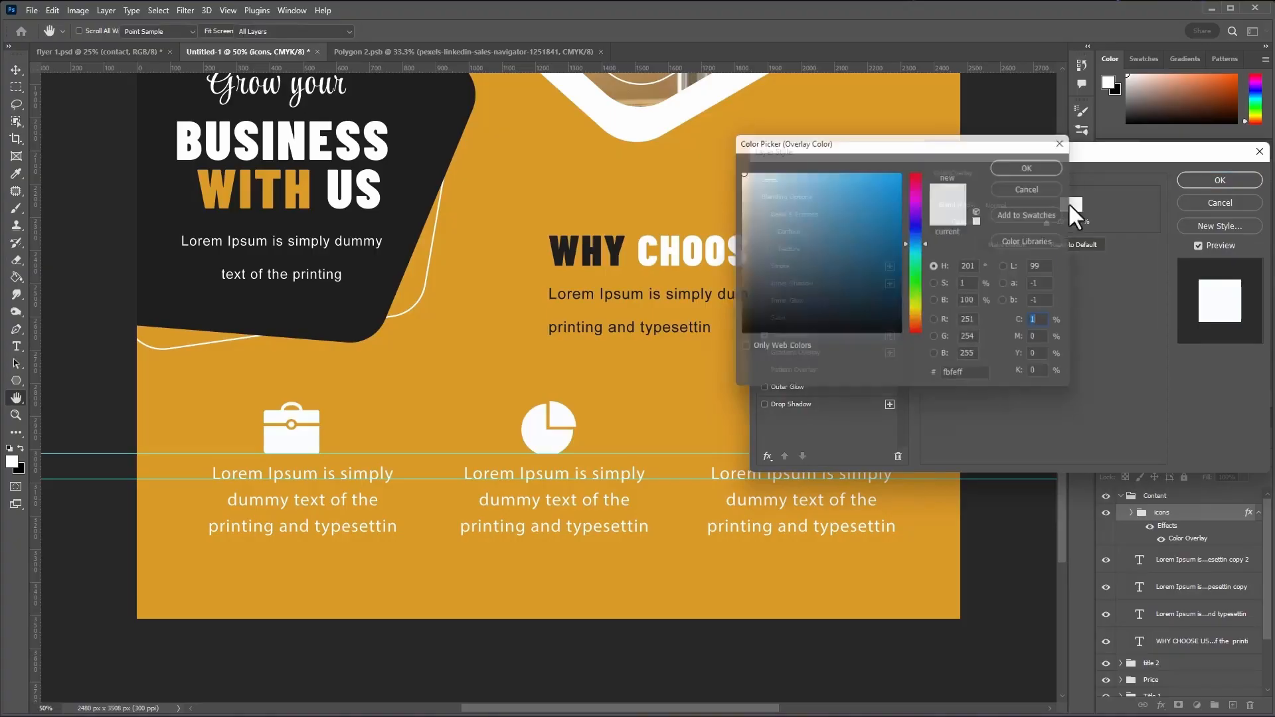
left_click(416, 171)
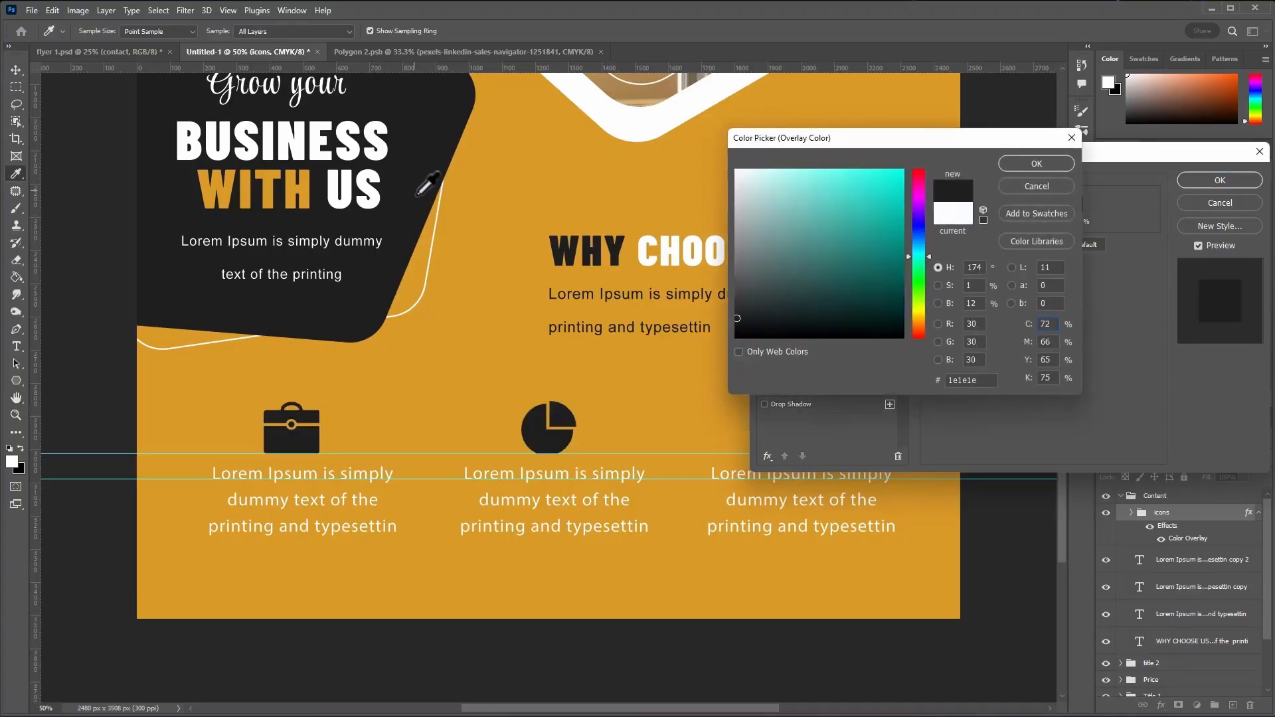
left_click(1037, 163)
left_click(1220, 180)
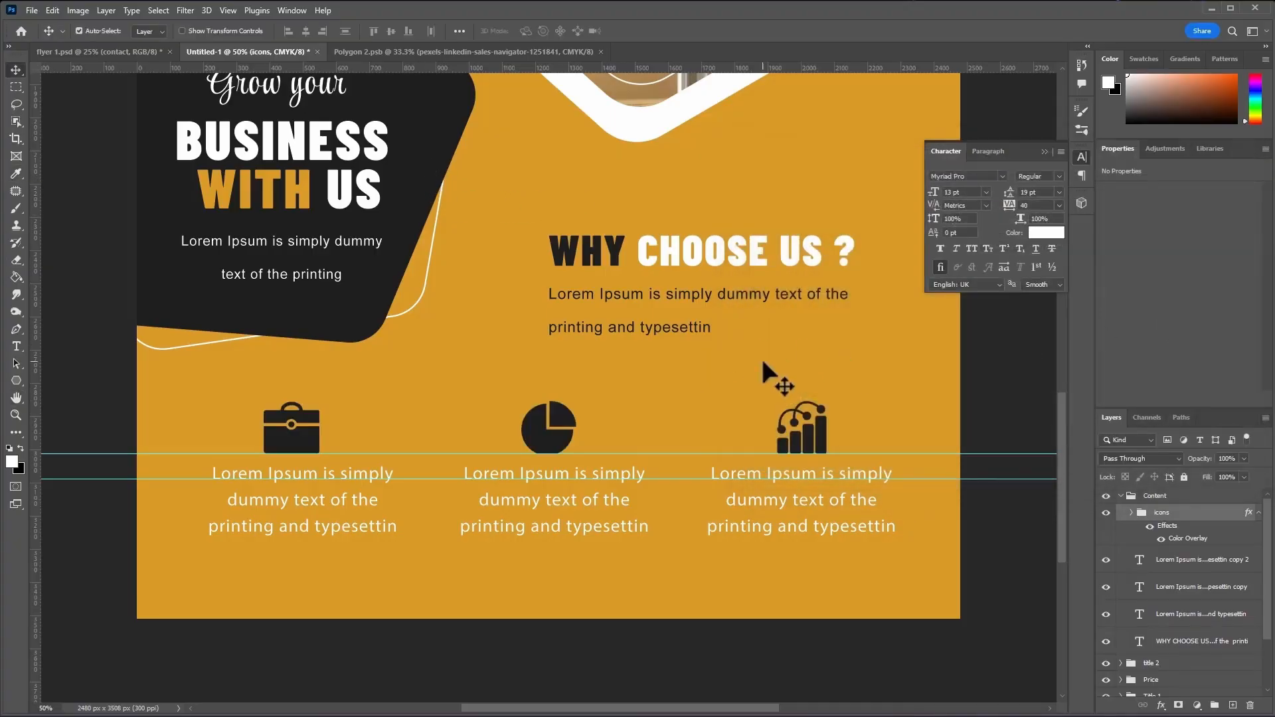
- Collapse the Content group and create a new layer group named "contact" above it
left_click(1121, 497)
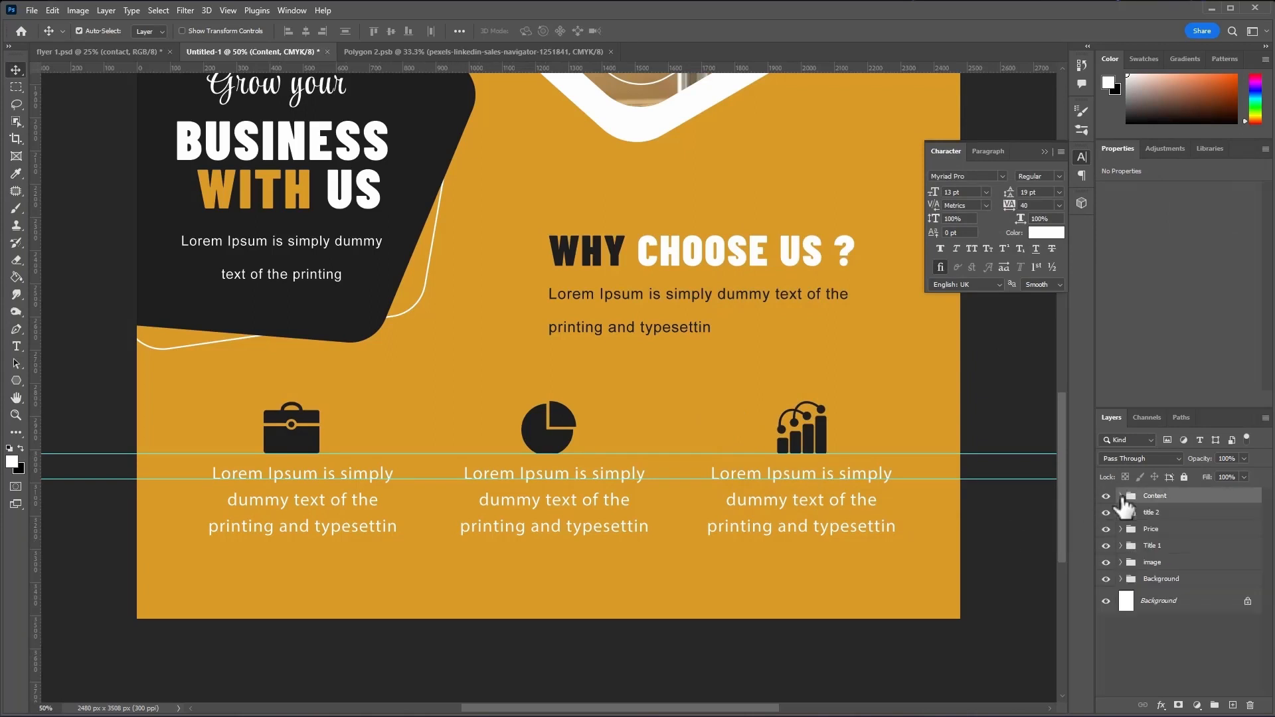
left_click(1214, 705)
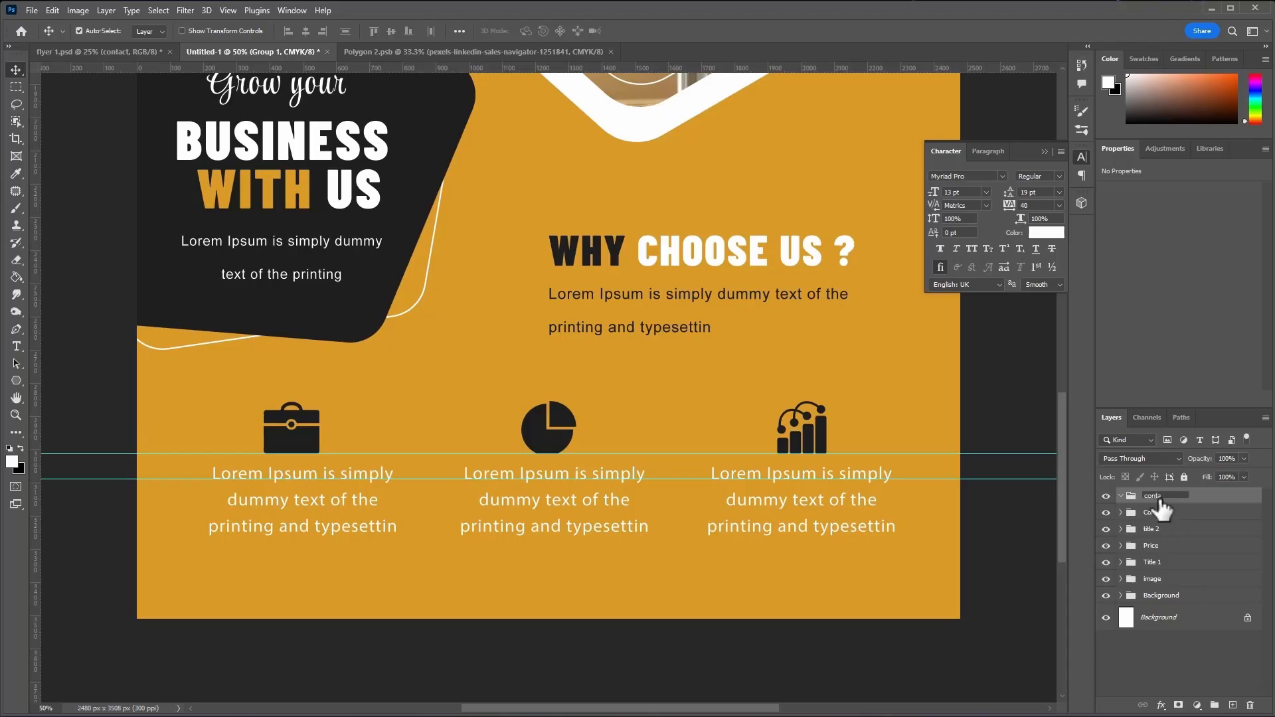
key("Return")
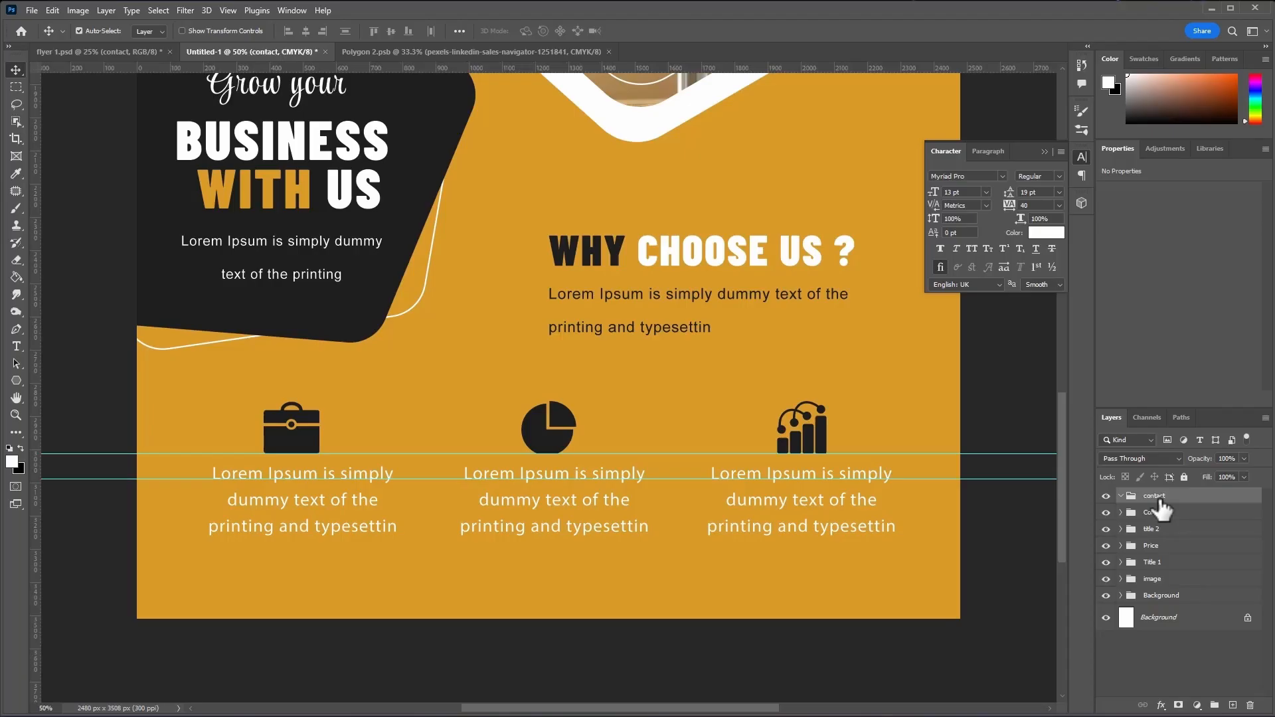
- Draw a rectangle about 2483 × 168 px across the flyer's full width at its bottom edge and remove its stroke
left_click(17, 380)
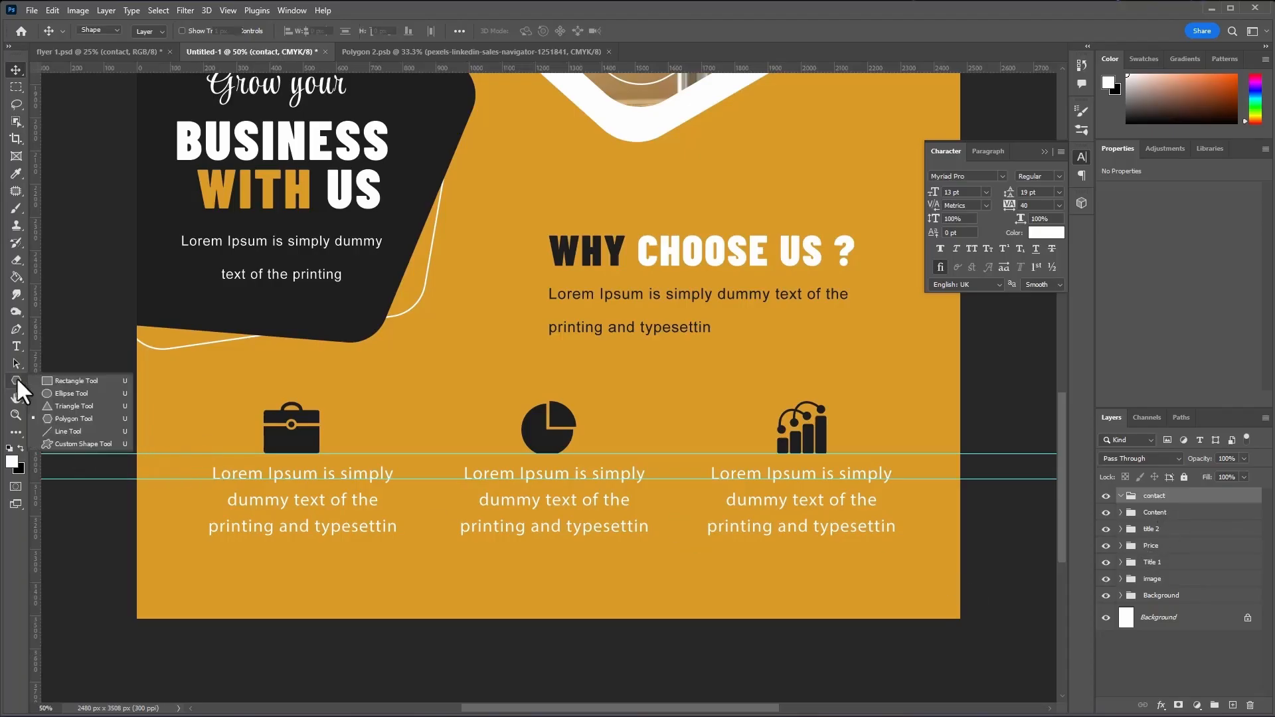
left_click(85, 379)
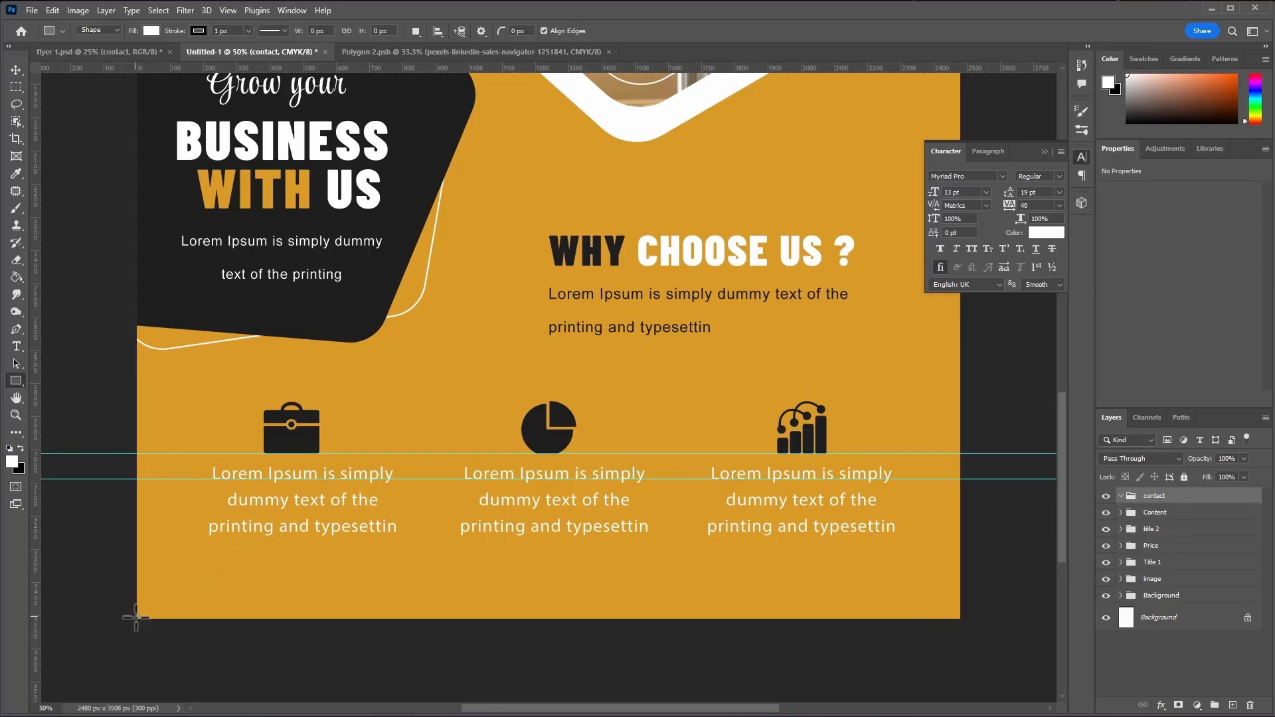
left_click_drag(136, 619, 962, 563)
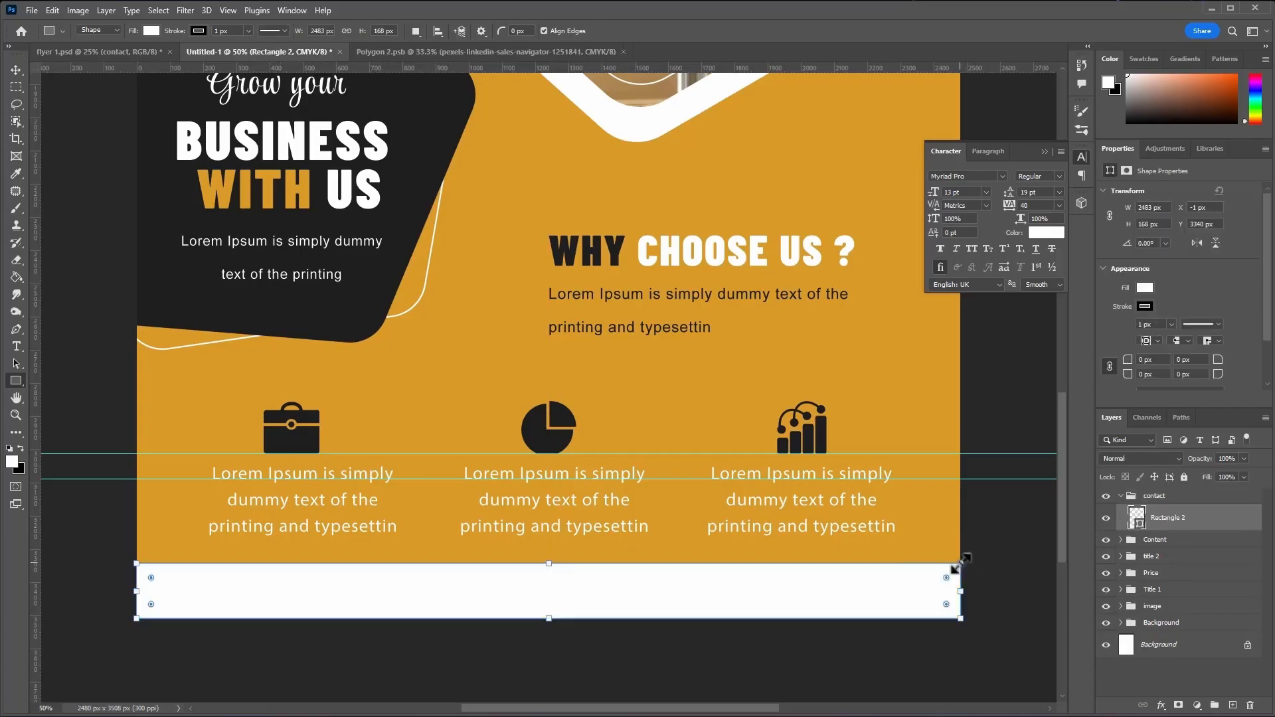
left_click(1145, 306)
left_click(1098, 330)
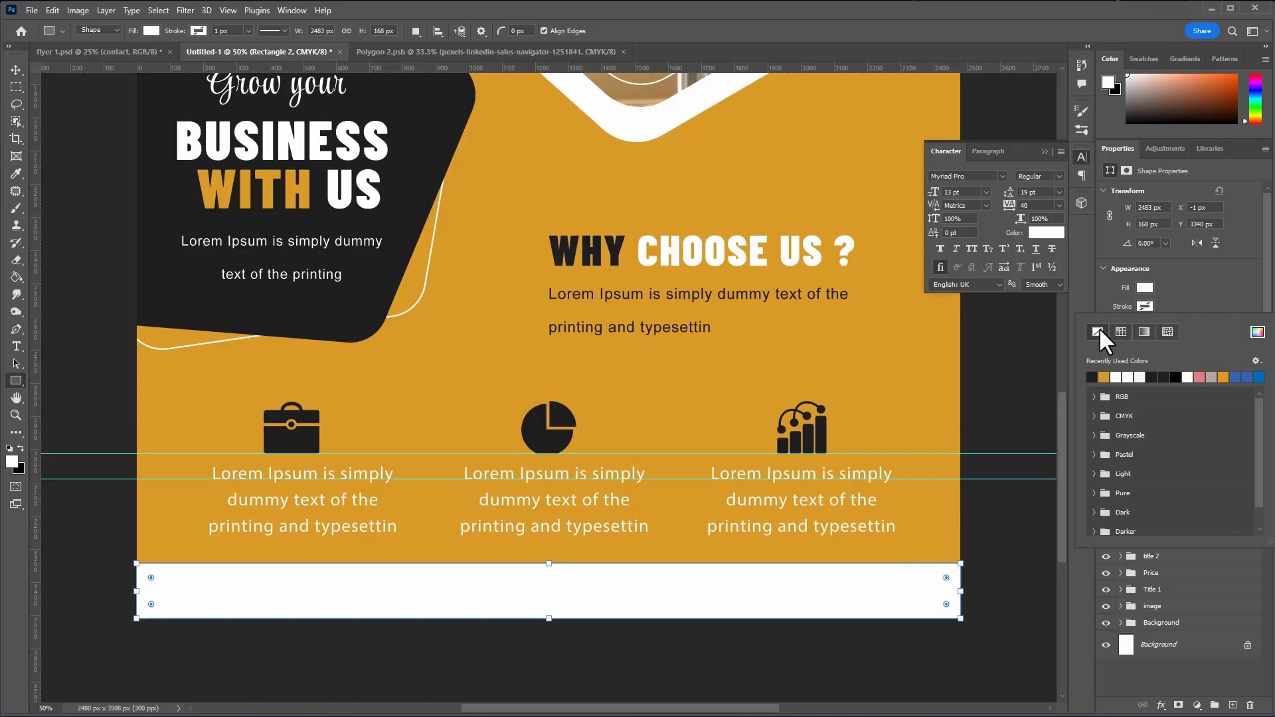
- Fill the bottom rectangle with the dark colour 1e1e1e sampled from the title polygon
left_click(1144, 287)
left_click(1145, 287)
left_click(1144, 287)
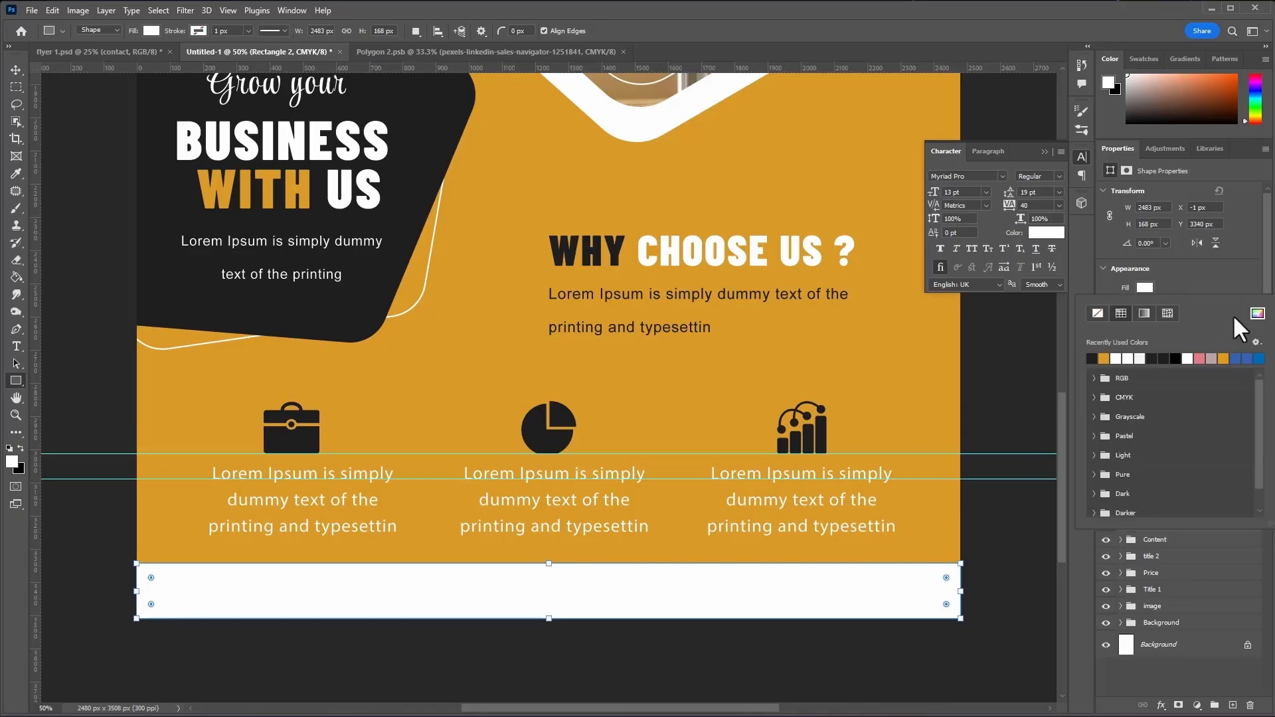
left_click(1265, 317)
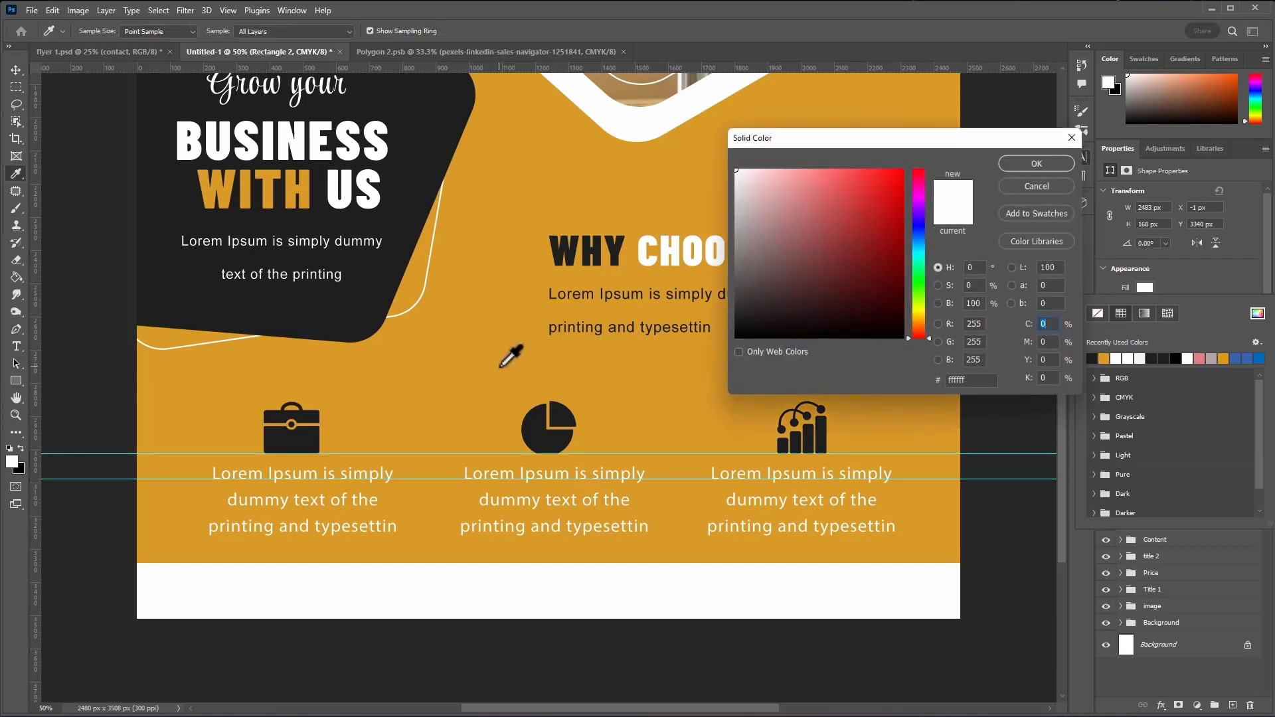
left_click(362, 318)
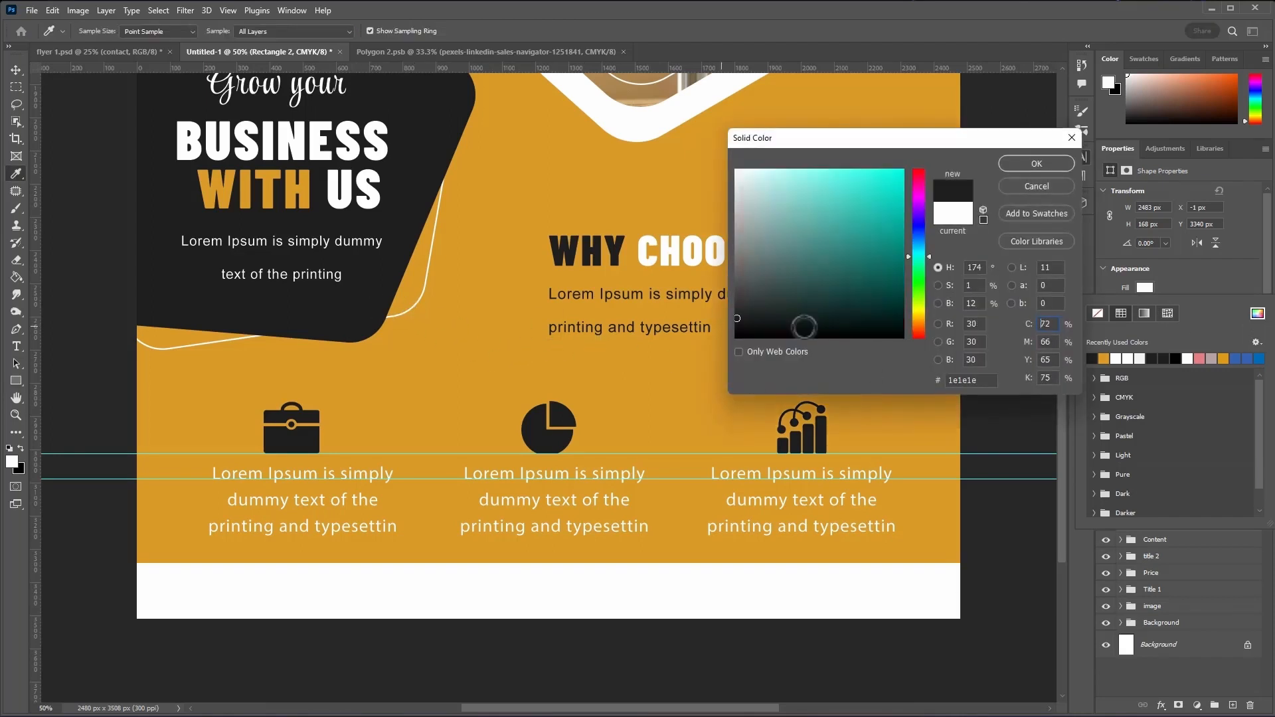
left_click(1039, 163)
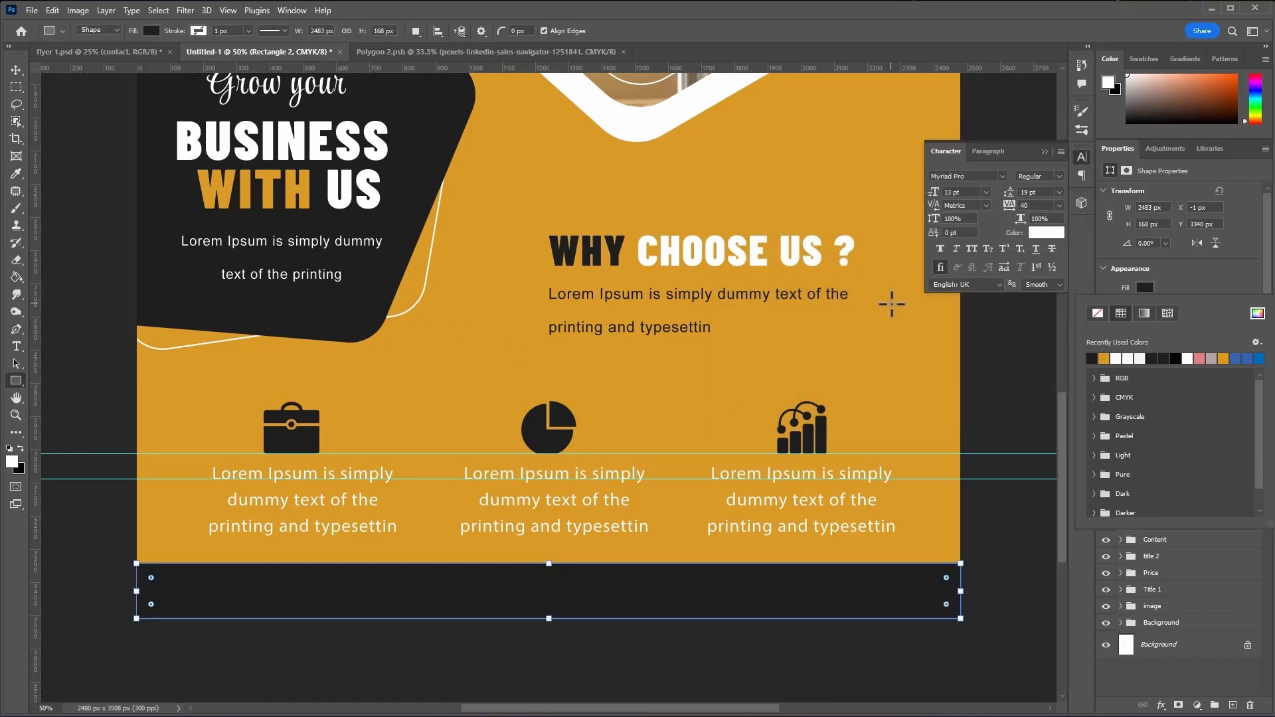
- Switch to the Text file in Notepad and copy the two phone number lines
key("alt+Tab")
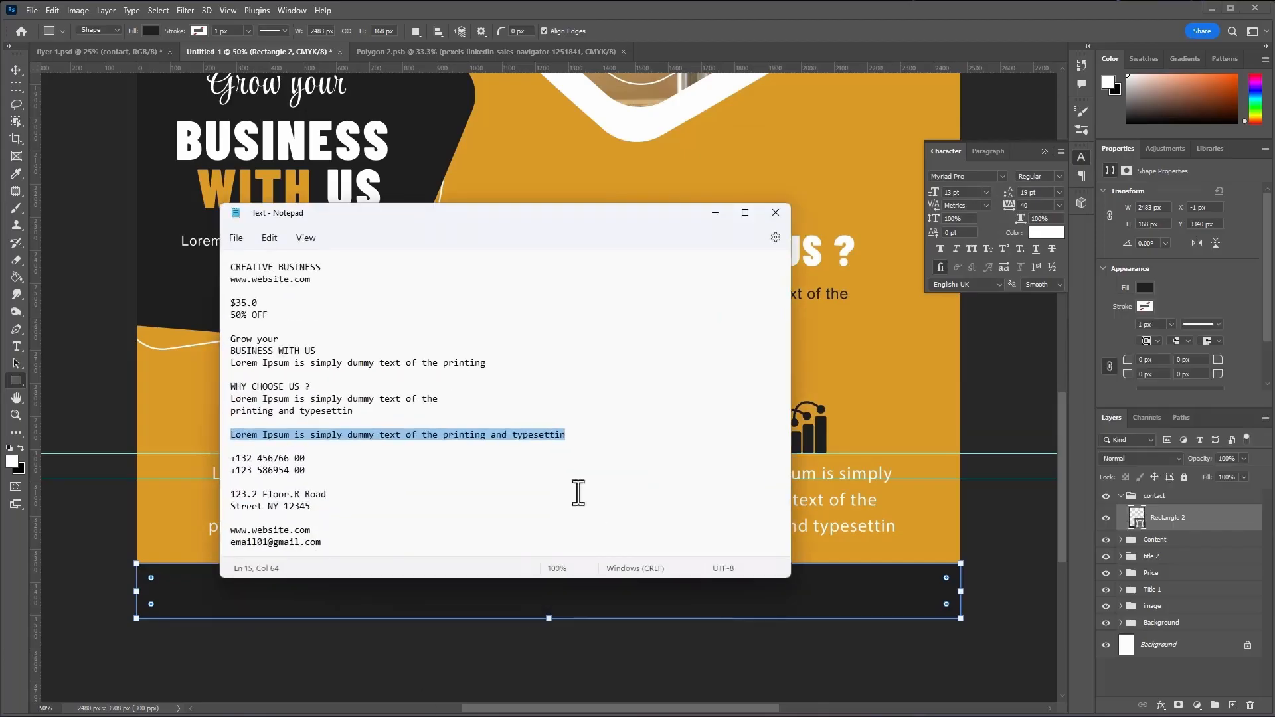
left_click(316, 470)
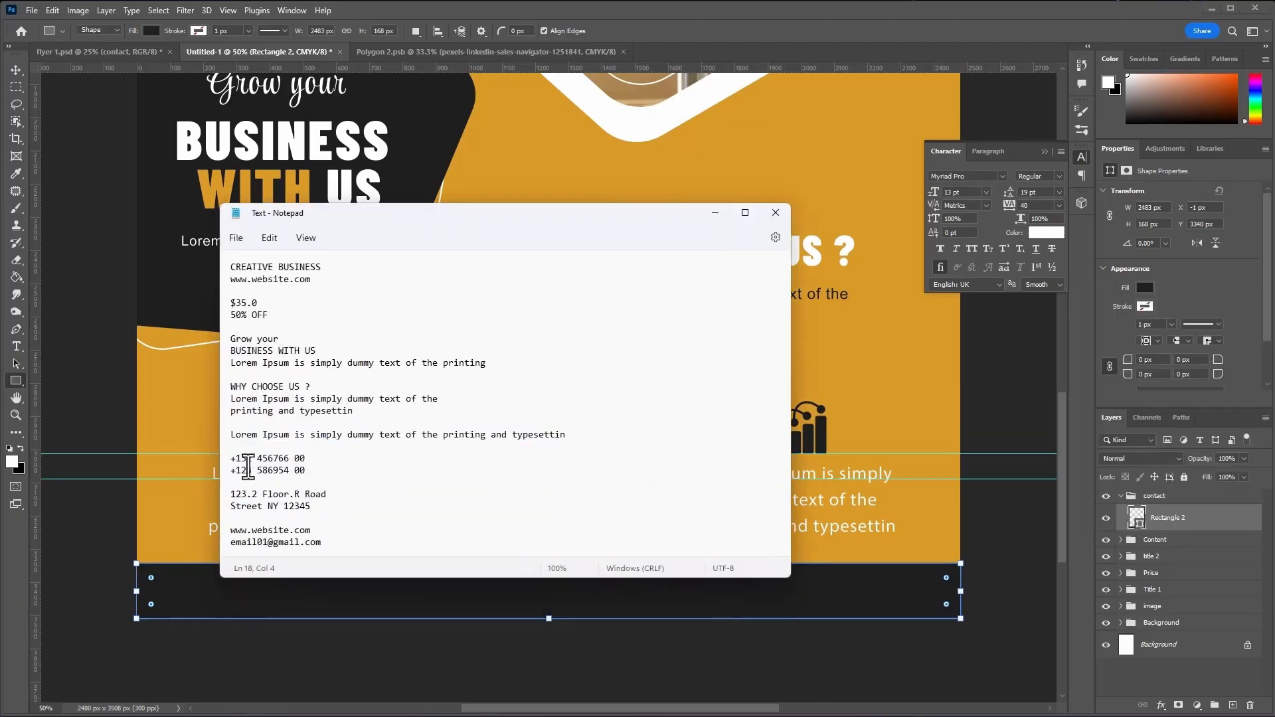
left_click_drag(231, 447, 308, 470)
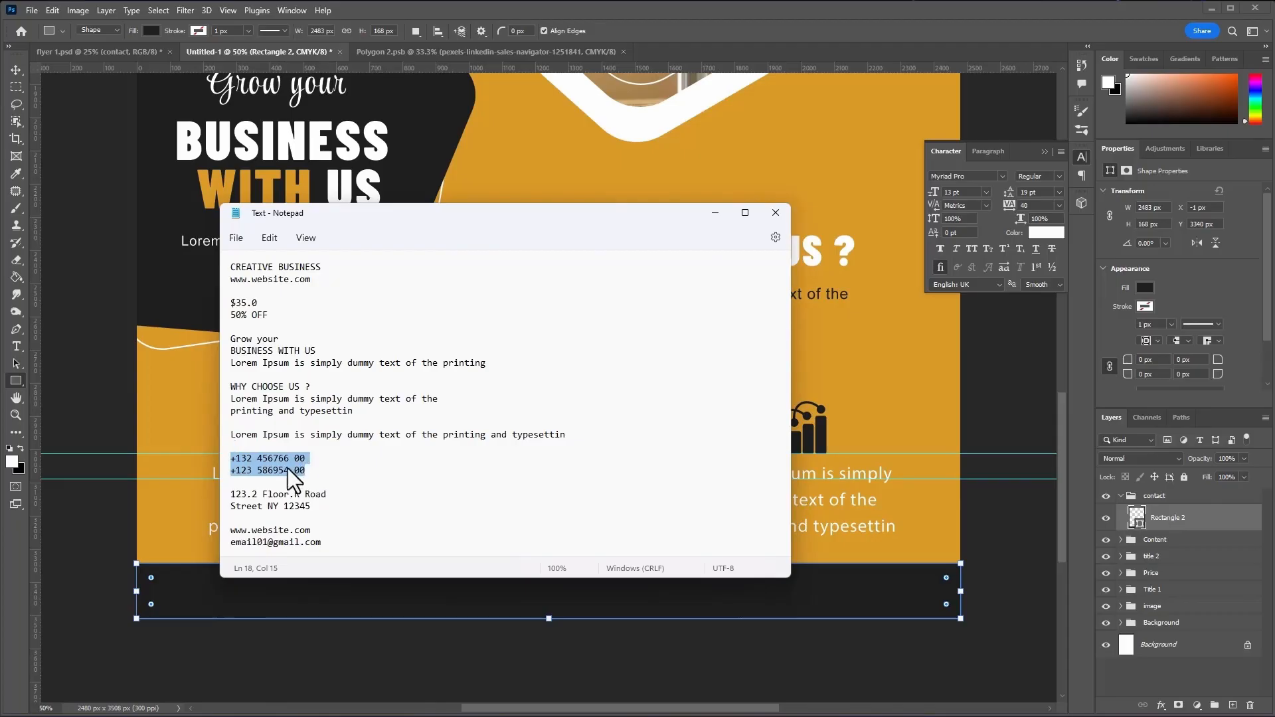
right_click(308, 470)
left_click(345, 273)
- Paste the copied phone numbers as a text layer in the contact group, at the dark strip's left end, and set their size to 10 pt
left_click(1179, 516)
key("t")
left_click(1177, 499)
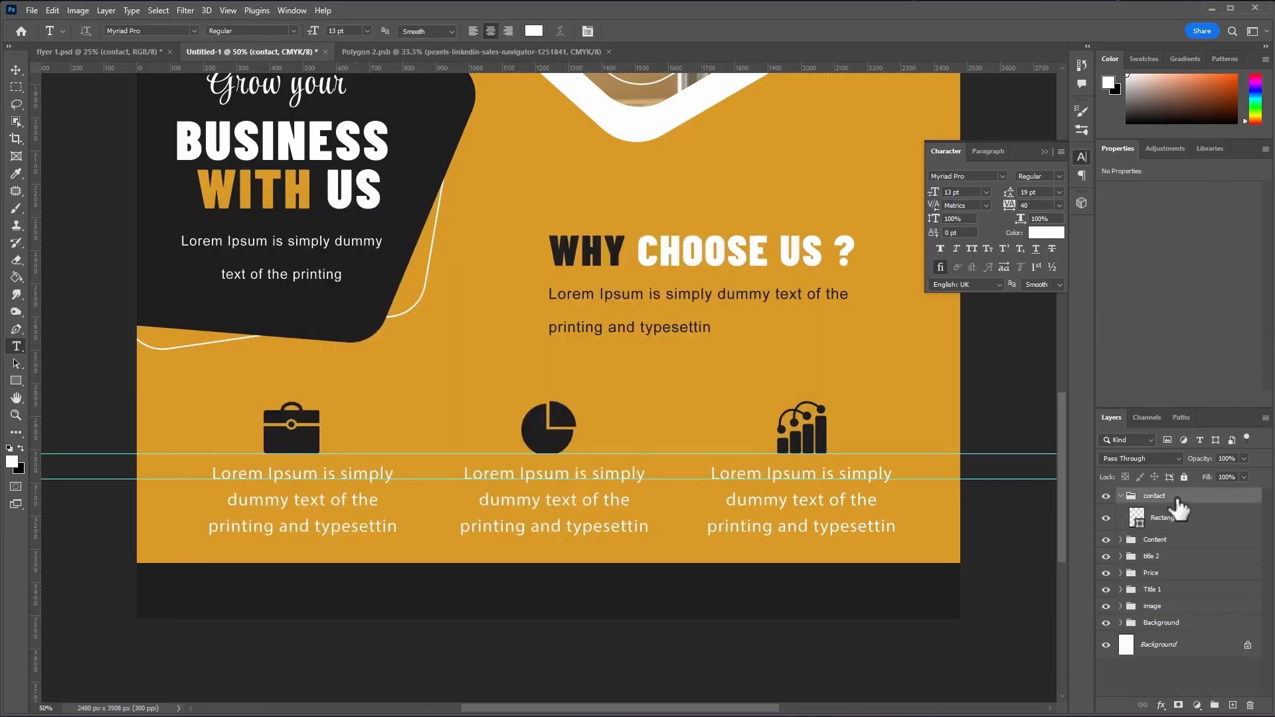
left_click(194, 588)
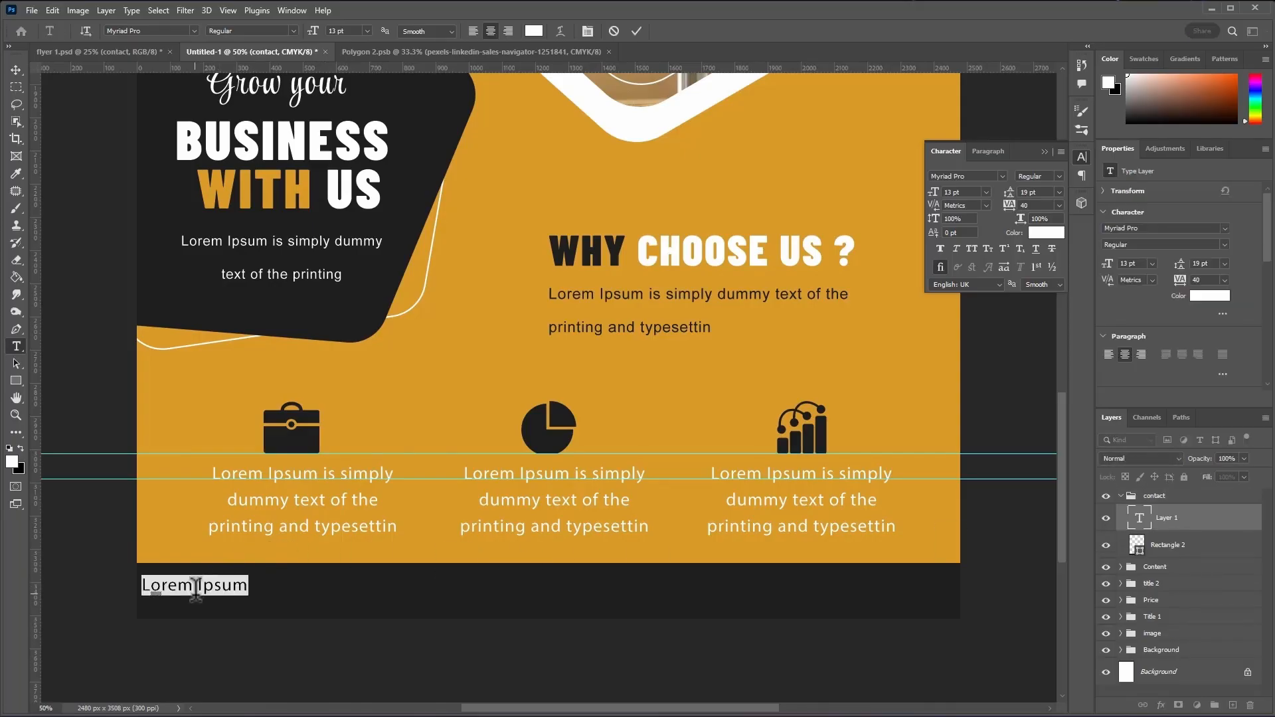
key("ctrl+v")
left_click_drag(213, 631, 256, 624)
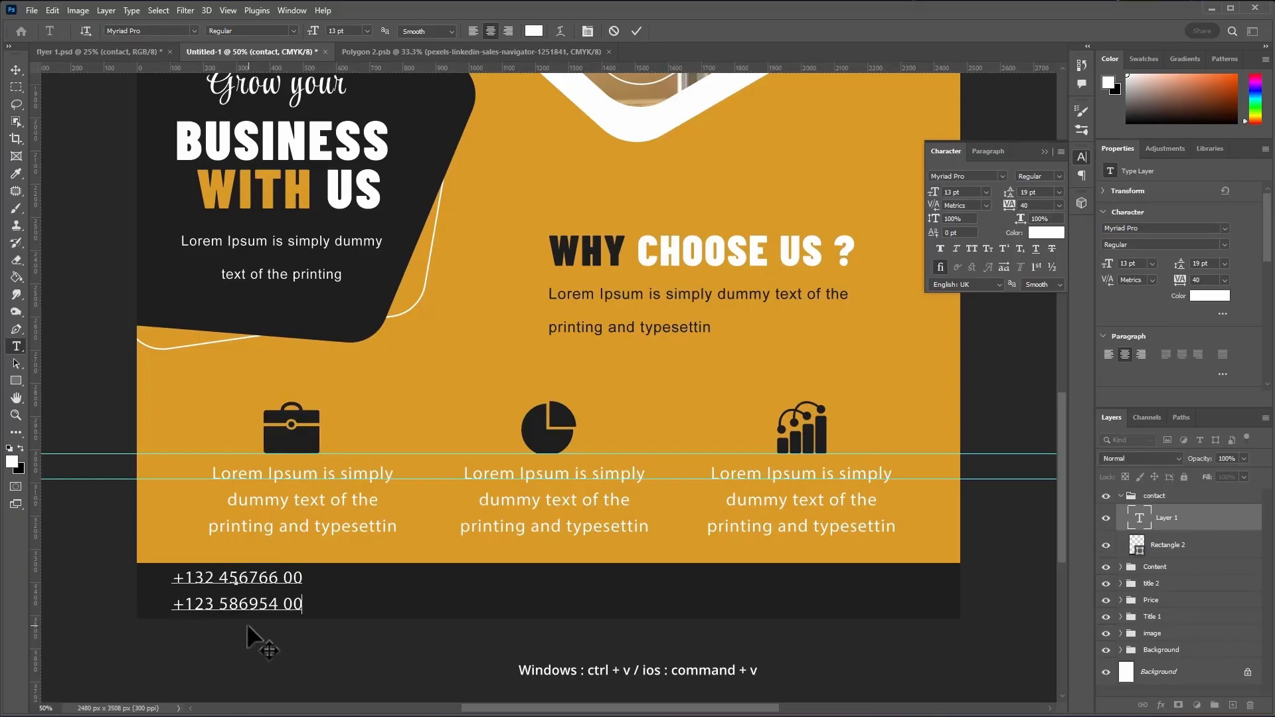
left_click_drag(172, 576, 319, 603)
left_click_drag(318, 32, 315, 33)
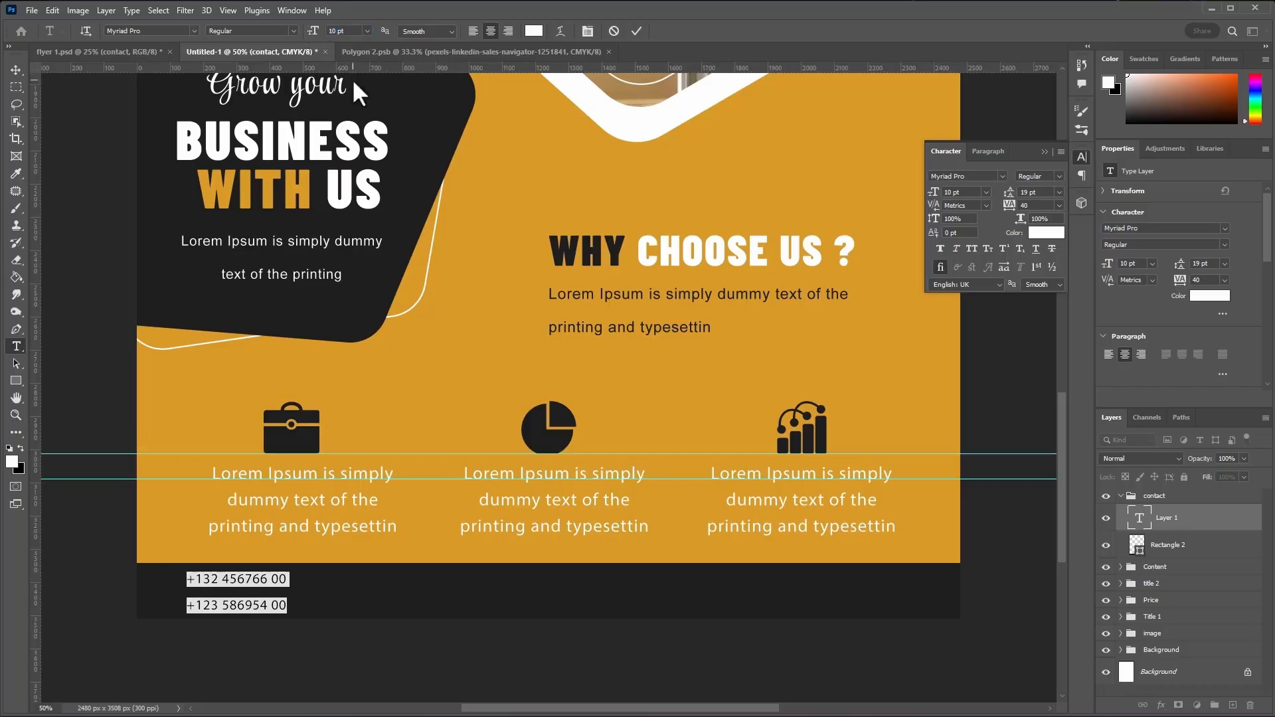
- Set the phone numbers' line spacing to 14 pt and shift the text slightly within the dark strip
left_click_drag(1012, 197, 1005, 200)
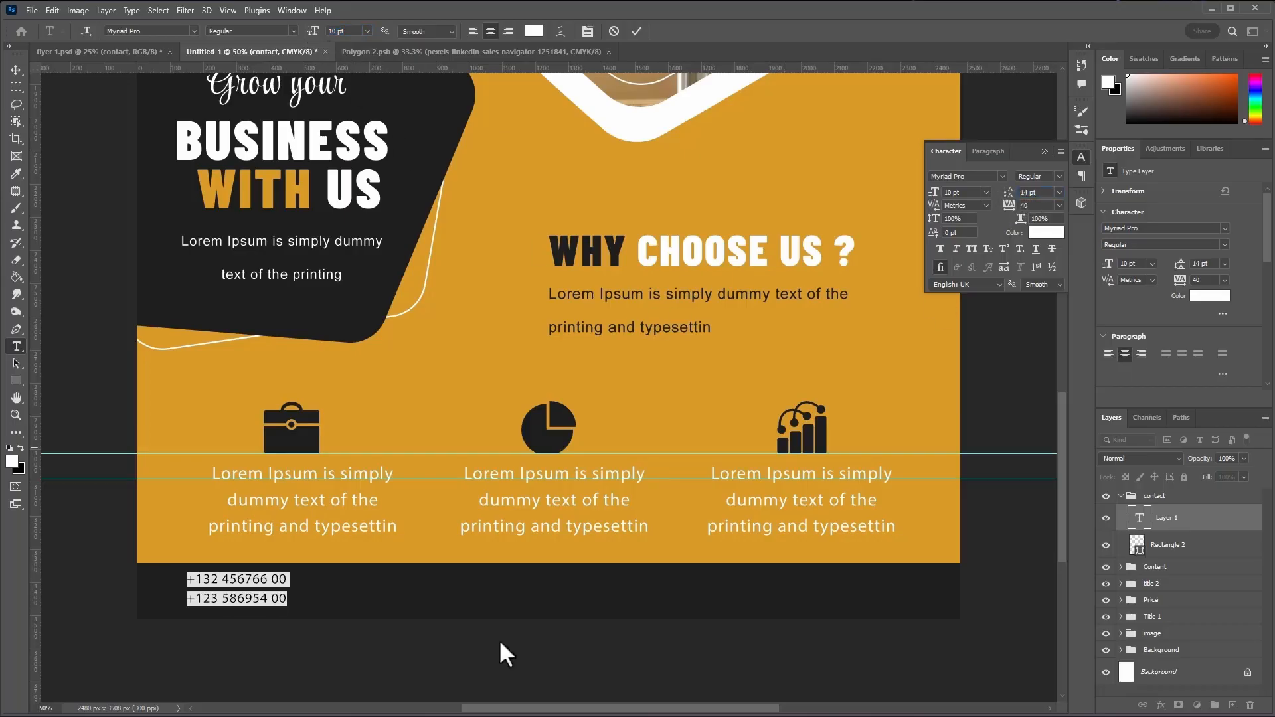
left_click(245, 583)
left_click_drag(314, 601, 316, 603)
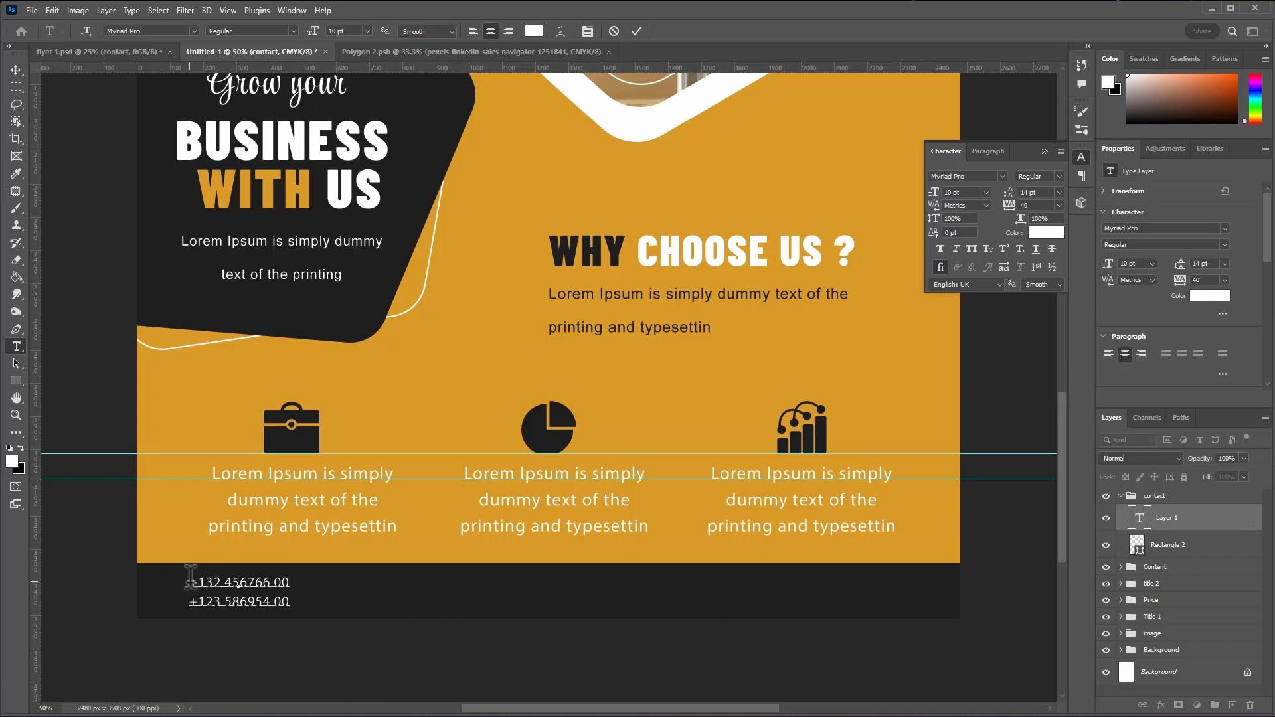
- Recolour both phone number lines with the orange da9a28 sampled from the flyer background
left_click_drag(191, 575, 291, 604)
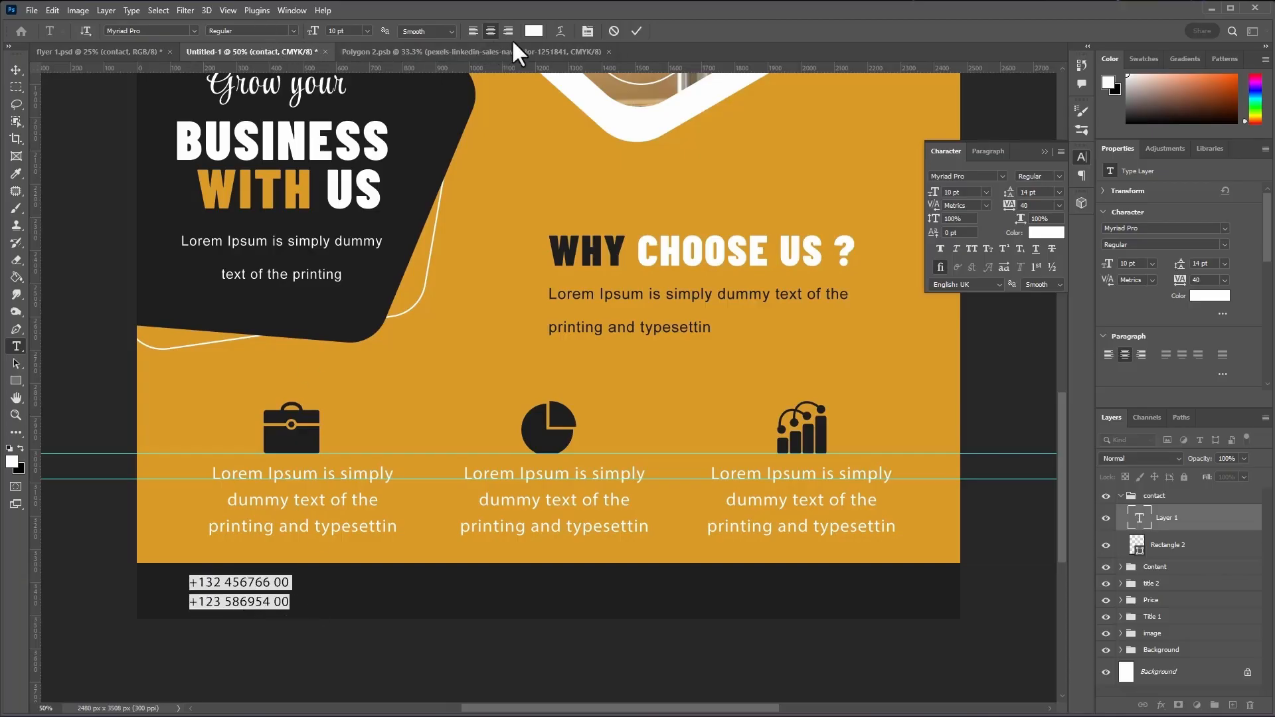
left_click(534, 30)
left_click(518, 199)
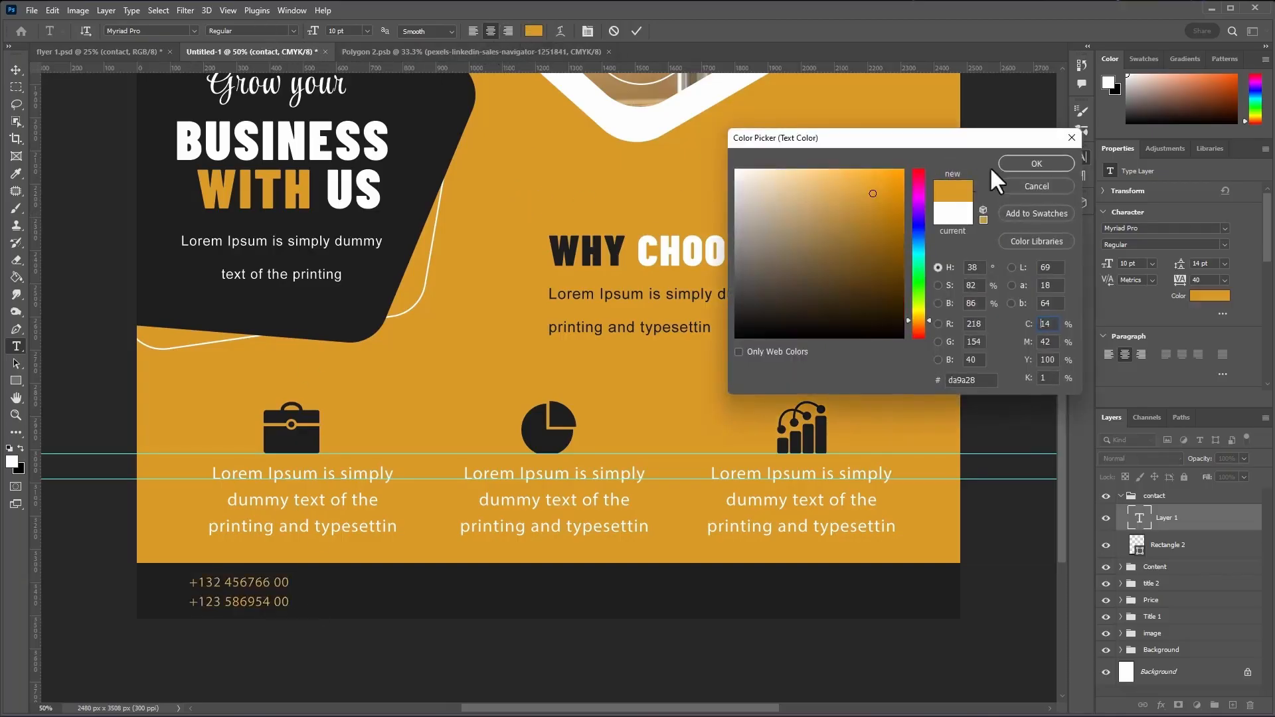
left_click(1026, 166)
left_click(636, 27)
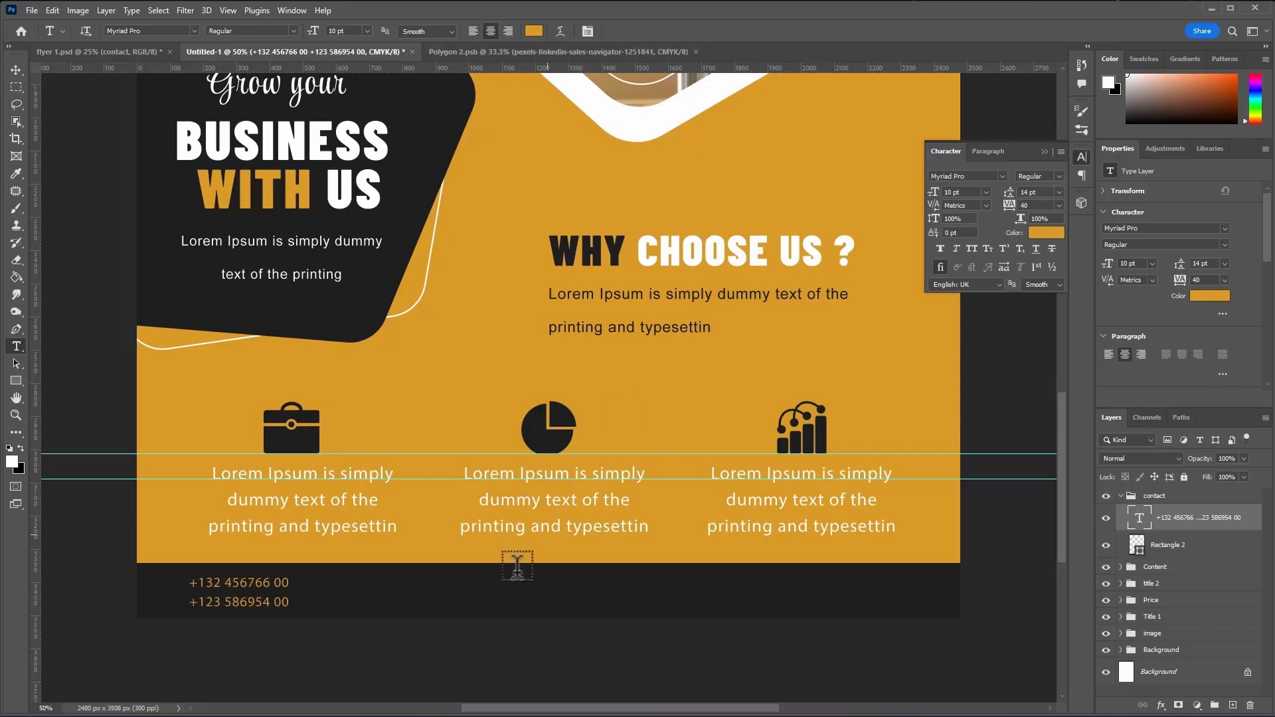
- Switch to the Text file in Notepad, copy the two address lines and return to the flyer
mouse_move(342, 709)
left_click(352, 677)
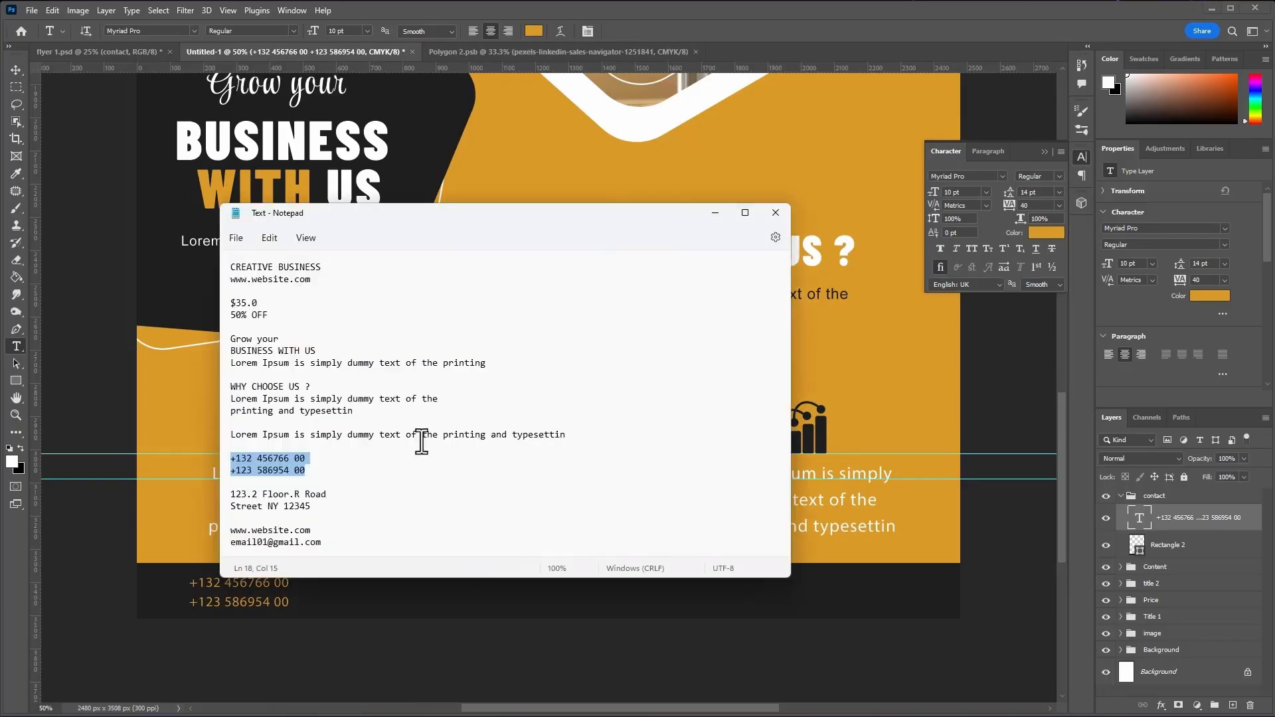
left_click_drag(232, 494, 317, 515)
right_click(278, 499)
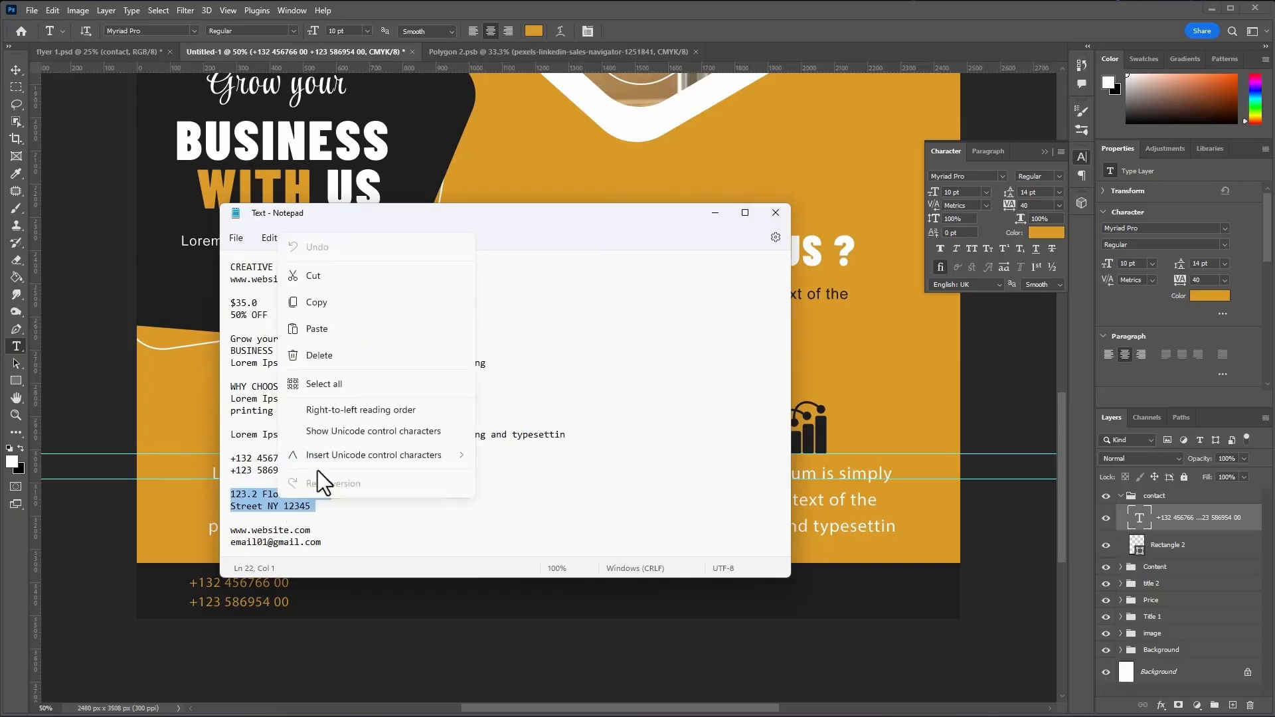
left_click(320, 300)
left_click(528, 596)
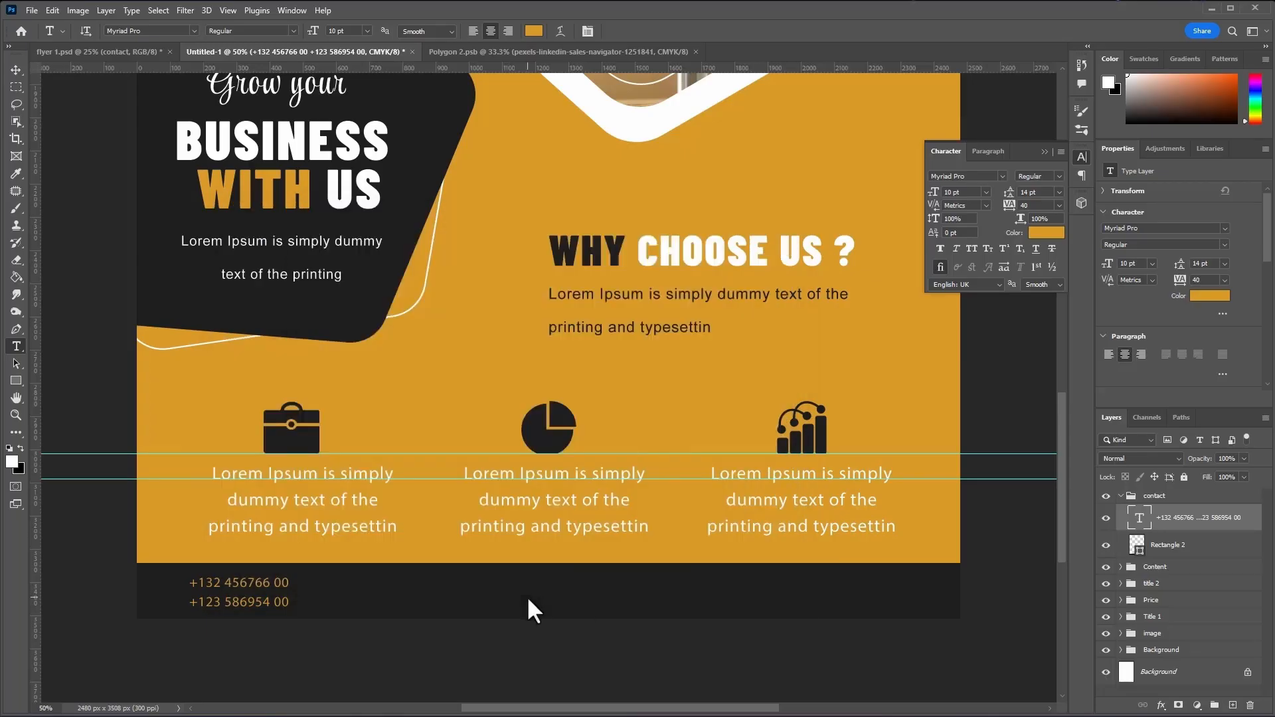
- Paste the copied address as a new text layer in the dark strip, to the right of the phone numbers
left_click(446, 582)
right_click(446, 582)
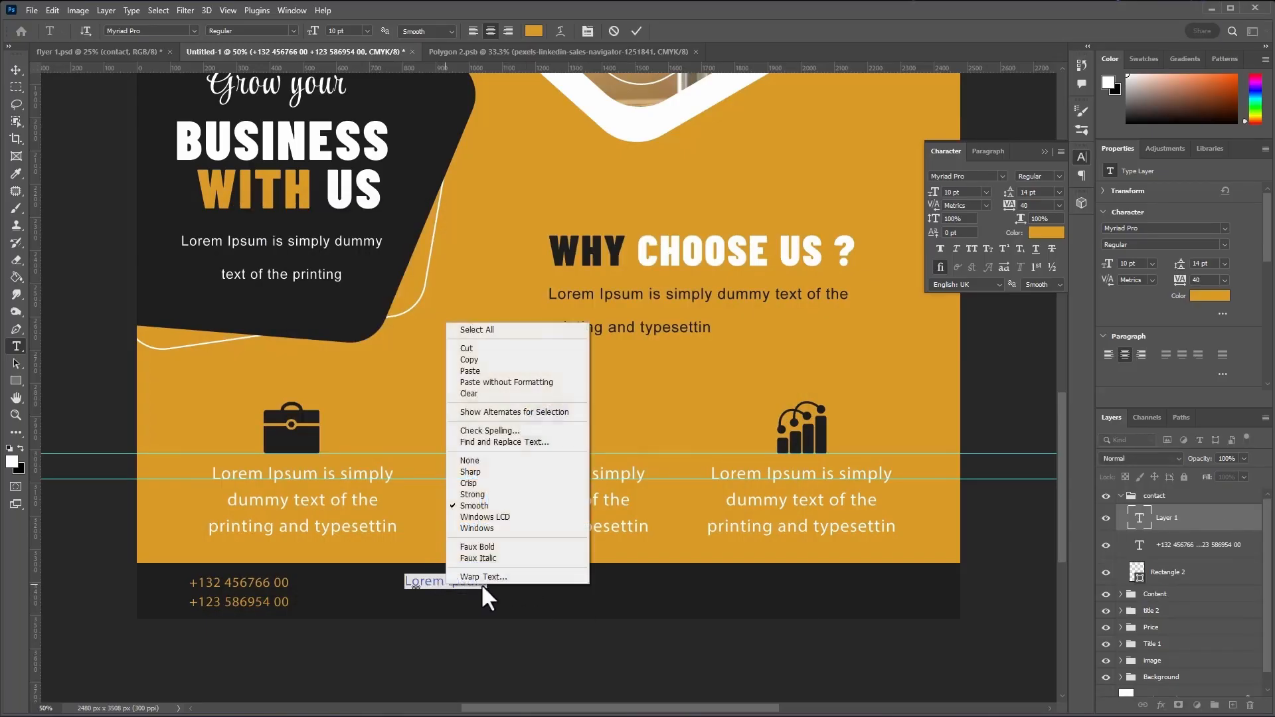
left_click(483, 368)
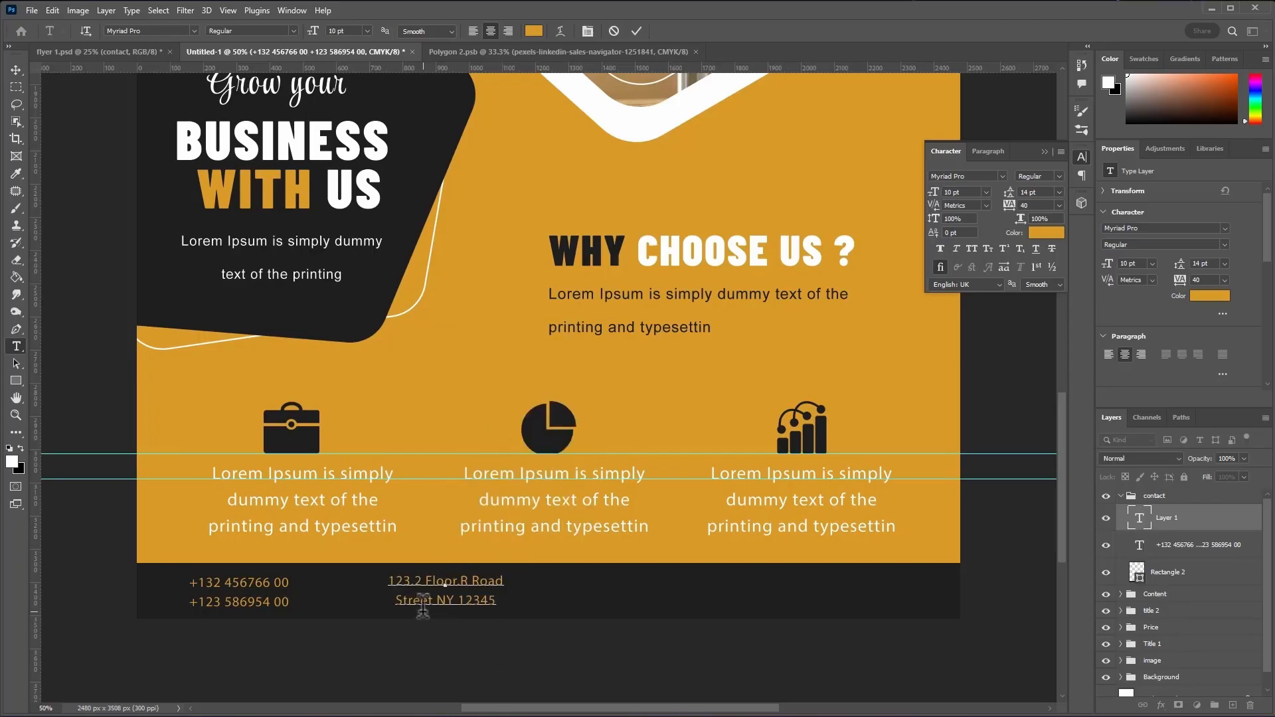
- Left-align the two address lines and move them to the middle of the dark strip
left_click_drag(496, 601, 403, 302)
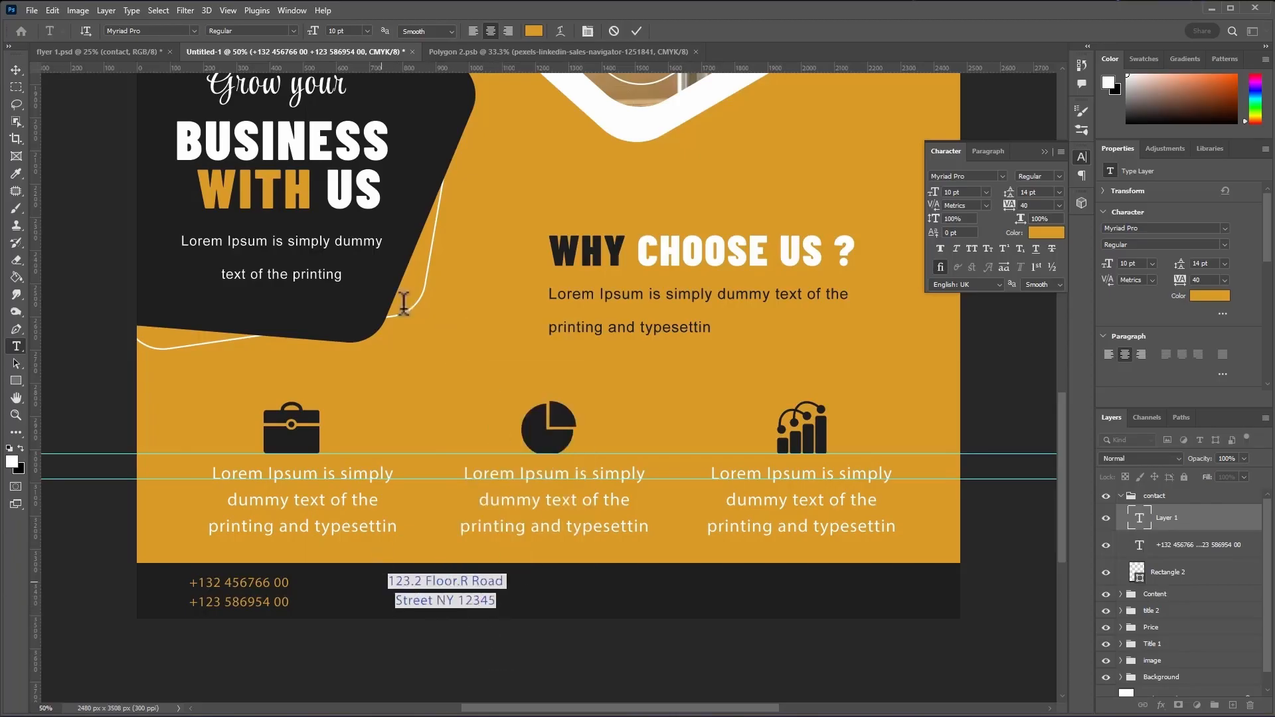
left_click(474, 31)
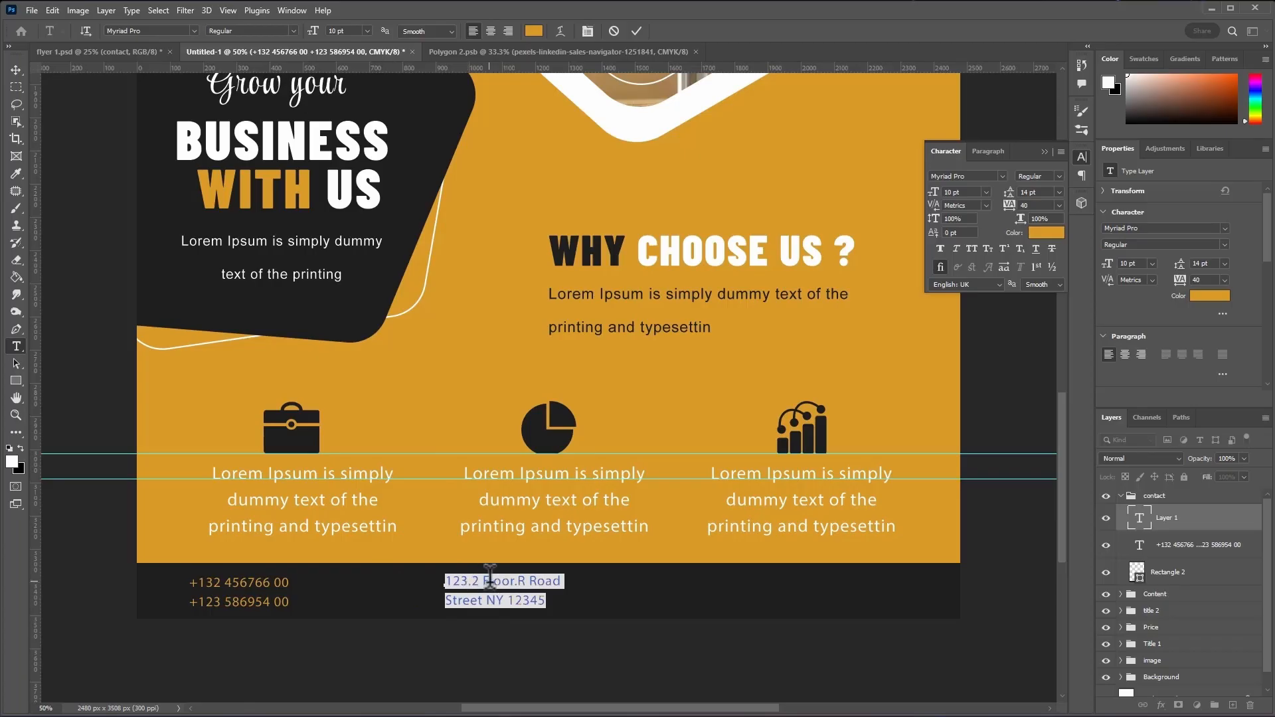
left_click(514, 589)
left_click_drag(570, 603, 621, 625)
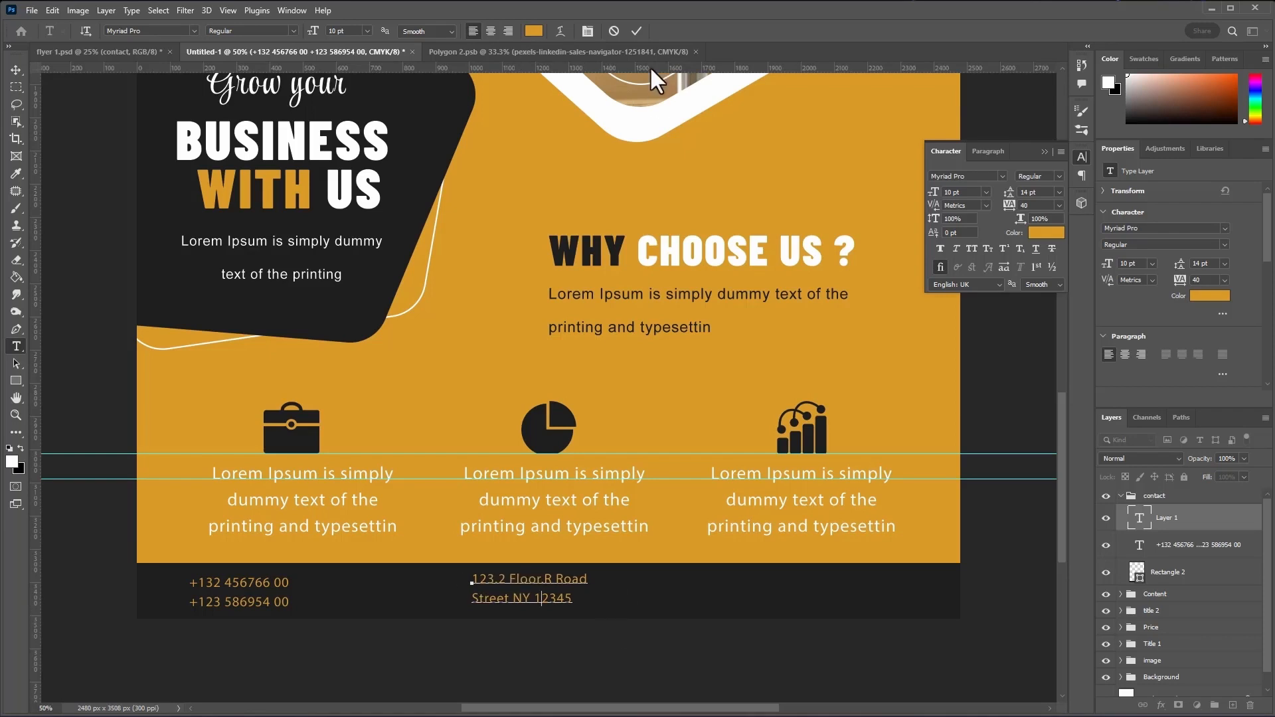
left_click(636, 31)
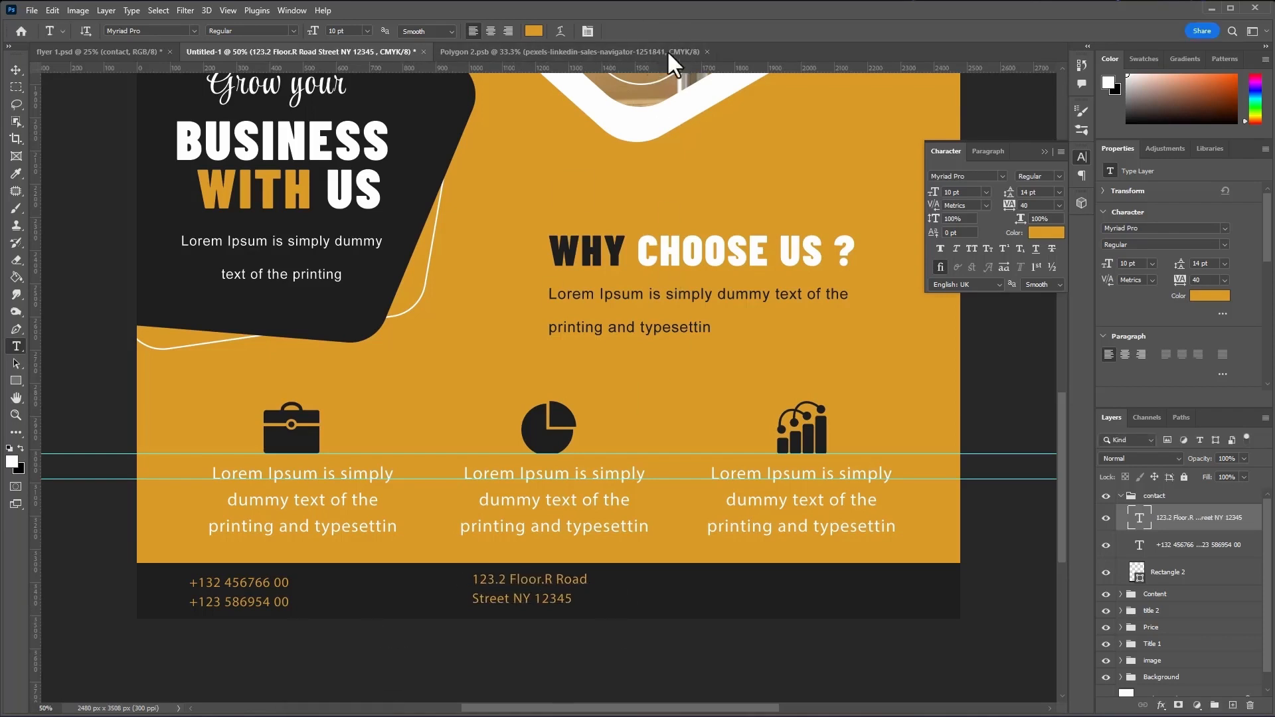
- Add a horizontal guide at the address's lower line and move the phone numbers up level with the address
left_click_drag(641, 69, 636, 603)
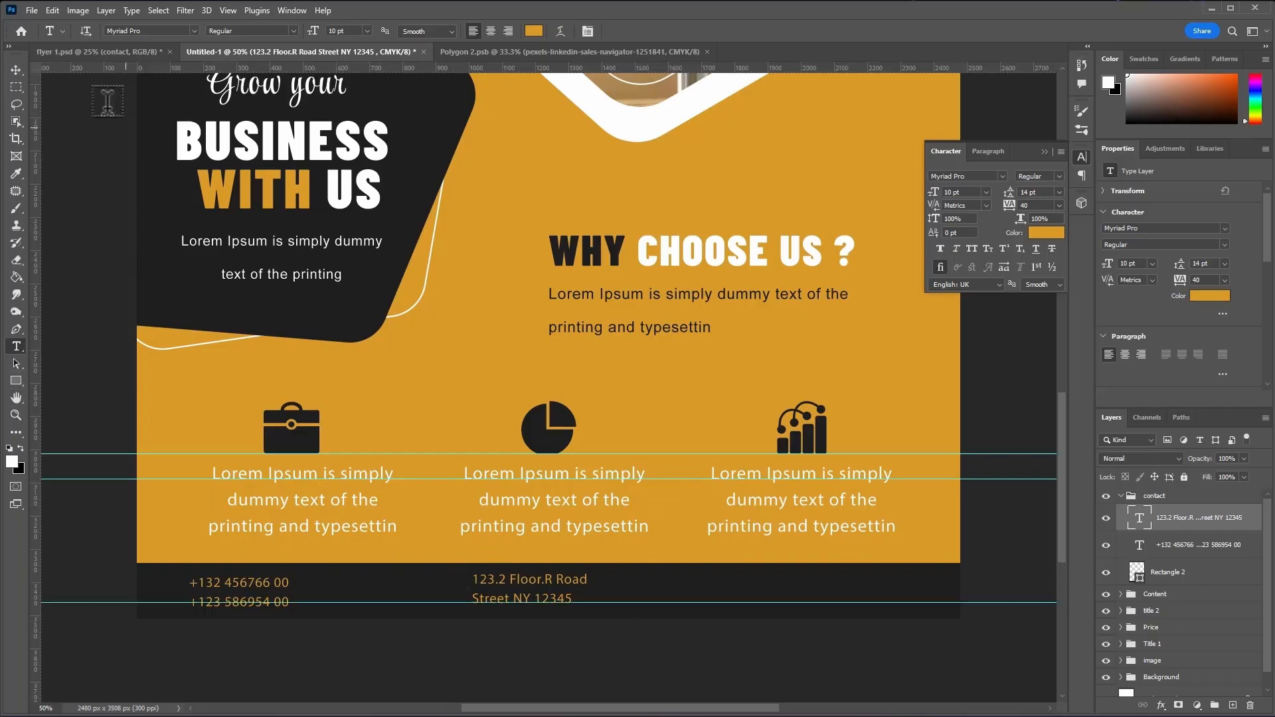
left_click(11, 68)
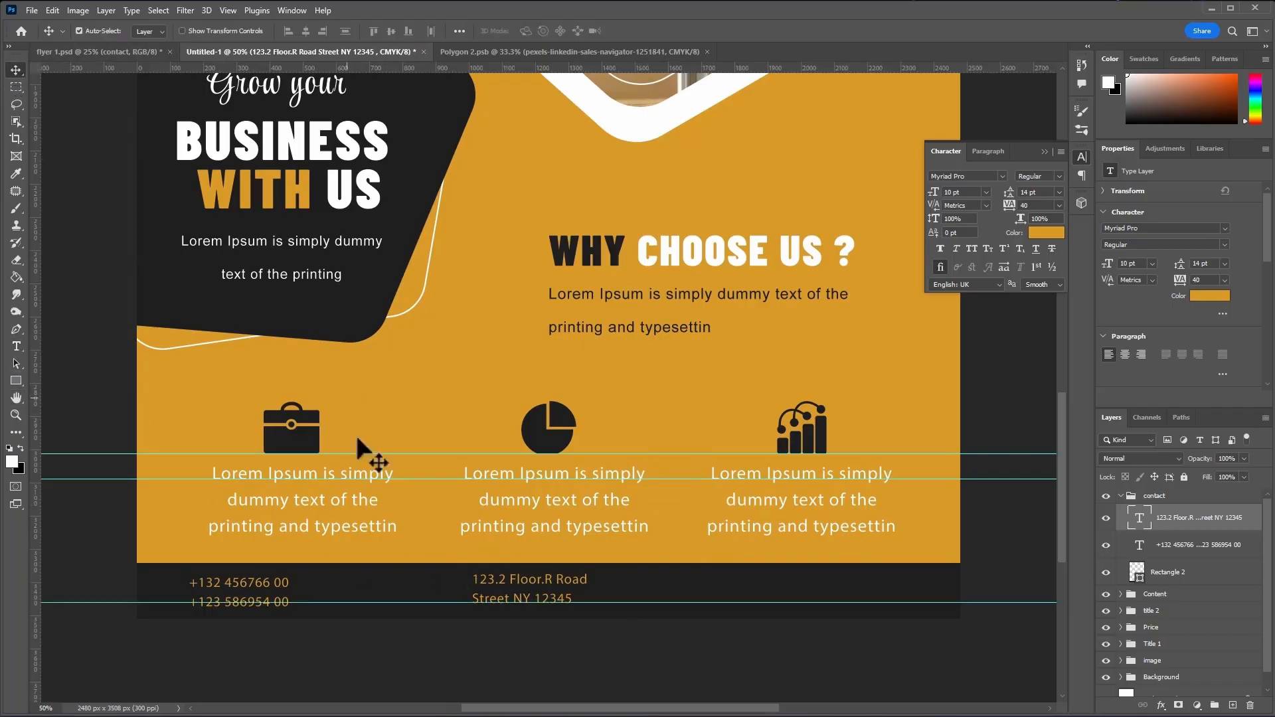
left_click(295, 603)
left_click_drag(261, 586, 261, 582)
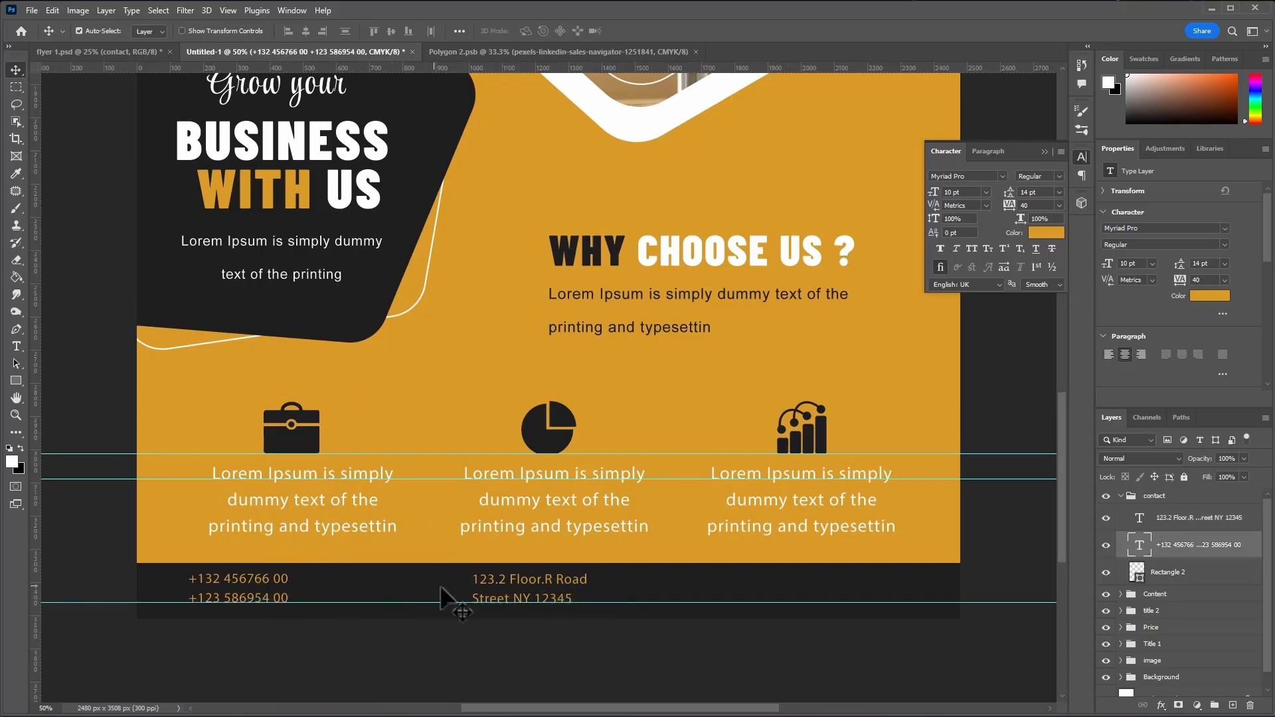
- Switch to the Text file in Notepad, copy the website and e-mail lines and return to the flyer
key("alt+Tab")
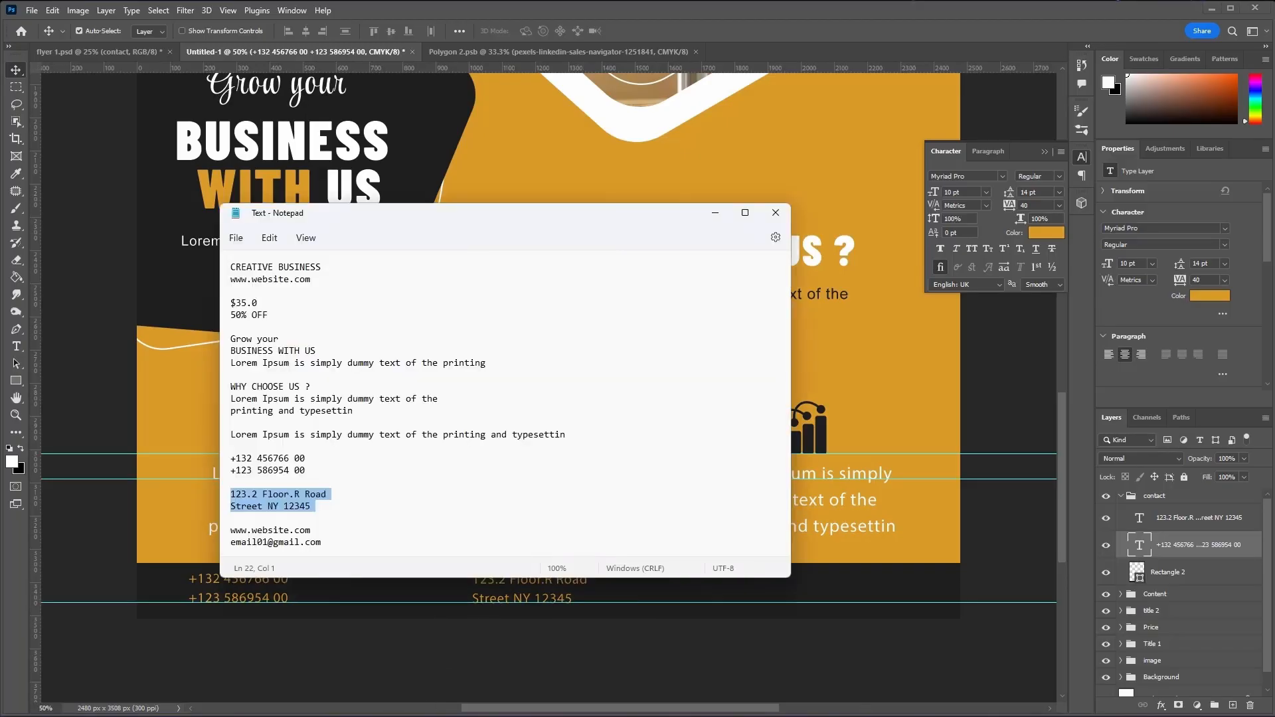
left_click_drag(242, 520, 341, 549)
right_click(279, 540)
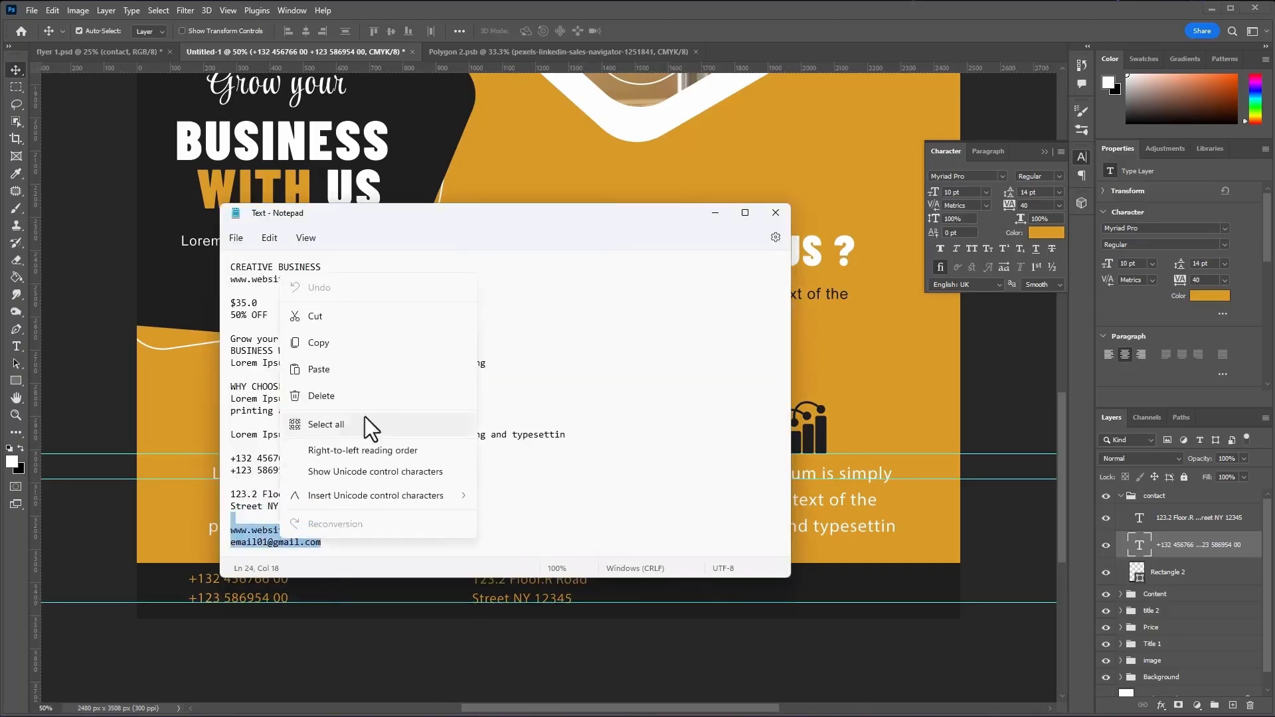
left_click(321, 341)
left_click(863, 10)
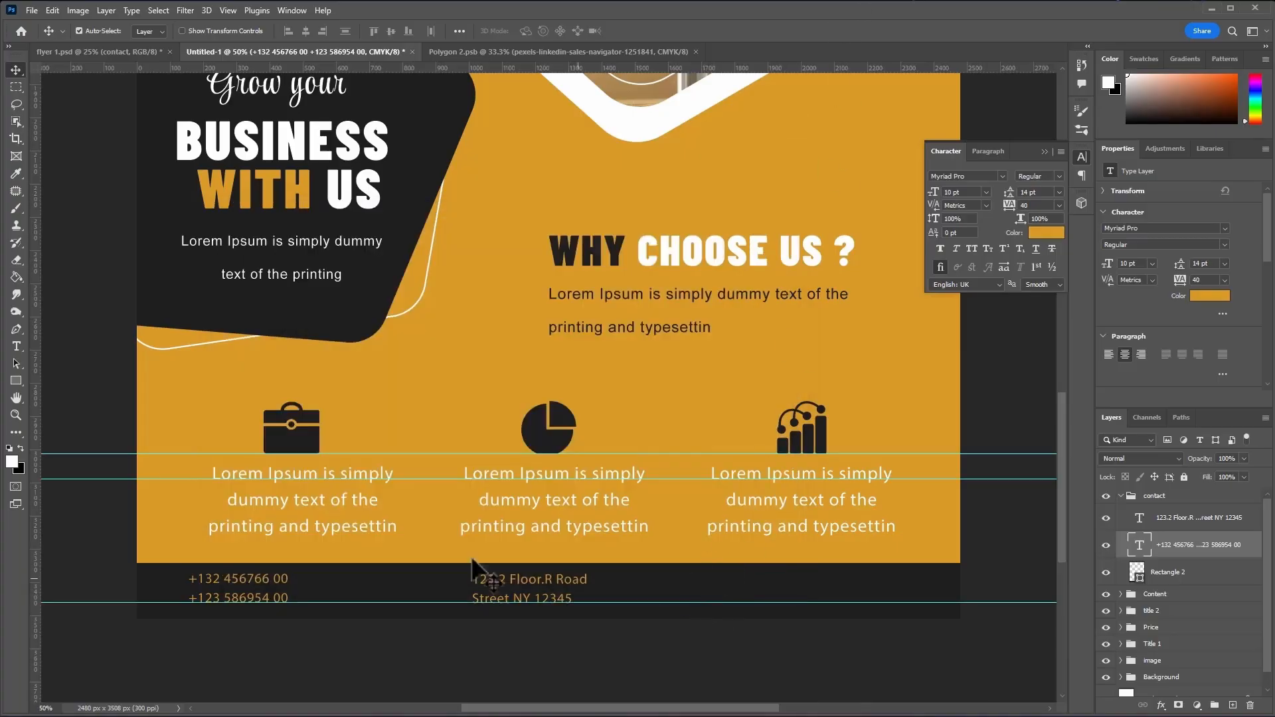
- Paste the website and e-mail lines as a text layer at the dark strip's right end, level with the other contact texts
left_click(14, 348)
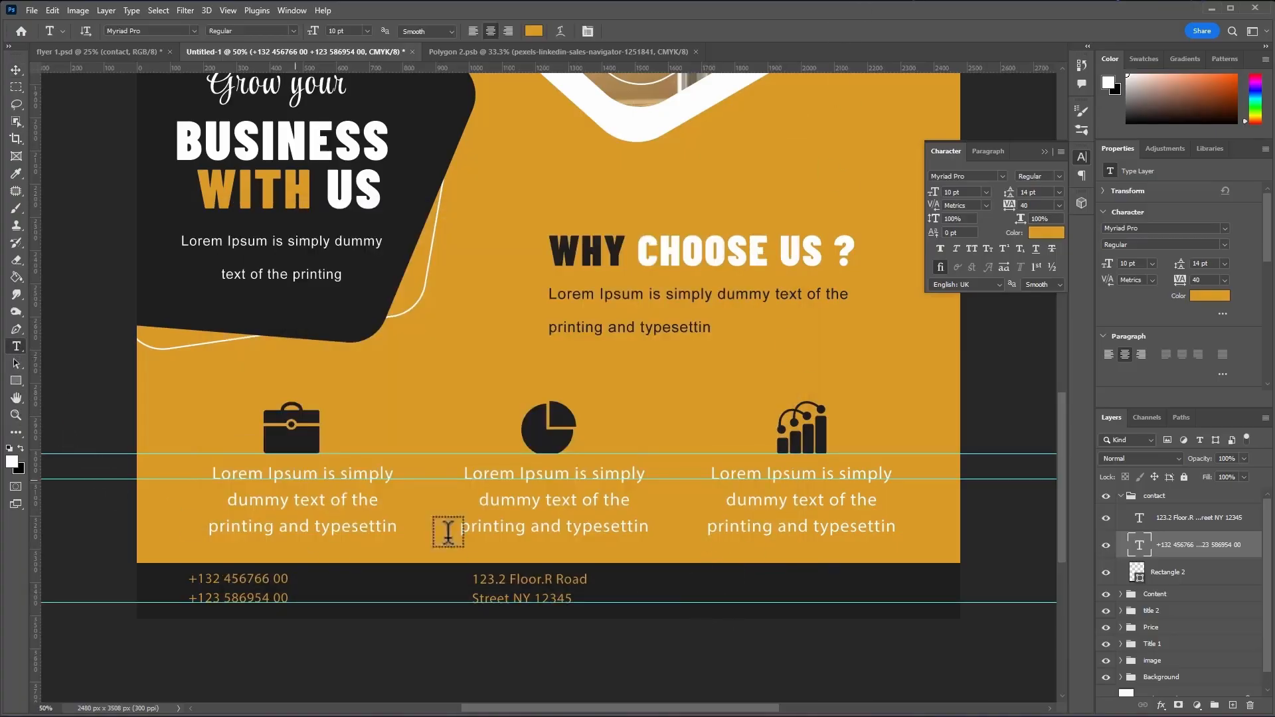
left_click(732, 585)
key("ctrl+v")
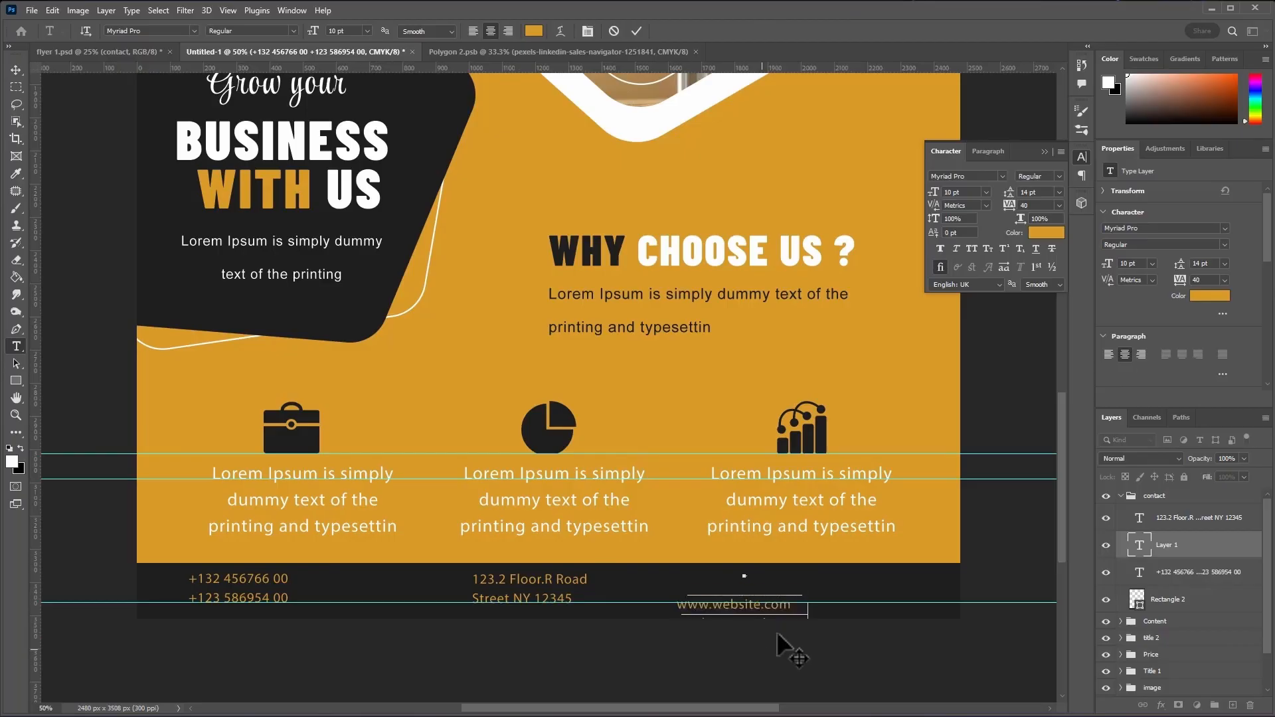
left_click_drag(776, 635, 806, 628)
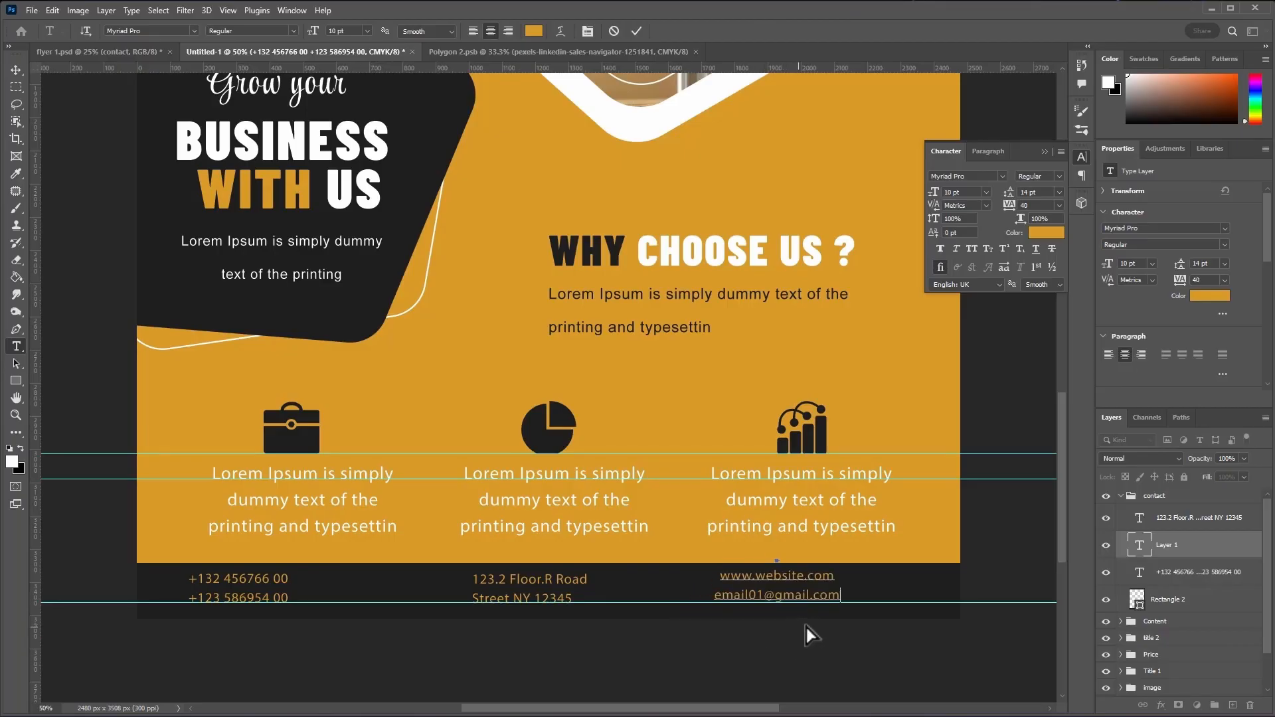
left_click(636, 31)
left_click(13, 72)
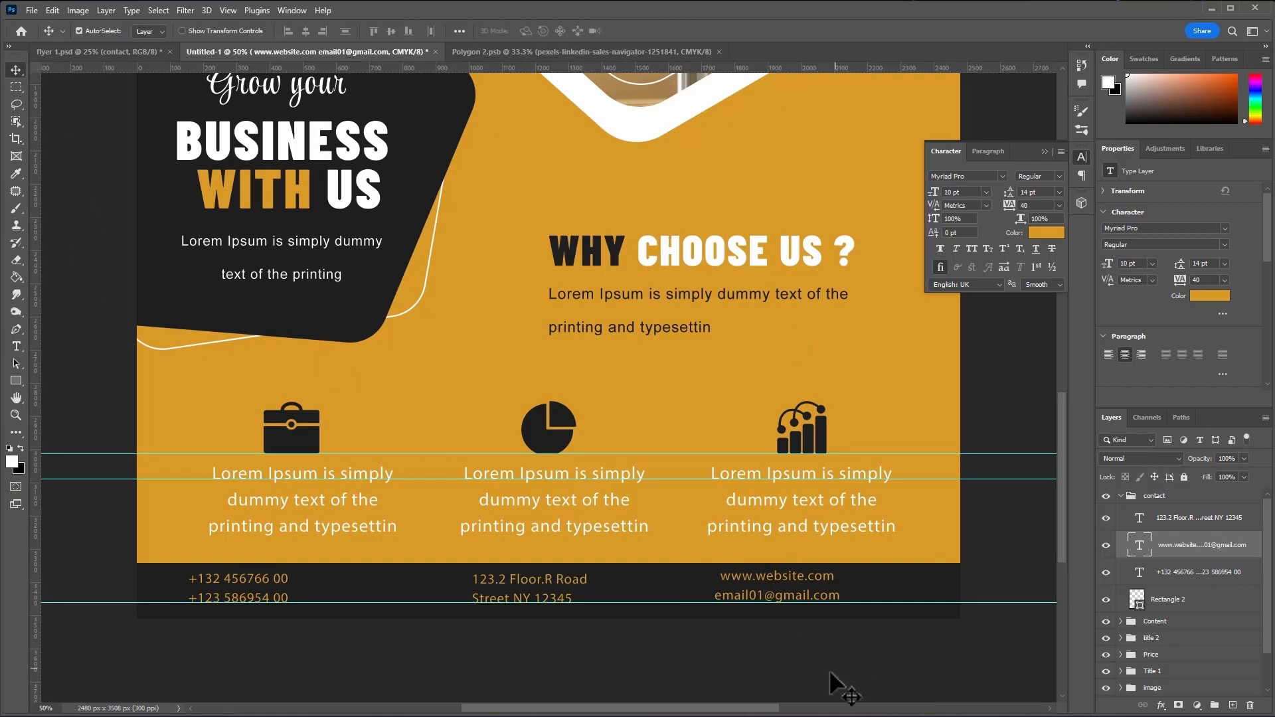
left_click_drag(777, 578, 838, 587)
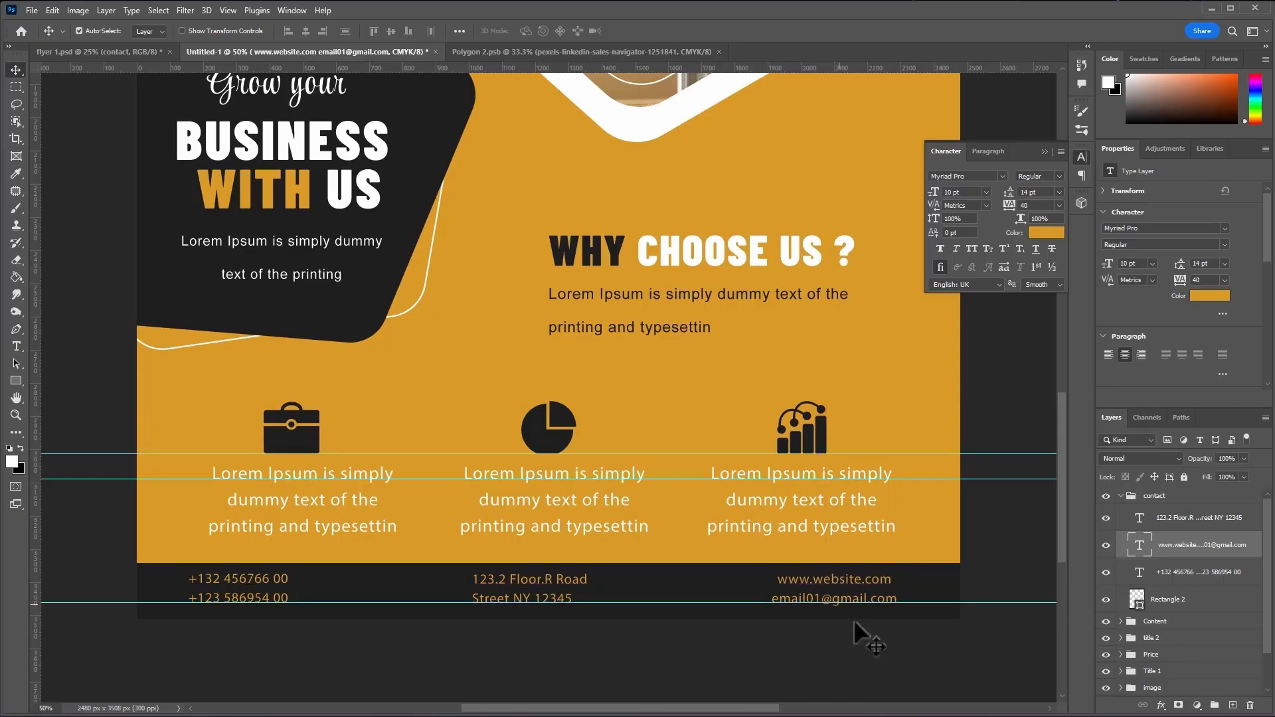
- Left-align the website and e-mail lines in the dark strip
left_click(16, 346)
left_click_drag(787, 576, 954, 607)
left_click(472, 30)
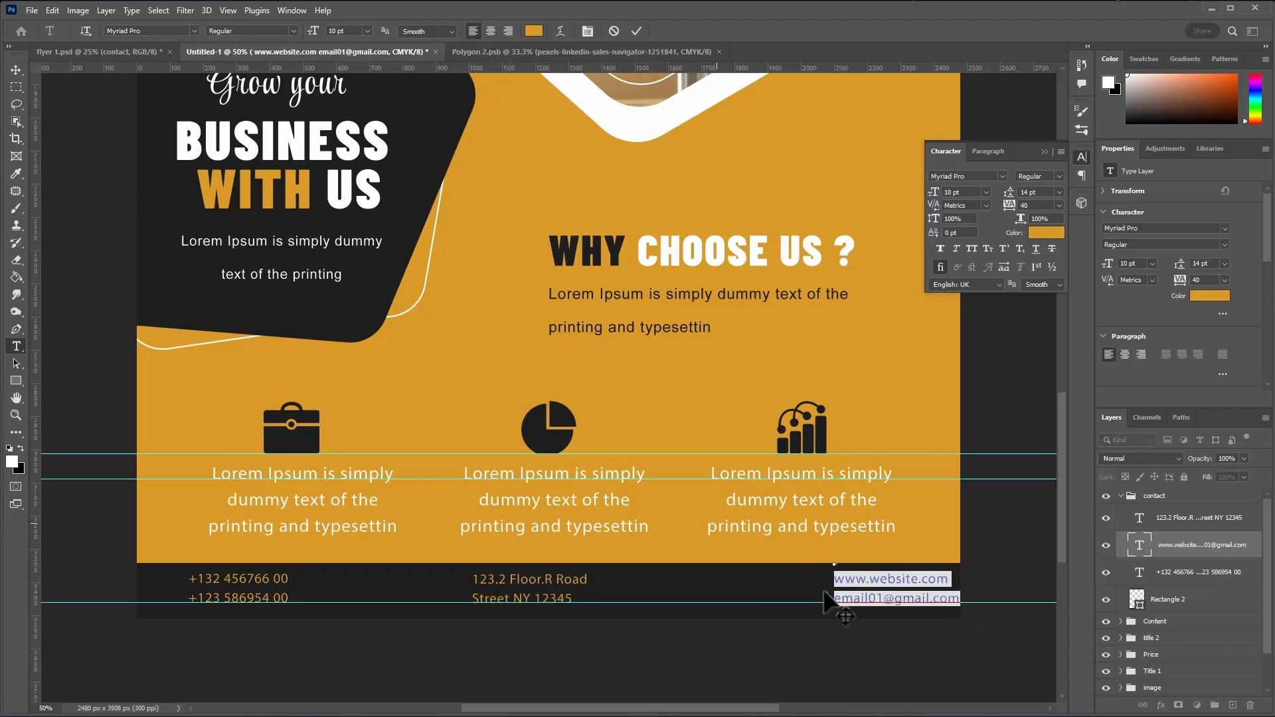
left_click(839, 585)
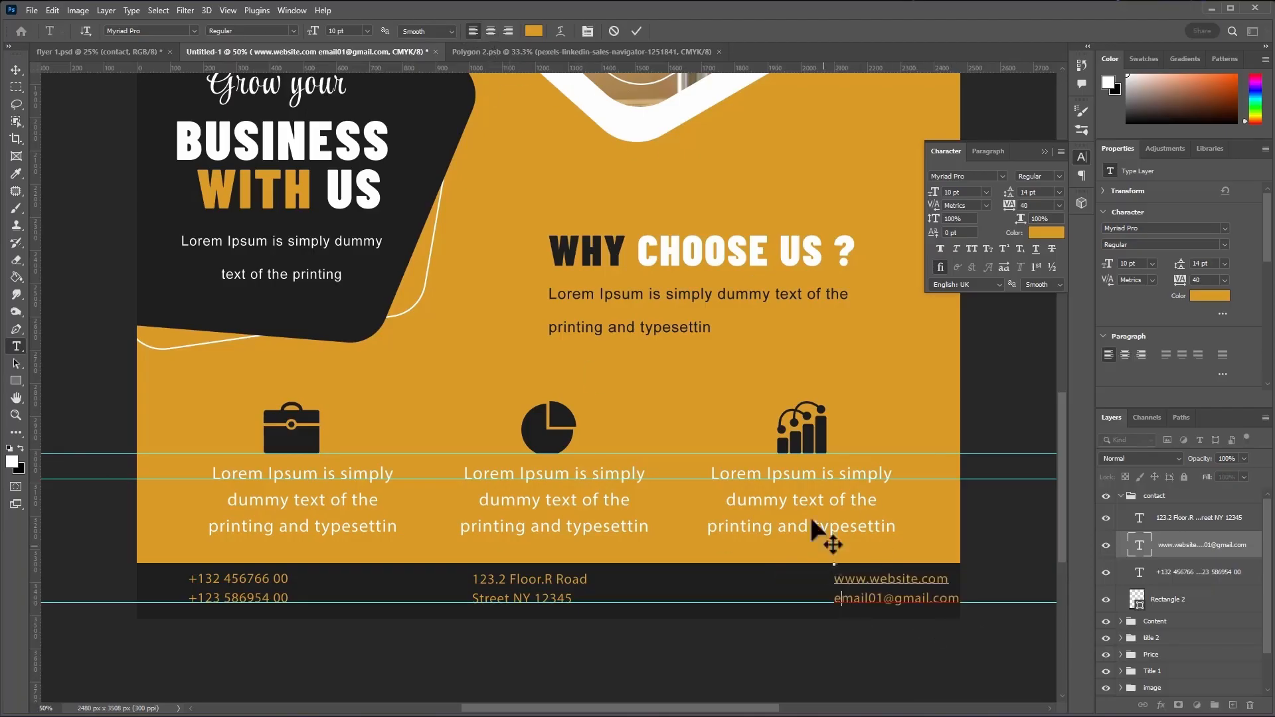
left_click(635, 31)
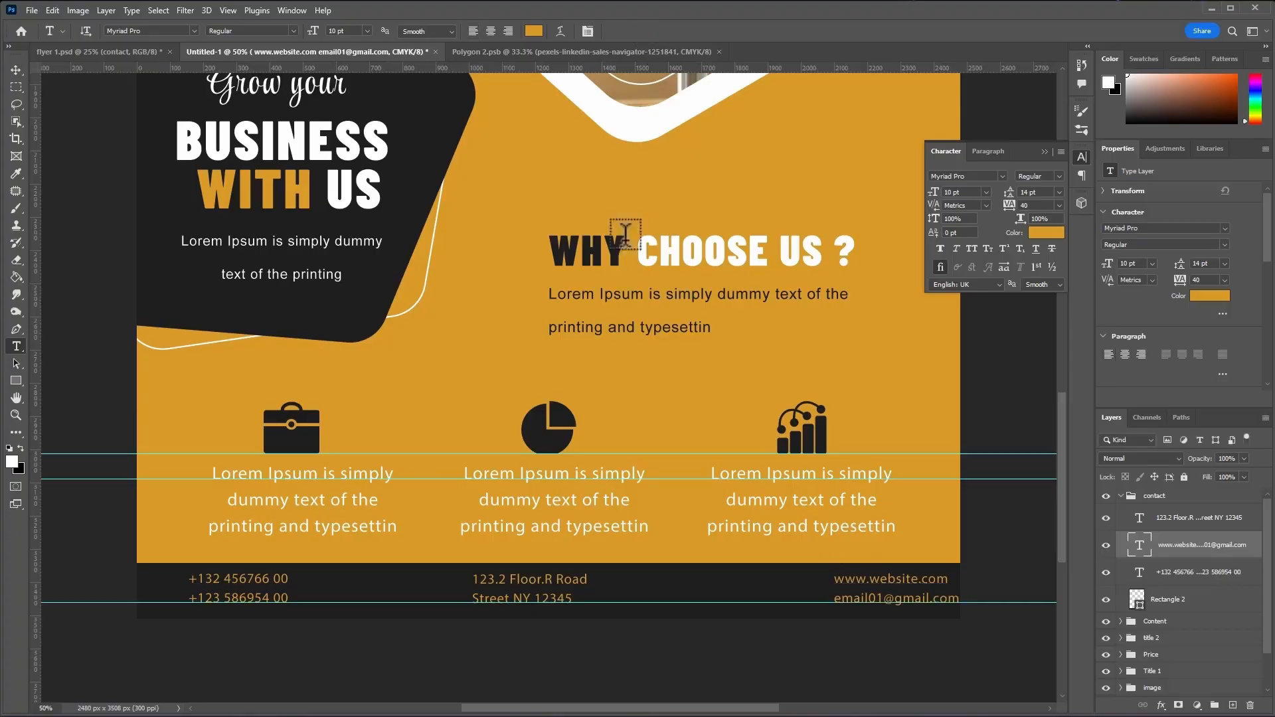
- Place the phone icon image icon 4.png into the flyer and position it just left of the phone numbers
left_click(179, 677)
left_click_drag(901, 397, 180, 561)
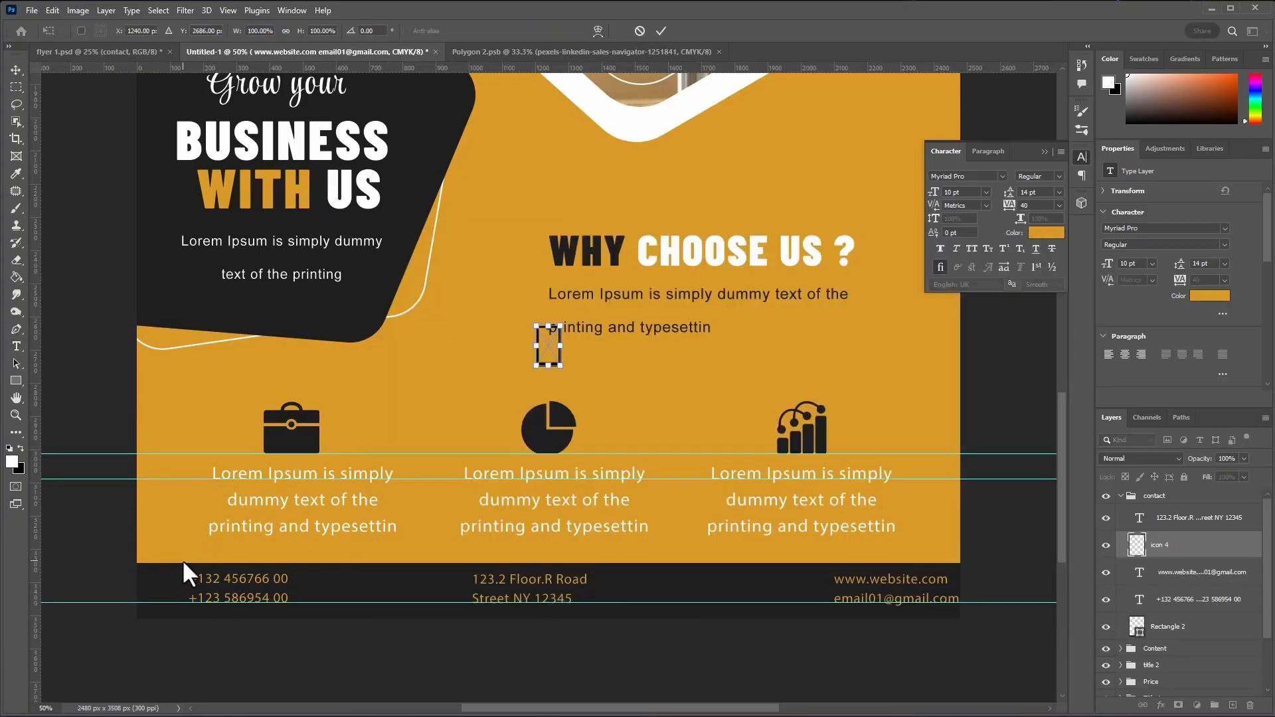
left_click_drag(556, 358, 170, 588)
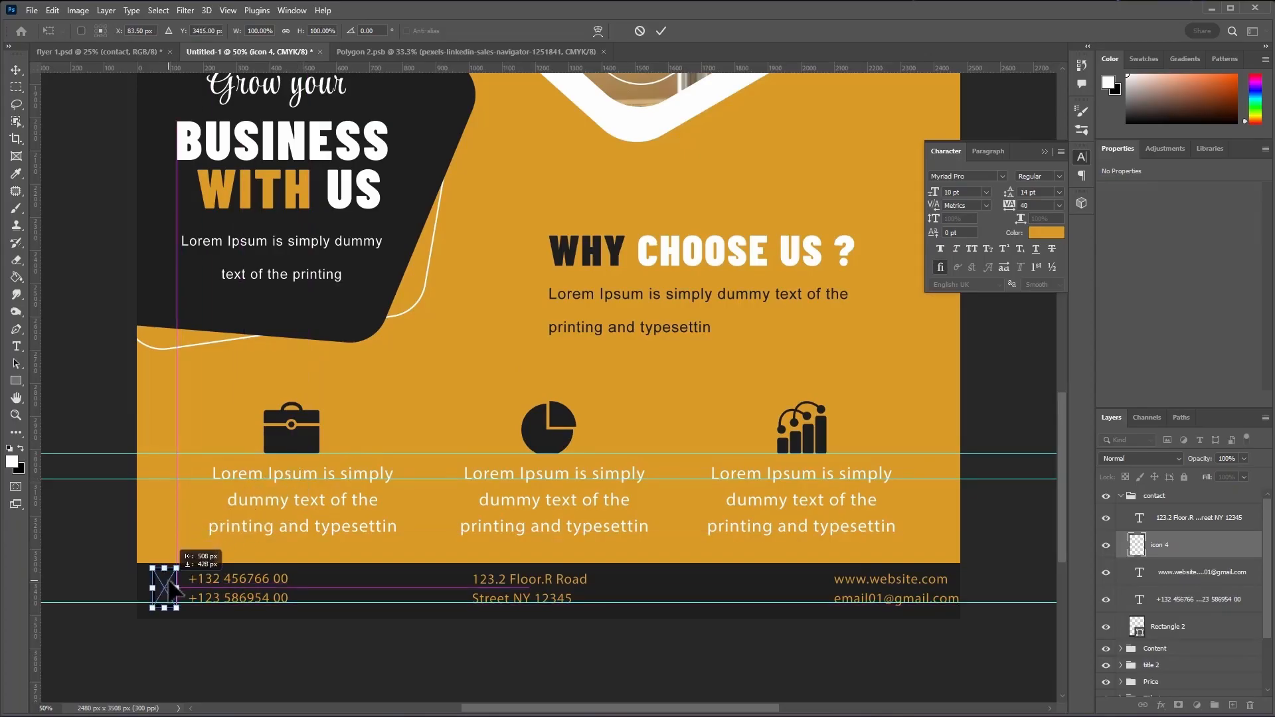
key("Return")
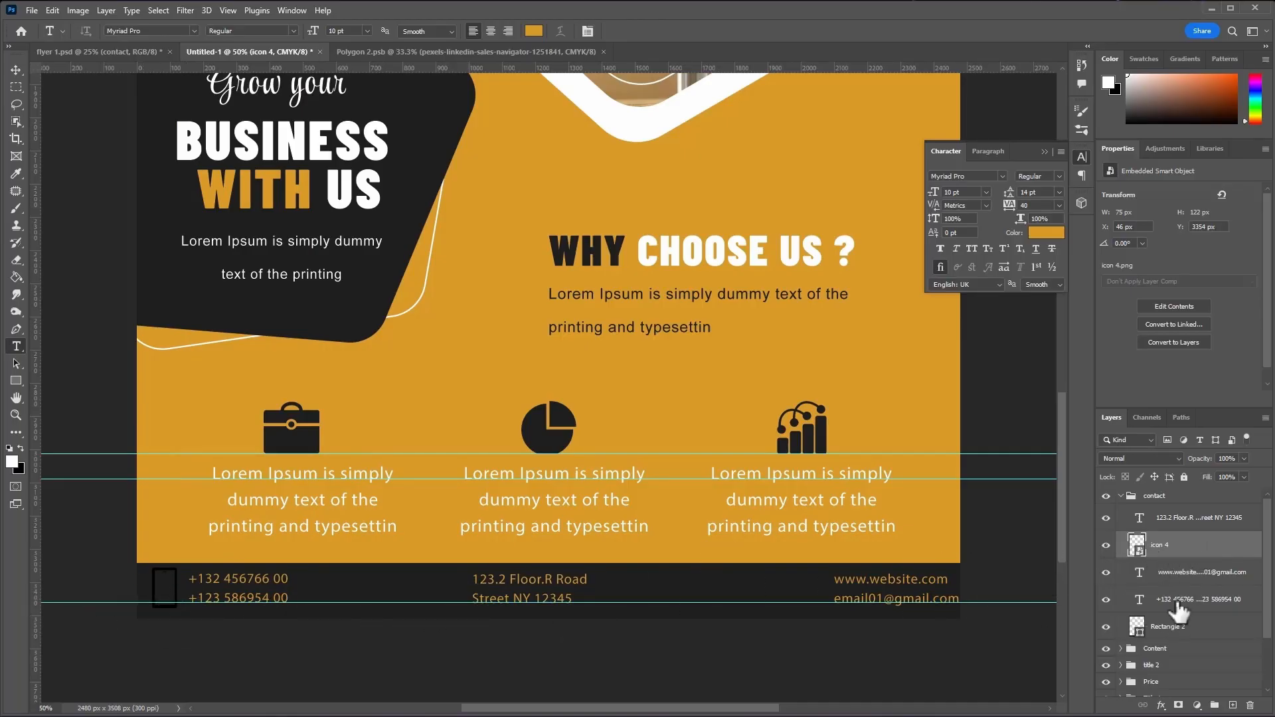
- Create a layer group named icons inside the contact group and put the icon 4 layer in it
left_click_drag(1221, 705, 1214, 705)
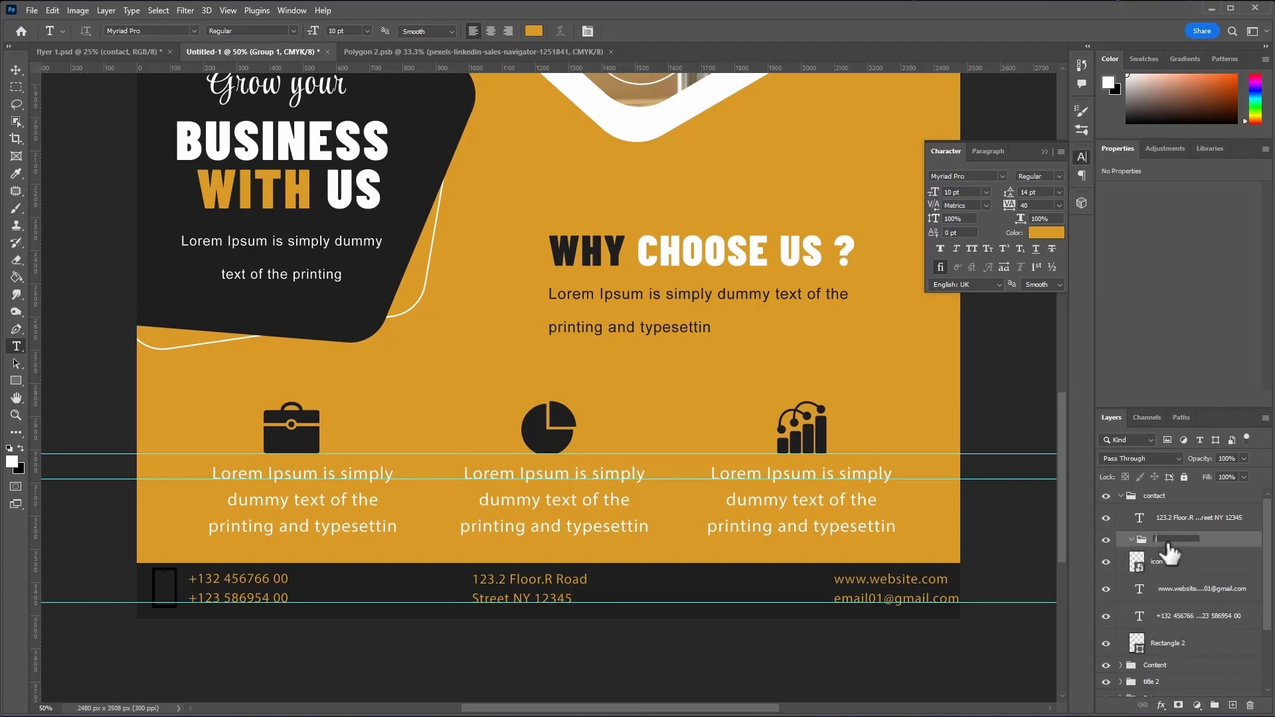
key("Return")
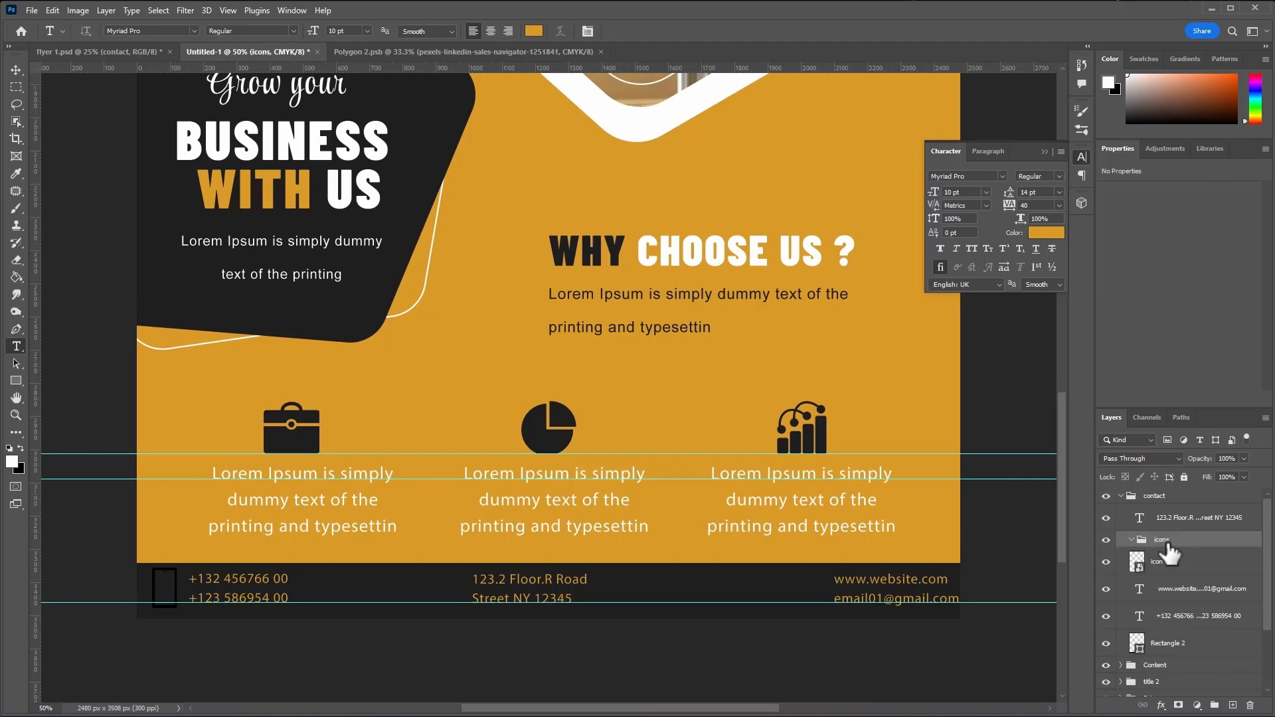
left_click(1185, 569)
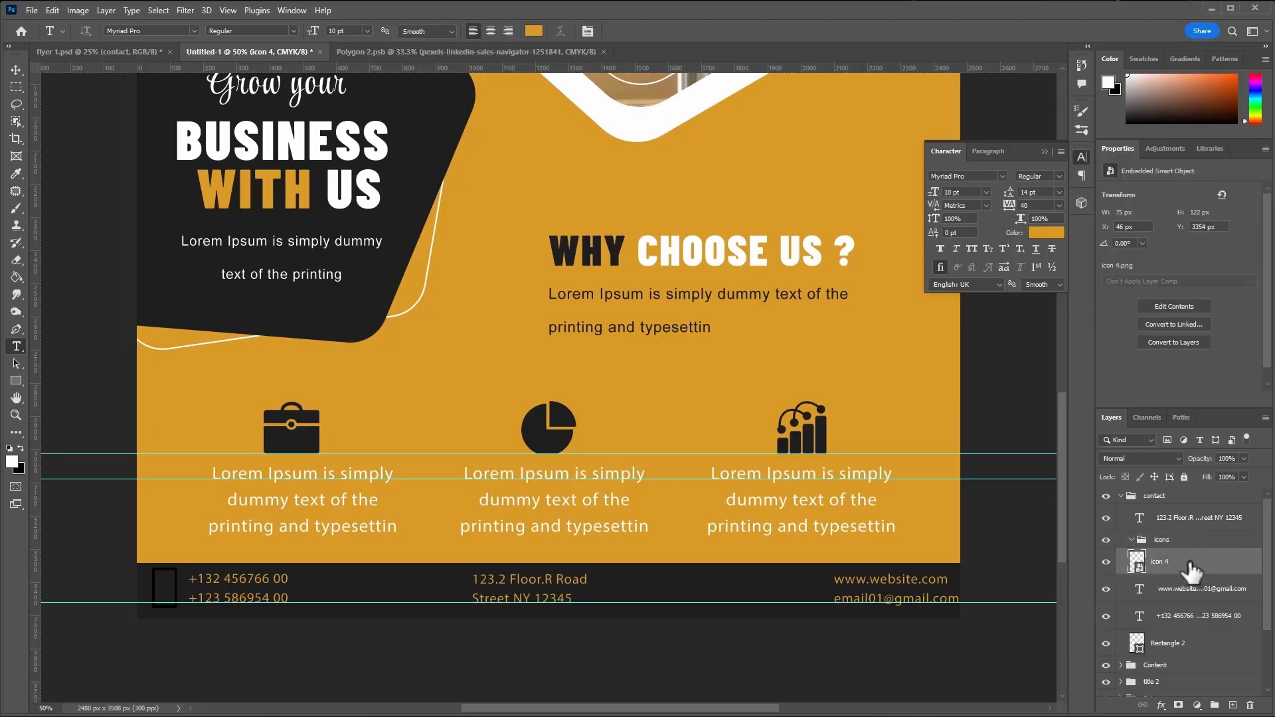
left_click_drag(1187, 569, 1198, 545)
left_click(1229, 546)
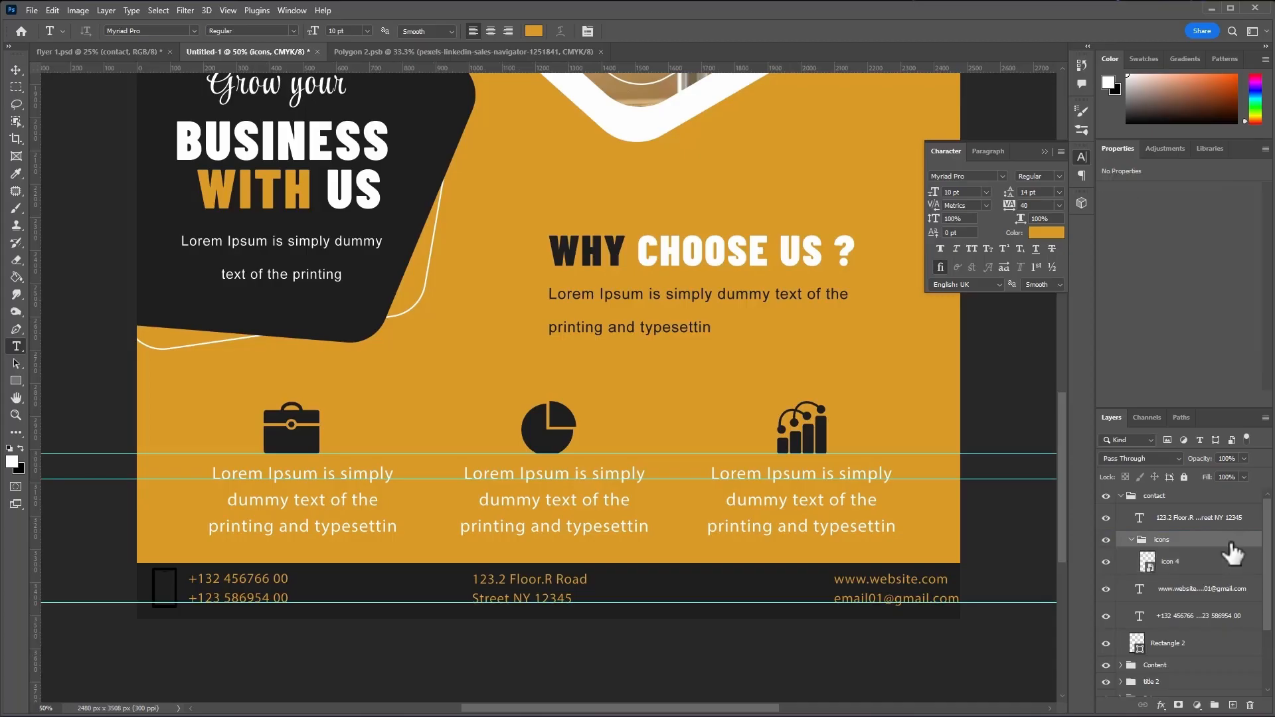
- Apply a white (ffffff) Color Overlay layer style to the icons group and collapse its effects list
double_click(1229, 543)
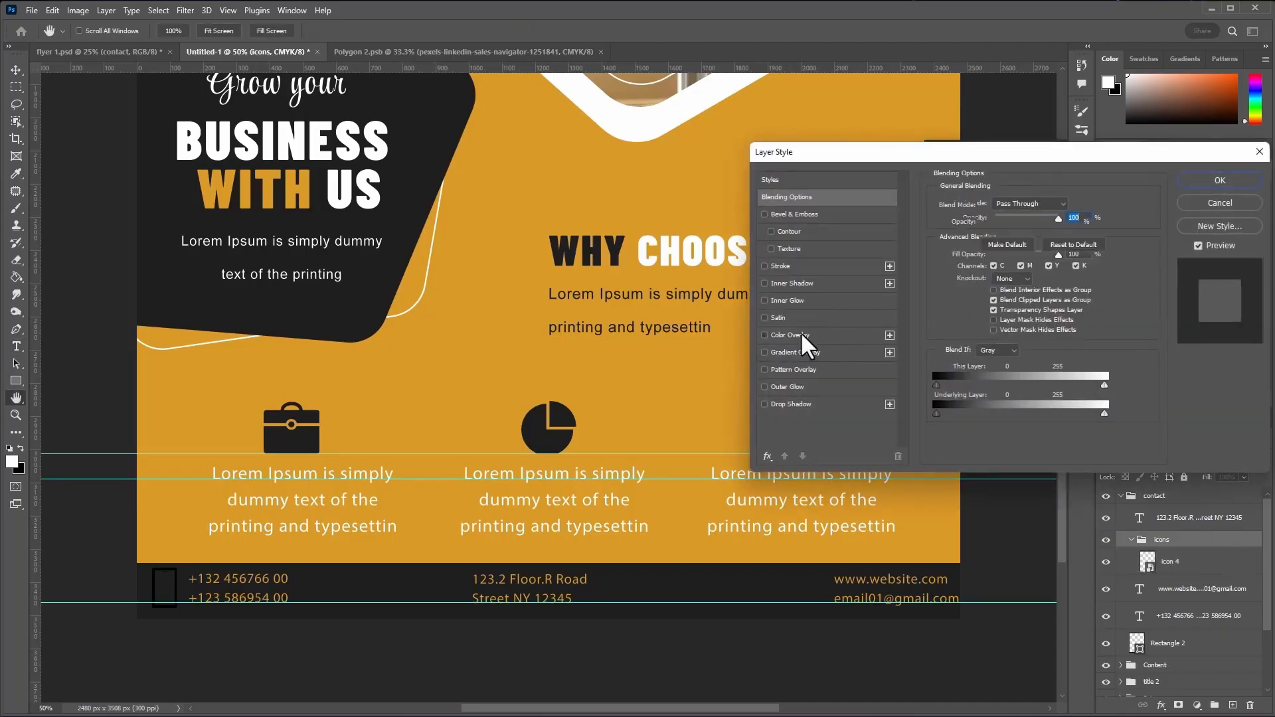
left_click(797, 335)
left_click(1071, 207)
left_click(686, 141)
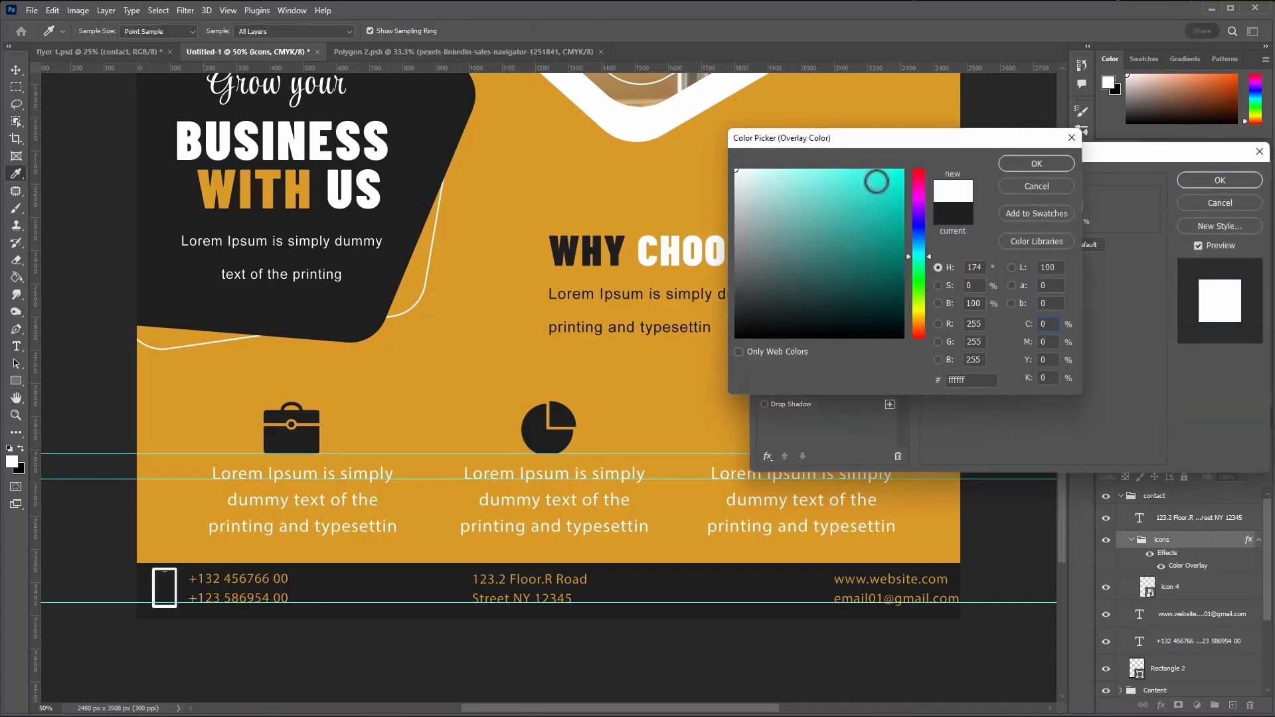
left_click(1033, 165)
left_click(1200, 179)
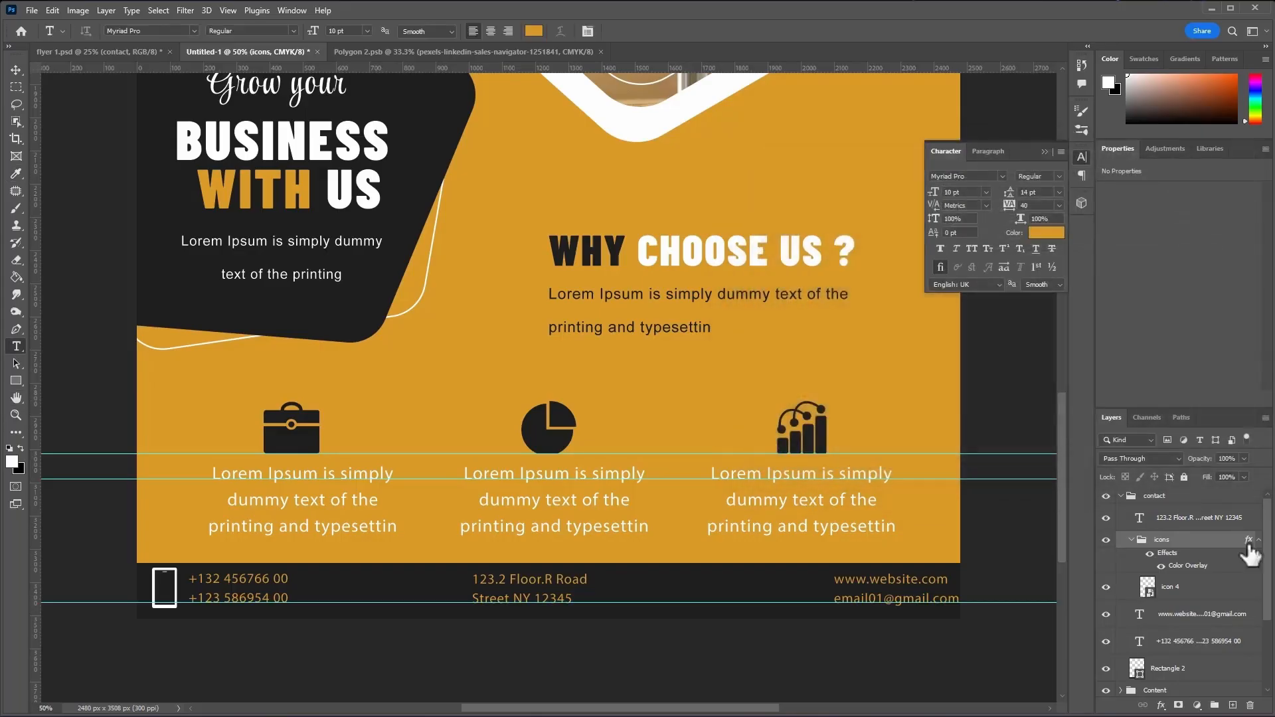
left_click(1259, 540)
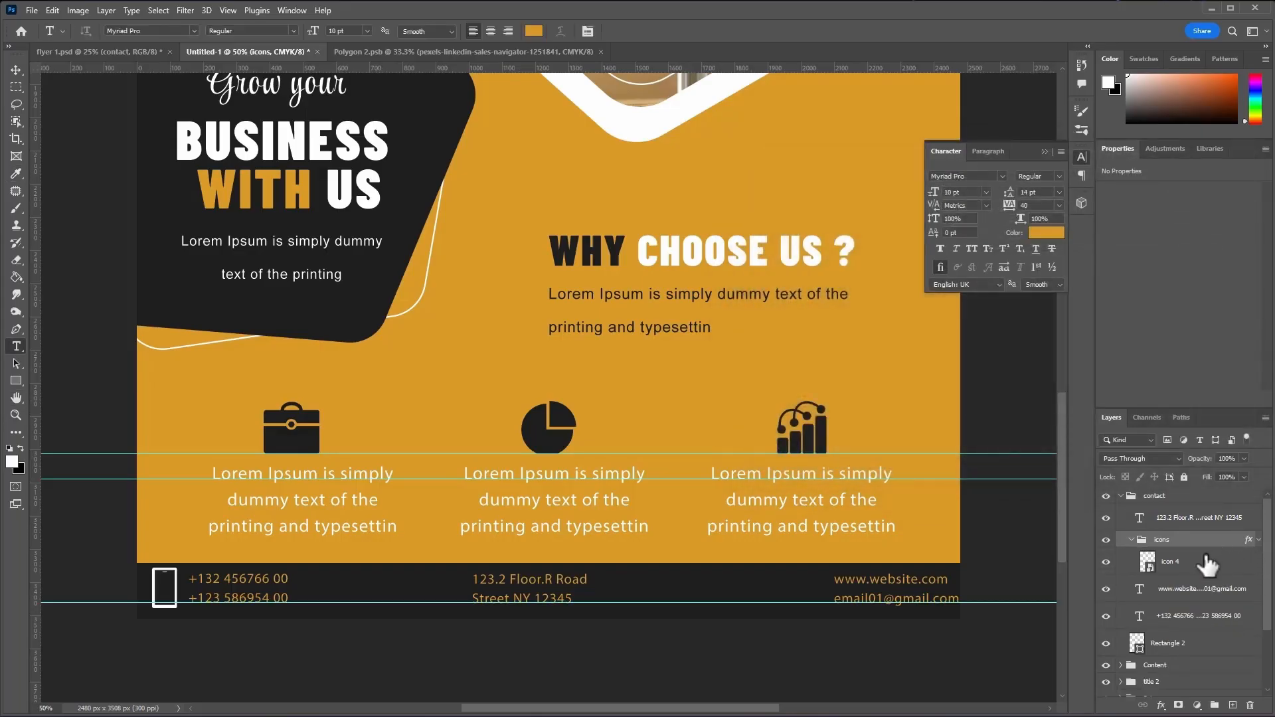
- Place the house icon image icon 5 just left of the address lines and move its layer into the icons group
key("alt+Tab")
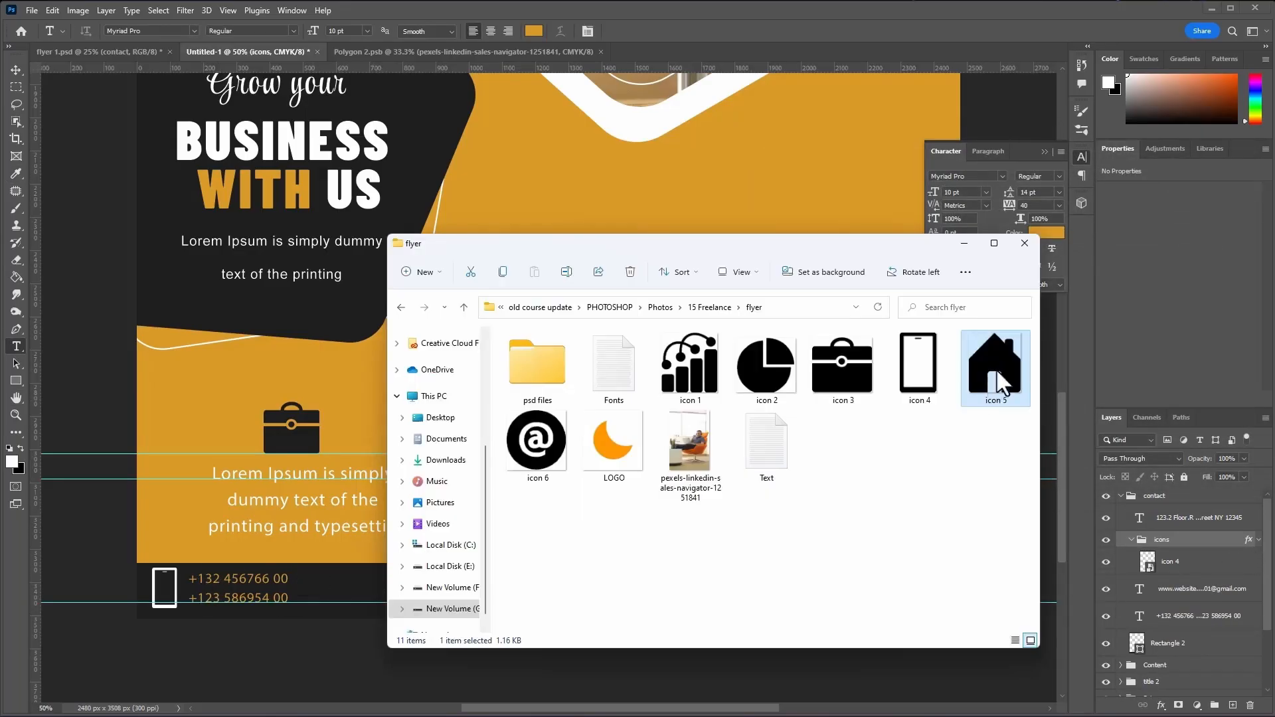
left_click_drag(990, 364, 364, 577)
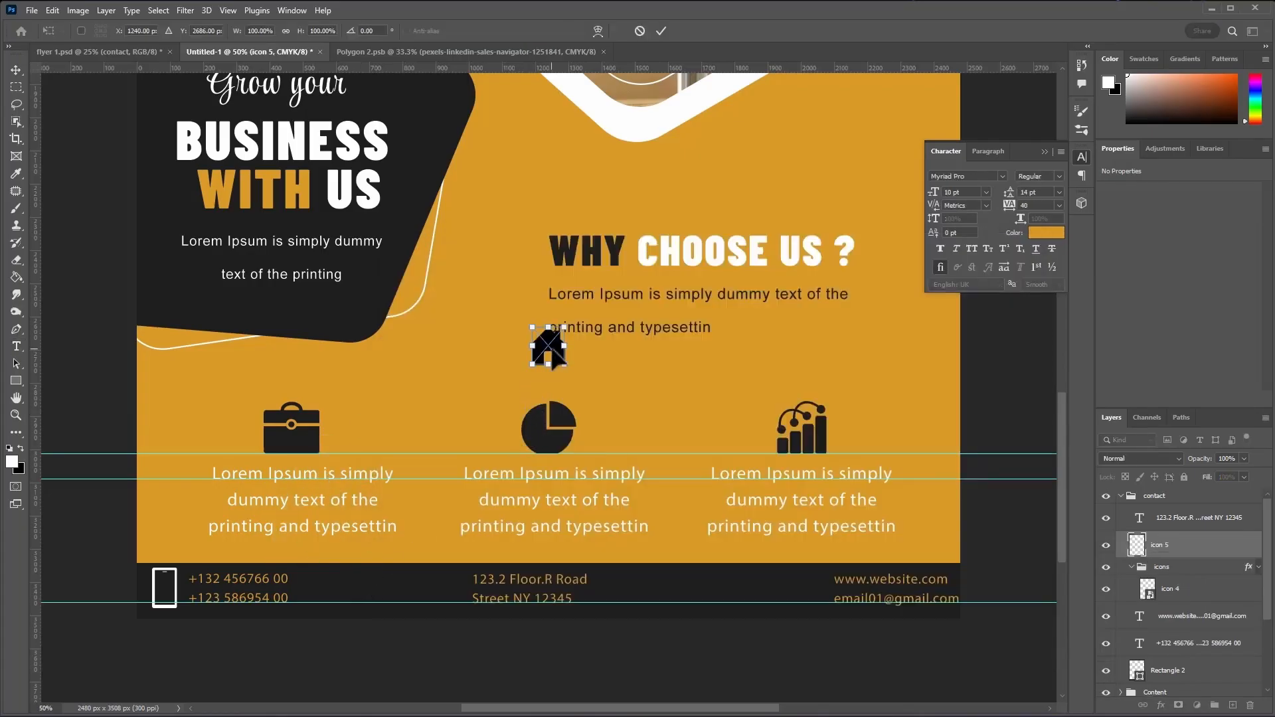
left_click_drag(553, 362, 446, 595)
key("Return")
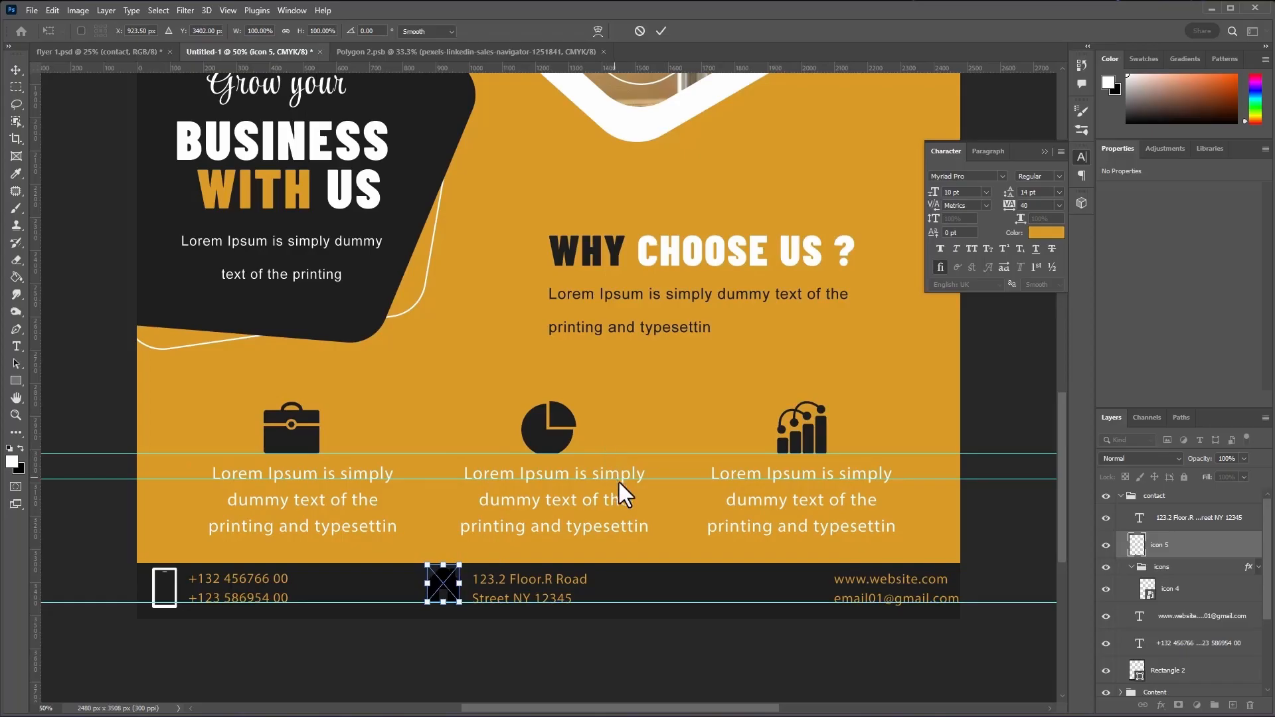
left_click_drag(1137, 551, 1206, 570)
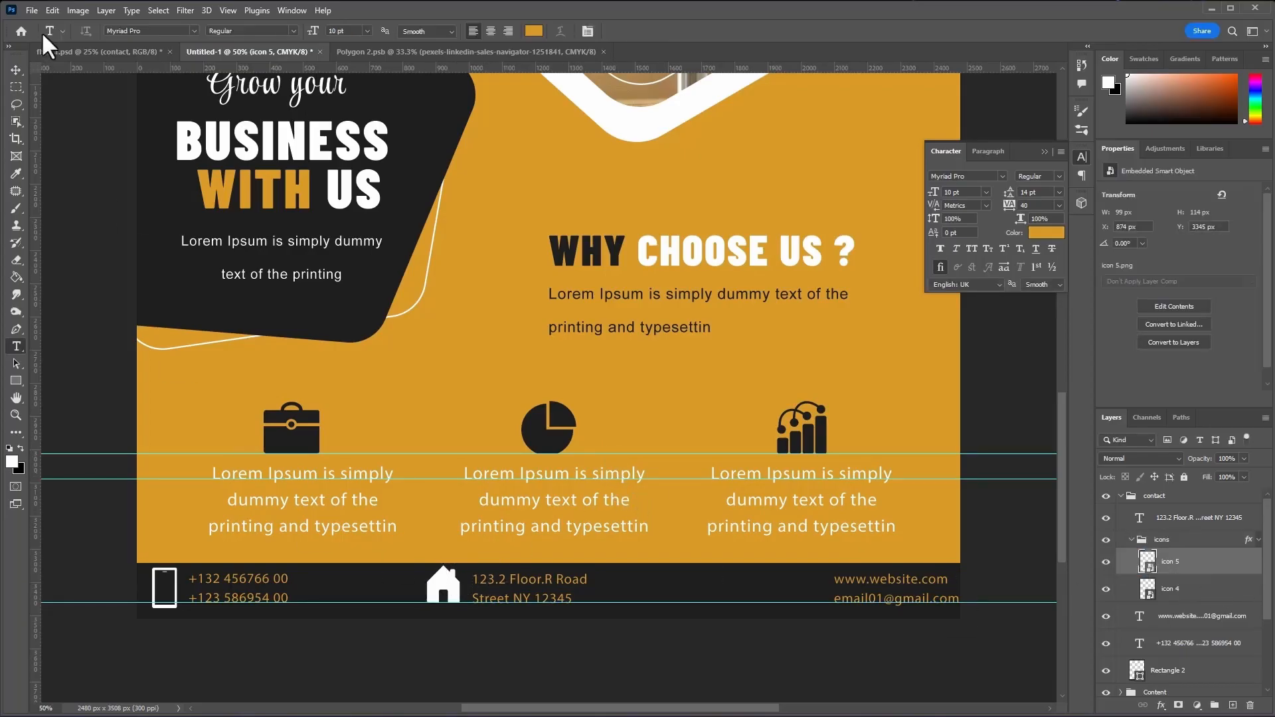
left_click(10, 73)
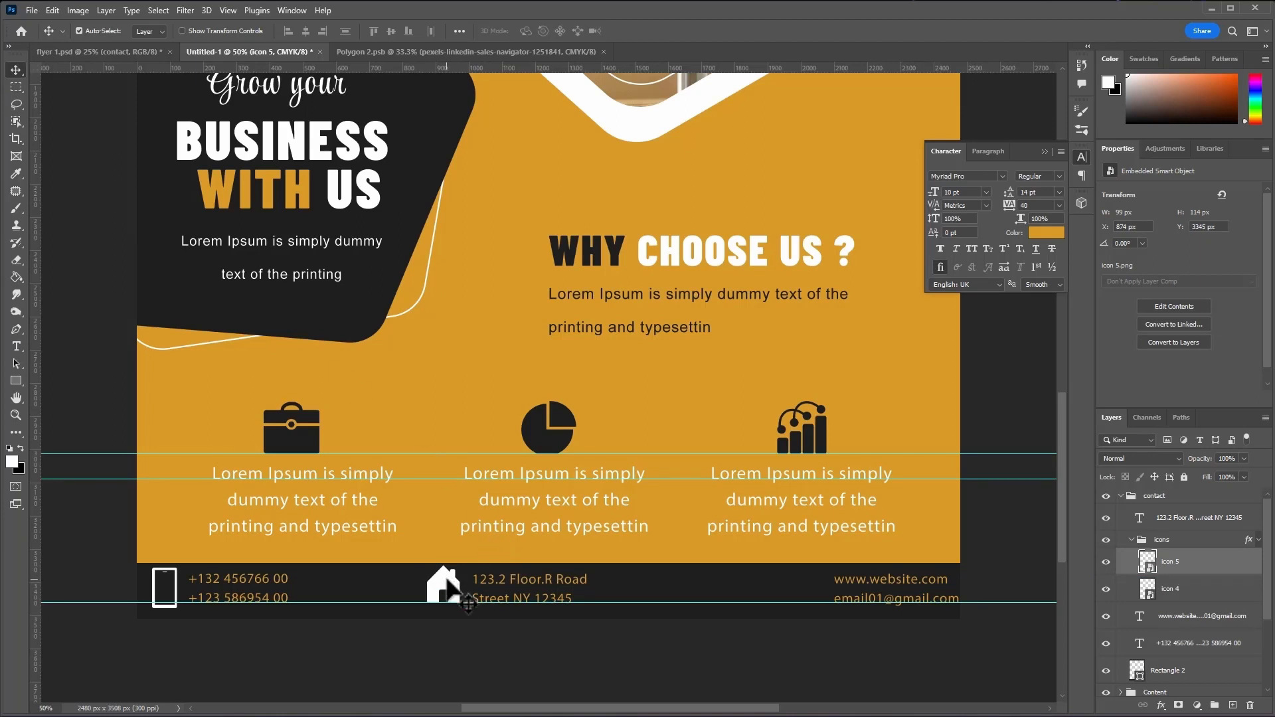
left_click_drag(448, 581, 446, 578)
- Place the @ icon image icon 6 left of the website and e-mail lines, and move those lines closer to it
mouse_move(74, 715)
left_click(76, 687)
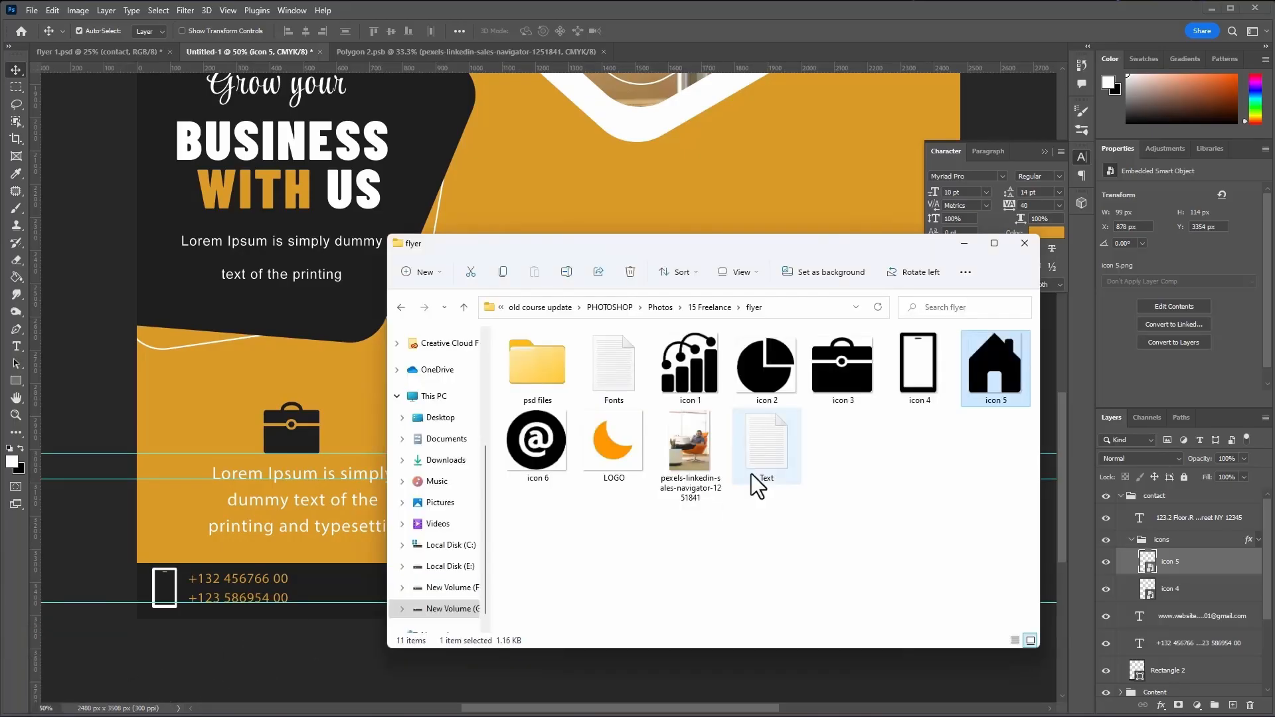
left_click(544, 437)
left_click_drag(530, 458, 374, 559)
left_click_drag(552, 350, 790, 586)
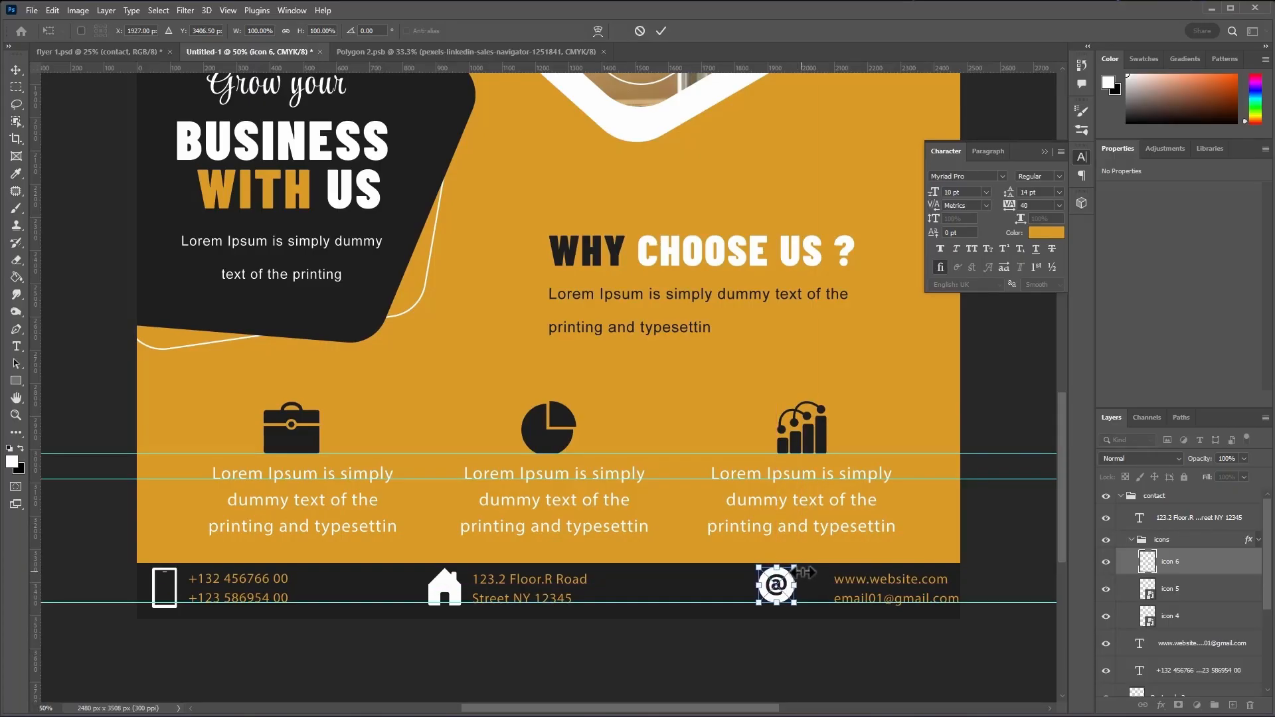
key("Return")
left_click_drag(905, 587, 877, 588)
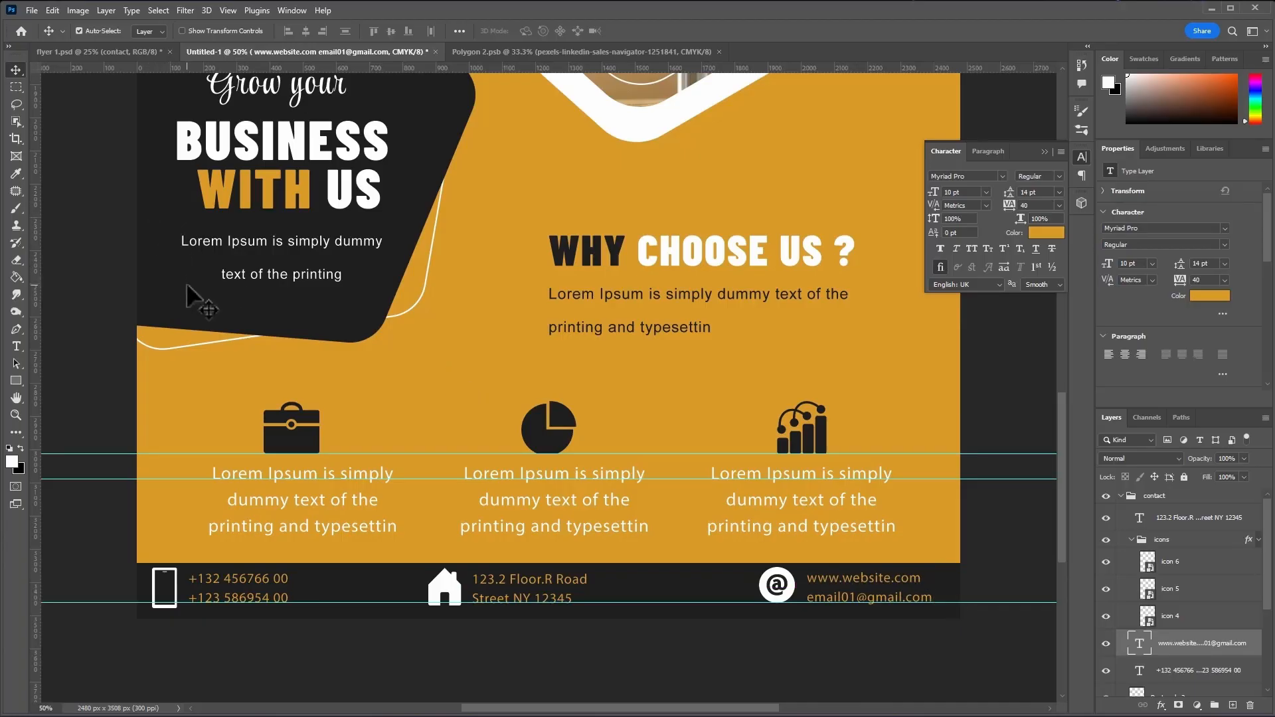
- Bring the whole flyer into view, hide the Character settings, and collapse the icons and contact layer groups
left_click(18, 413)
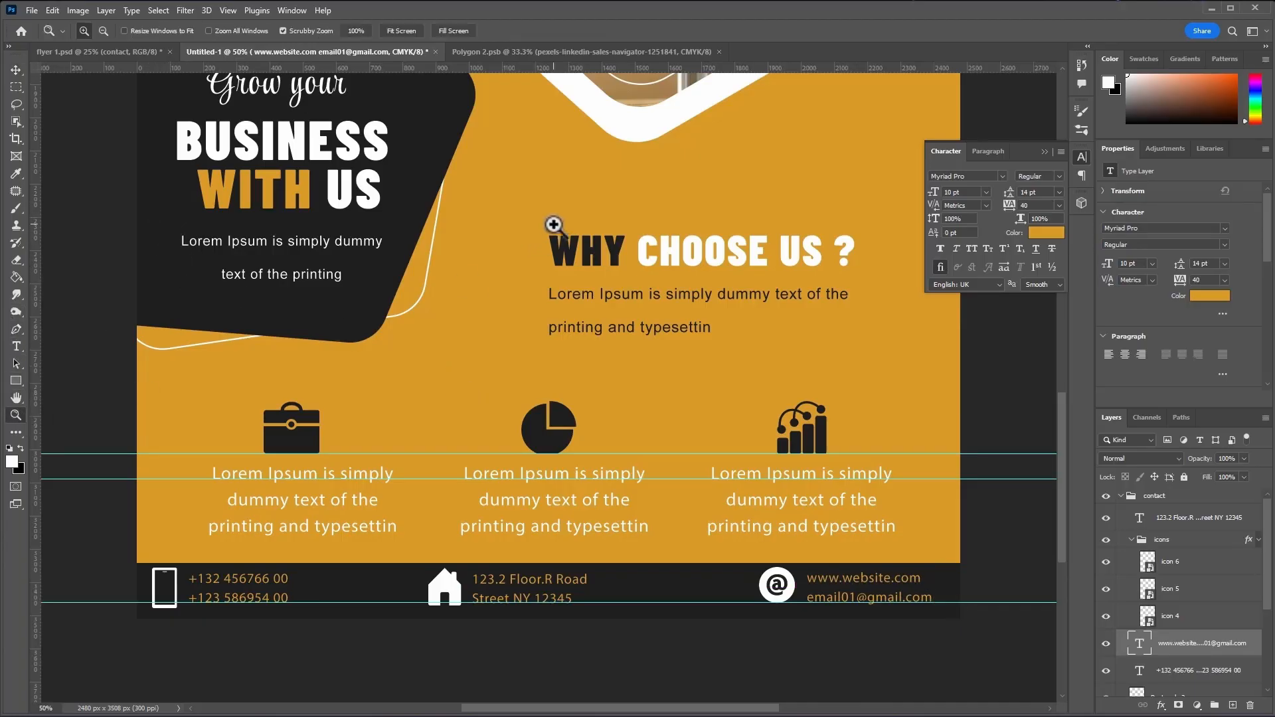
left_click_drag(570, 211, 535, 272)
scroll(536, 272, "up", 5)
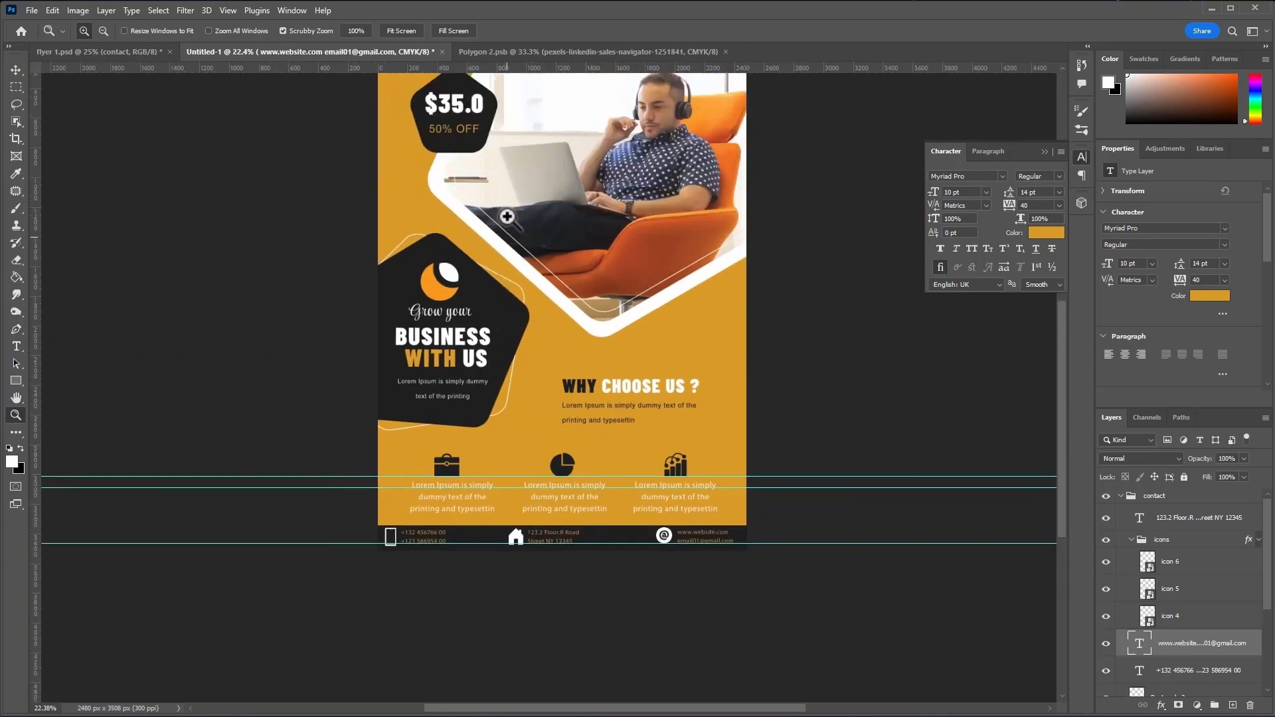
key("v")
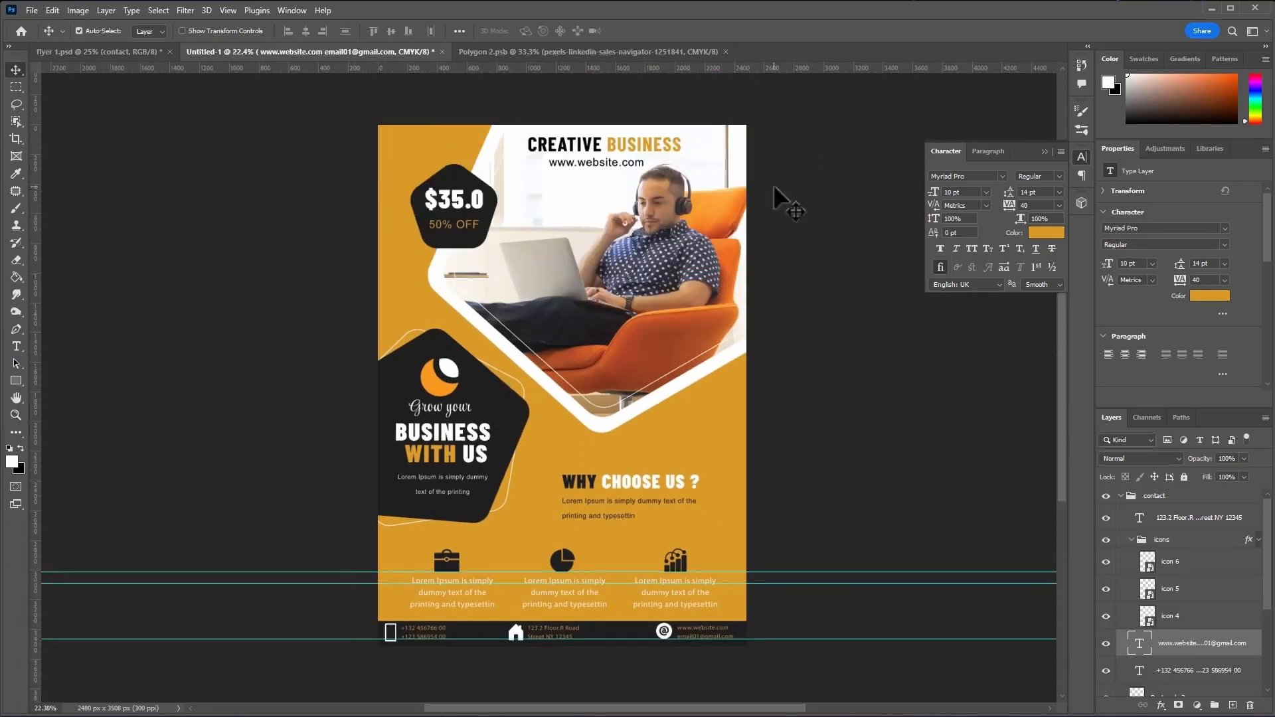
left_click(1045, 151)
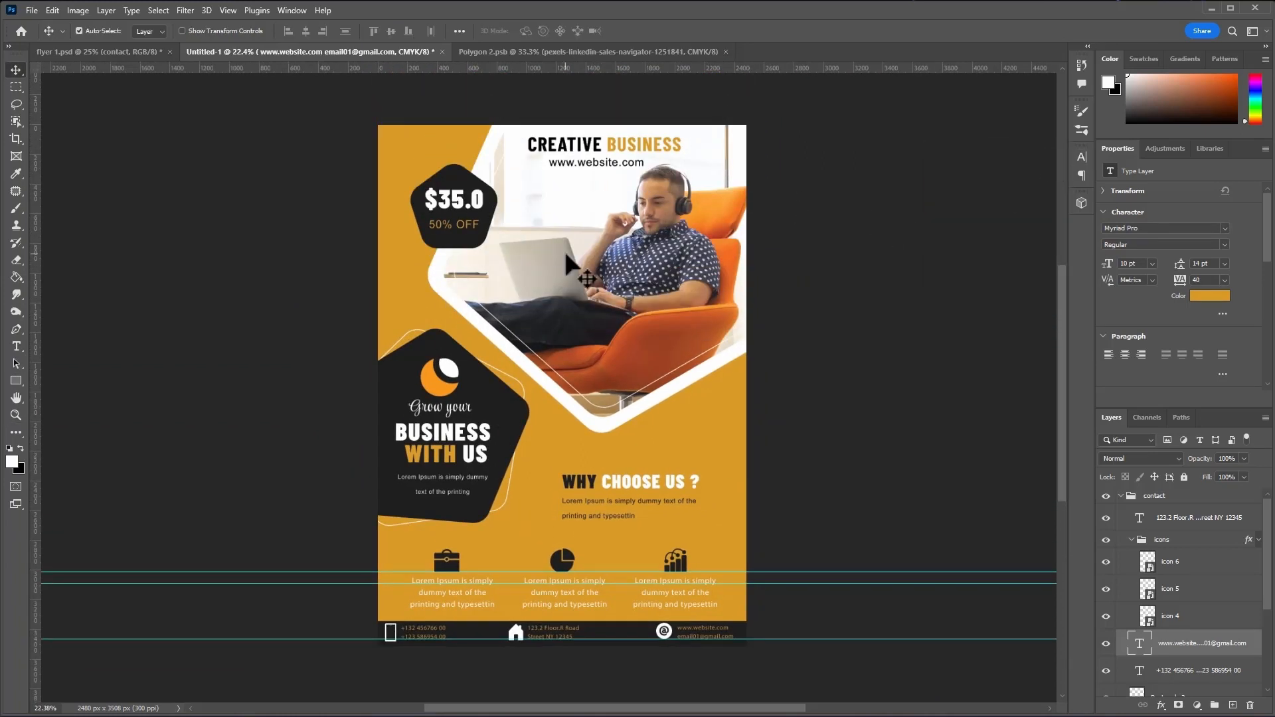
left_click(1131, 540)
left_click(1121, 497)
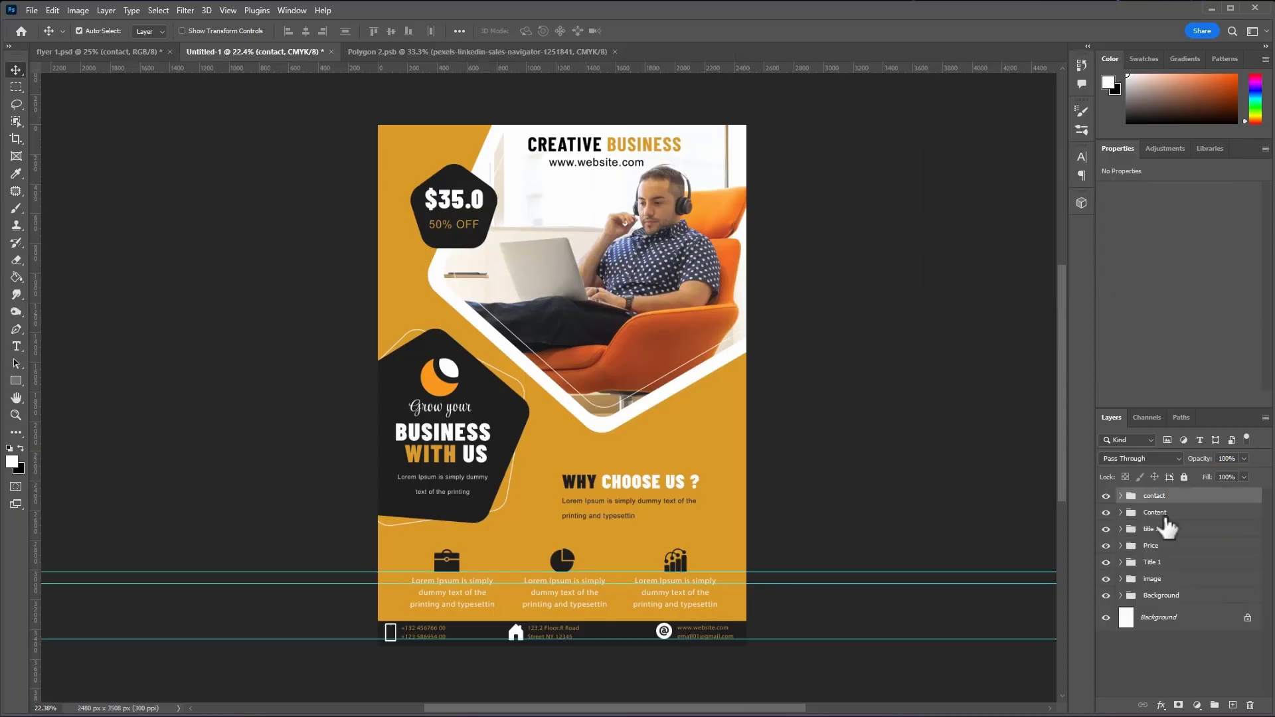
- Colour-label the Background group blue, the image group red and the Title 1 group green
left_click(1179, 598)
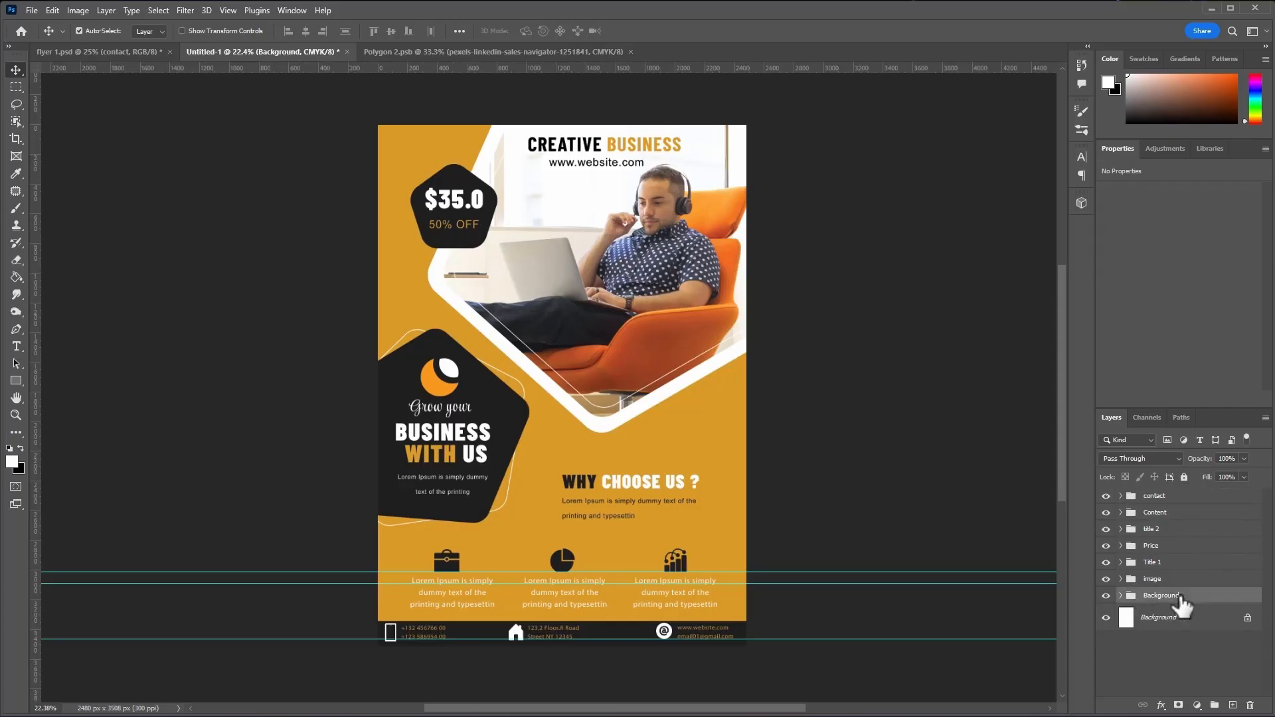
right_click(1132, 600)
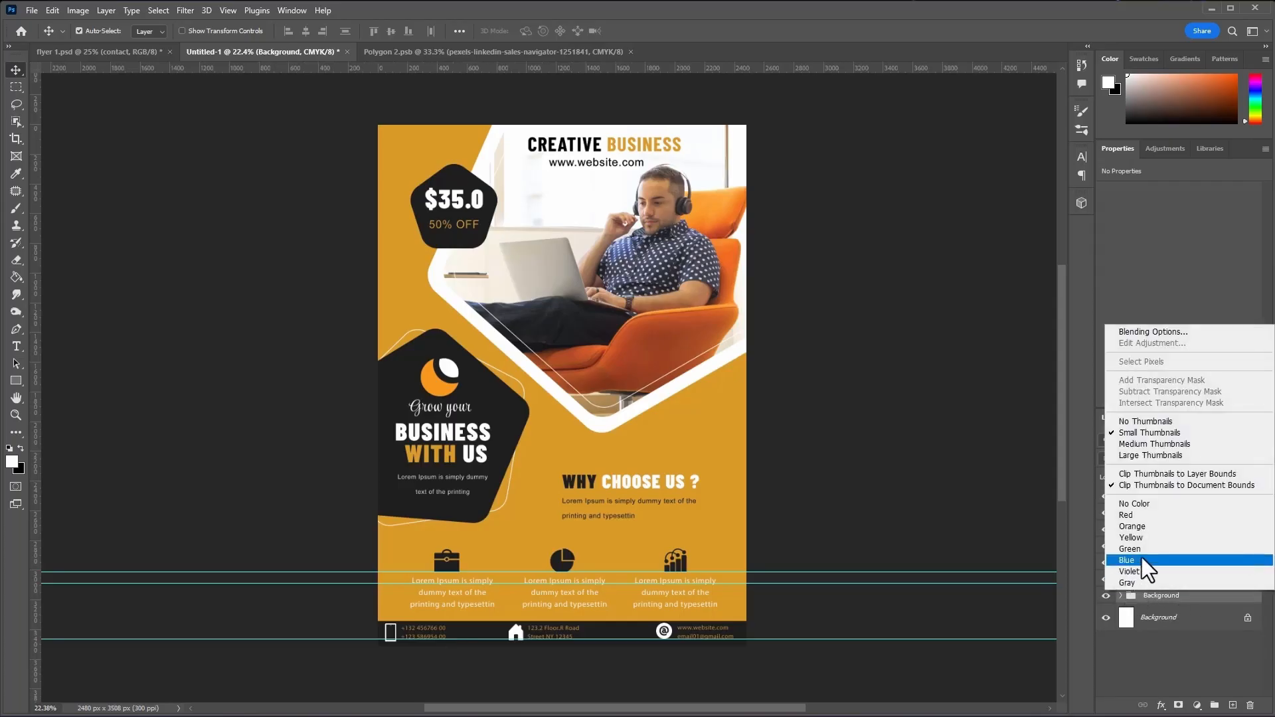
left_click(1139, 559)
right_click(1138, 583)
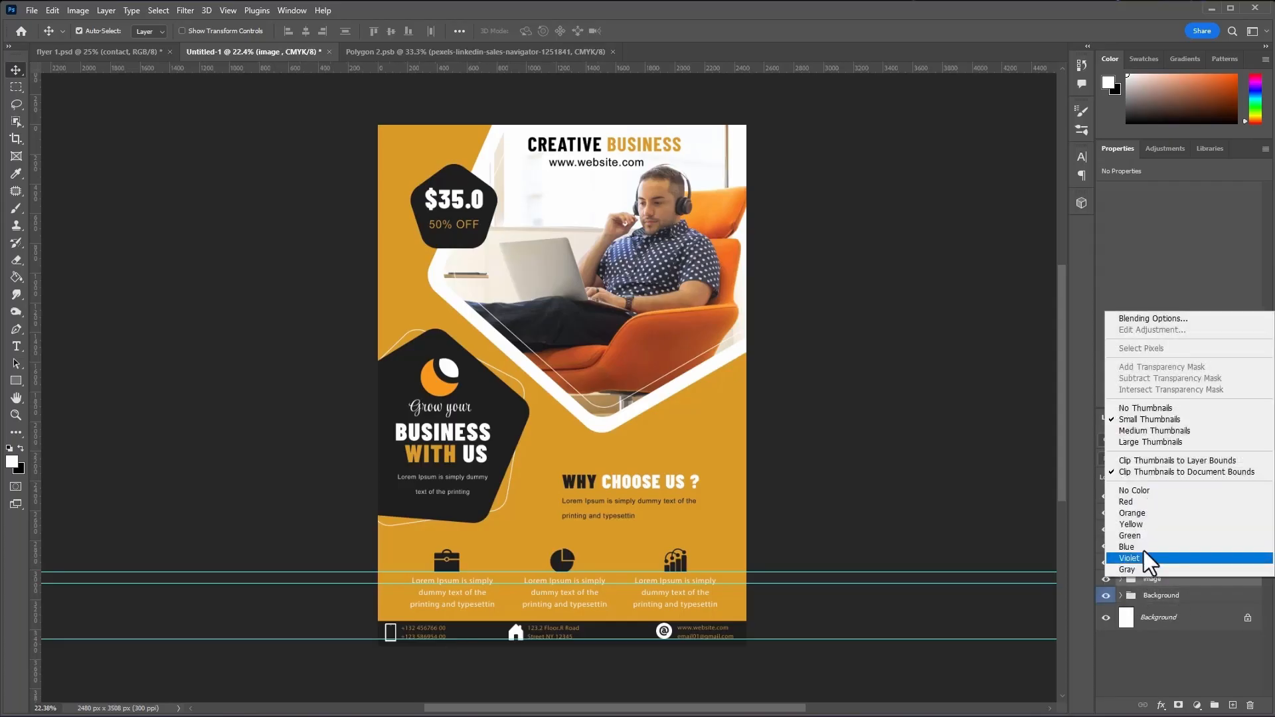
left_click(1145, 505)
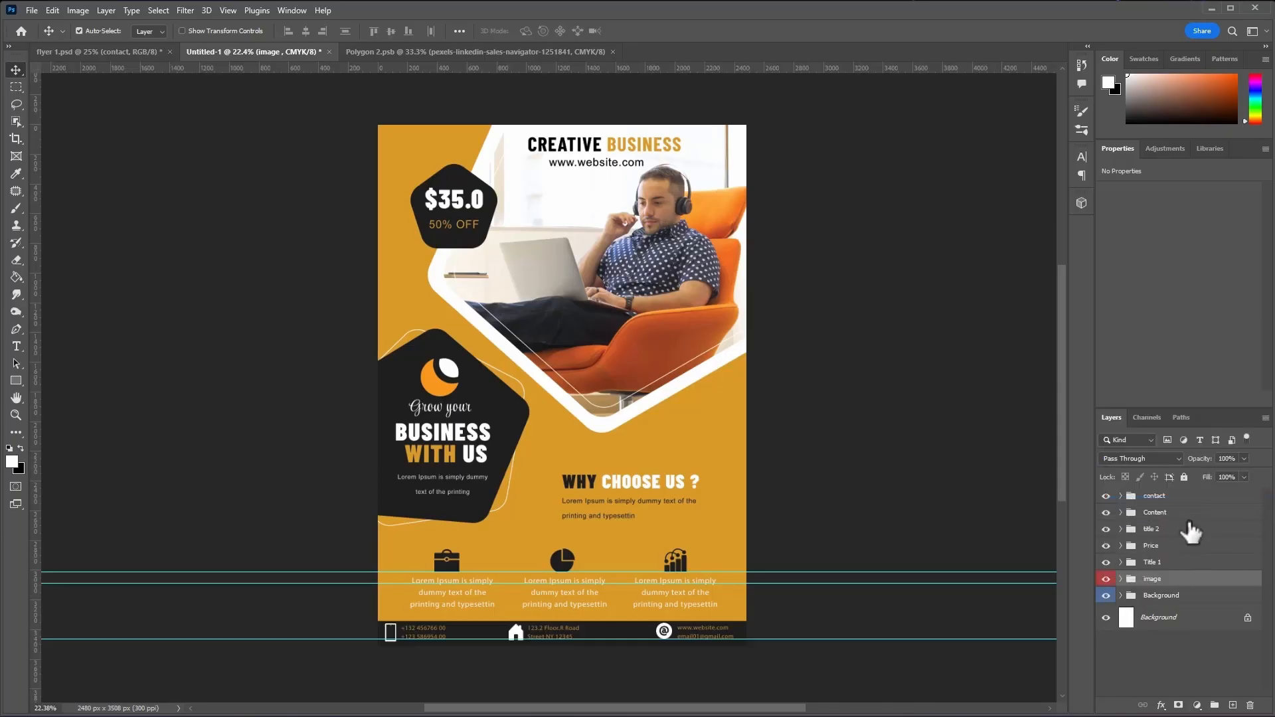
right_click(1132, 562)
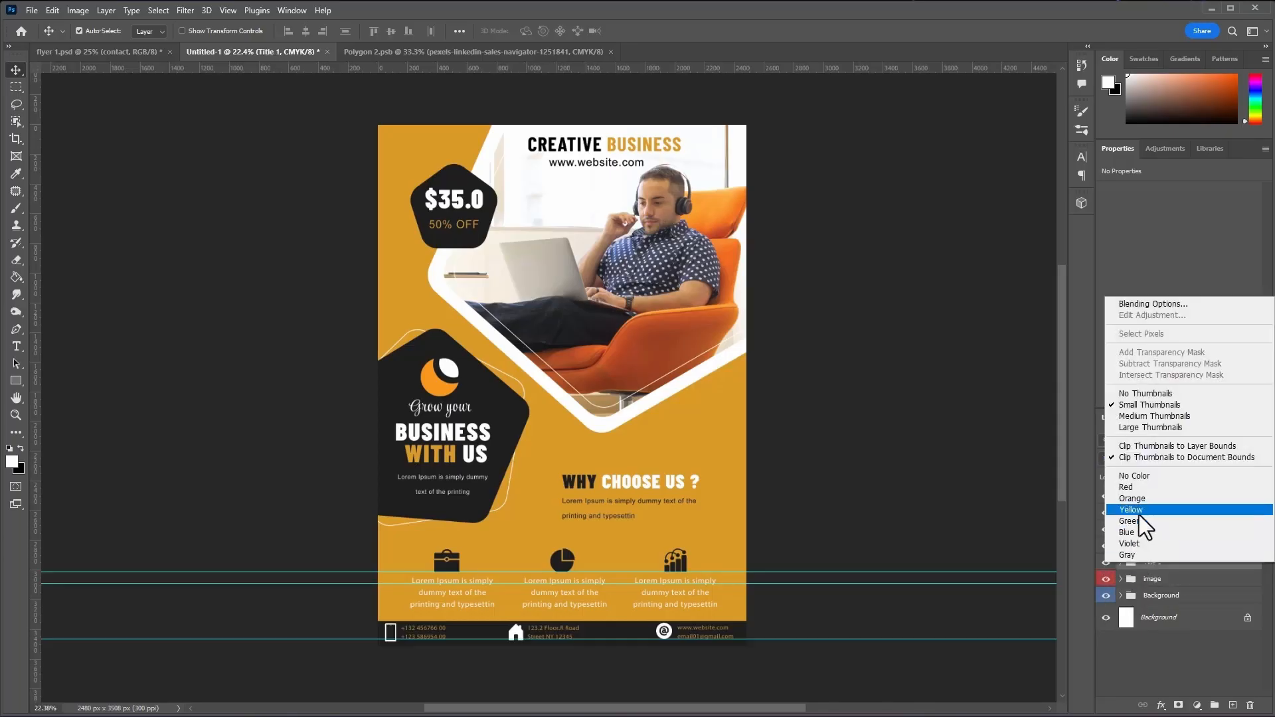
left_click(1139, 522)
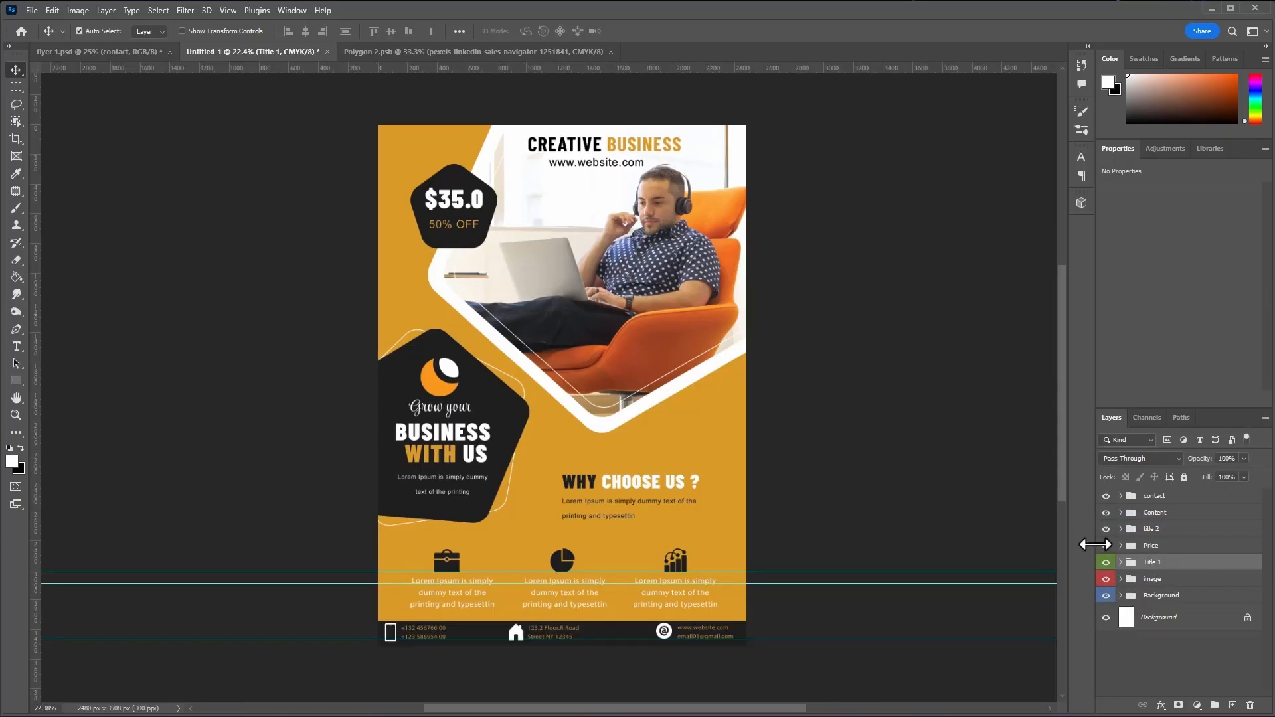